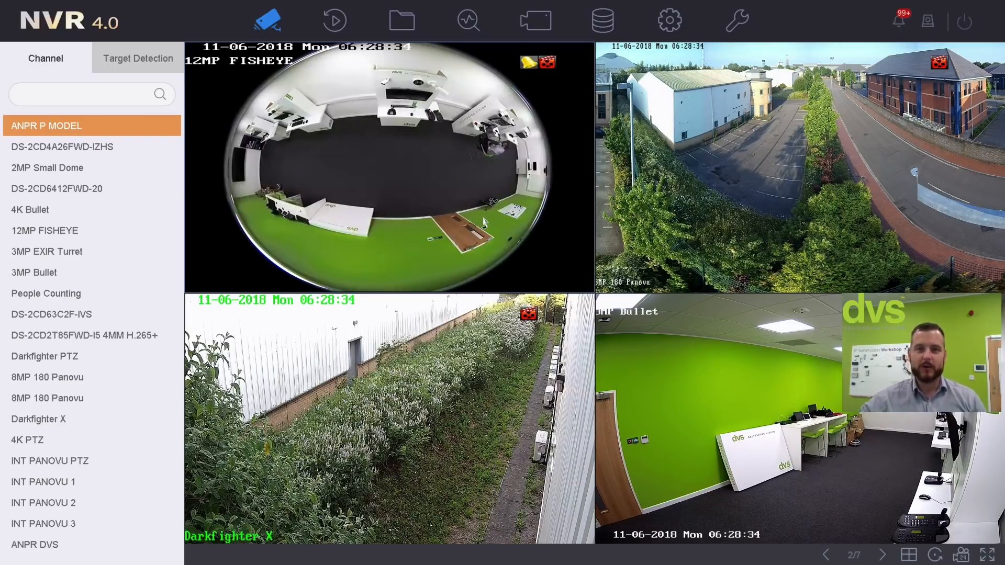
Show the live view in full screen and change its layout to 4 * 4.
mouse_move(613, 230)
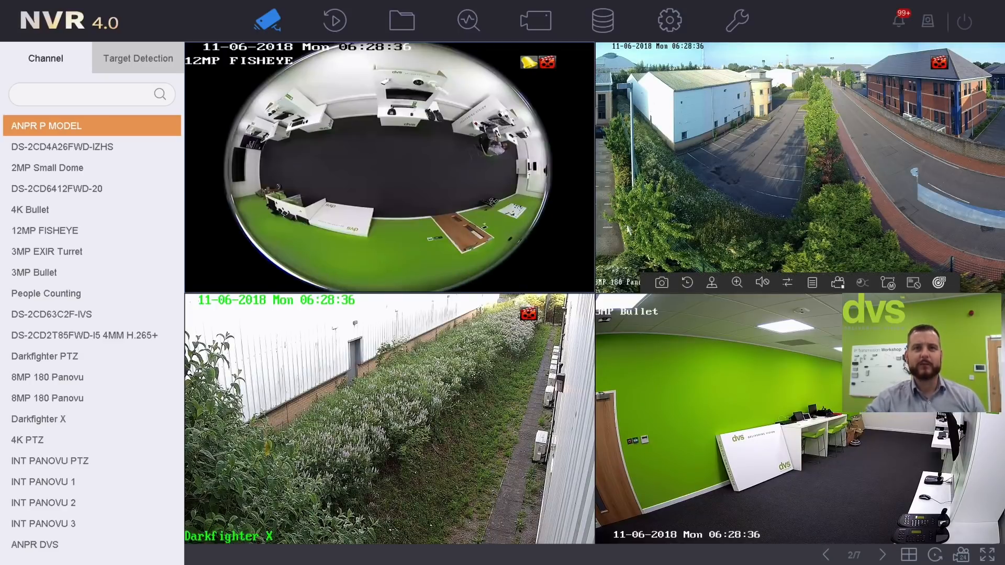
mouse_move(564, 92)
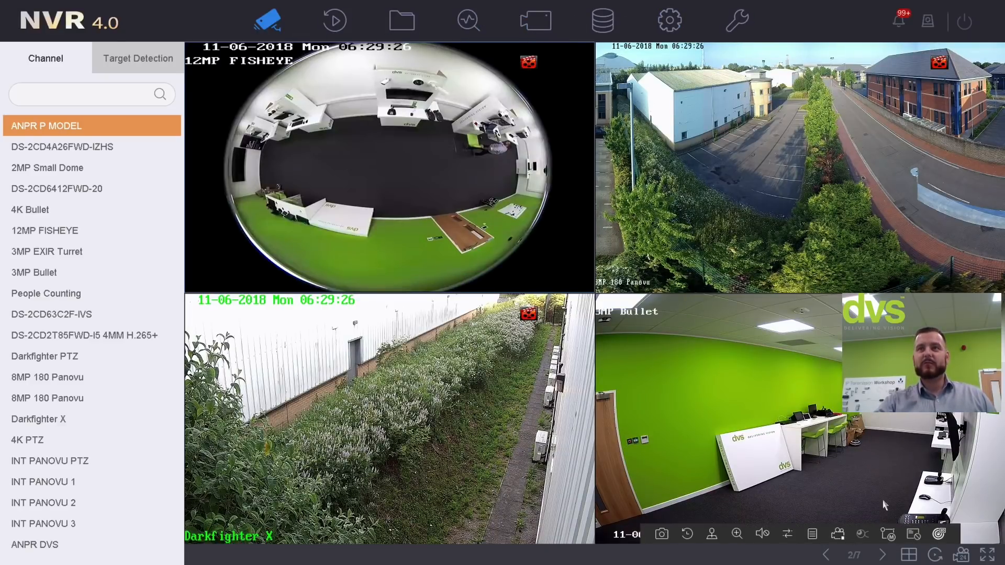
left_click(981, 555)
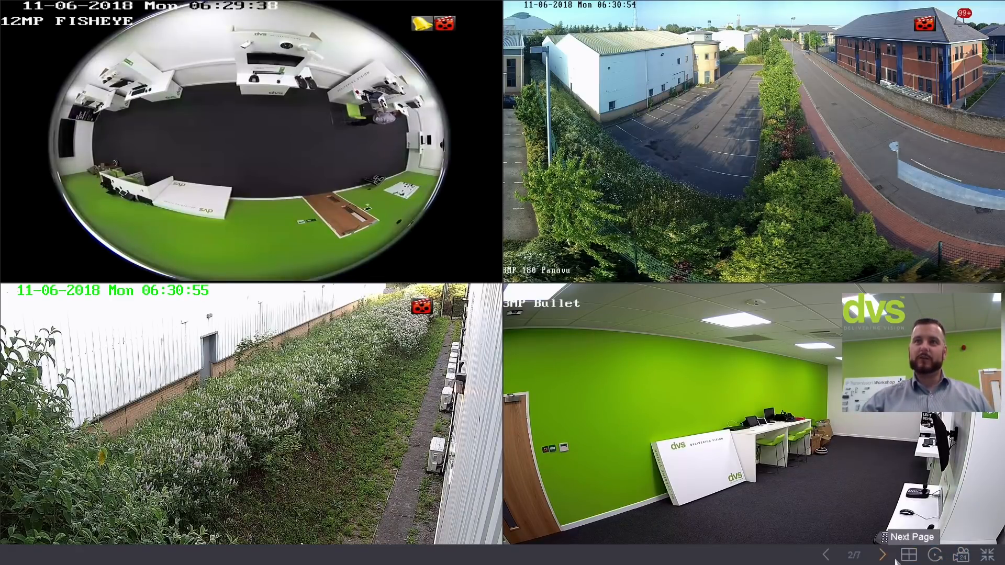
left_click(914, 558)
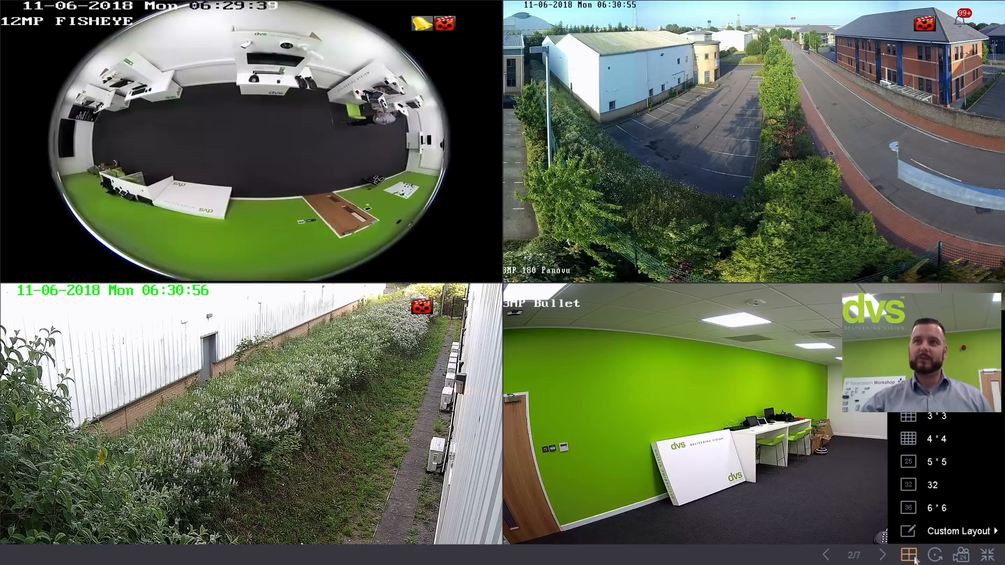
left_click(935, 453)
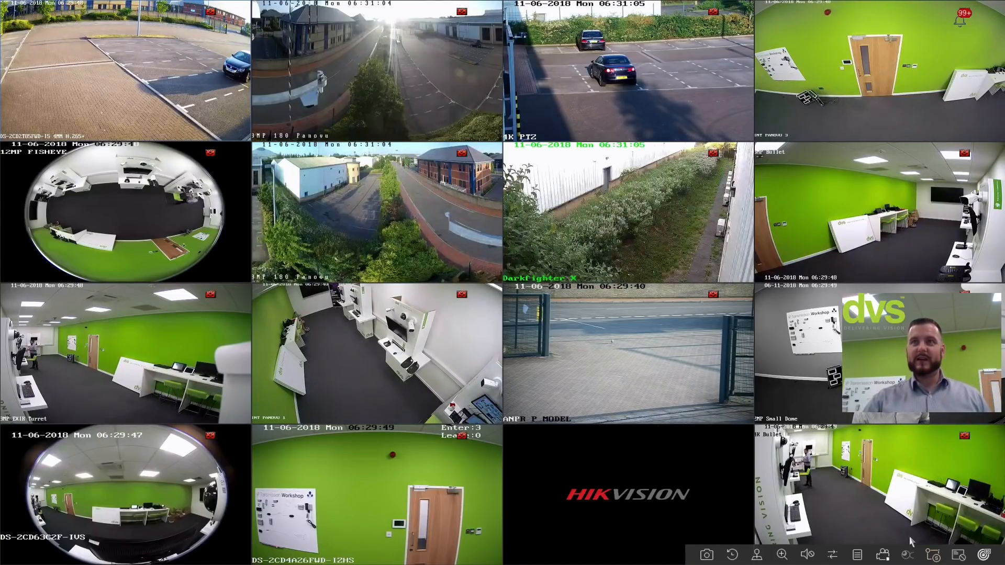
Leave the full-screen live view and select the DS-2CD2T85FWD-I5 4MM H.265+ camera's tile.
right_click(716, 493)
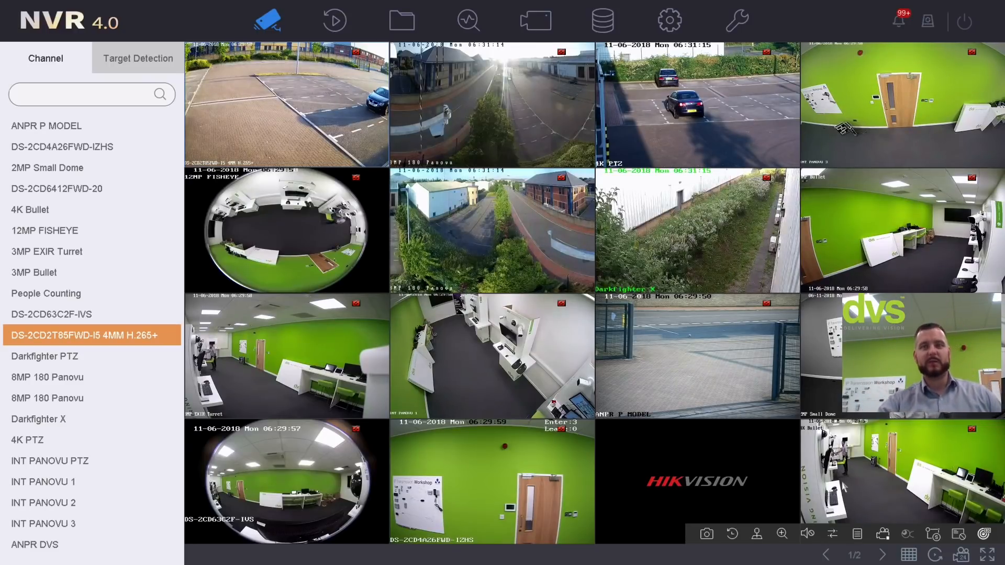
left_click(719, 359)
left_click(320, 107)
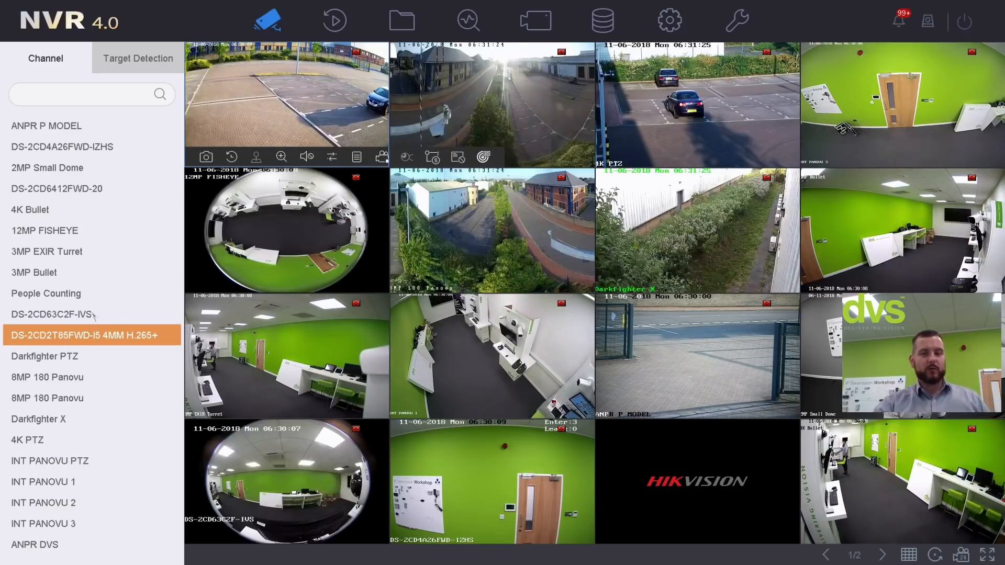
View single cameras one by one, from DS-2CD4A26FWD-IZHS through People Counting, 3MP EXIR Turret, DS-2CD6412FWD-20 and 2MP Small Dome to ANPR P MODEL.
mouse_move(719, 157)
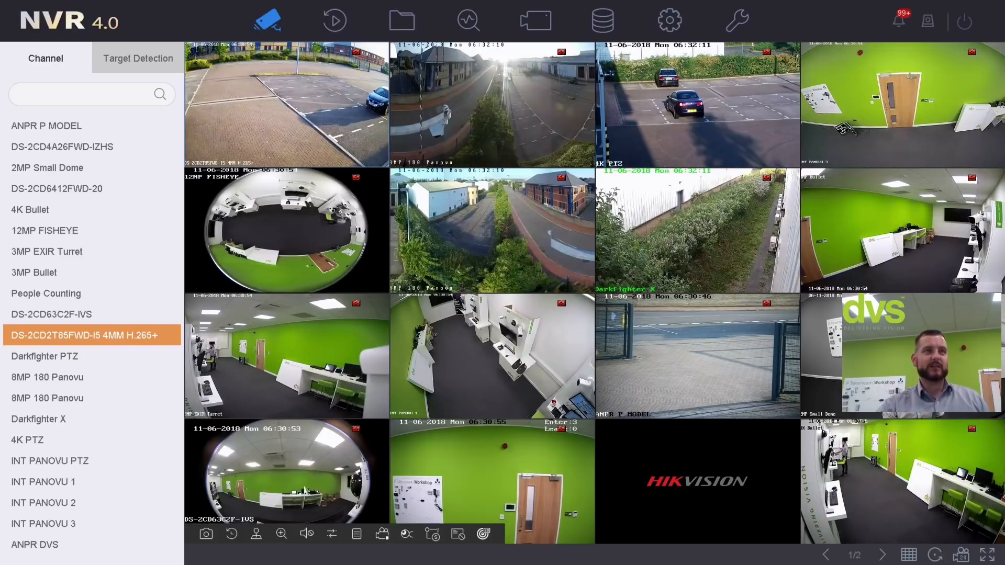
double_click(476, 465)
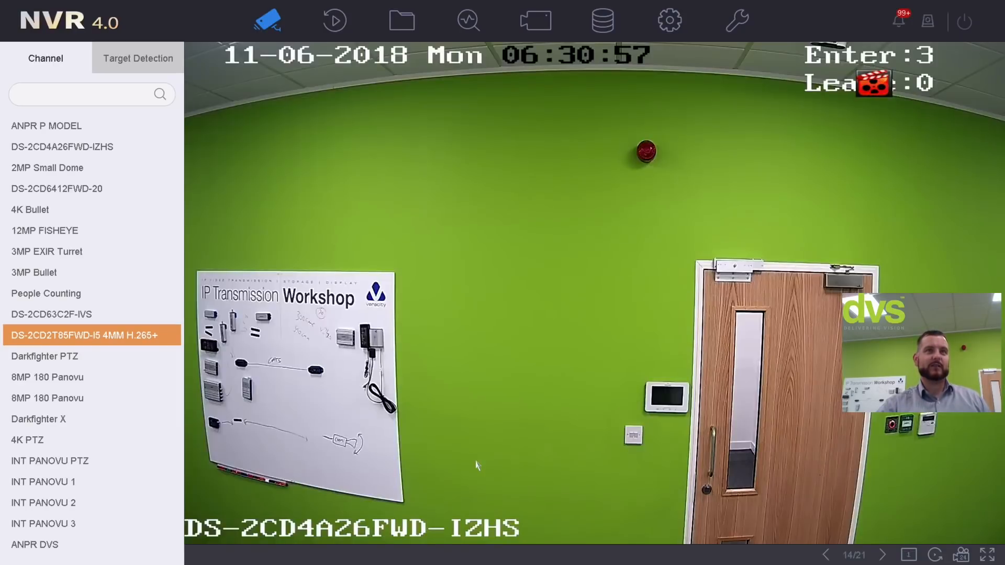
double_click(55, 294)
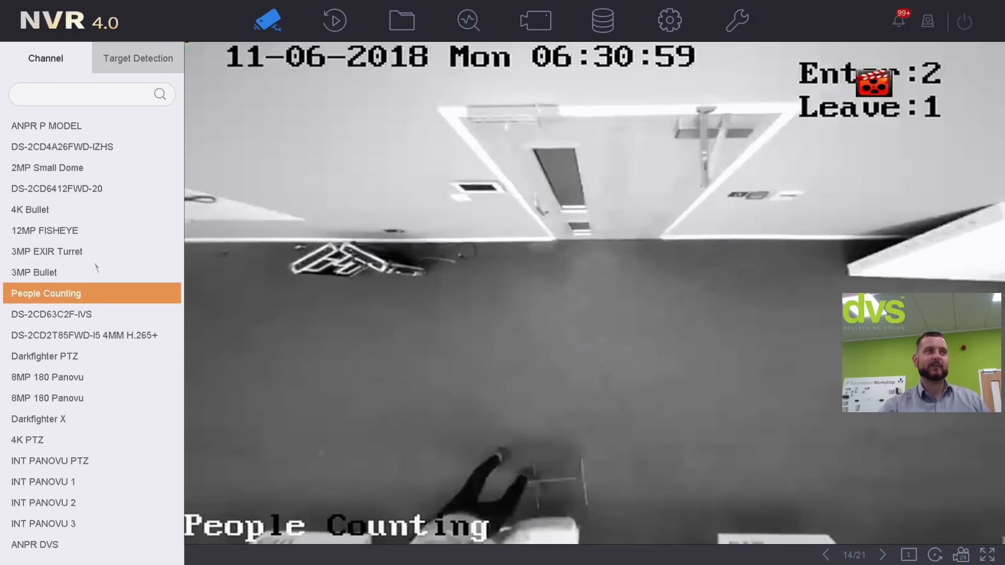
double_click(71, 255)
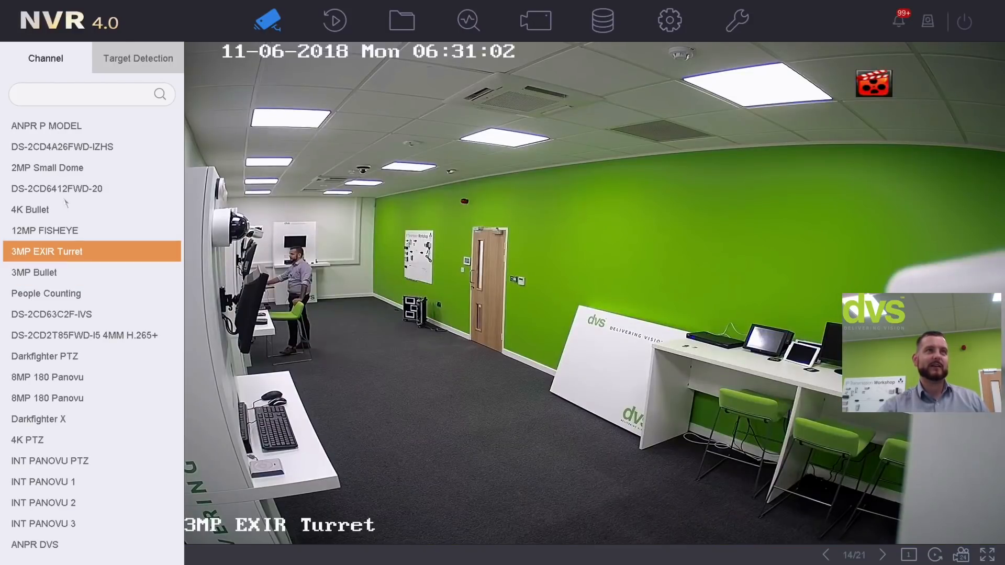
double_click(56, 190)
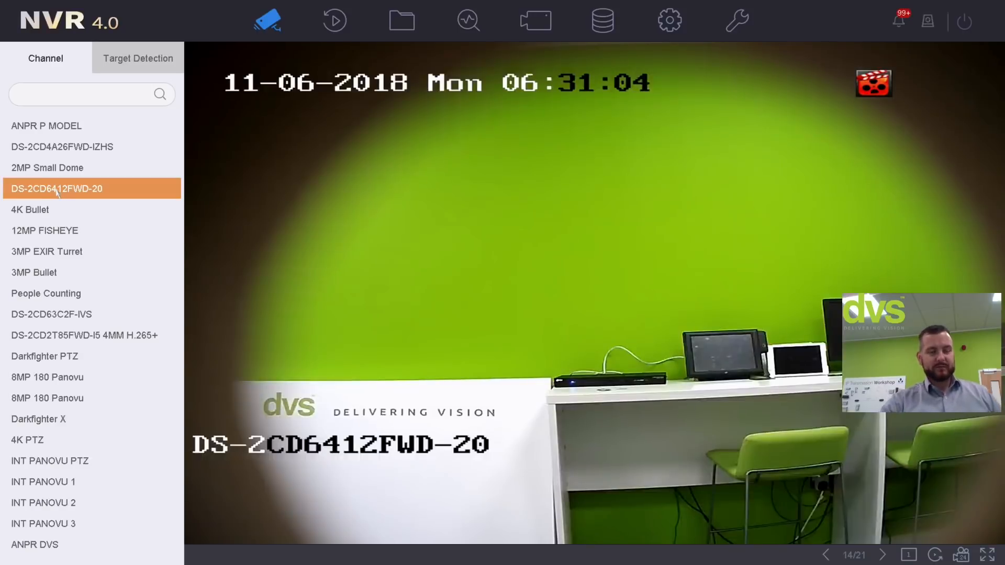
double_click(53, 169)
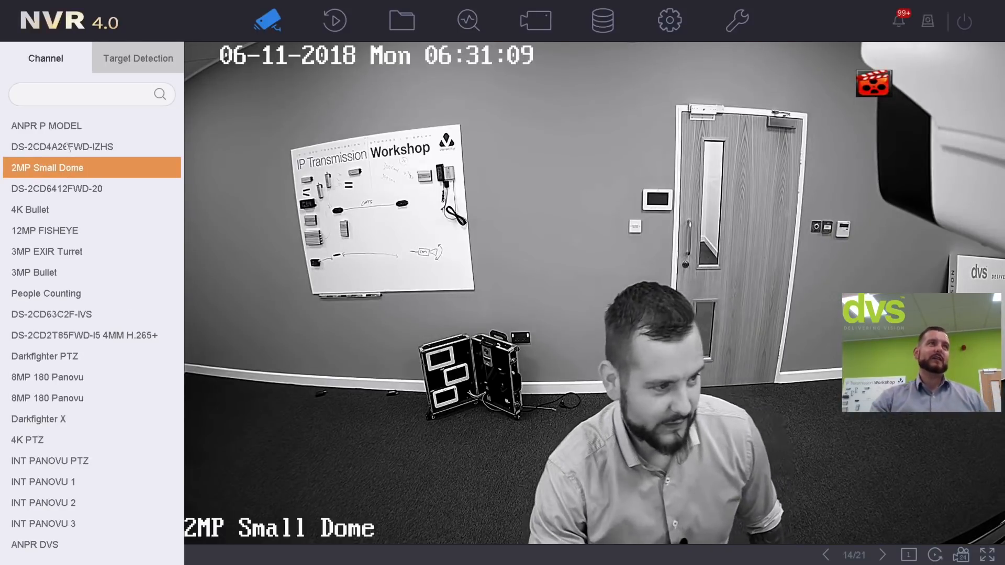
double_click(66, 149)
double_click(67, 126)
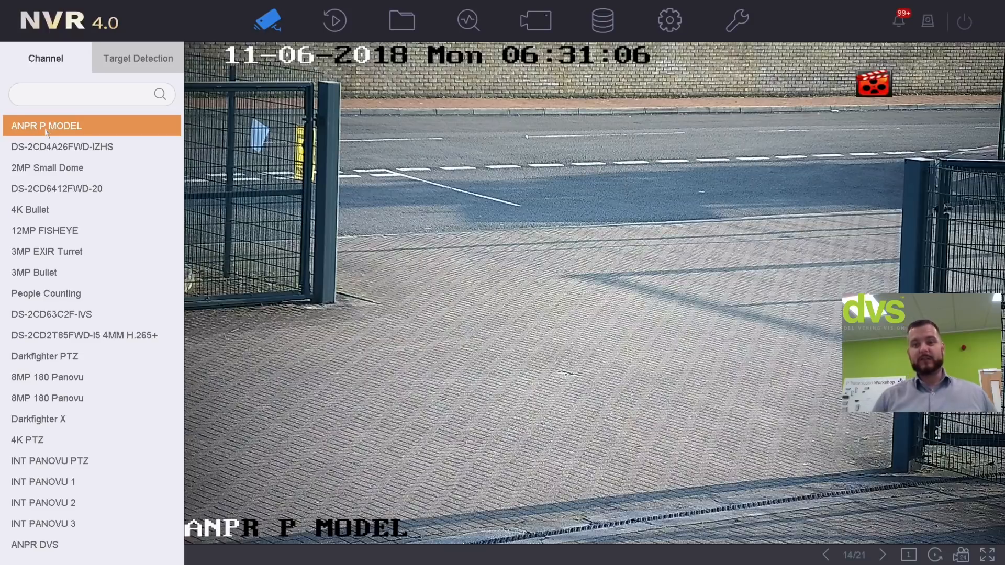
Page forward through the single-camera views to 3MP EXIR Turret and change the live view layout to 3 * 3.
left_click(476, 349)
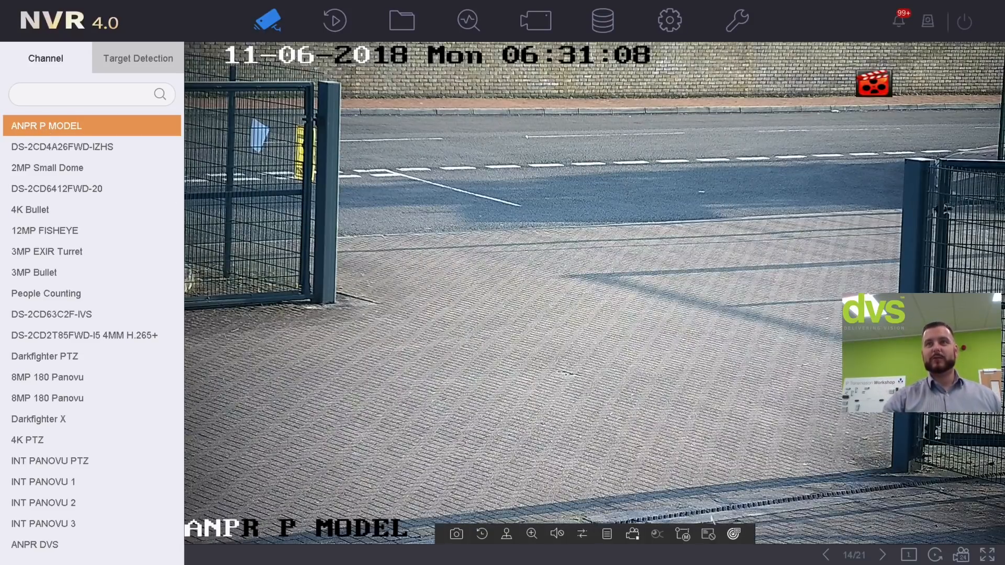
left_click(884, 555)
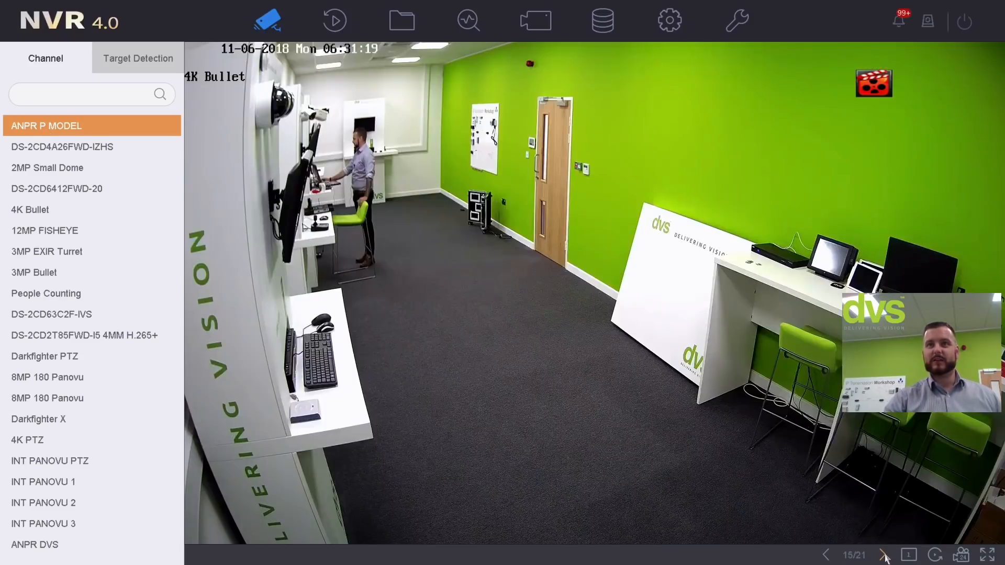
left_click(884, 555)
left_click(884, 554)
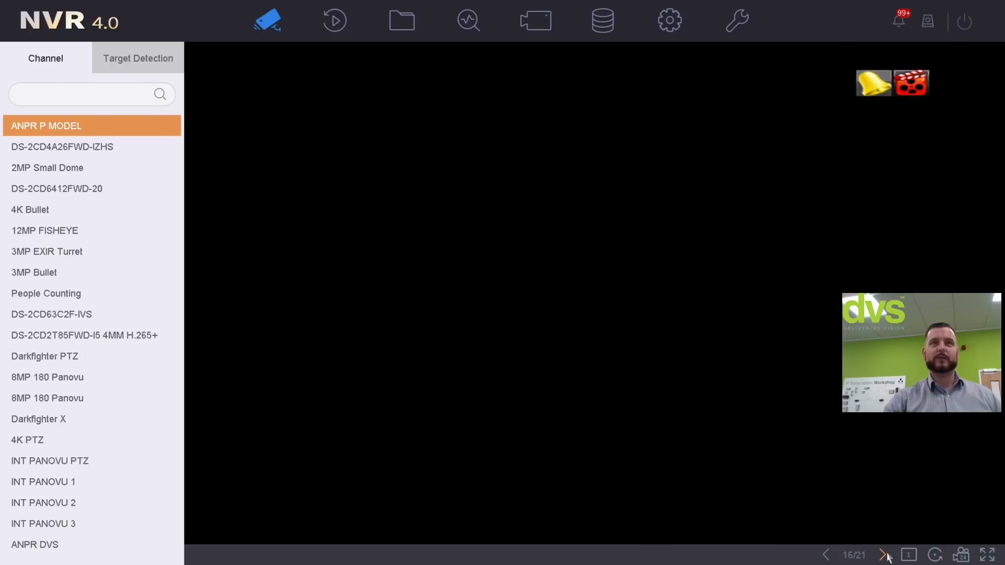
left_click(885, 556)
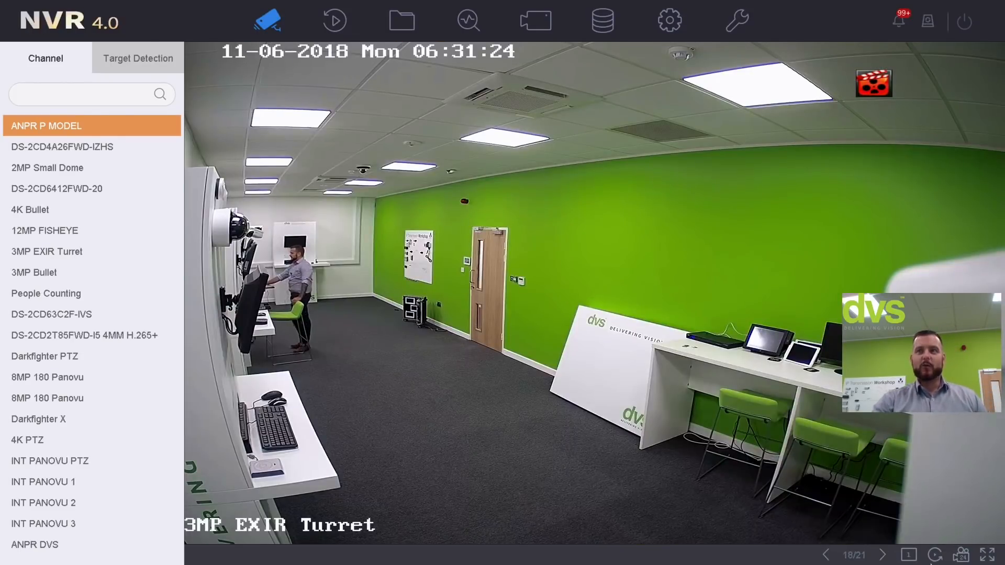
left_click(908, 555)
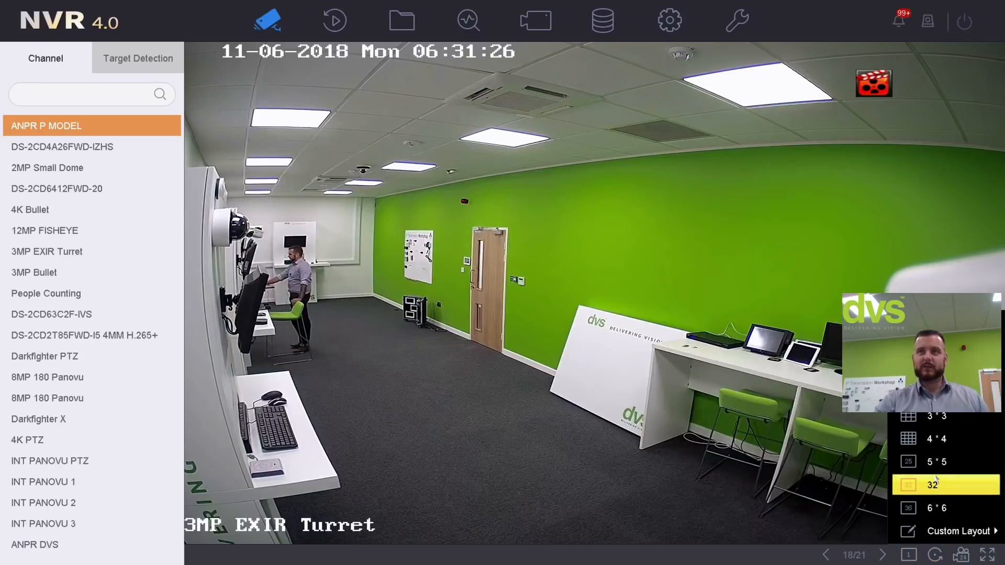
left_click(934, 417)
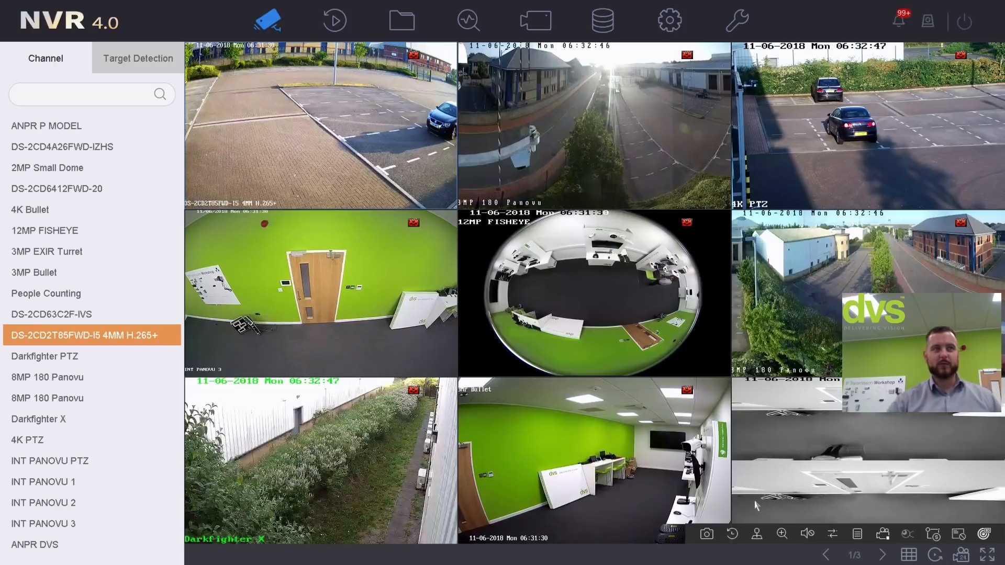
Display target detection instead of the channel list and enable the first detection type alongside vehicle detection.
left_click(129, 55)
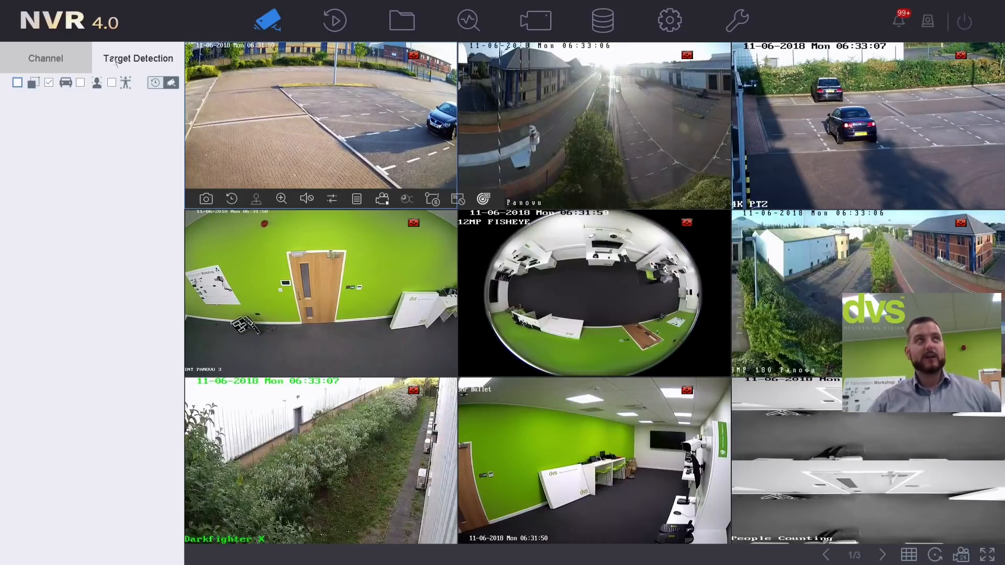
left_click(116, 62)
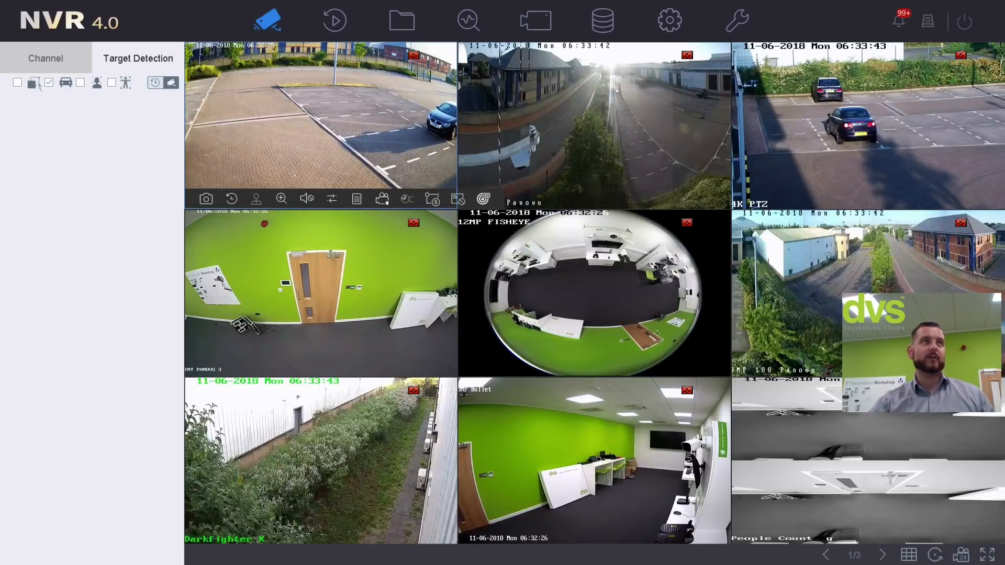
left_click(17, 83)
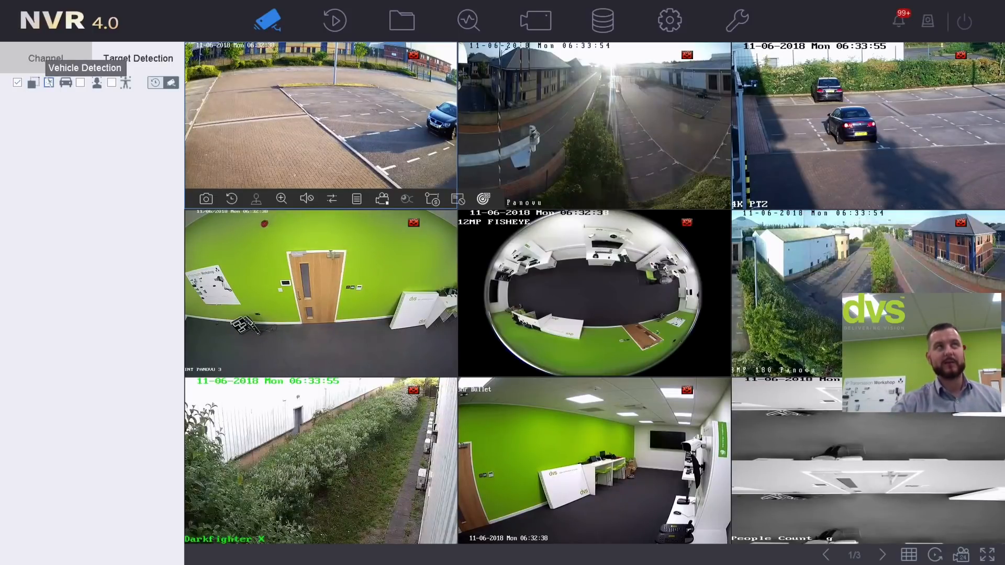
left_click(49, 82)
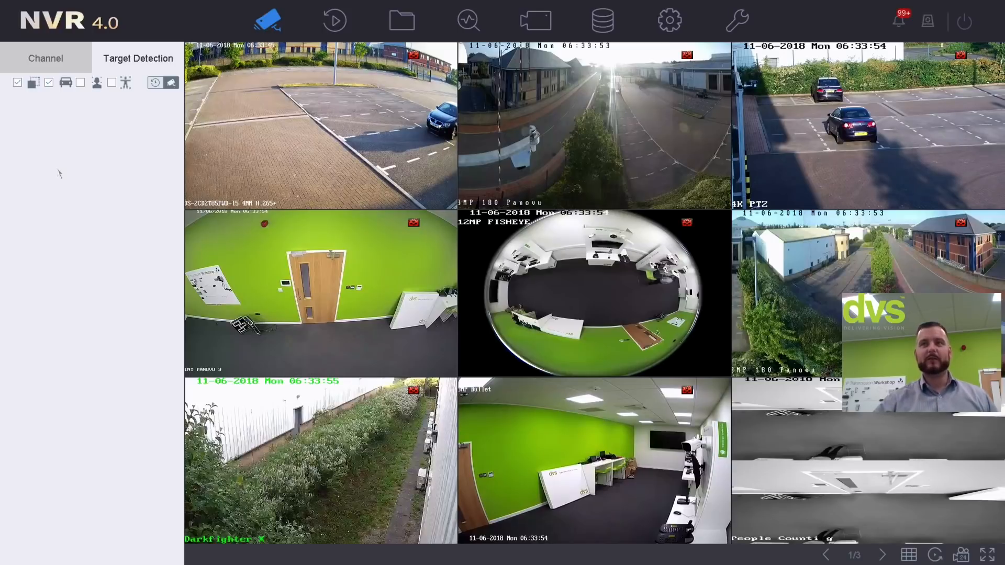
Start auto-switching of the camera pages and choose the 3 * 3 layout again.
mouse_move(186, 159)
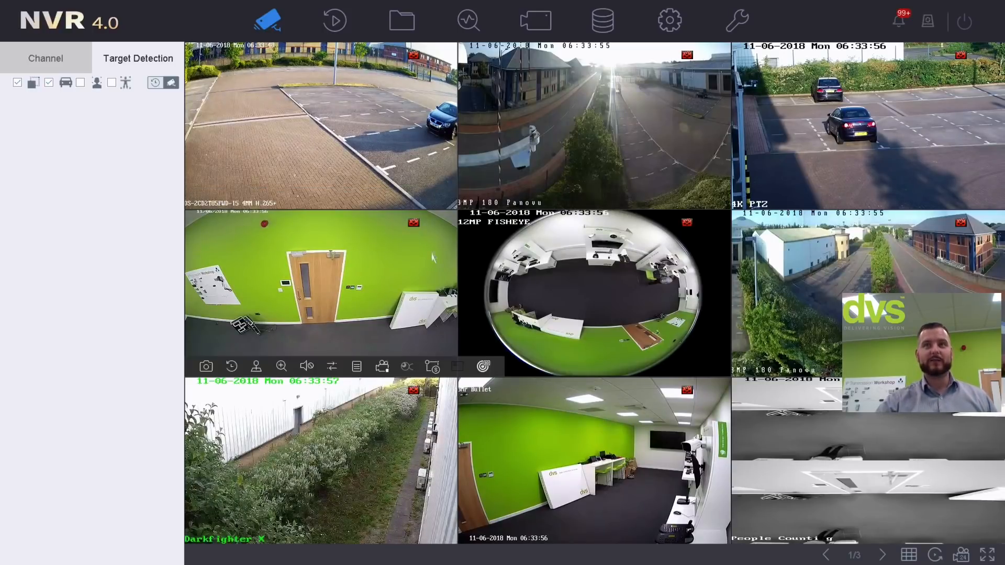
mouse_move(594, 255)
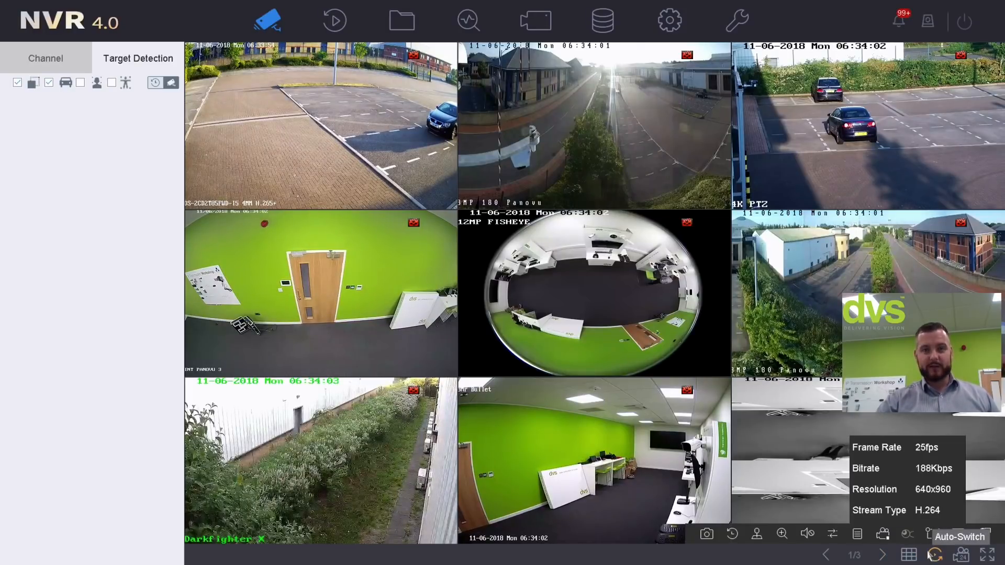
left_click(934, 556)
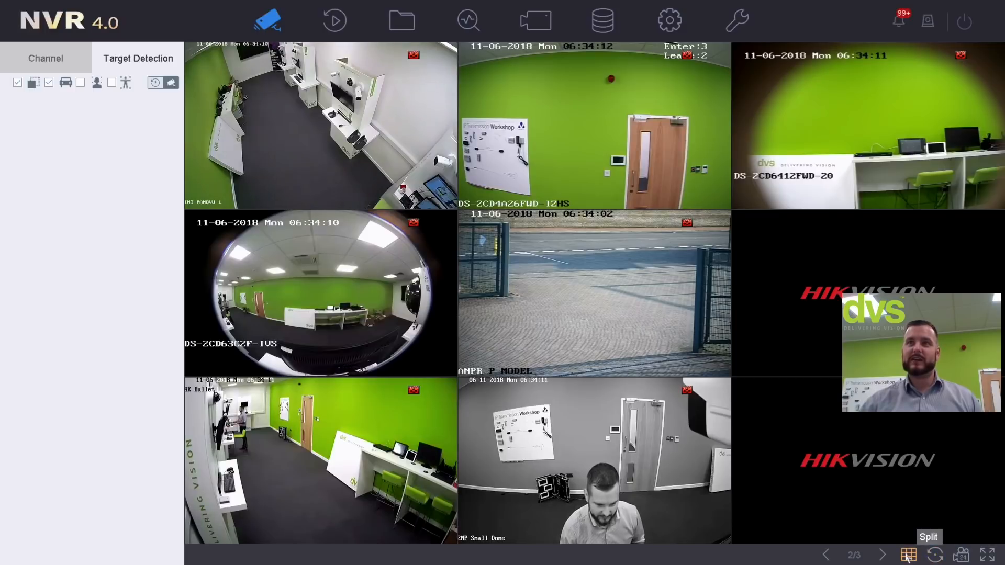
left_click(909, 555)
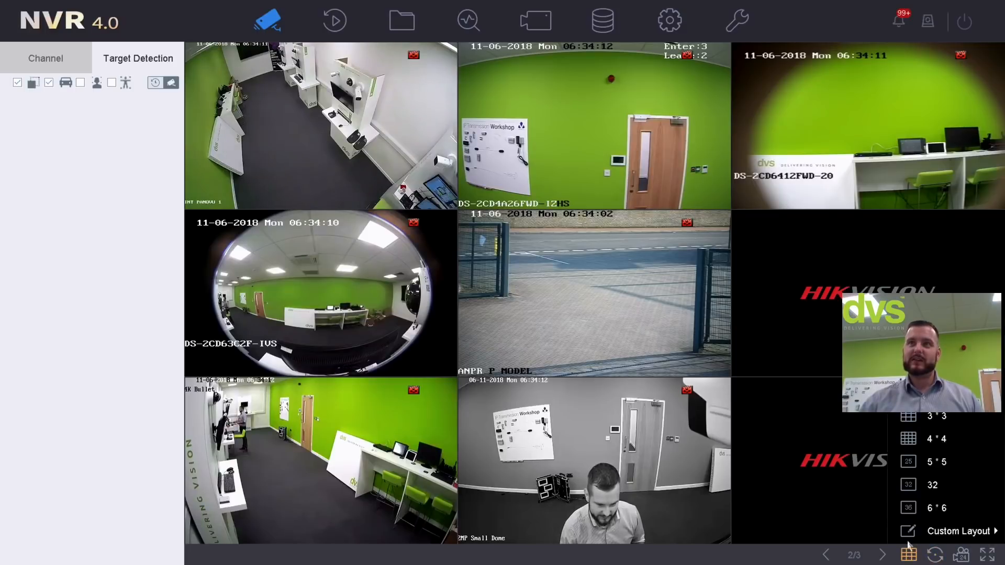
left_click(931, 416)
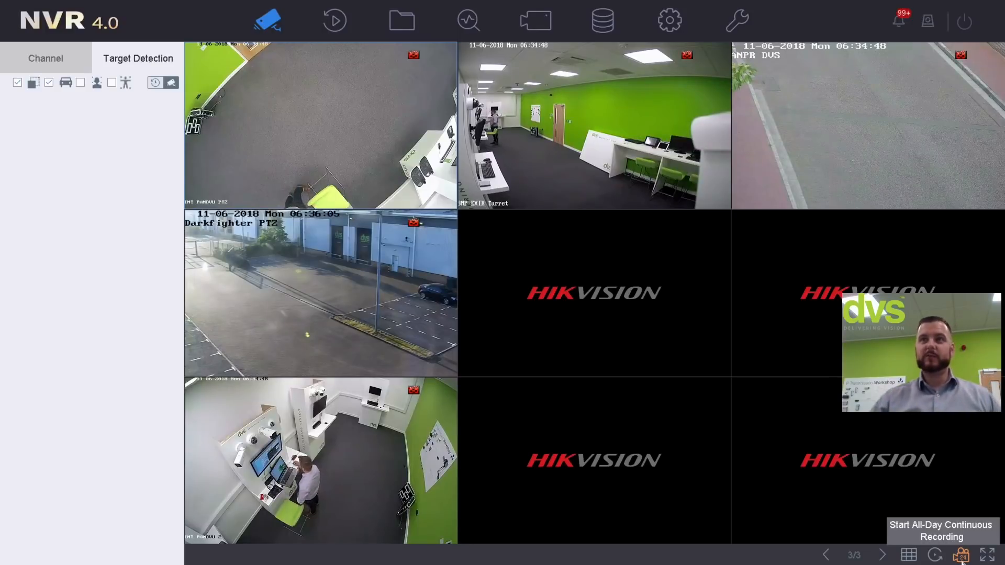
Request all-day continuous recording of all channels and decline the confirmation.
left_click(961, 556)
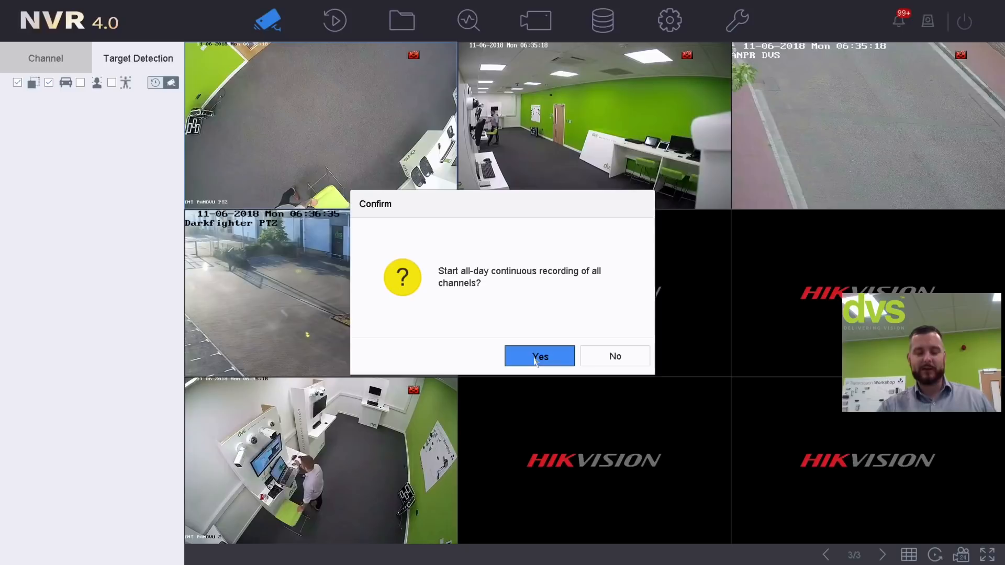
left_click(636, 353)
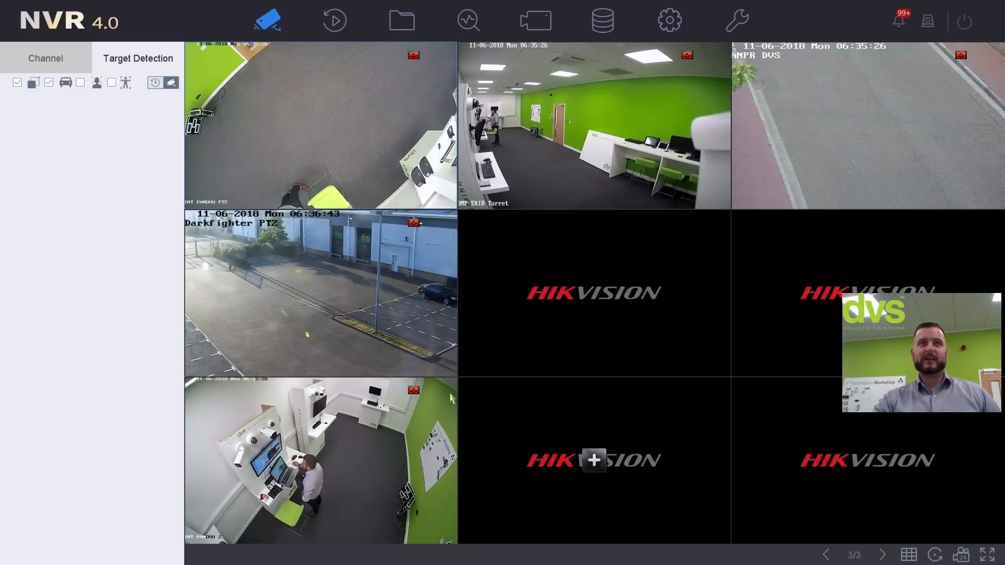
Rearrange the 3 * 3 grid by moving Darkfighter PTZ to the bottom-middle cell and ANPR DVS to the centre cell.
mouse_move(362, 299)
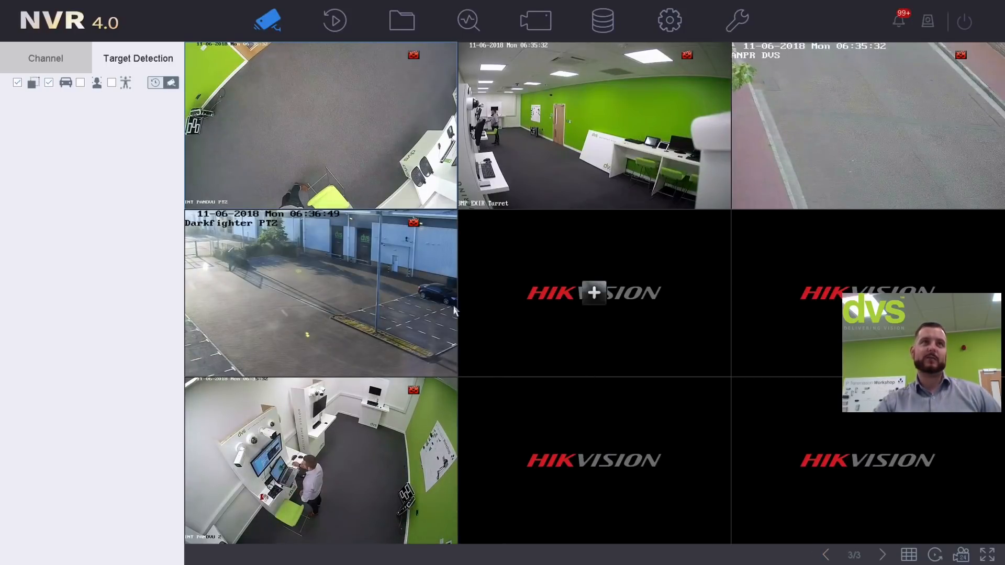
mouse_move(414, 307)
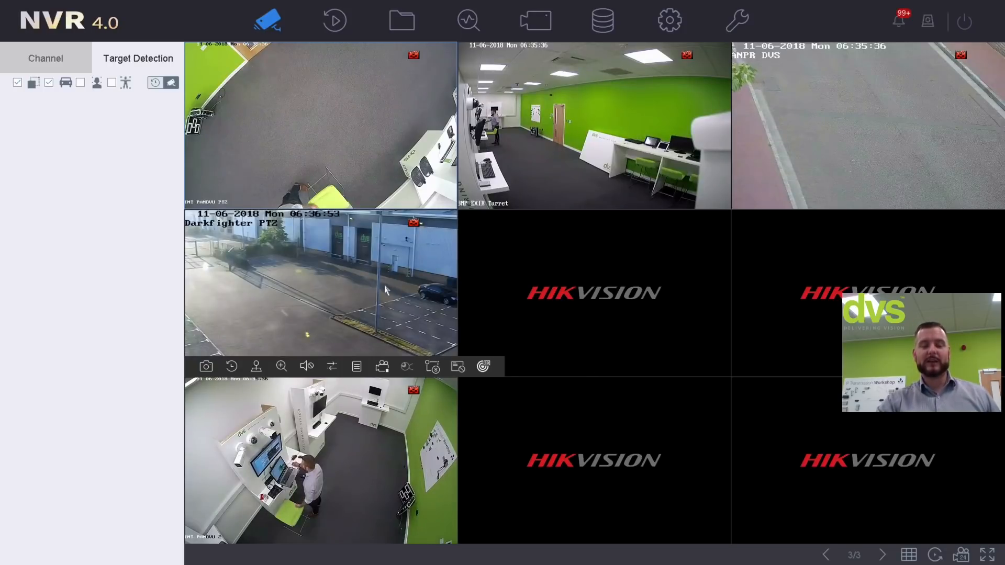
left_click_drag(388, 284, 623, 472)
mouse_move(780, 193)
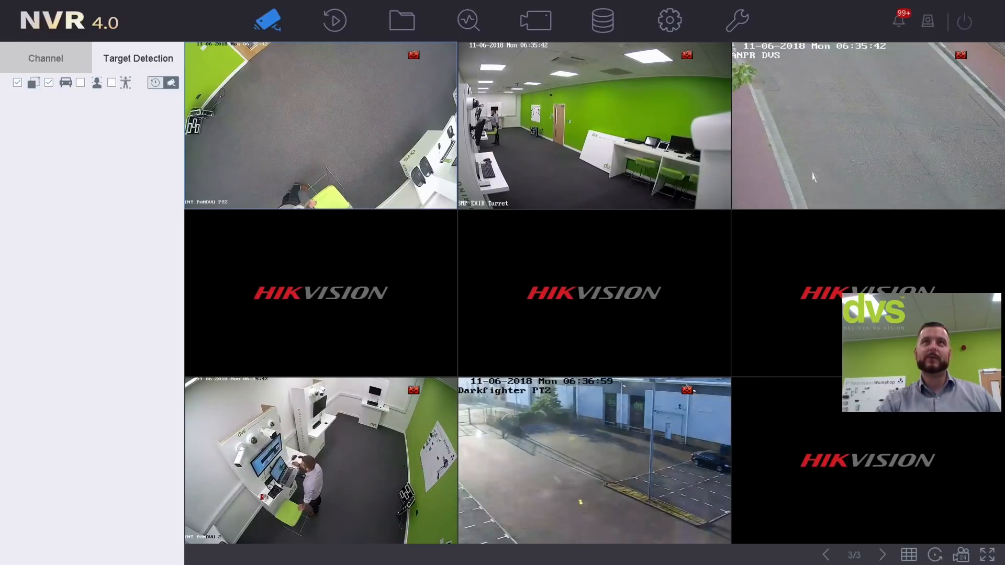
left_click_drag(815, 178, 623, 327)
mouse_move(623, 328)
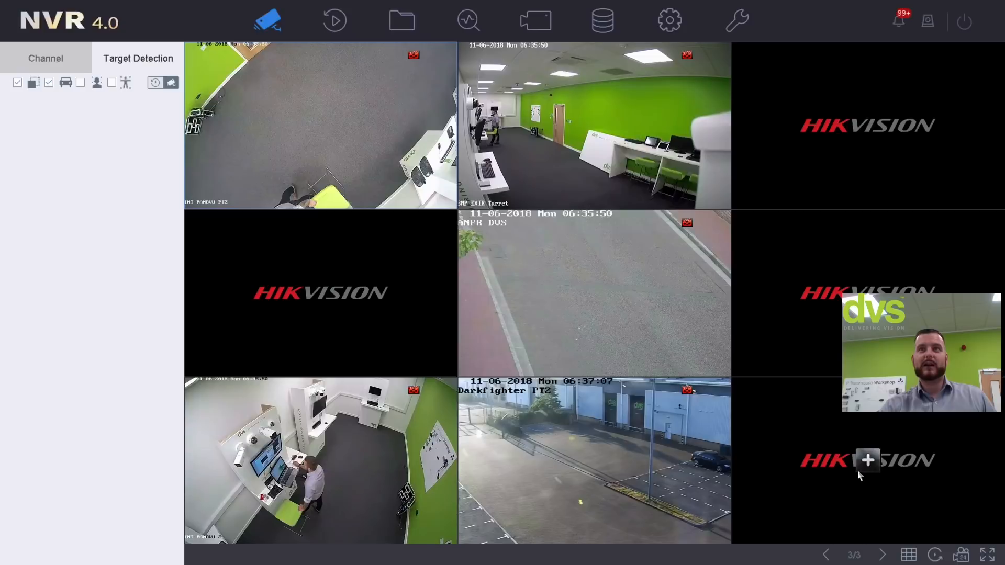
Open the form for adding an IP camera from the empty bottom-right grid cell, review its fields and close it without adding anything.
left_click(863, 457)
left_click(868, 460)
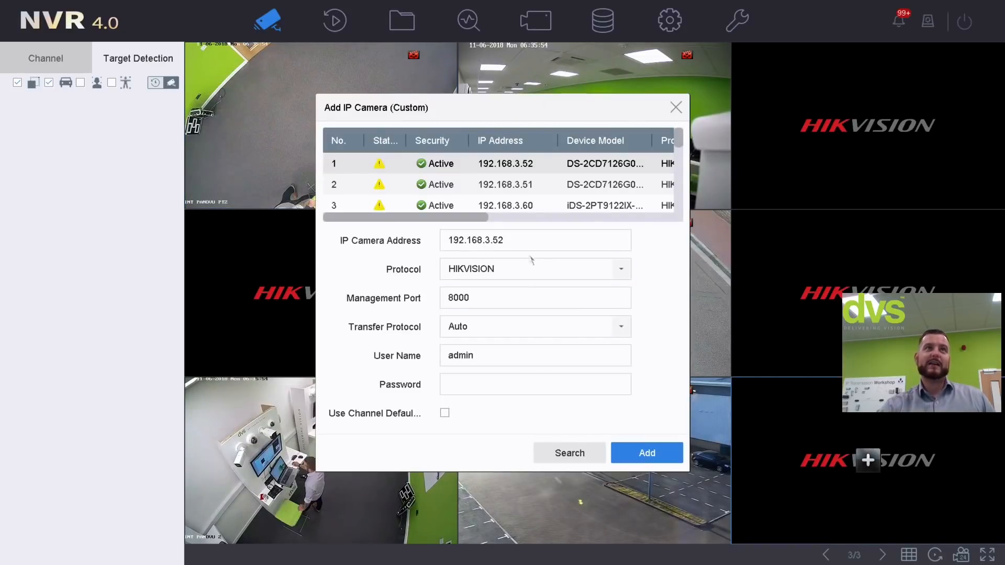
left_click(515, 246)
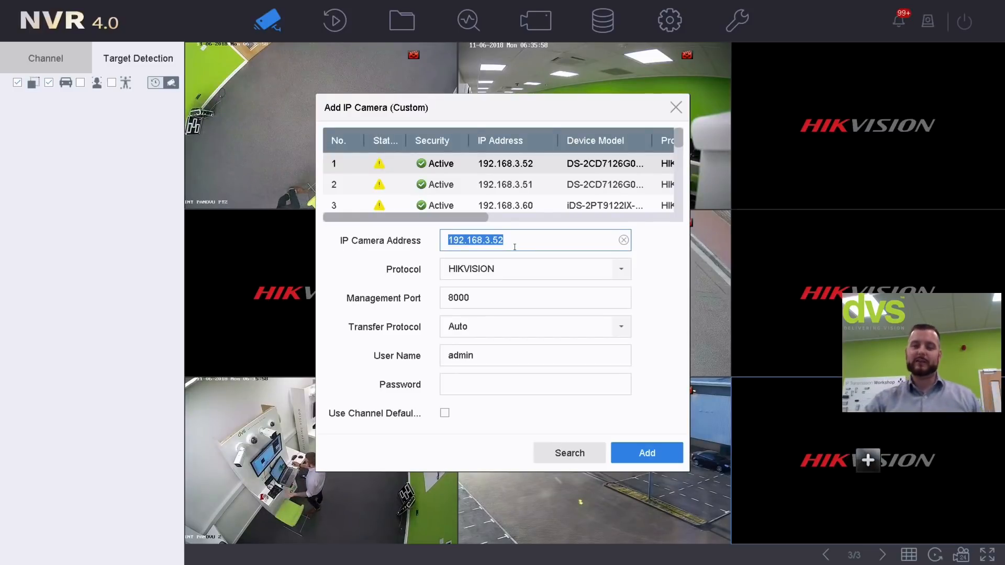
left_click(542, 361)
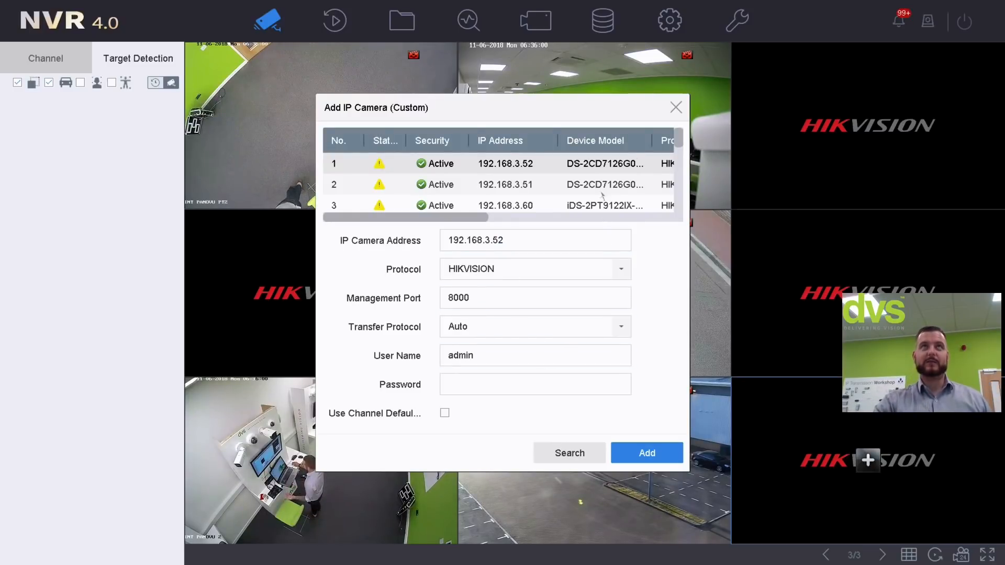
left_click(675, 107)
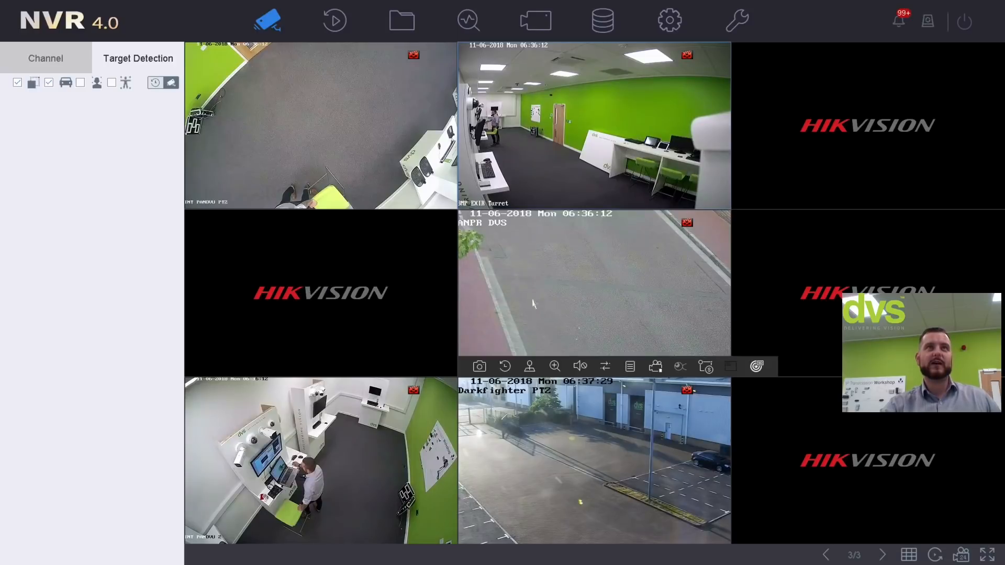
Enlarge the 3MP EXIR Turret camera to a single view and capture a snapshot of it.
double_click(533, 143)
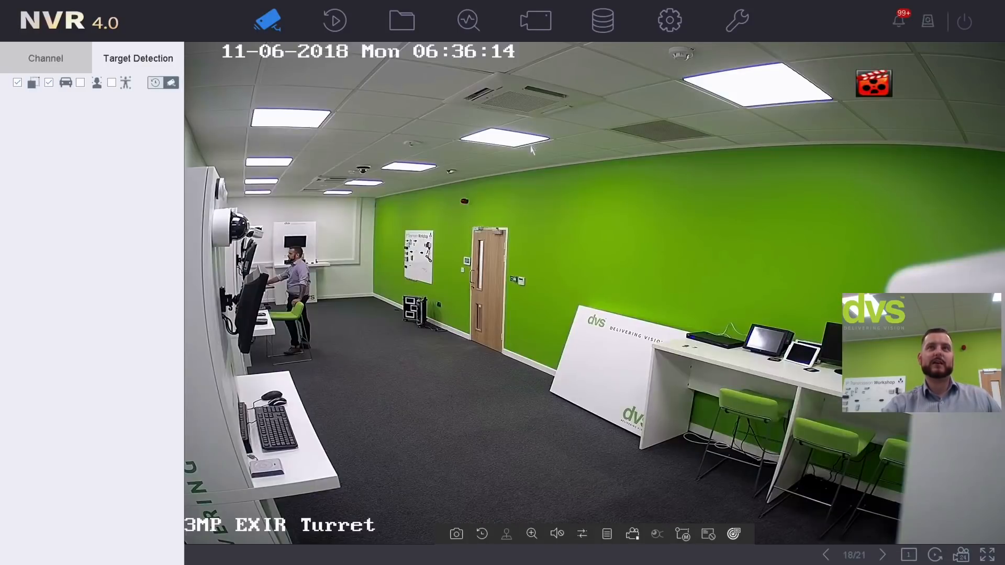
left_click(456, 536)
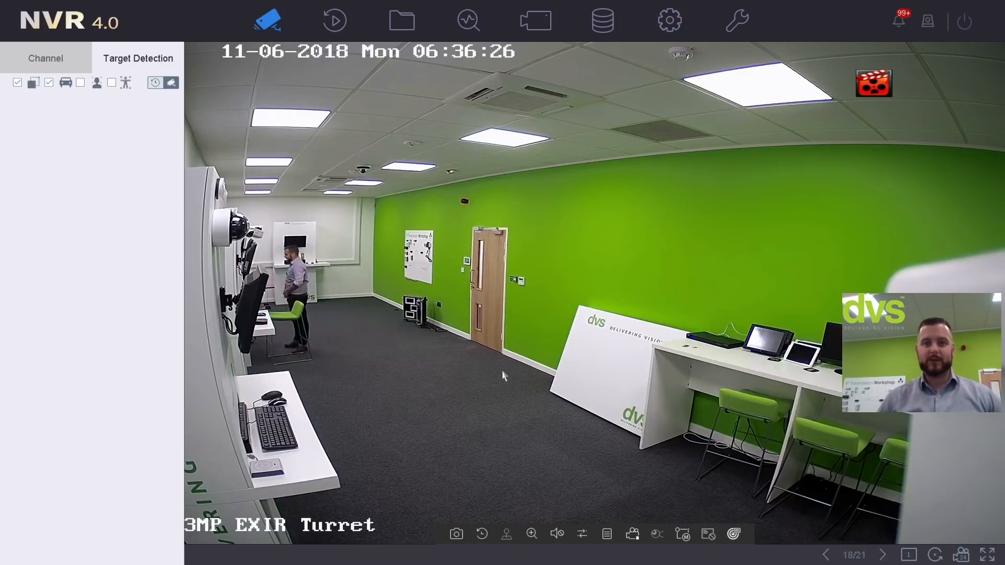
Play back the last few minutes of the 3MP EXIR Turret, skip ahead to later moments and return to live video.
left_click(481, 534)
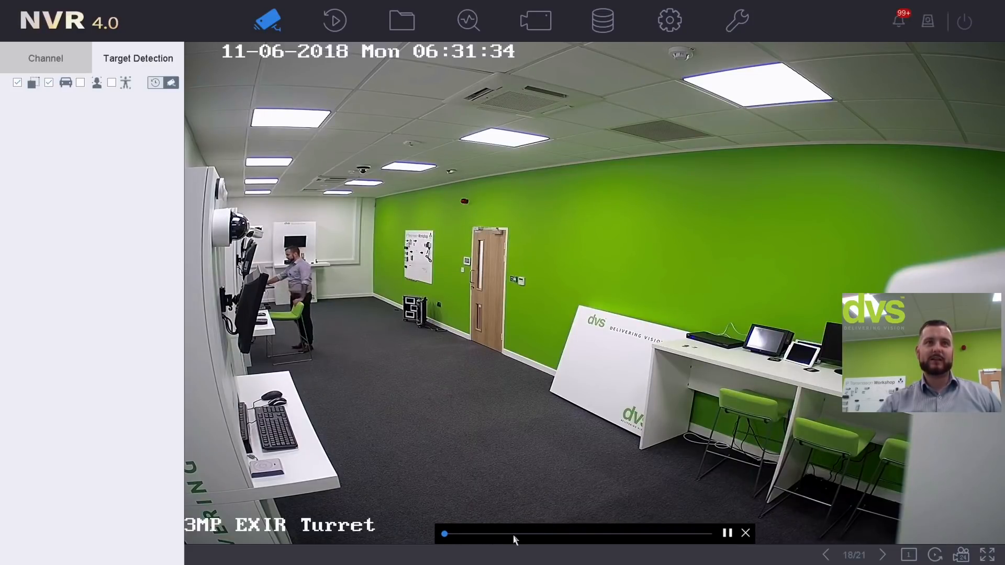
left_click(482, 535)
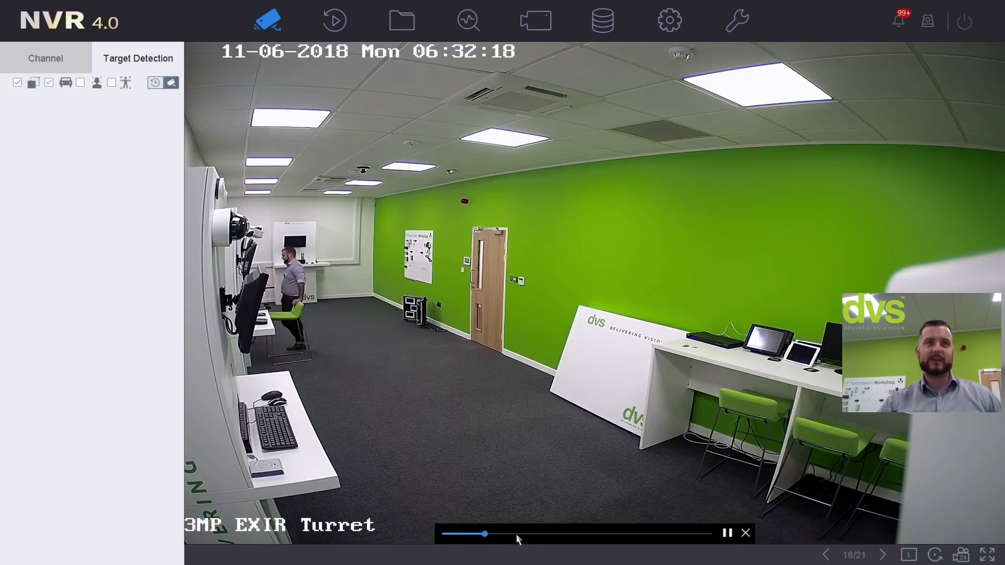
left_click(523, 535)
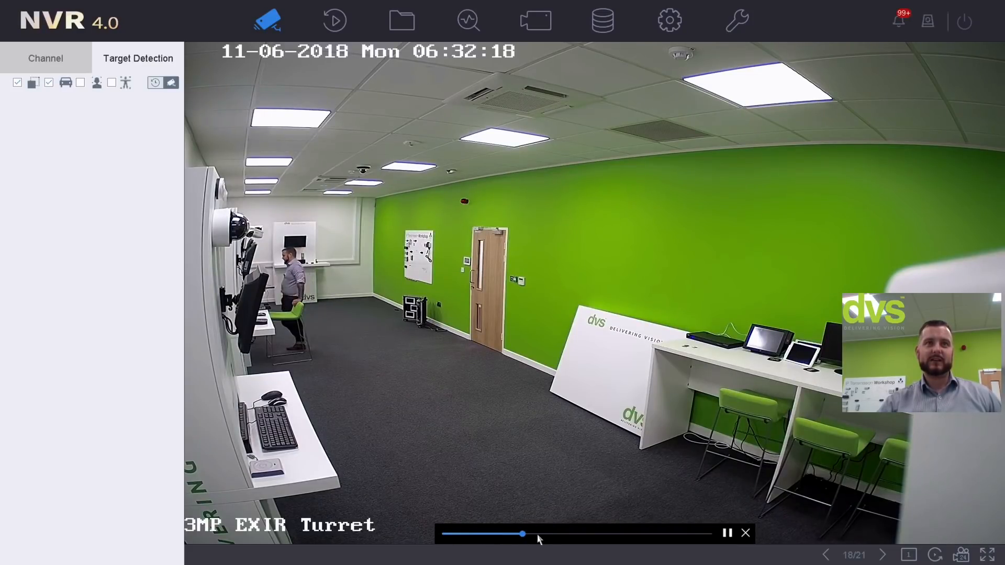
left_click(569, 535)
left_click(584, 535)
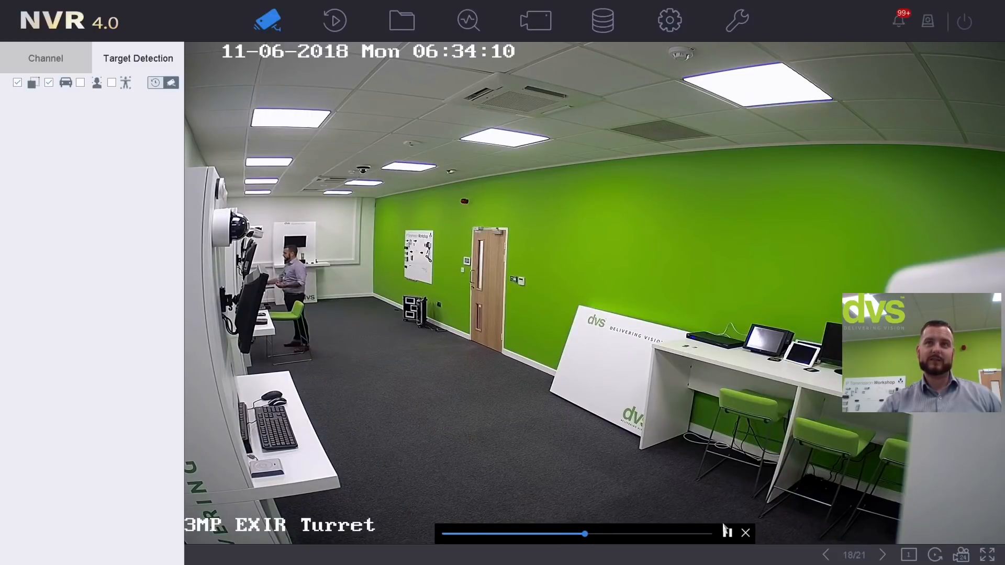
left_click(745, 534)
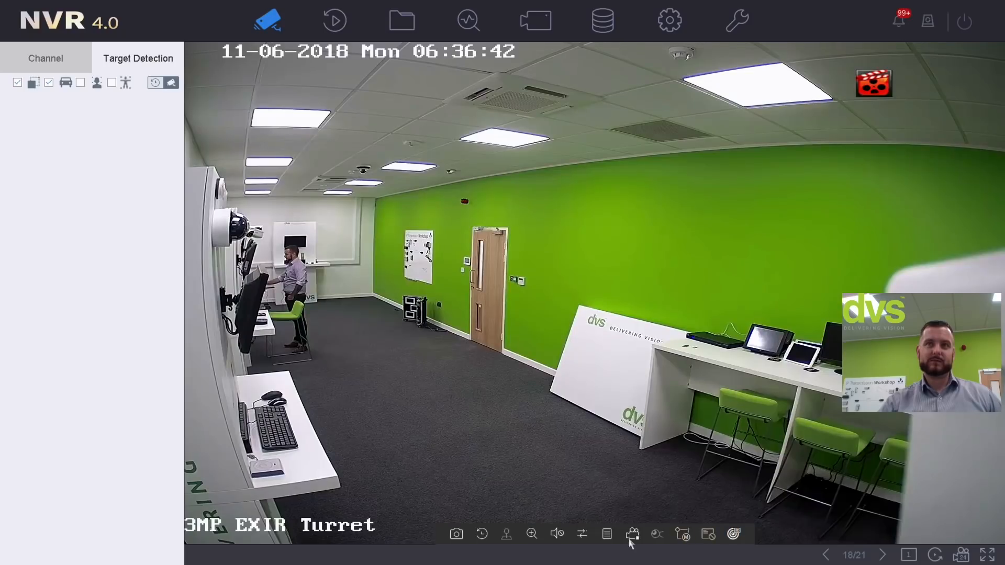
Digitally zoom into the 3MP EXIR Turret image, move the enlarged area to the person at the desk and leave digital zoom.
left_click(532, 534)
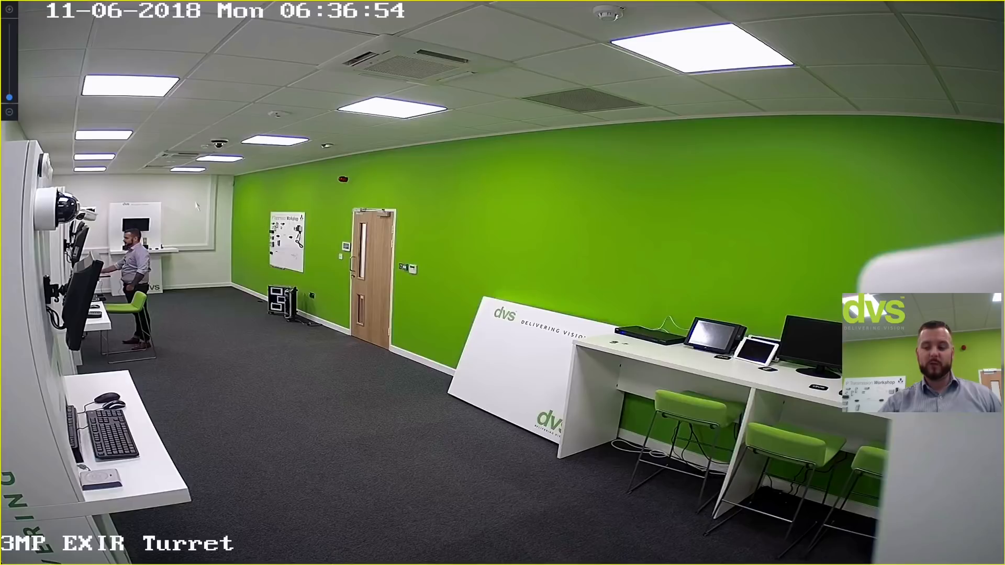
scroll(196, 203, "up", 5)
scroll(206, 191, "down", 5)
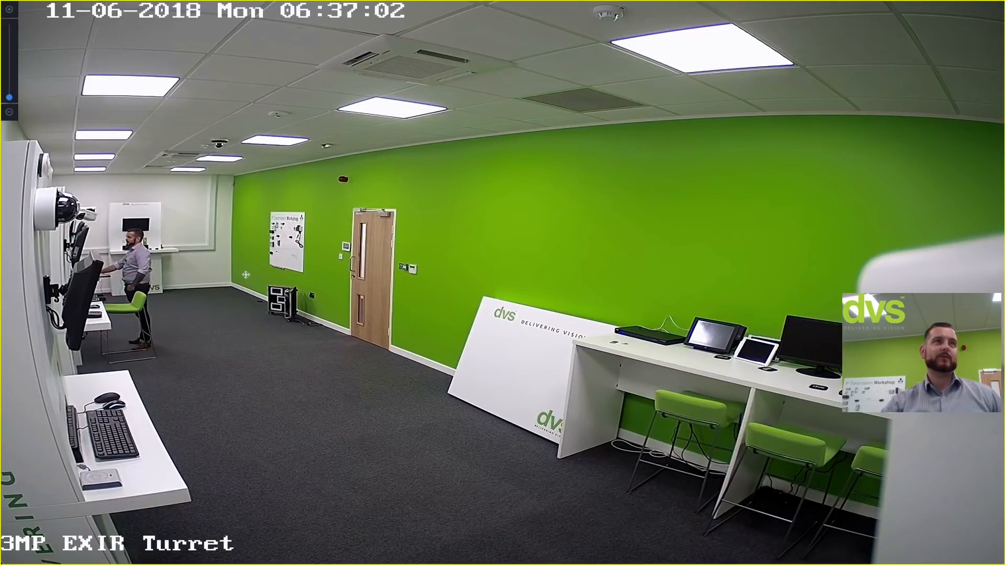
scroll(236, 278, "up", 2)
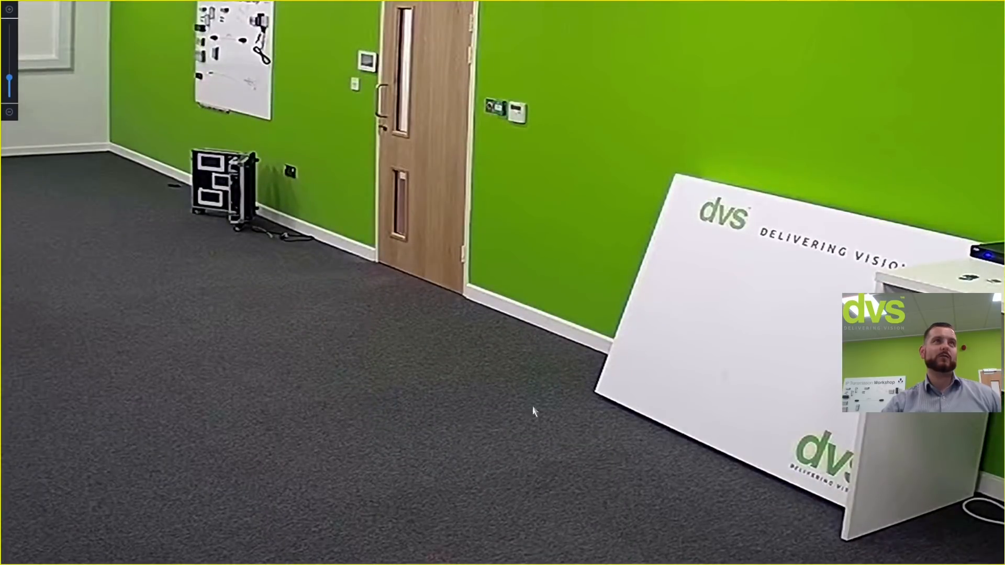
left_click_drag(242, 163, 595, 327)
left_click_drag(654, 370, 708, 407)
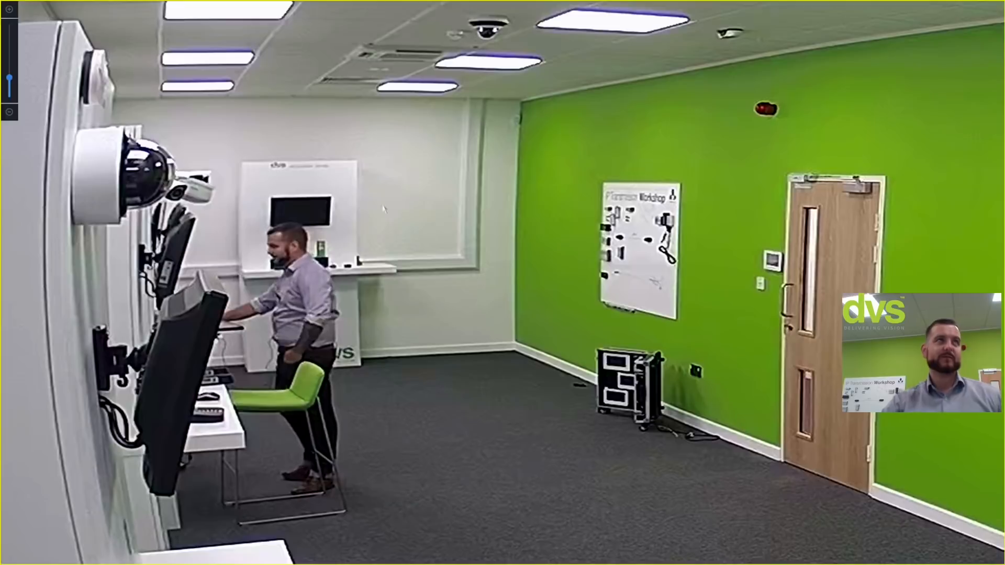
double_click(293, 201)
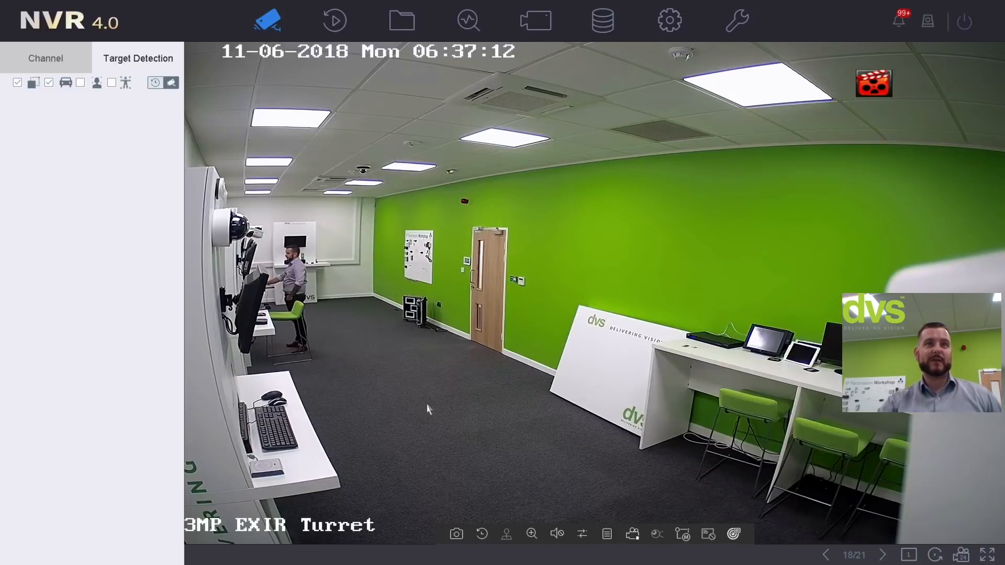
Set the 3MP EXIR Turret's live view strategy to Balanced, and switch its video to the sub-stream and back to the main stream.
mouse_move(560, 539)
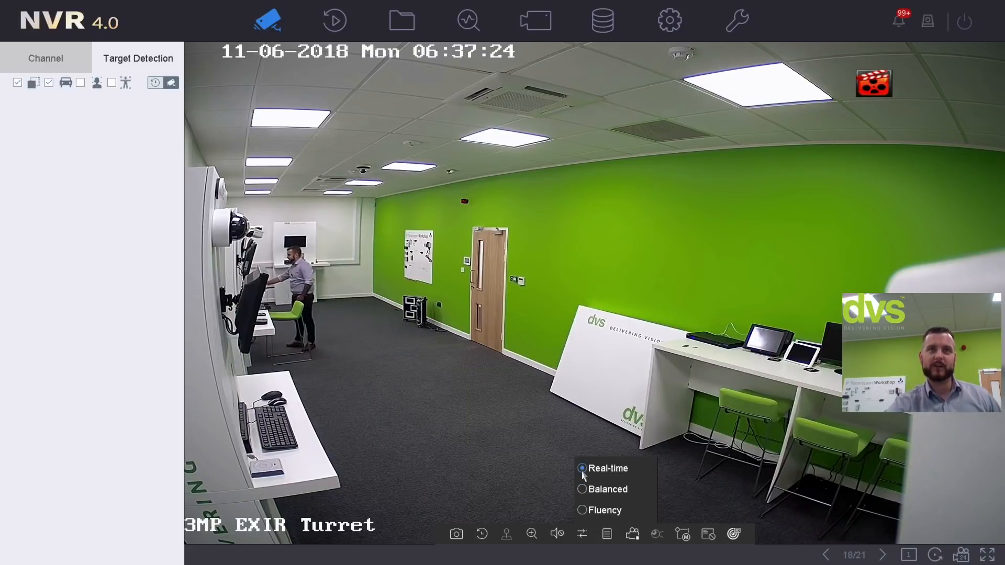
left_click(586, 470)
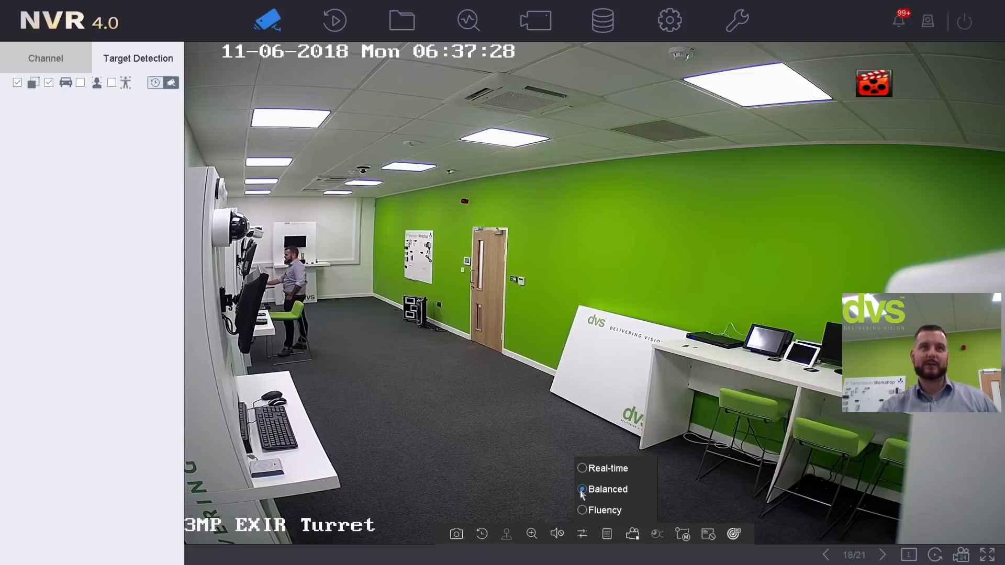
left_click(581, 490)
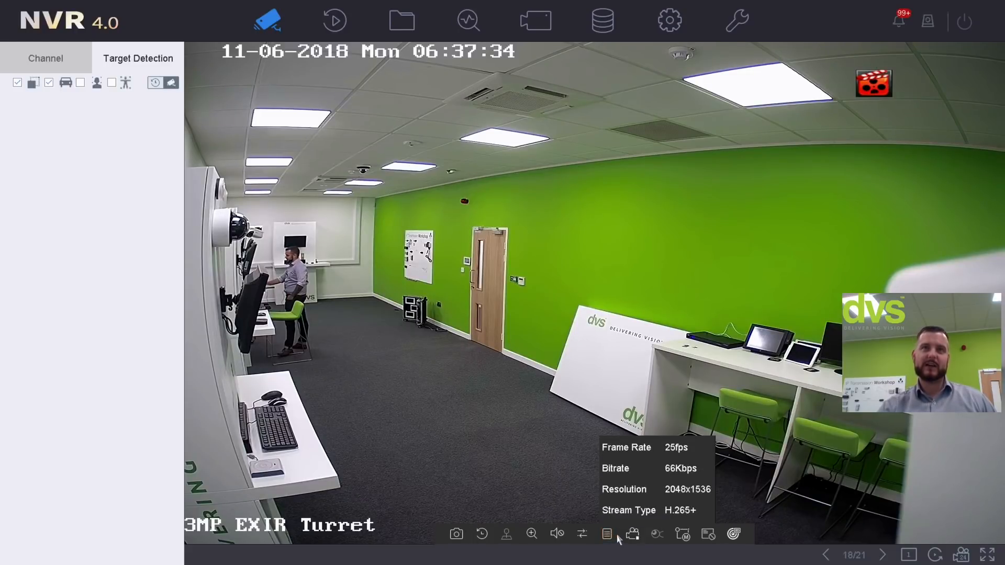
left_click(684, 531)
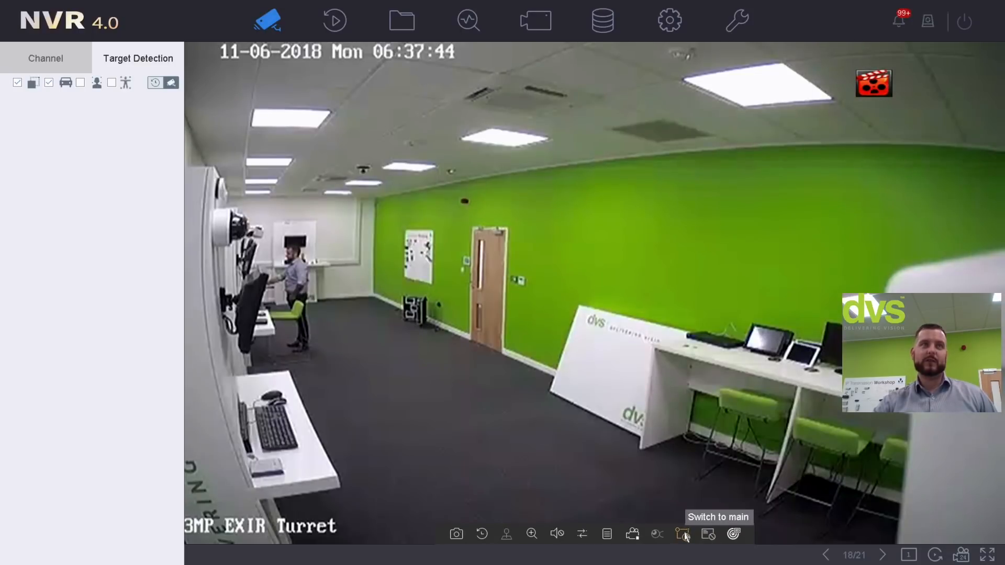
left_click(684, 534)
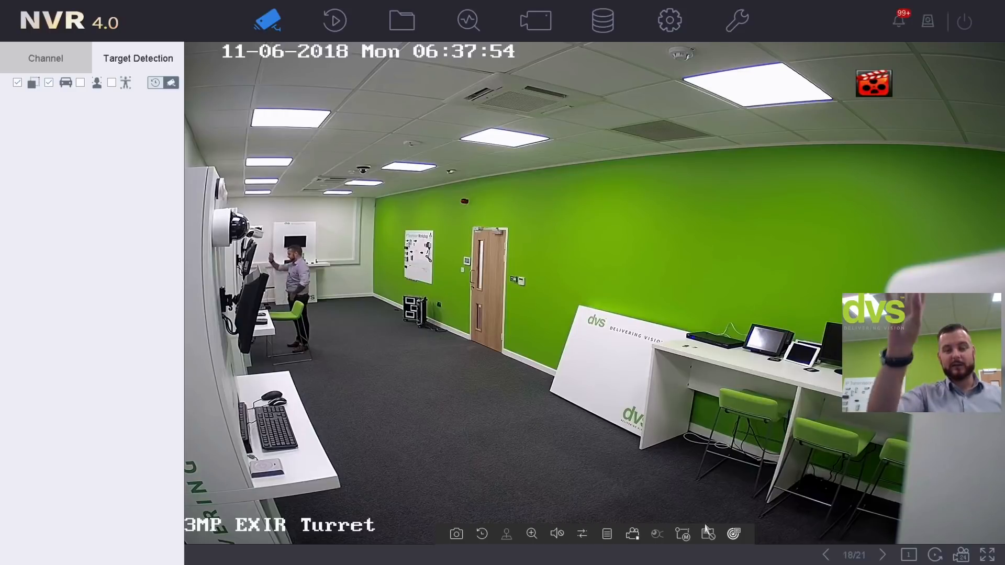
Toggle 3D positioning for the 3MP EXIR Turret and return to the 3 * 3 camera grid.
left_click(734, 535)
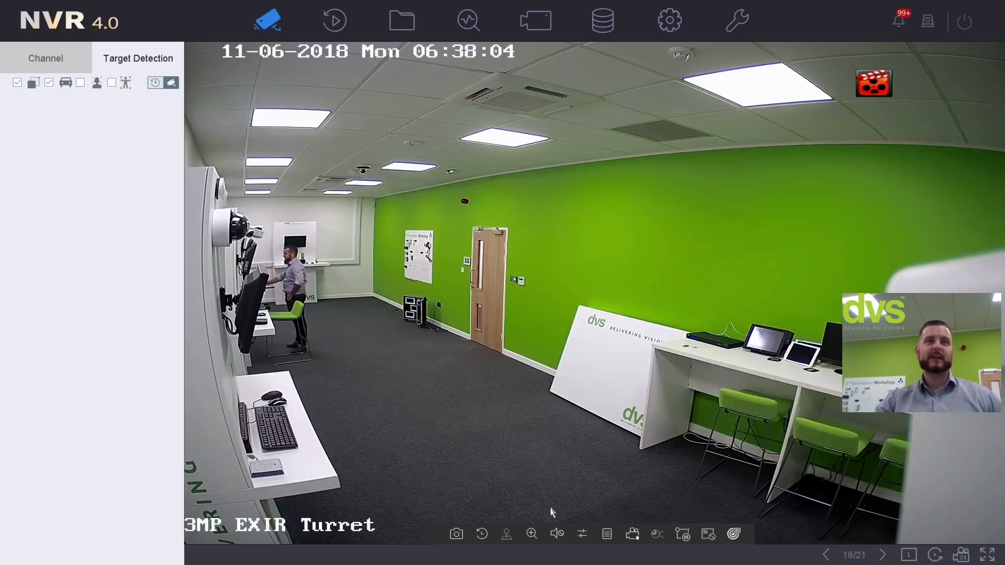
mouse_move(563, 538)
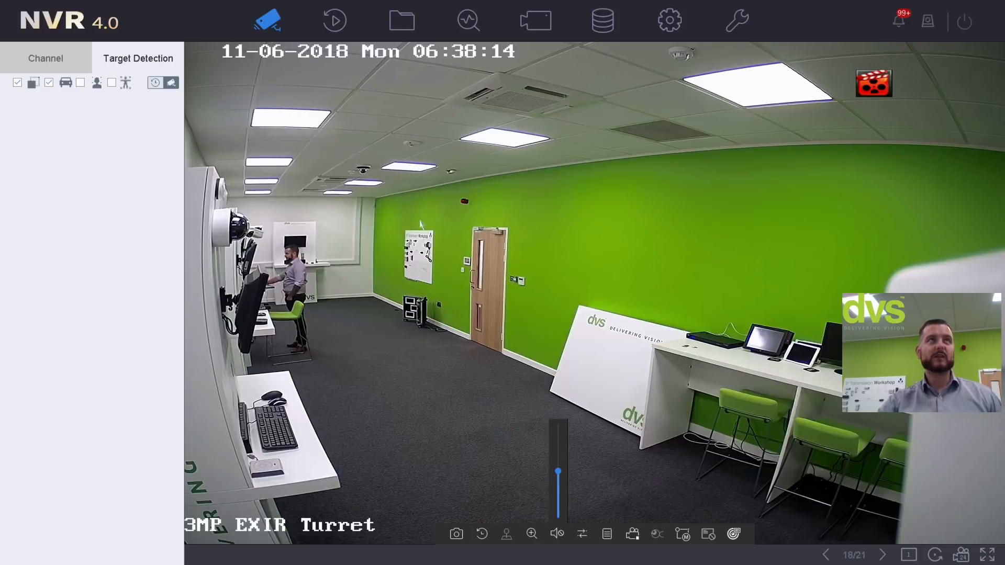
double_click(358, 171)
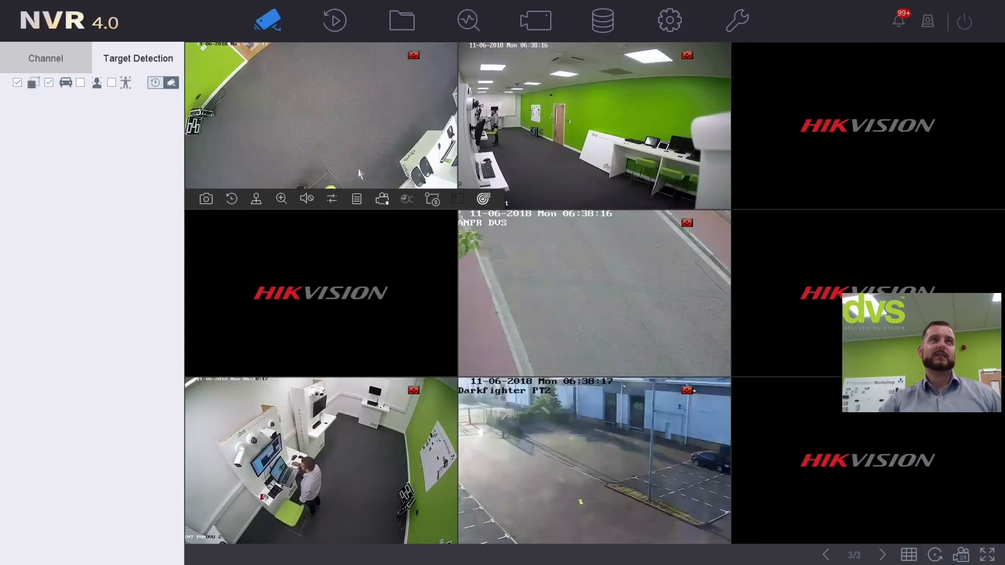
Enlarge Darkfighter PTZ, try to zoom to the area beside the building with 3D positioning, and return to the grid.
left_click(568, 437)
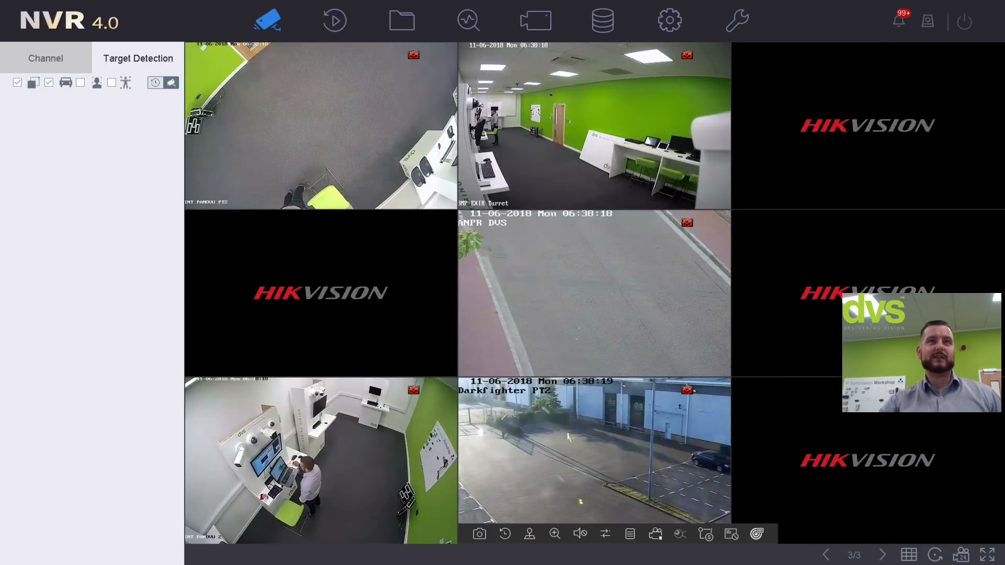
double_click(575, 446)
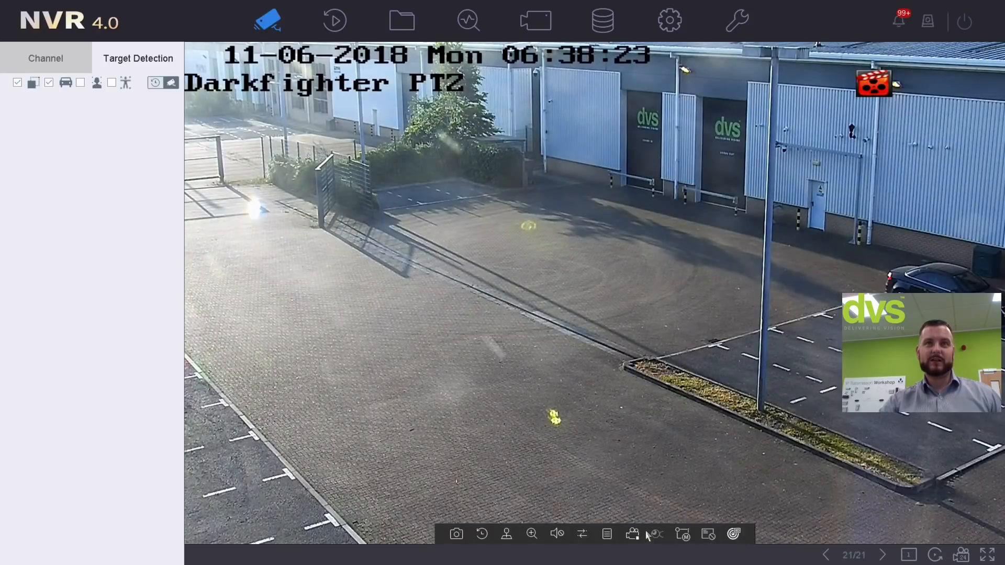
left_click(734, 535)
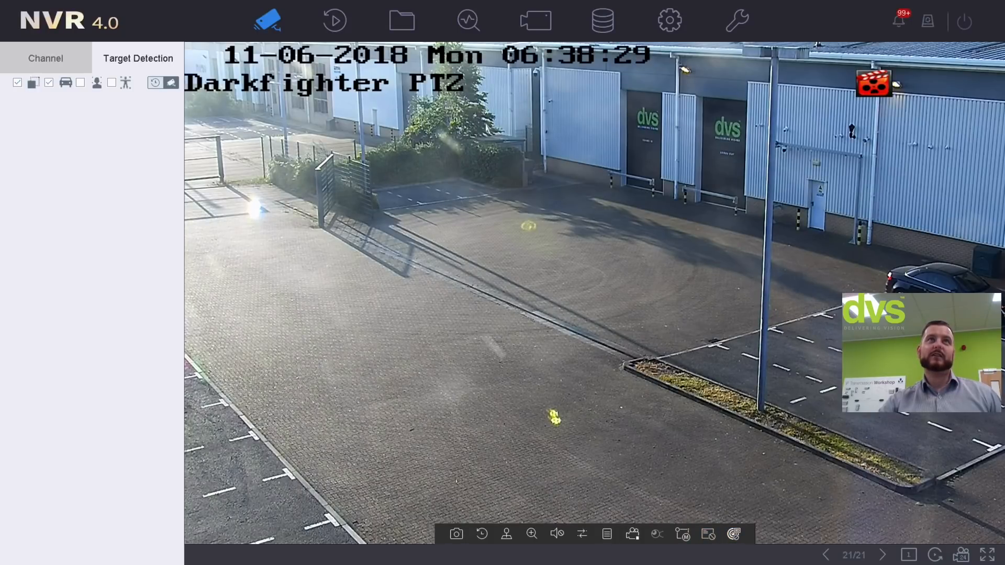
left_click_drag(487, 120, 594, 230)
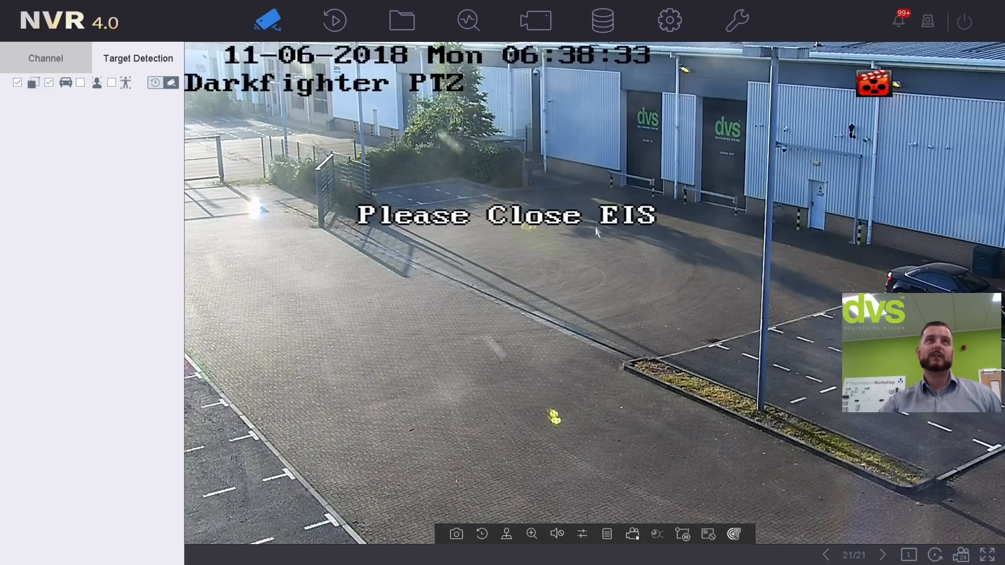
left_click_drag(487, 123, 618, 222)
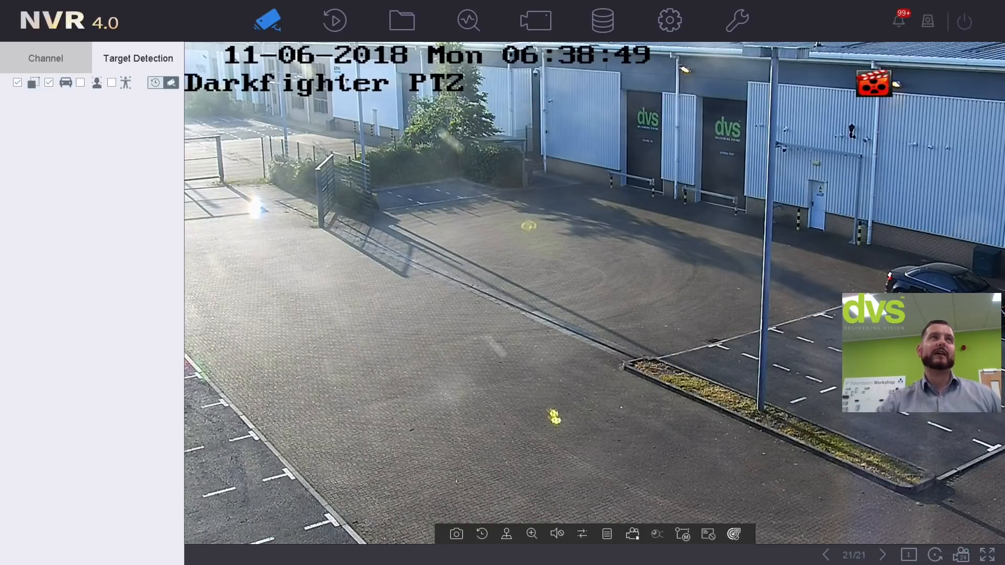
double_click(399, 173)
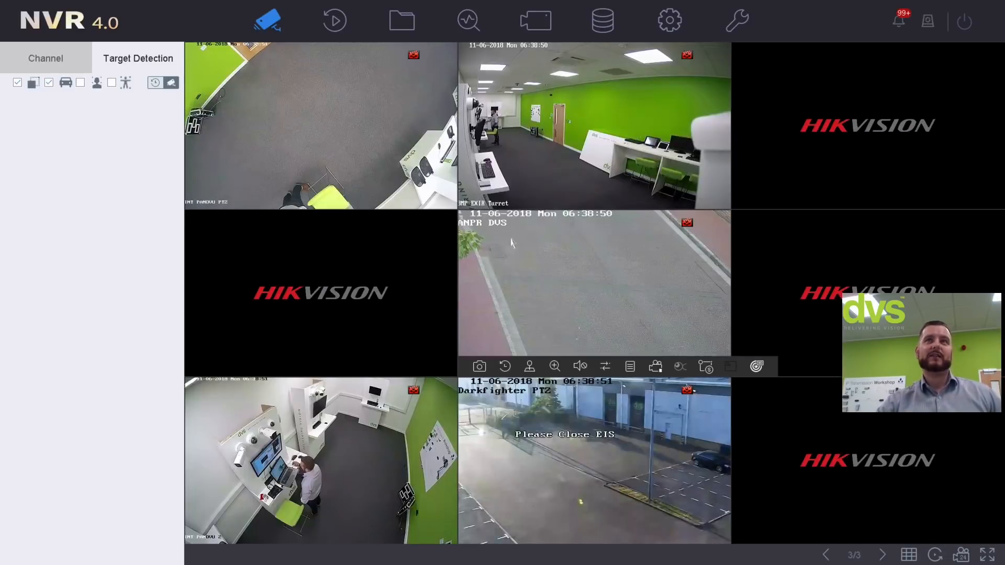
Enlarge Darkfighter X from the first grid page, zoom to the far end of the hedge with 3D positioning, and return to the grid.
left_click(826, 558)
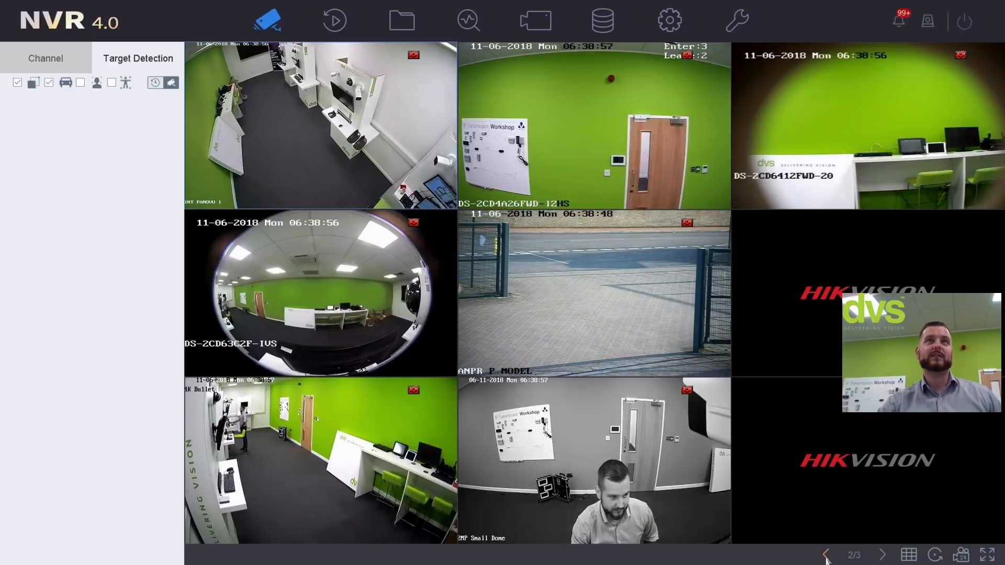
left_click(826, 556)
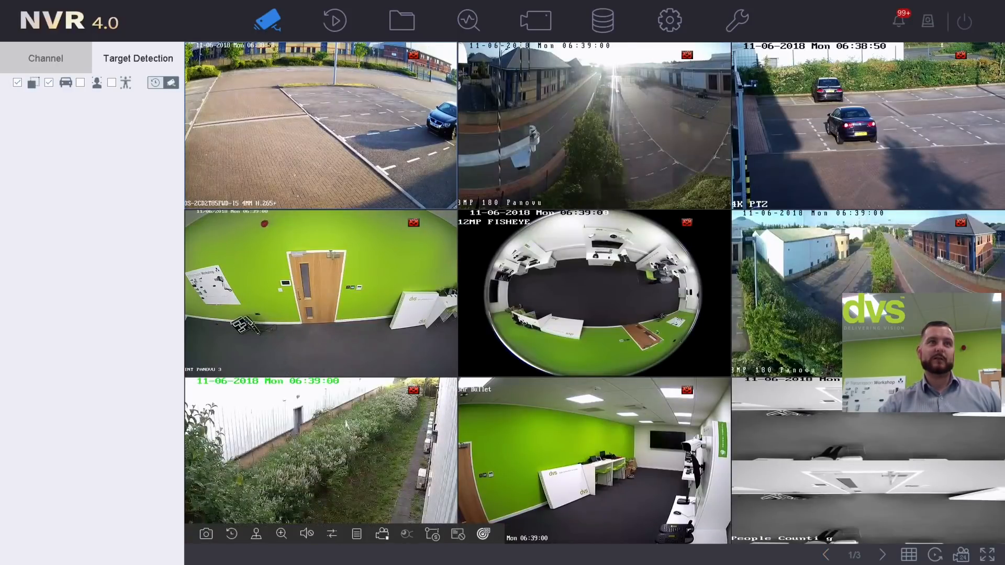
left_click(353, 424)
double_click(355, 424)
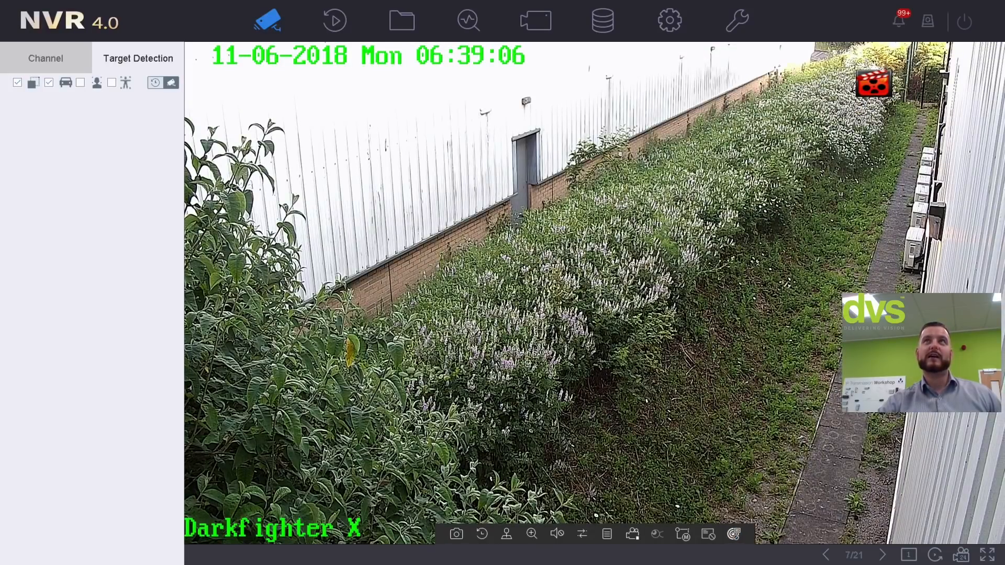
left_click_drag(790, 52, 911, 164)
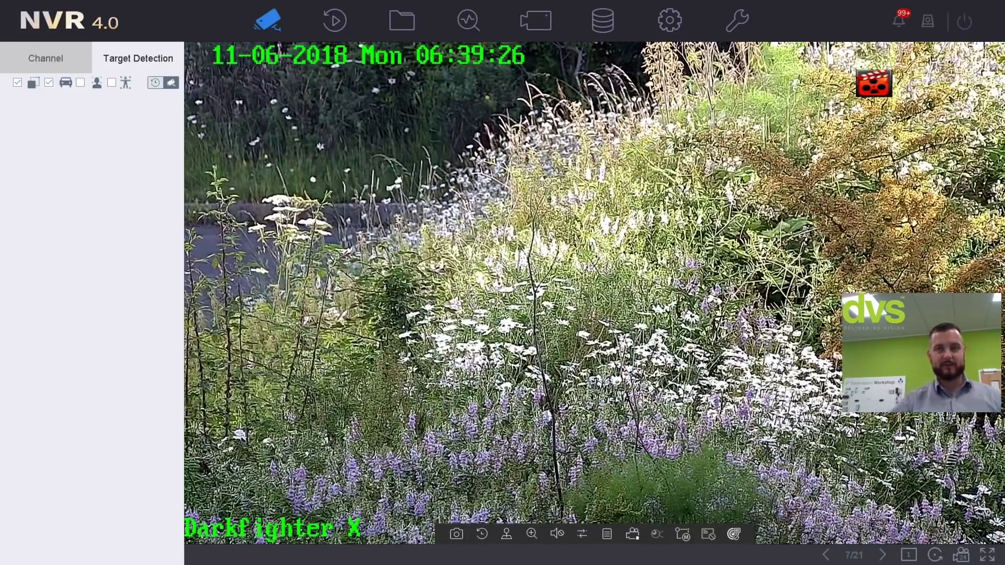
double_click(457, 291)
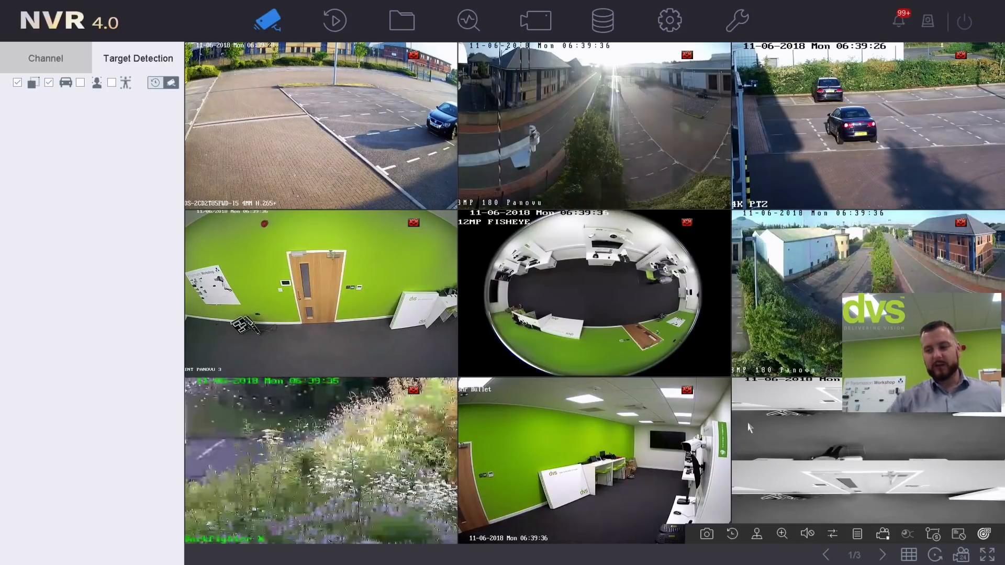
Open the general live view settings and review the choices for the video output interface and the dwell time.
left_click(664, 33)
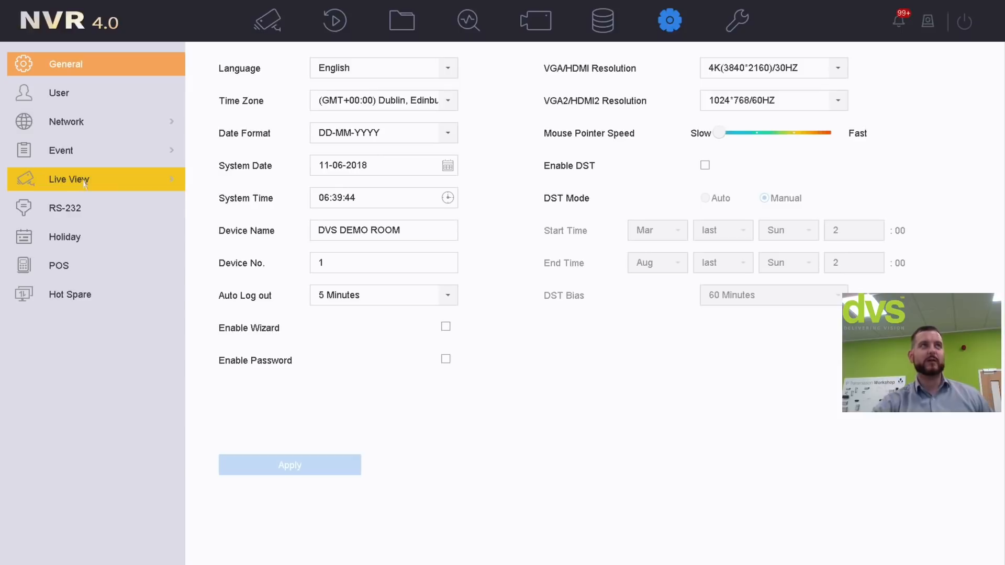
left_click(85, 180)
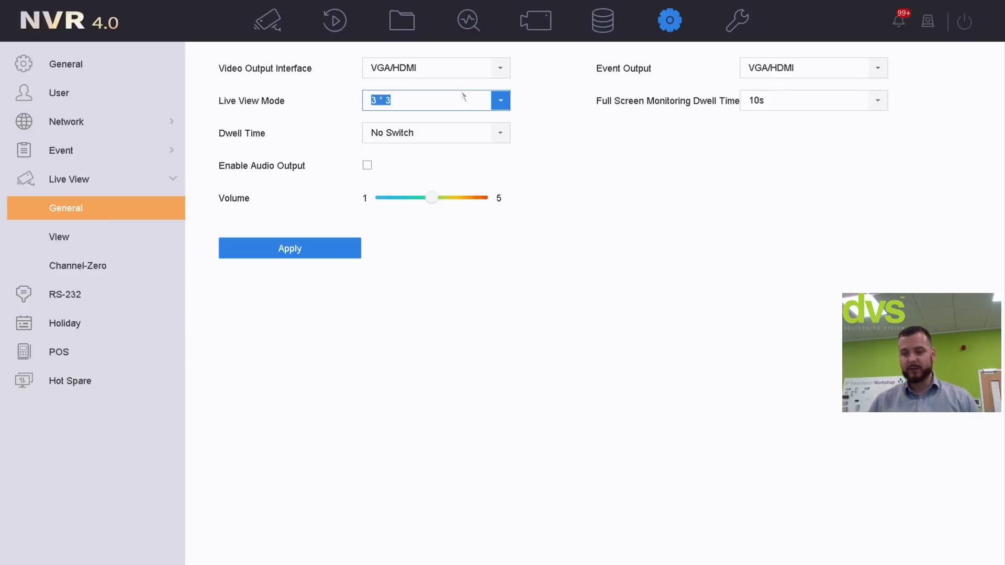
left_click(406, 71)
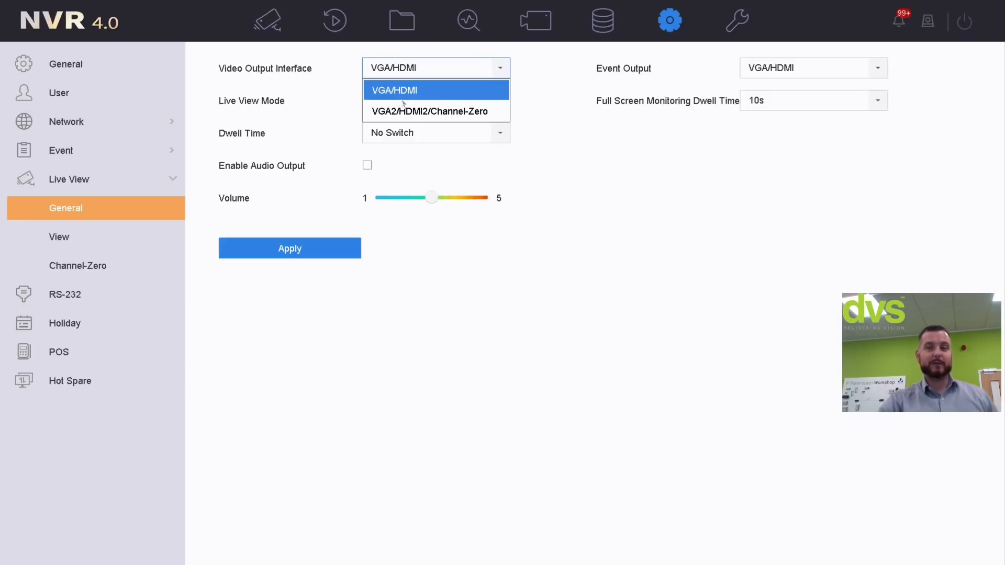
left_click(458, 76)
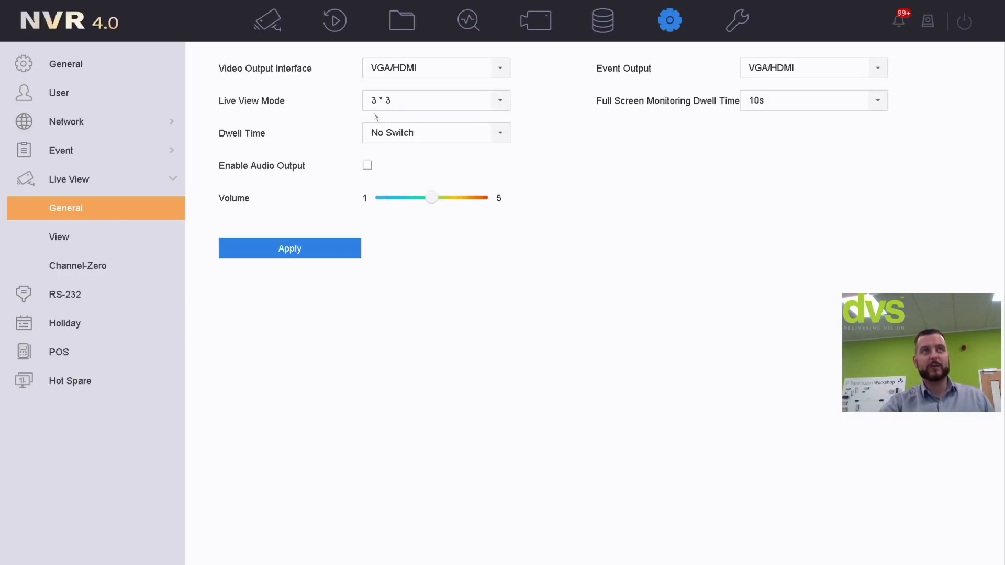
left_click(394, 142)
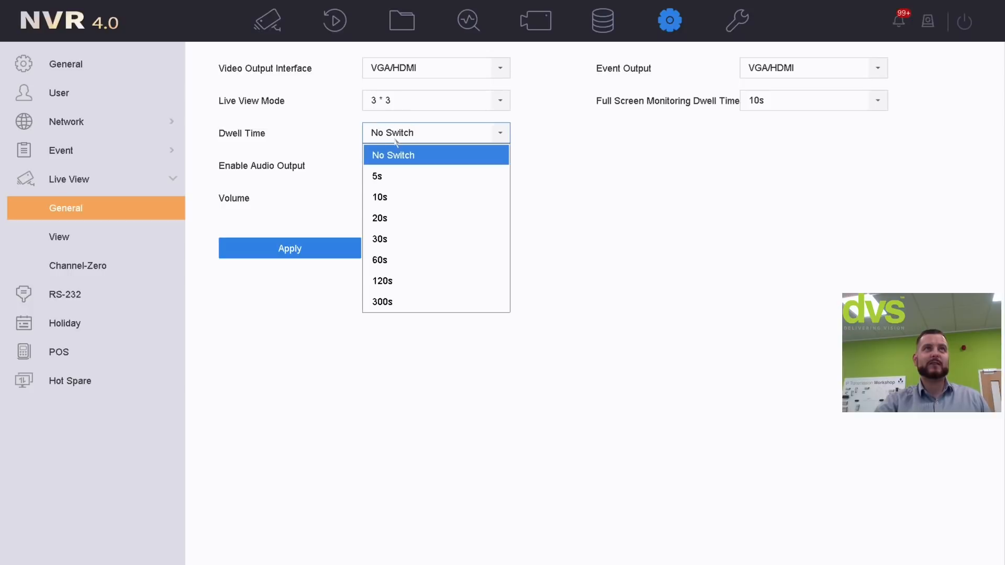
left_click(396, 141)
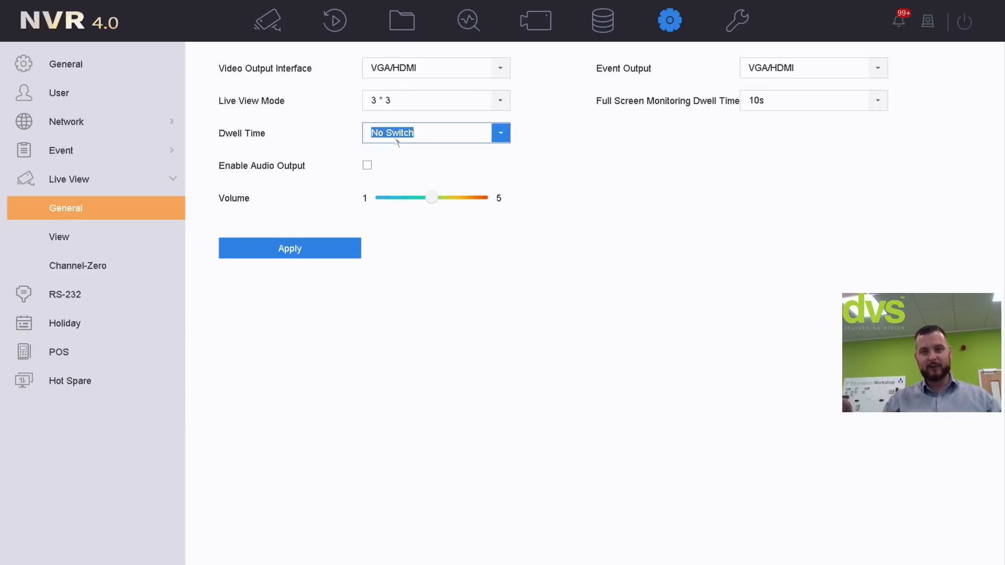
left_click(396, 137)
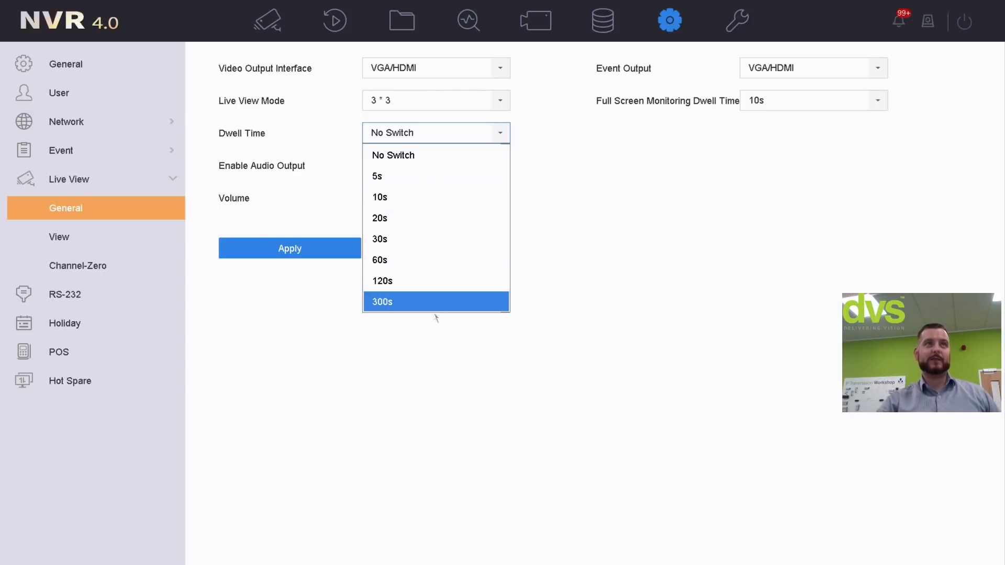
left_click(616, 292)
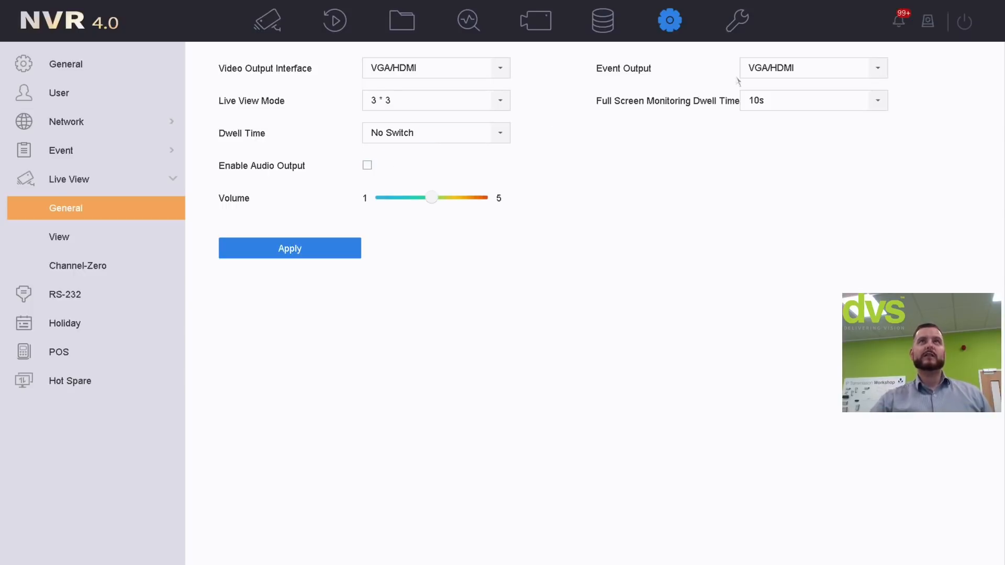
Review the event output, full screen monitoring dwell time and live view mode settings, and apply the general live view configuration.
left_click(779, 67)
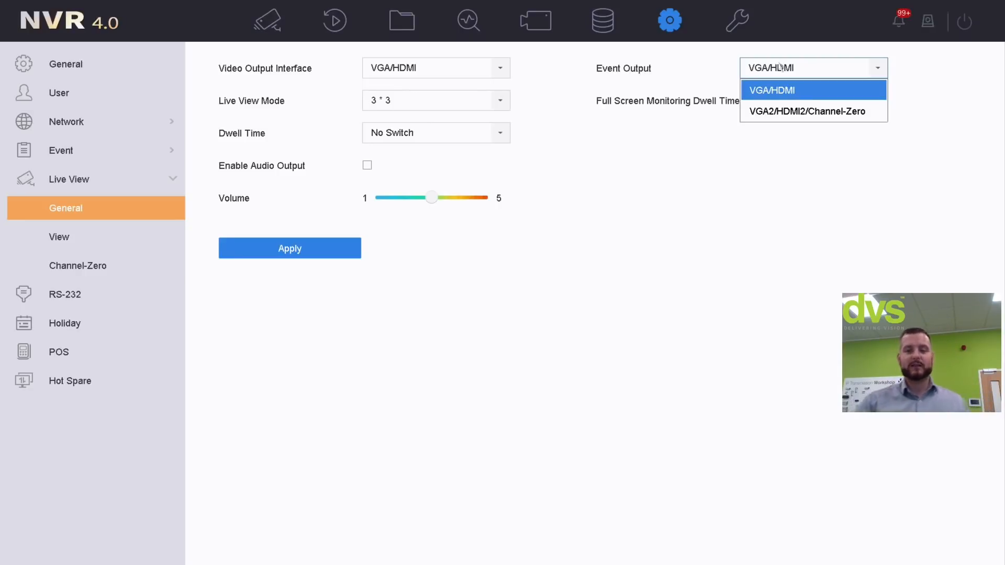
left_click(777, 186)
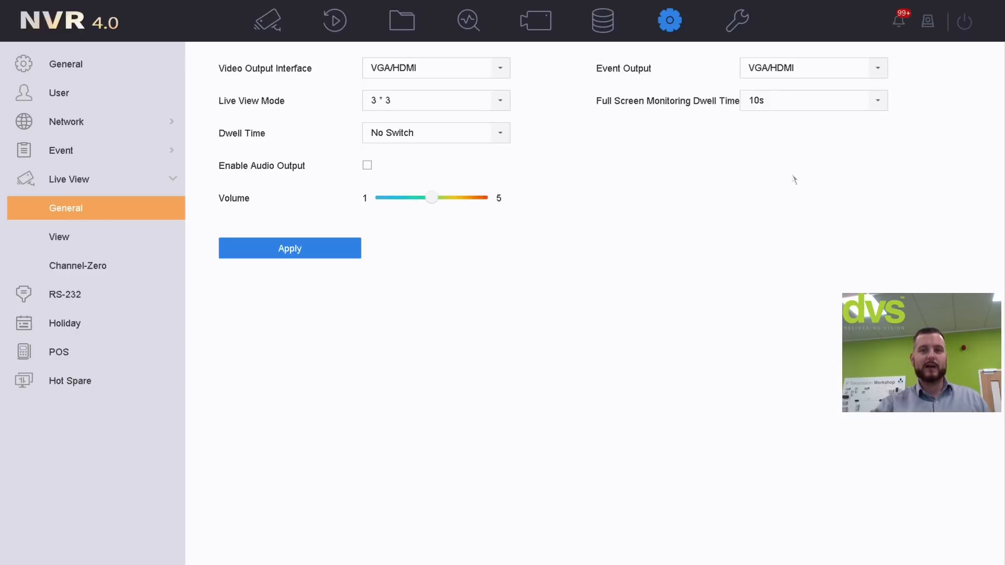
left_click(800, 101)
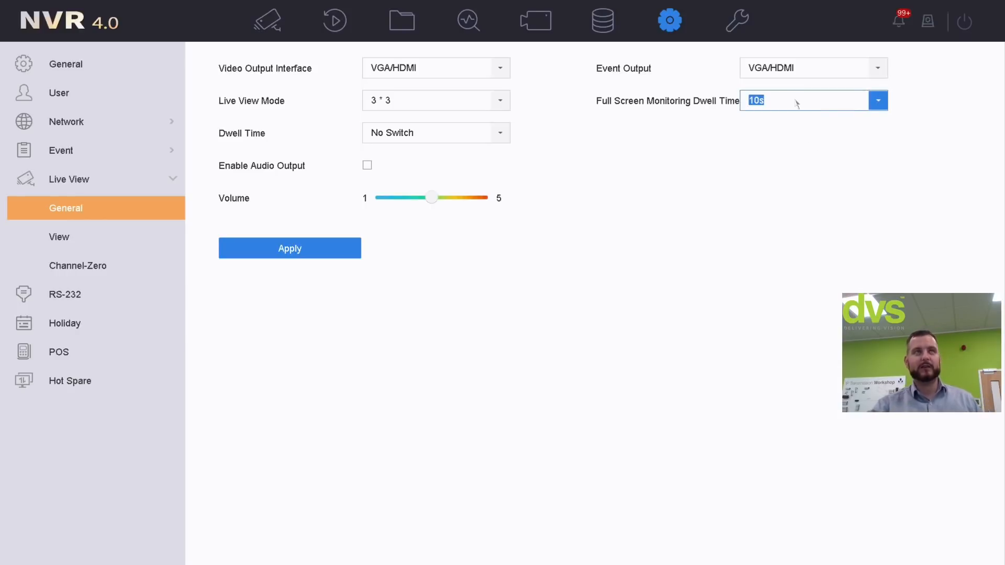
left_click(344, 251)
left_click(500, 99)
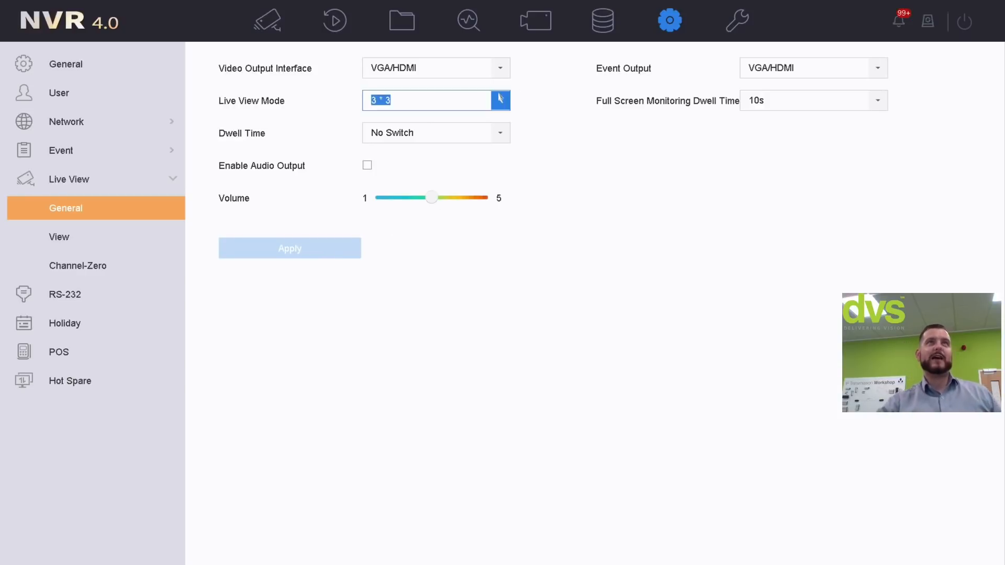
left_click(585, 170)
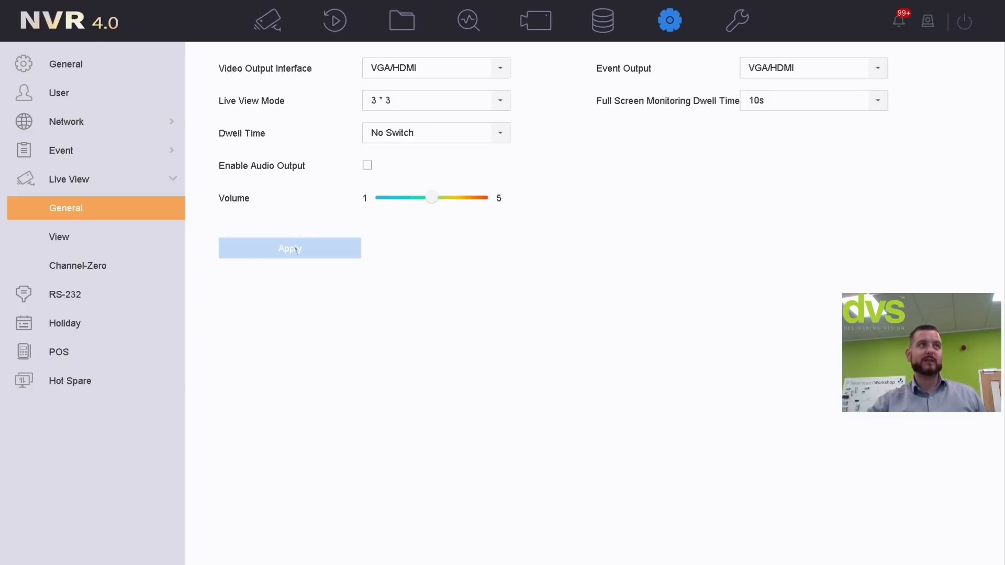
Open the live view's camera arrangement settings and check which video output interfaces can be configured.
left_click(120, 236)
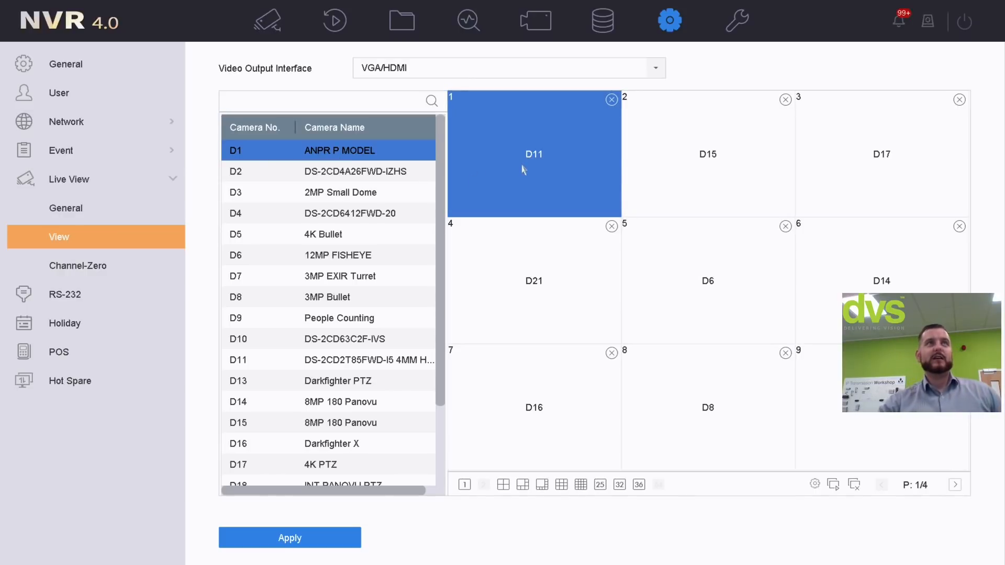
left_click(538, 68)
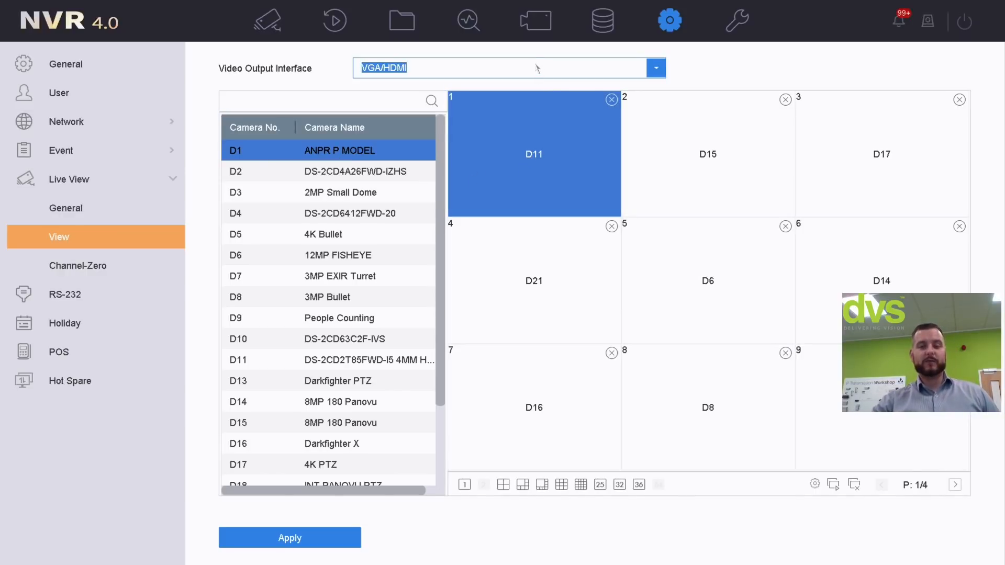
left_click(512, 77)
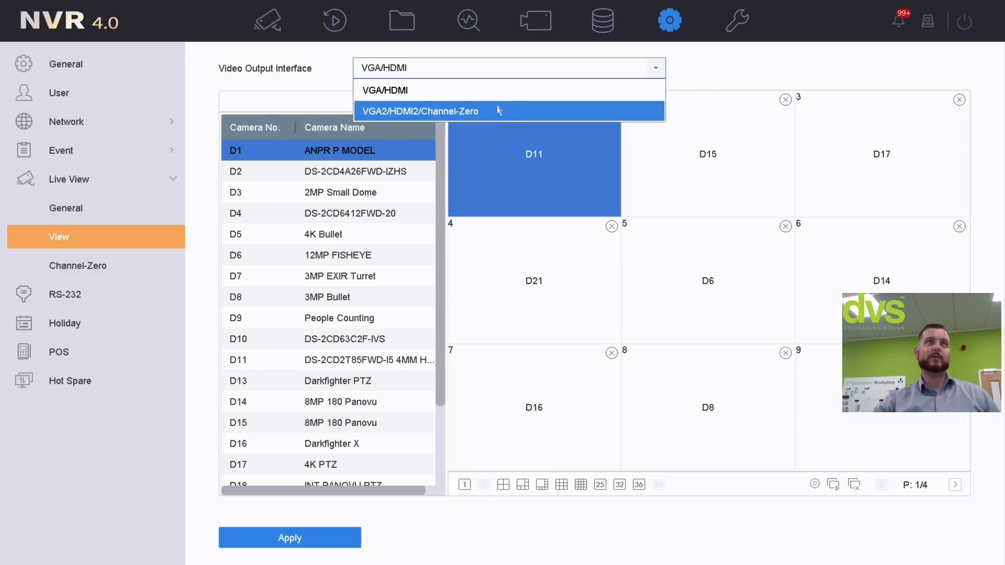
left_click(482, 68)
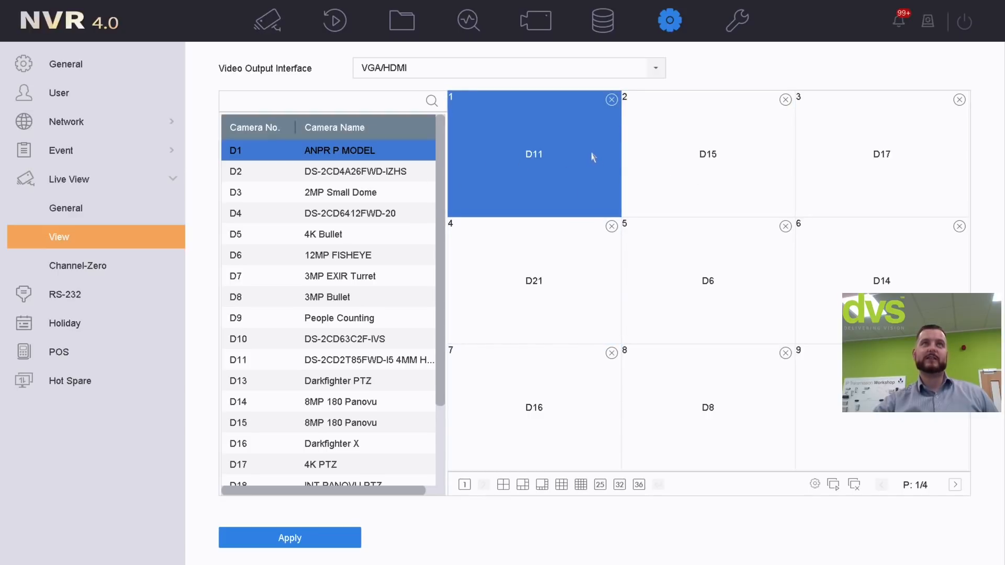
Assign camera D1 ANPR P MODEL to window 1 of the VGA/HDMI view and apply the arrangement.
double_click(323, 176)
left_click(338, 154)
double_click(338, 154)
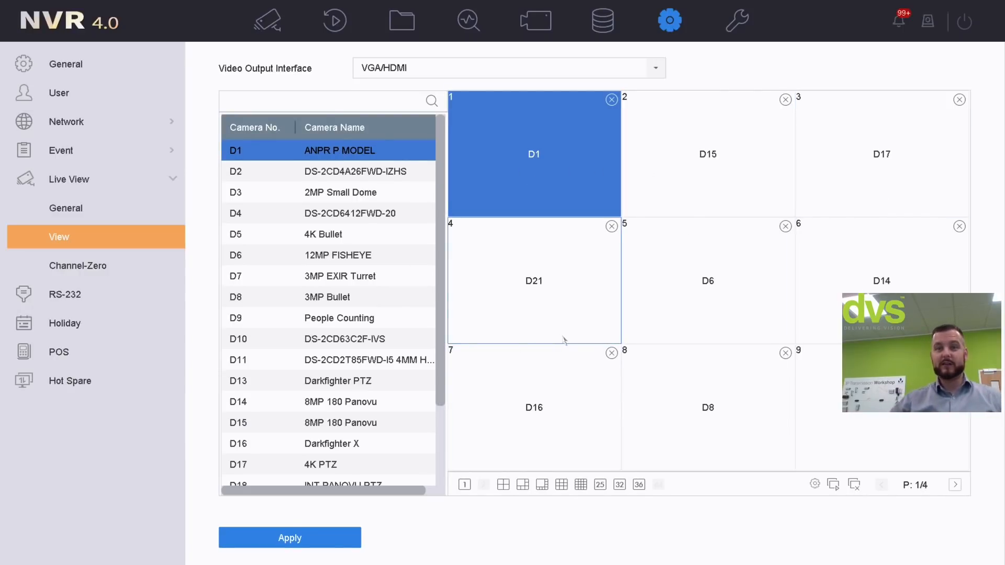
left_click(308, 546)
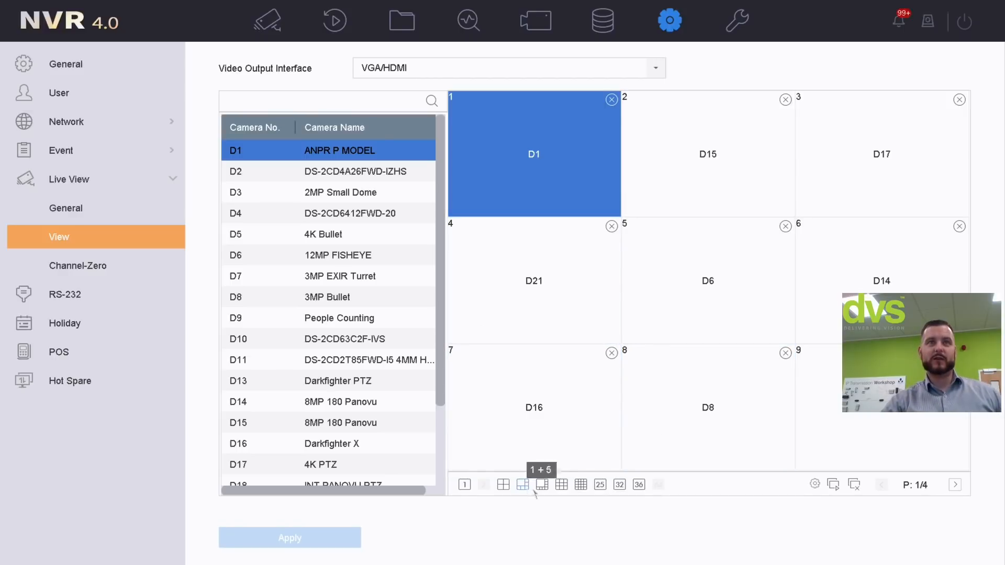
Switch the view to the four-window layout, assign cameras D2, D3 and D4 to windows 2, 3 and 4, and apply.
left_click(503, 486)
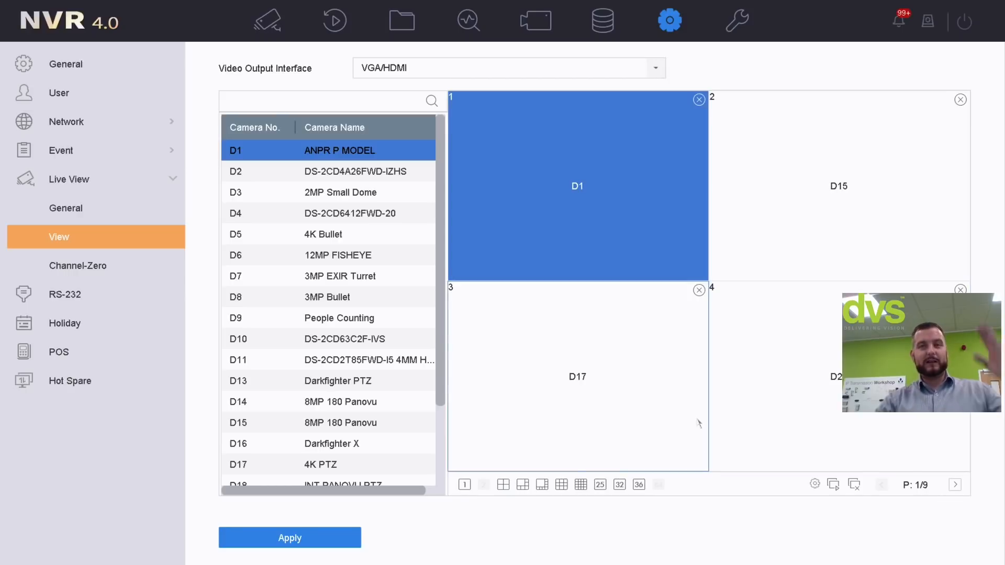
left_click(765, 215)
left_click(330, 169)
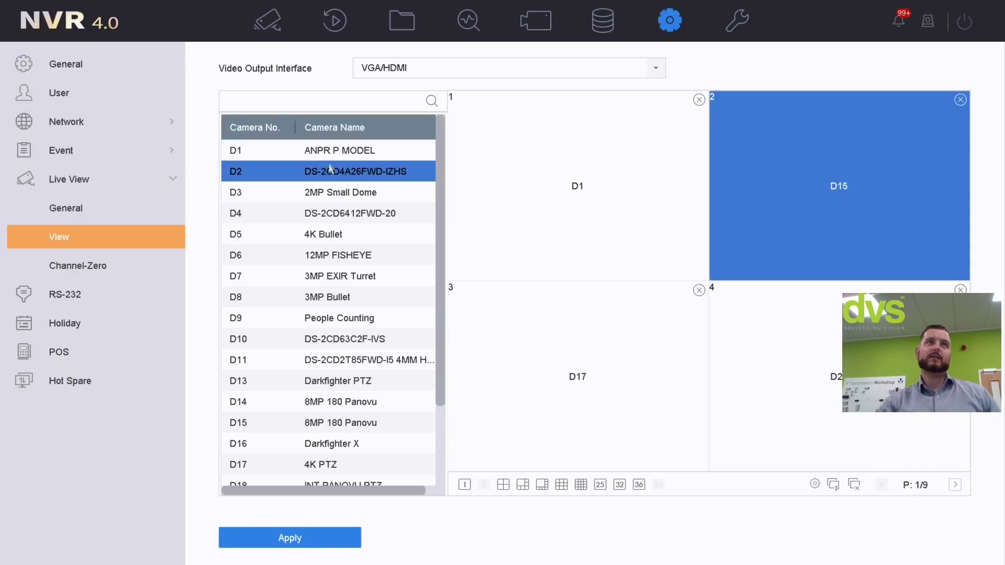
left_click(330, 169)
left_click(523, 334)
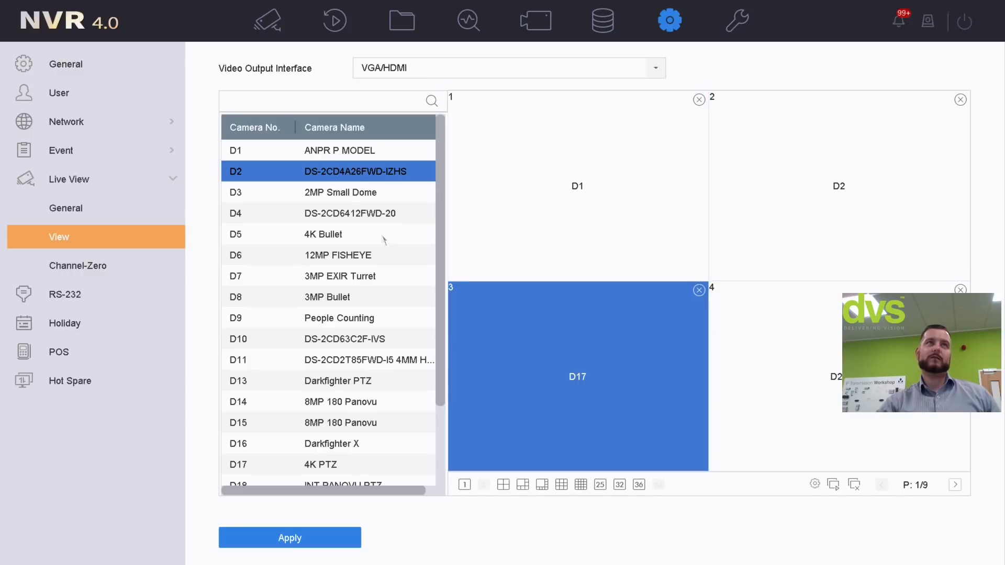
left_click(354, 189)
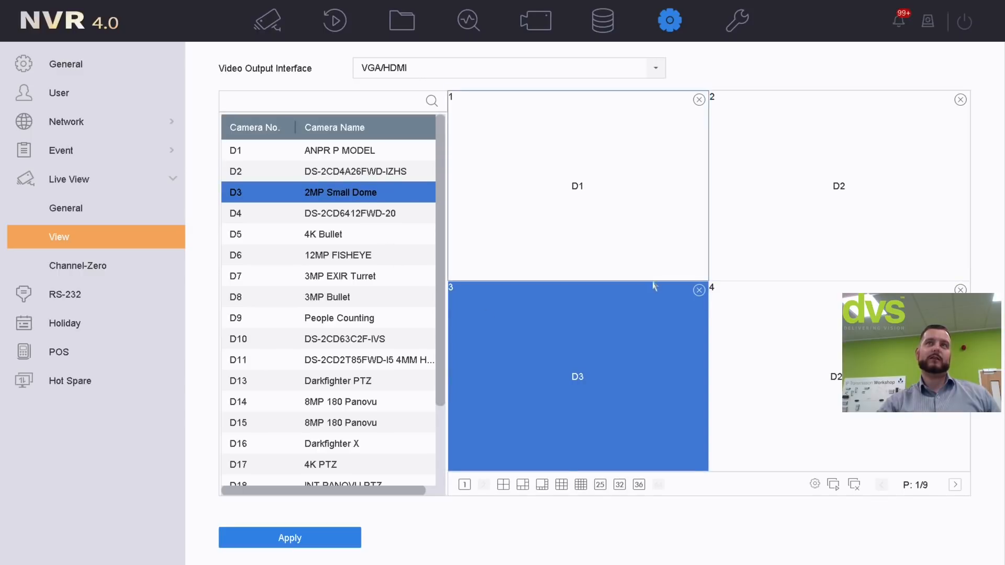
left_click(744, 331)
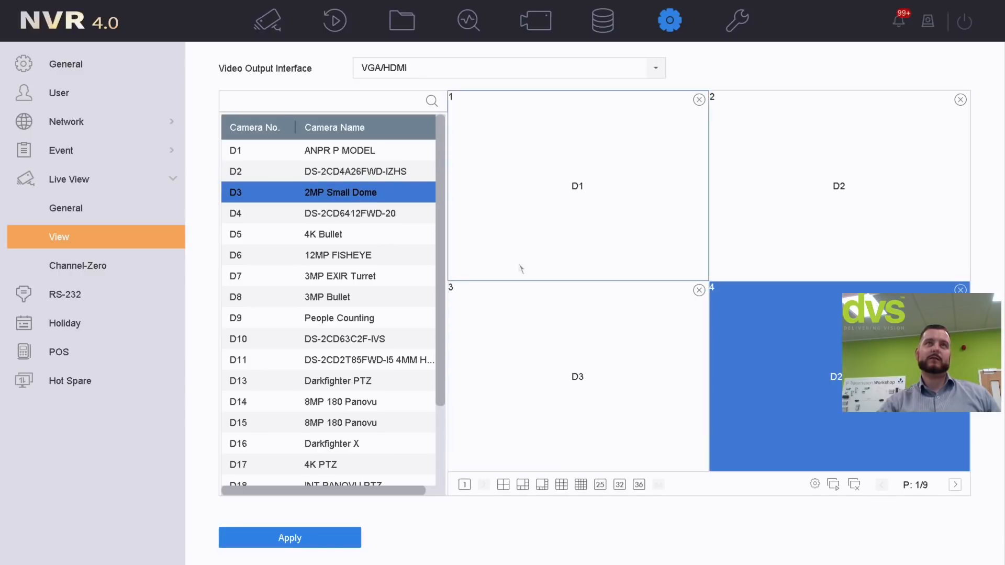
left_click(368, 215)
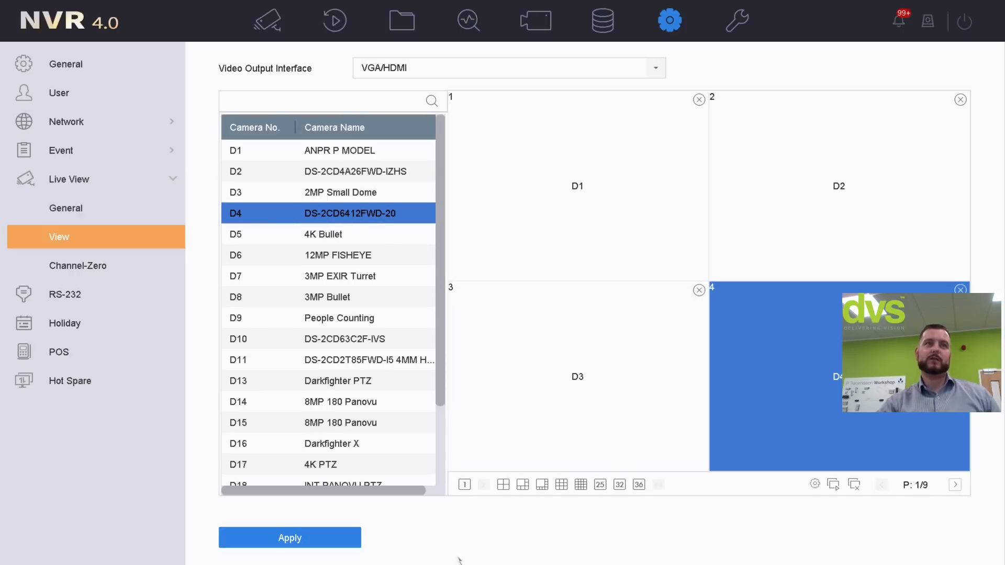
left_click(299, 540)
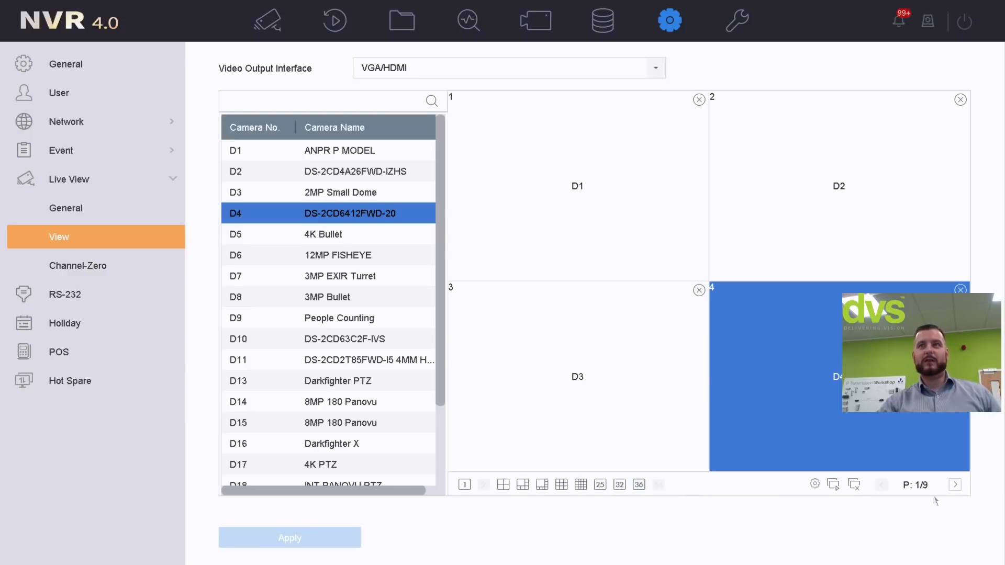
Check the second page of windows, and add a new custom layout named DVS in the custom layout configuration.
left_click(956, 484)
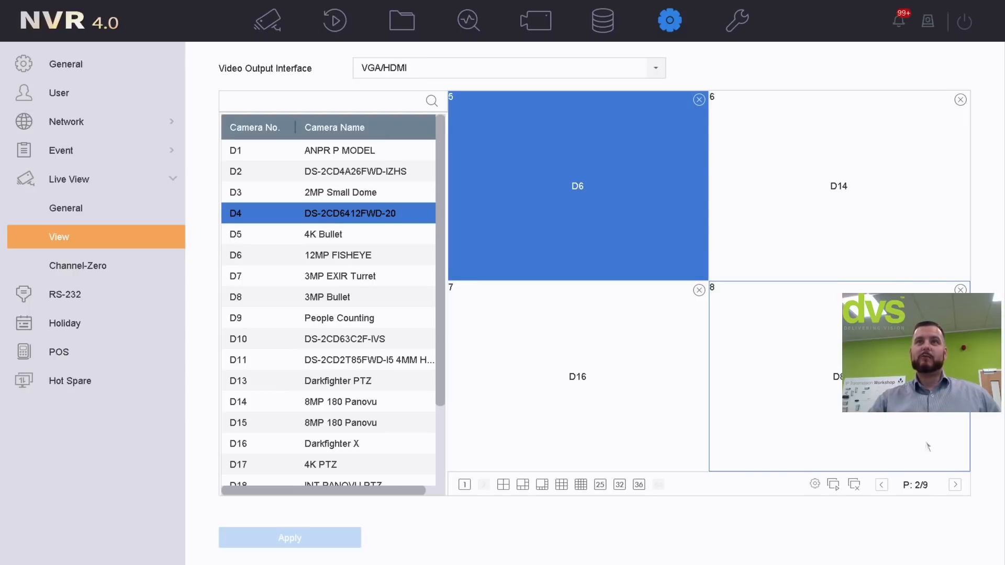
left_click(815, 483)
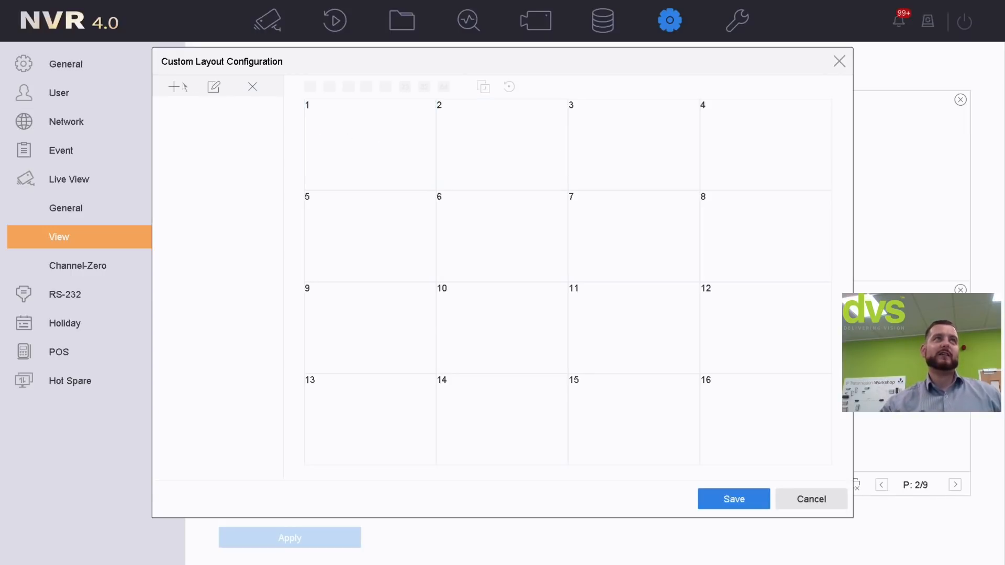
left_click(175, 87)
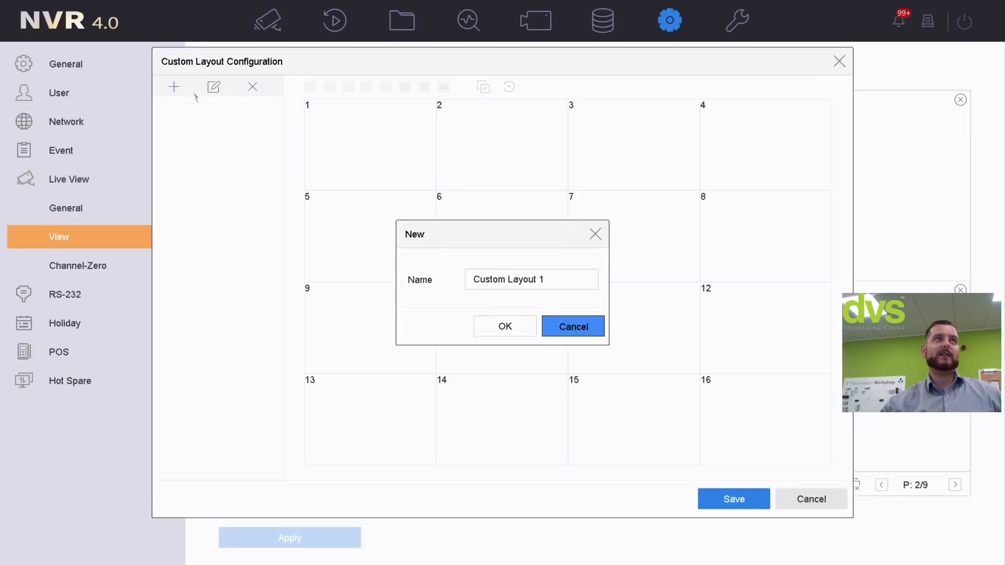
left_click(531, 280)
left_click_drag(441, 286, 434, 281)
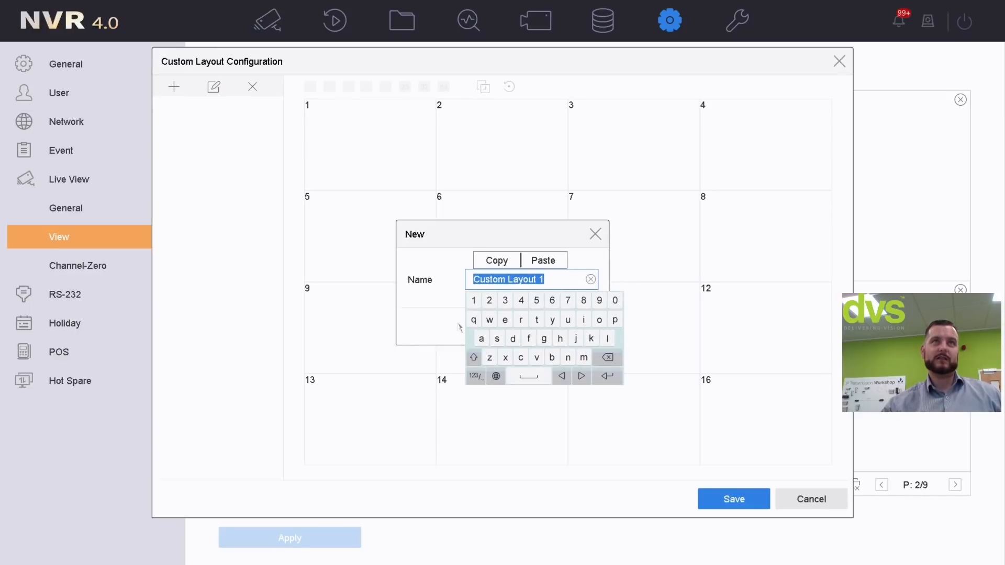
left_click(473, 358)
left_click(513, 339)
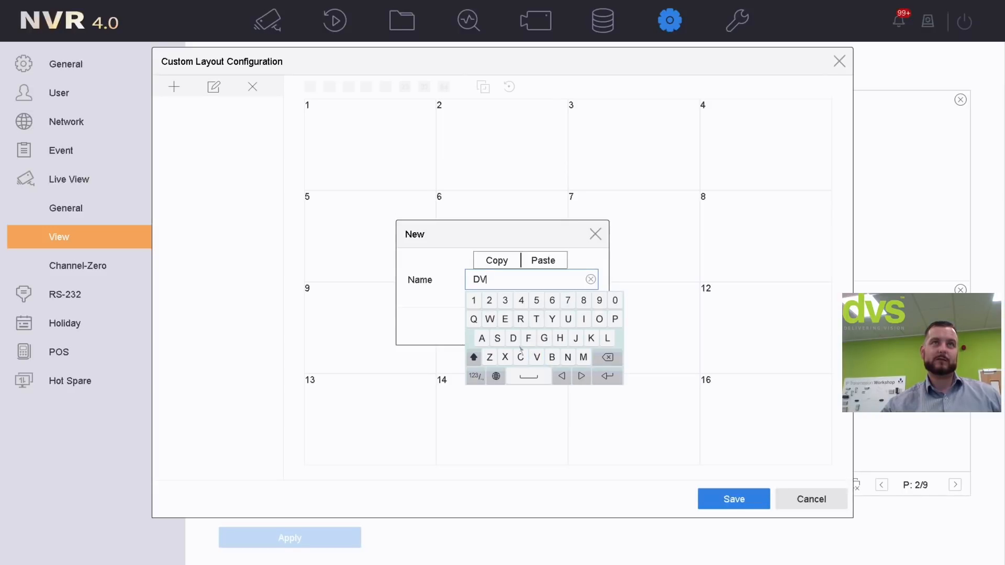
left_click(425, 317)
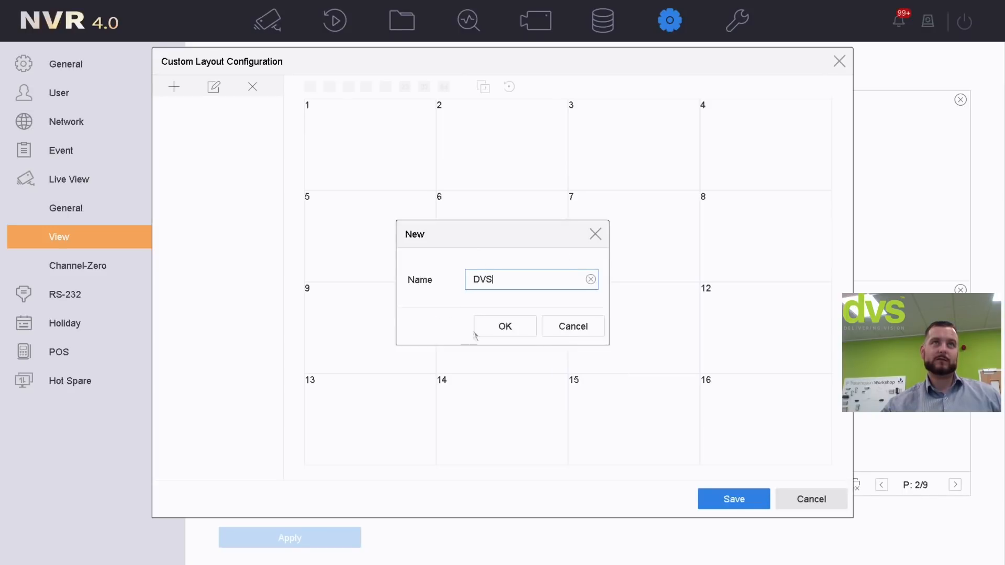
left_click(490, 329)
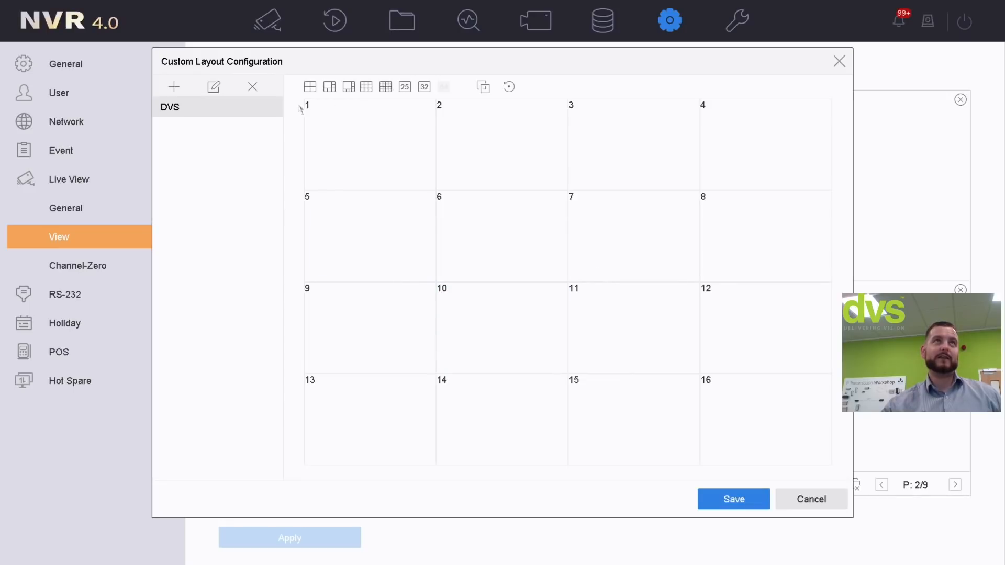
Select windows 1 and 2 together in the DVS custom layout and save the layout configuration.
left_click(373, 114)
left_click_drag(360, 127, 535, 163)
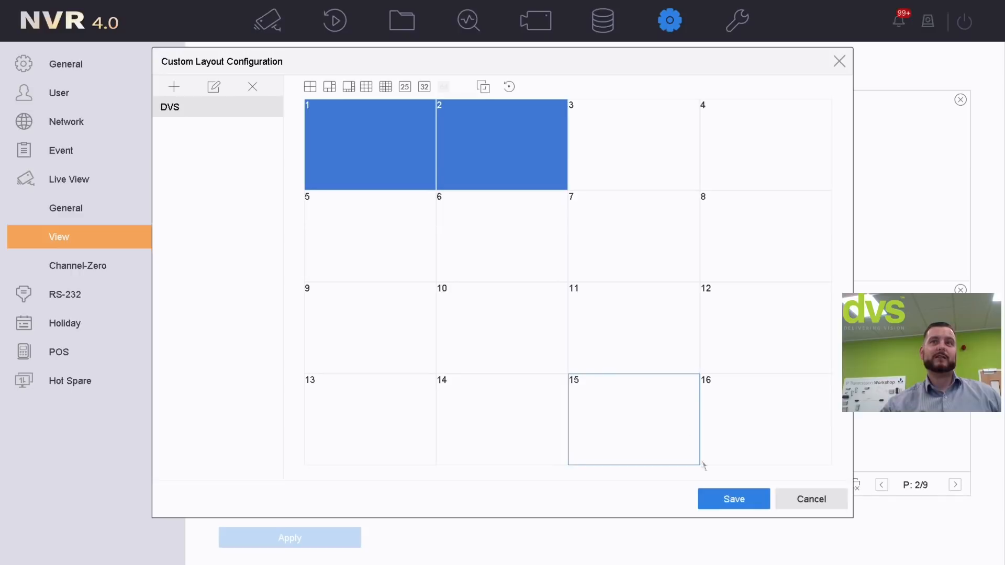
left_click(715, 499)
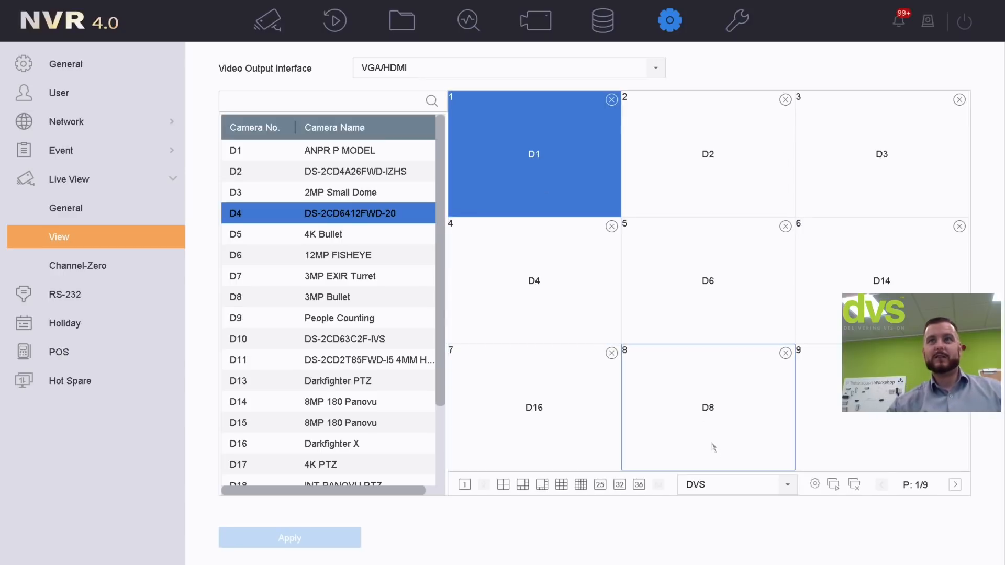
Join windows 1 and 2 of the DVS custom layout into one wide window and save the layout configuration.
left_click(786, 486)
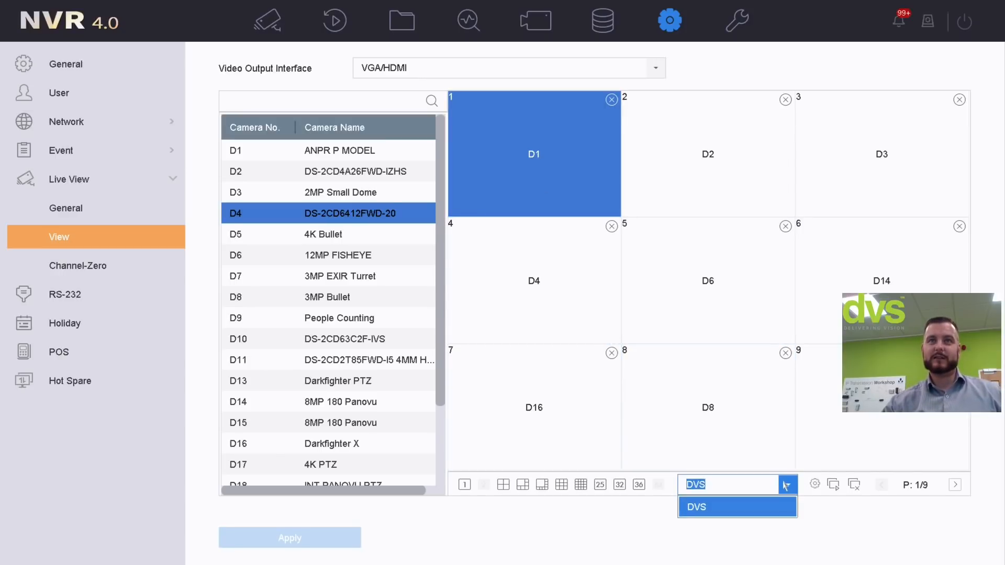
left_click(786, 486)
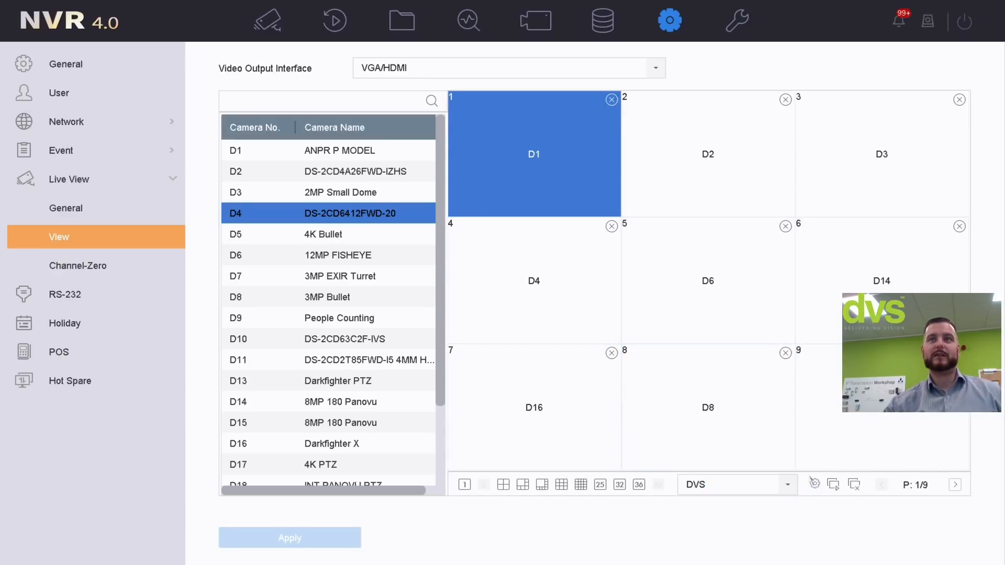
left_click(813, 482)
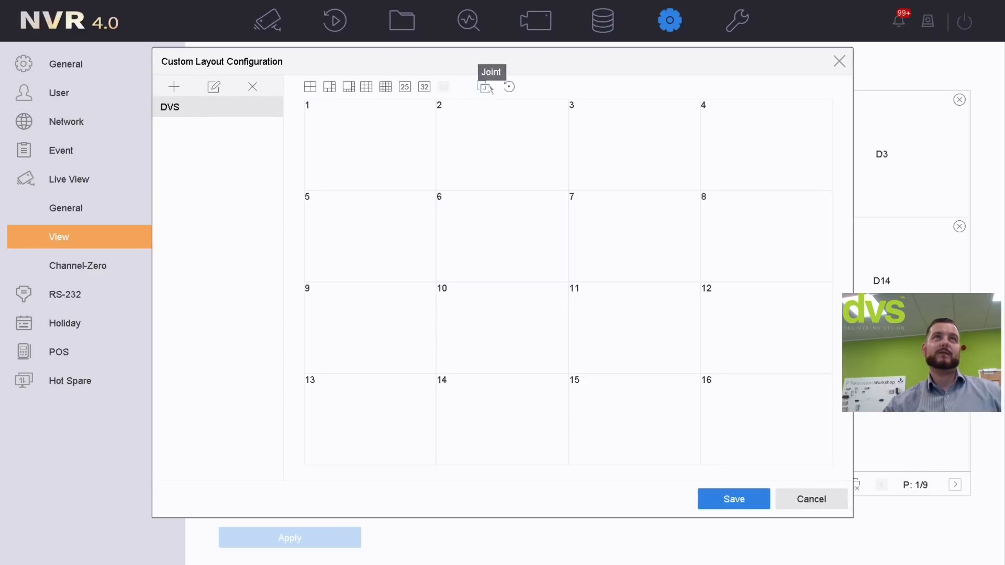
left_click_drag(364, 138, 505, 153)
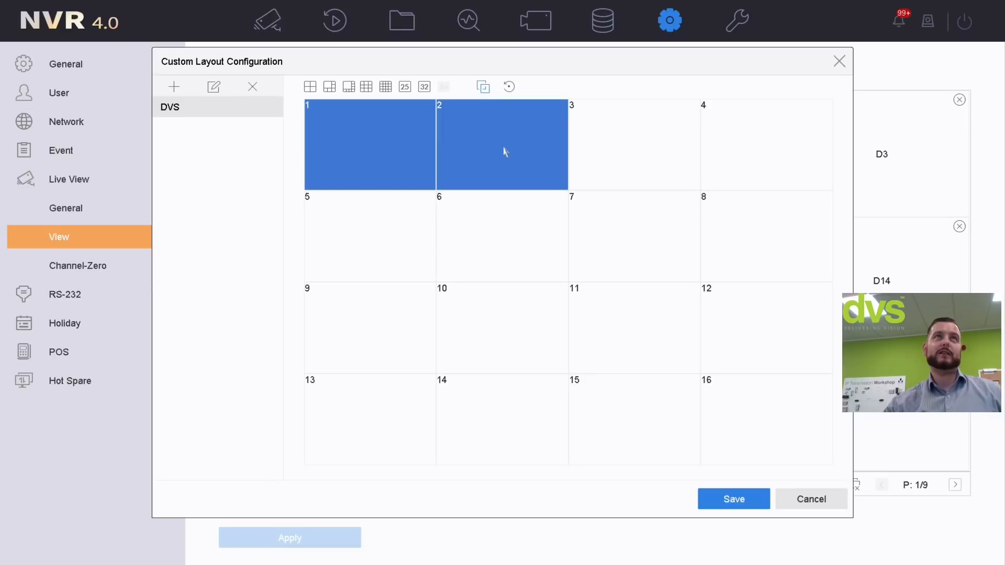
left_click(483, 88)
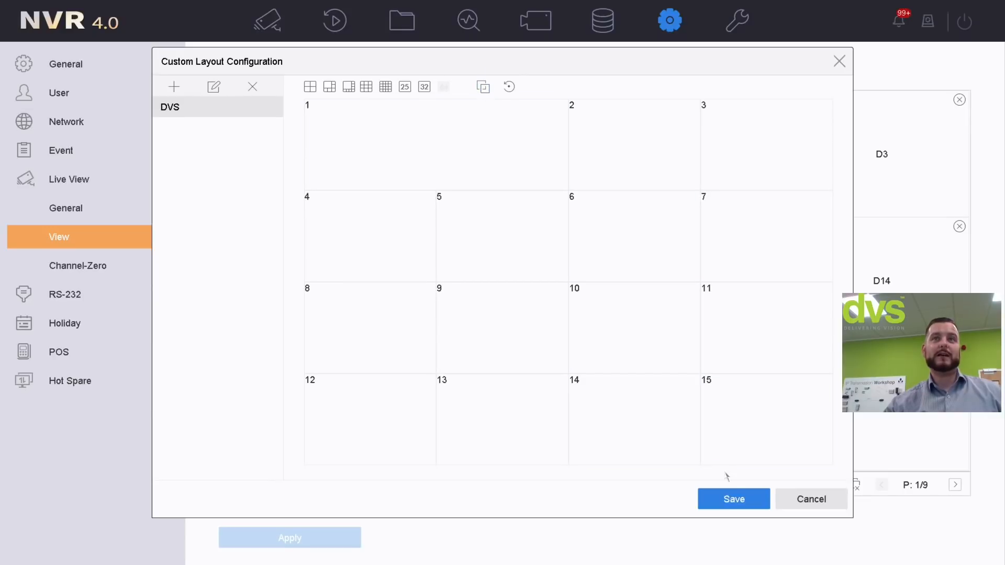
left_click(734, 498)
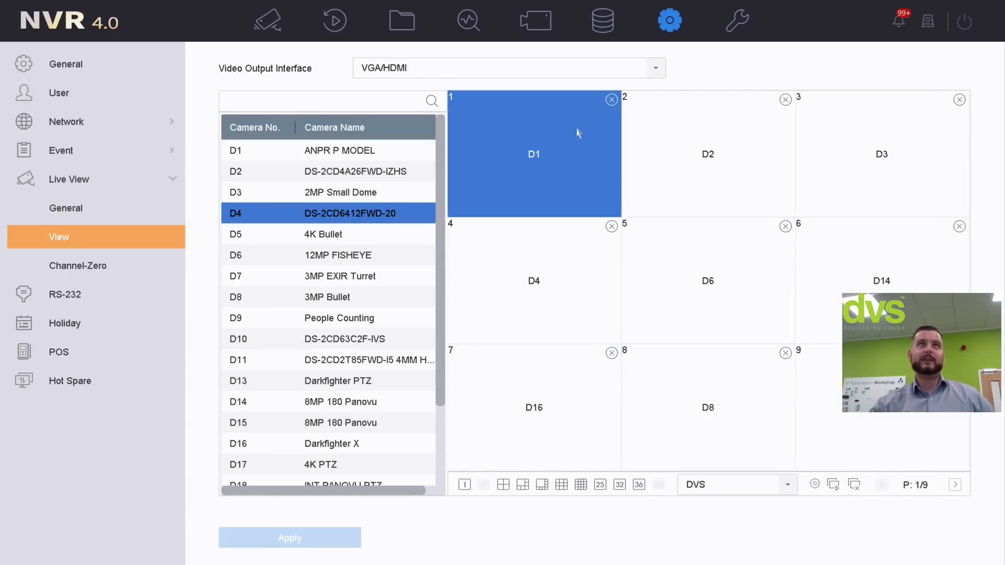
Check the current live view arrangement and its channel list.
left_click(644, 116)
left_click(579, 134)
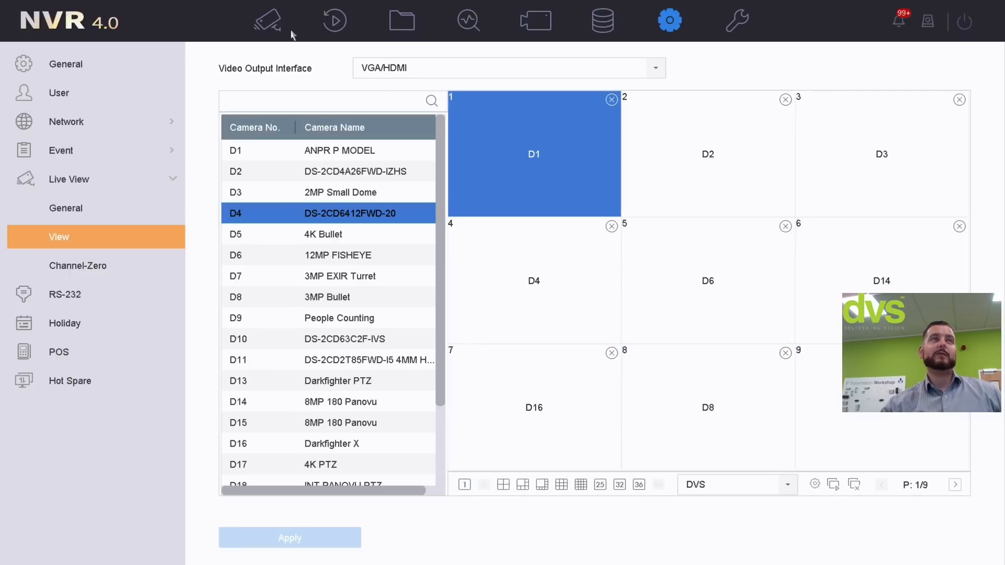
left_click(258, 23)
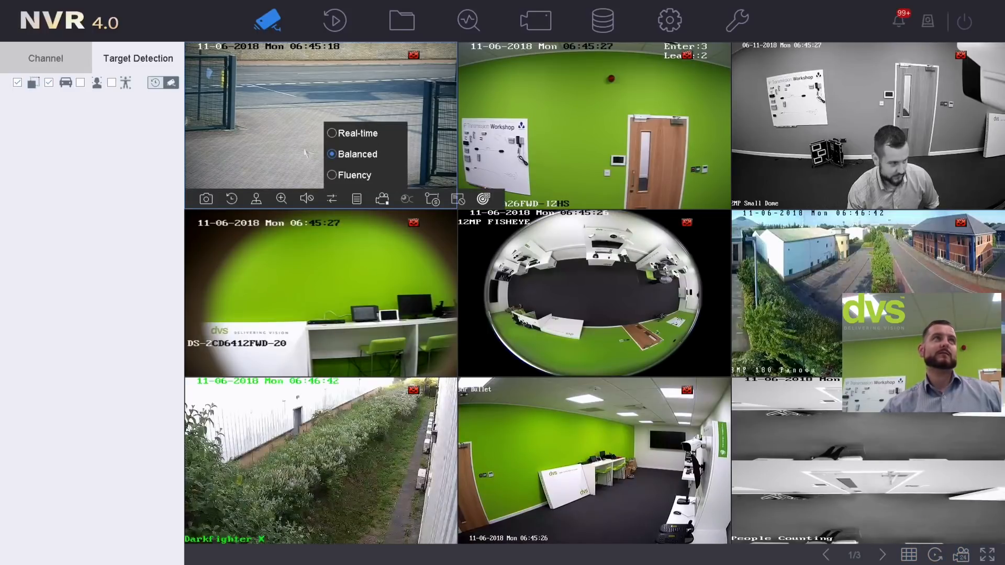
left_click(46, 59)
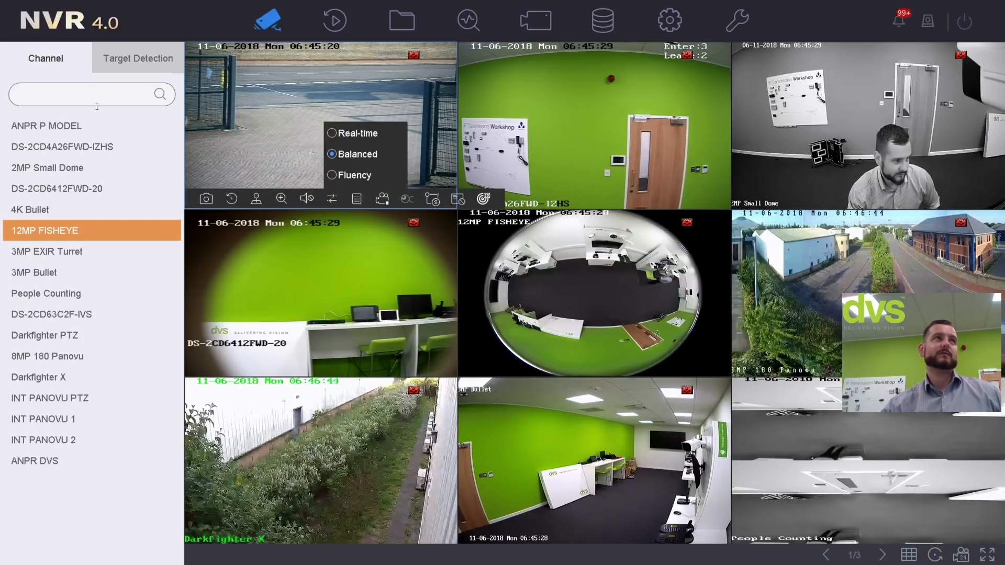
Return to the live view's View settings and select the DVS custom layout for VGA/HDMI.
left_click(683, 16)
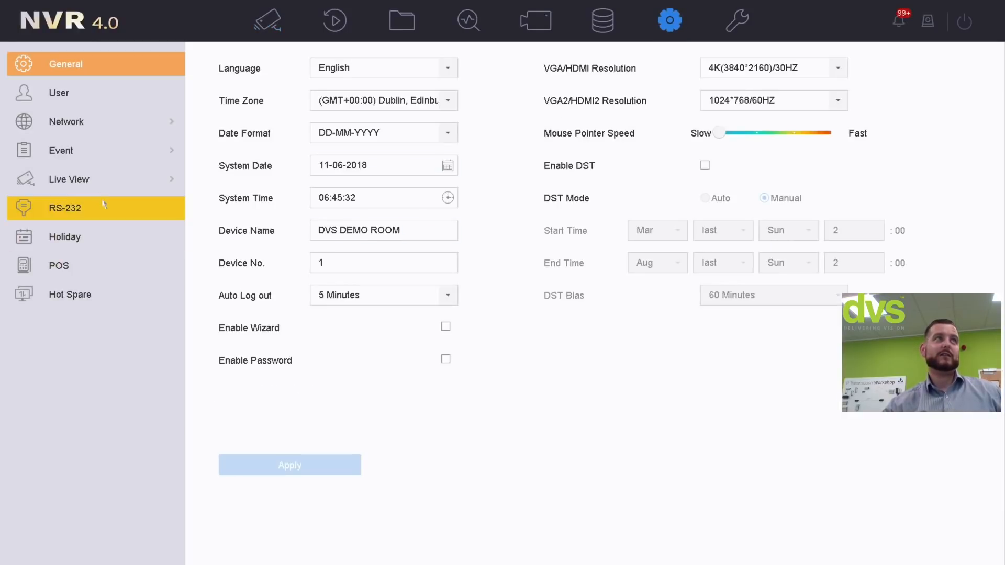
left_click(87, 177)
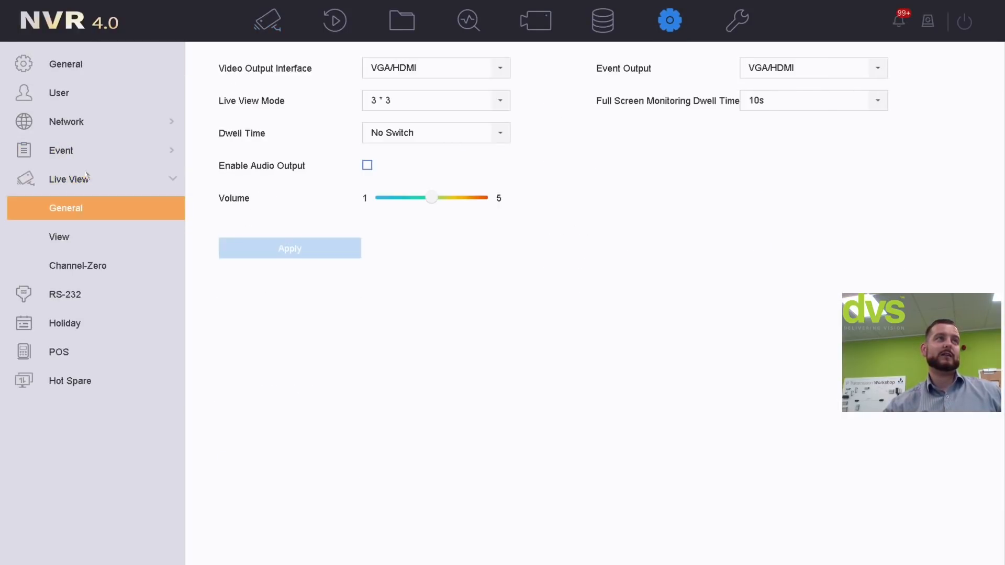
left_click(59, 237)
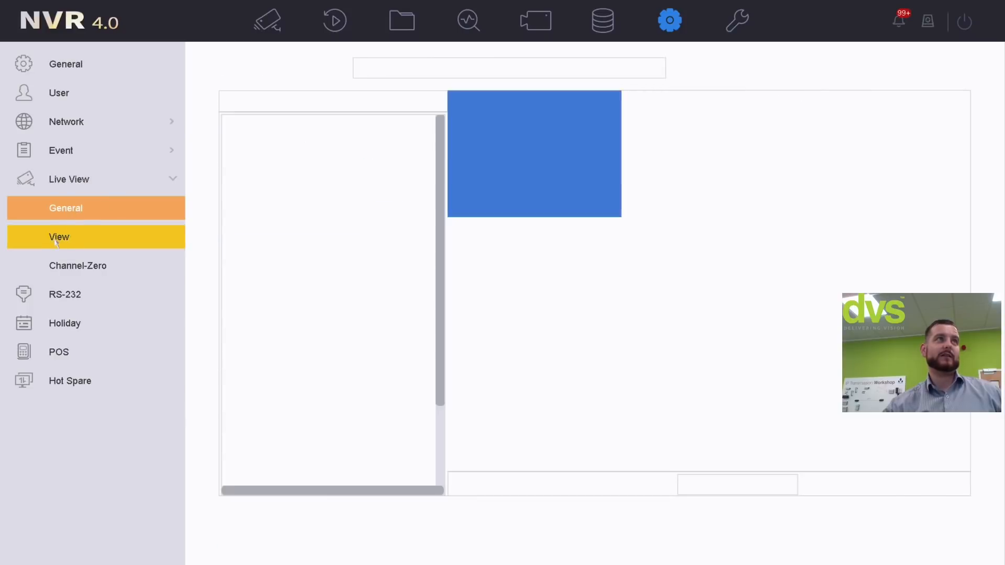
left_click(704, 485)
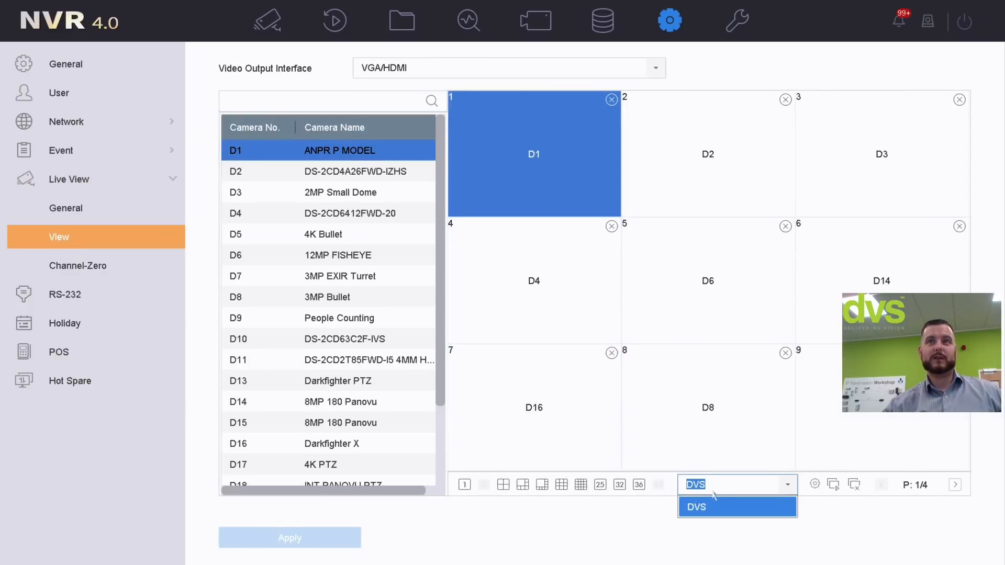
left_click(697, 505)
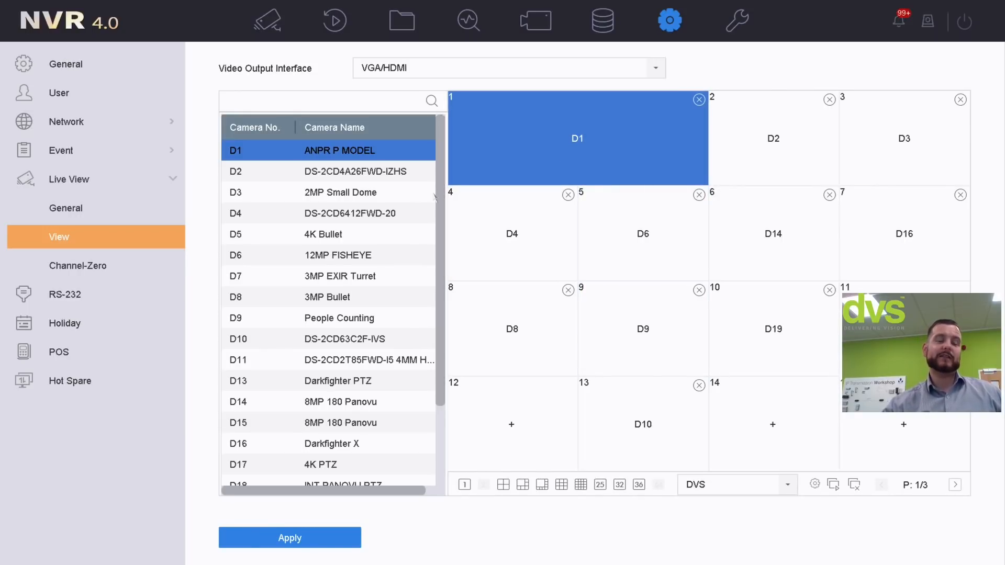
Assign camera D14 8MP 180 Panovu to the wide window 1 of the DVS layout and apply.
scroll(439, 199, "down", 3)
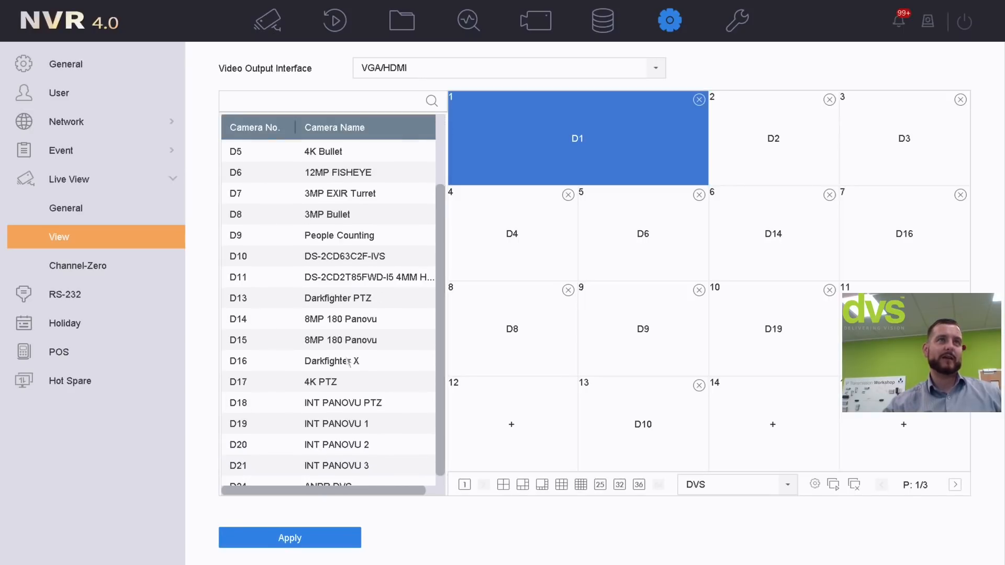
double_click(336, 321)
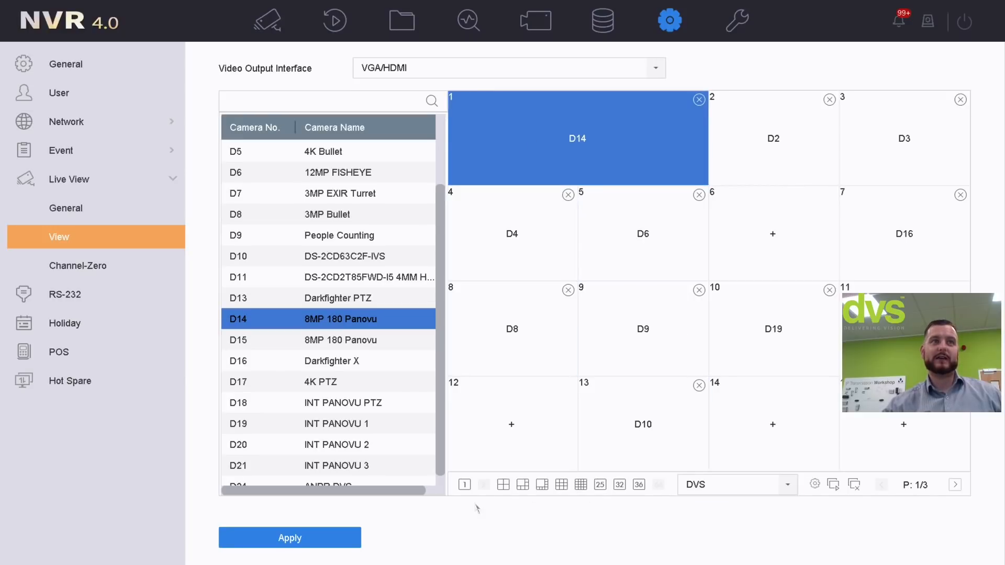
left_click(308, 538)
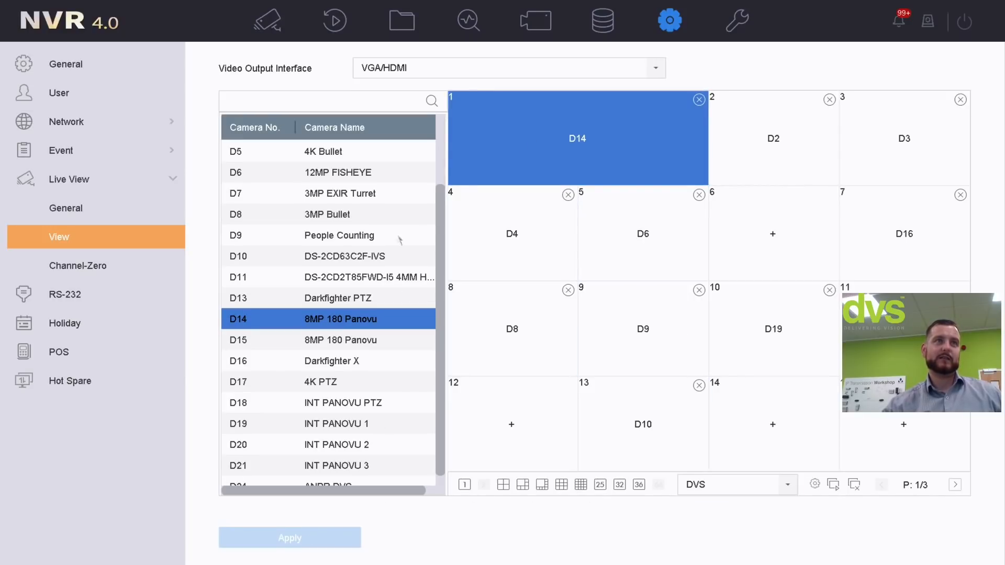
Go to the live view and switch its window division to the DVS custom layout.
left_click(270, 24)
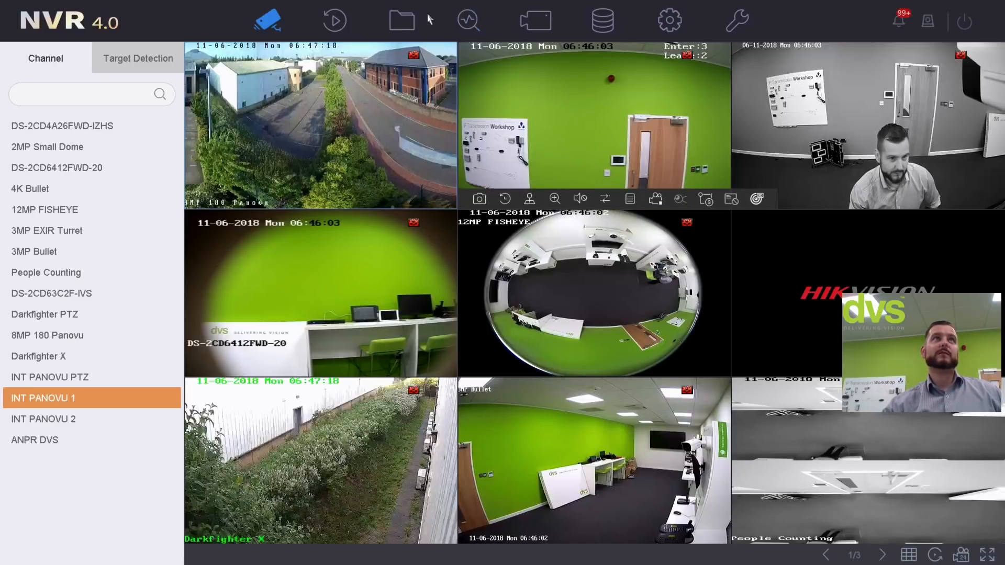
left_click(909, 555)
mouse_move(926, 539)
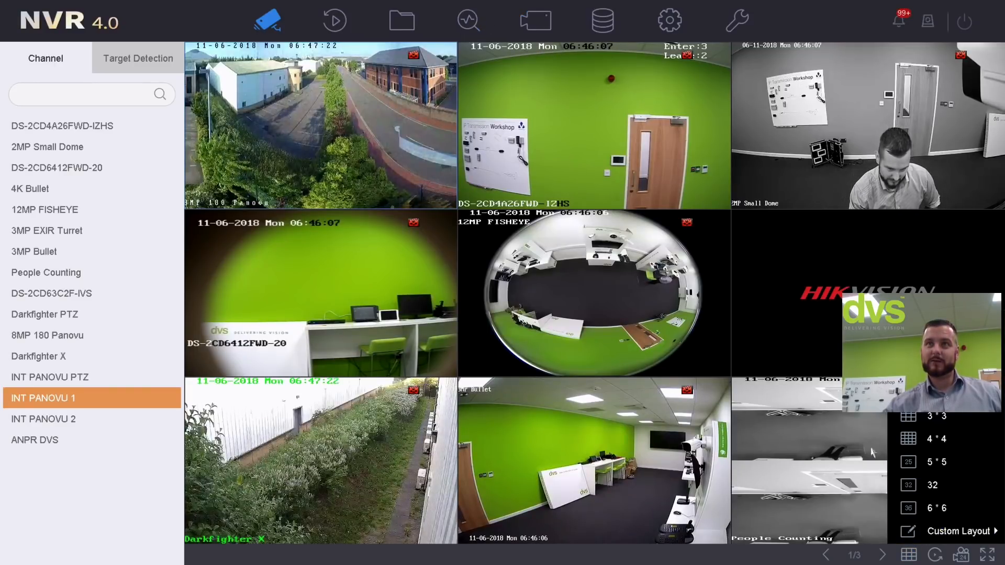
mouse_move(895, 525)
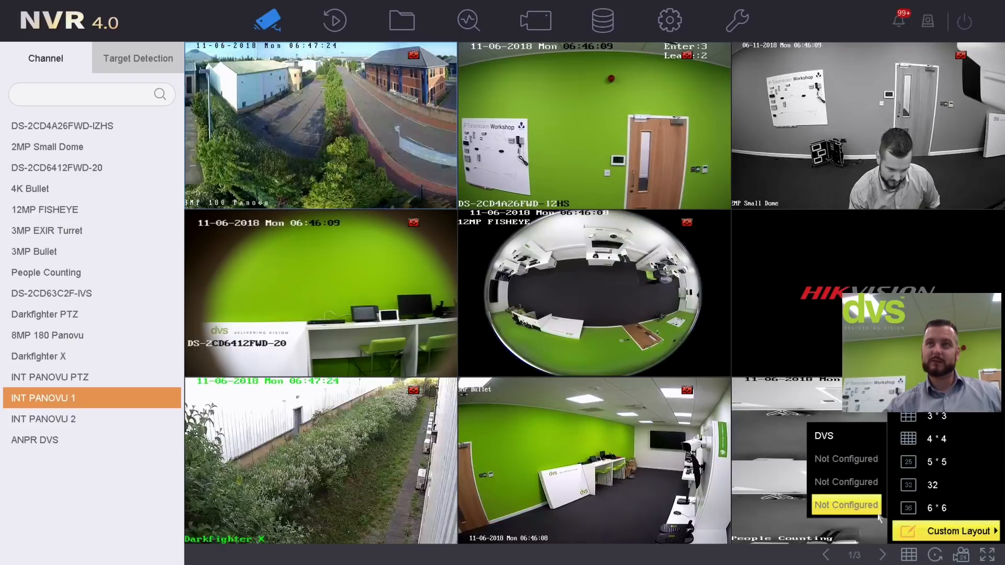
left_click(866, 440)
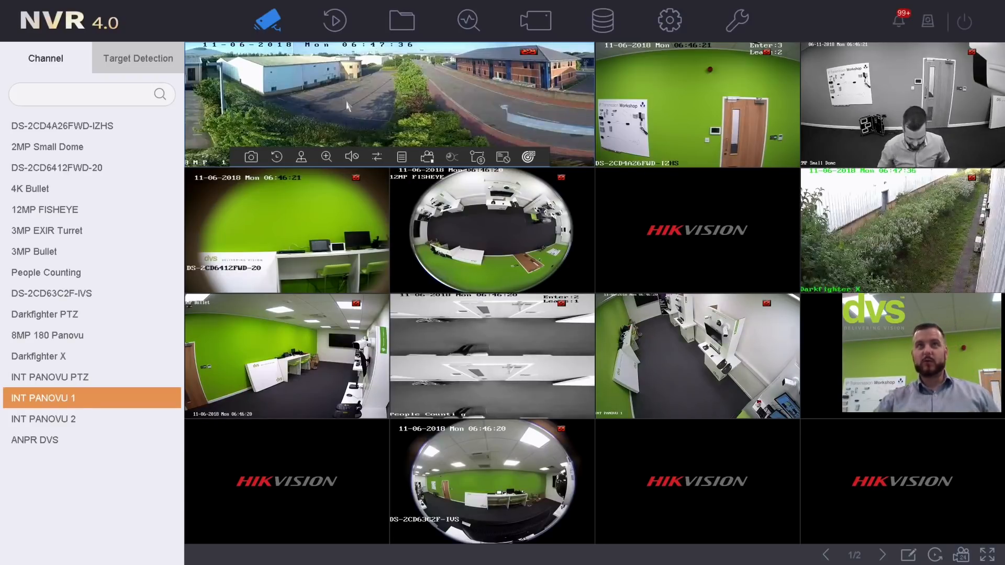
Switch the live view from the custom layout to the 4 * 4 window division.
mouse_move(486, 183)
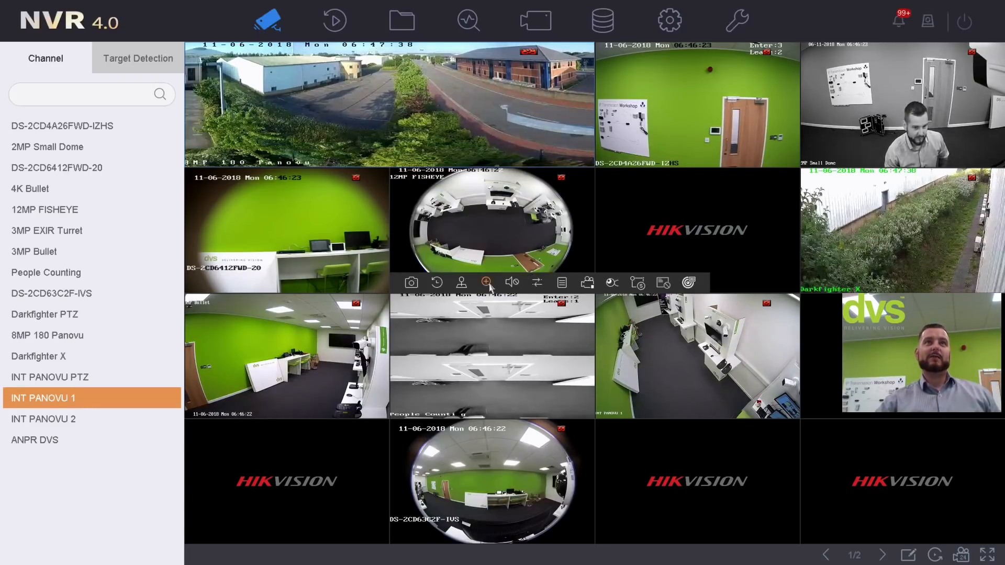
mouse_move(487, 270)
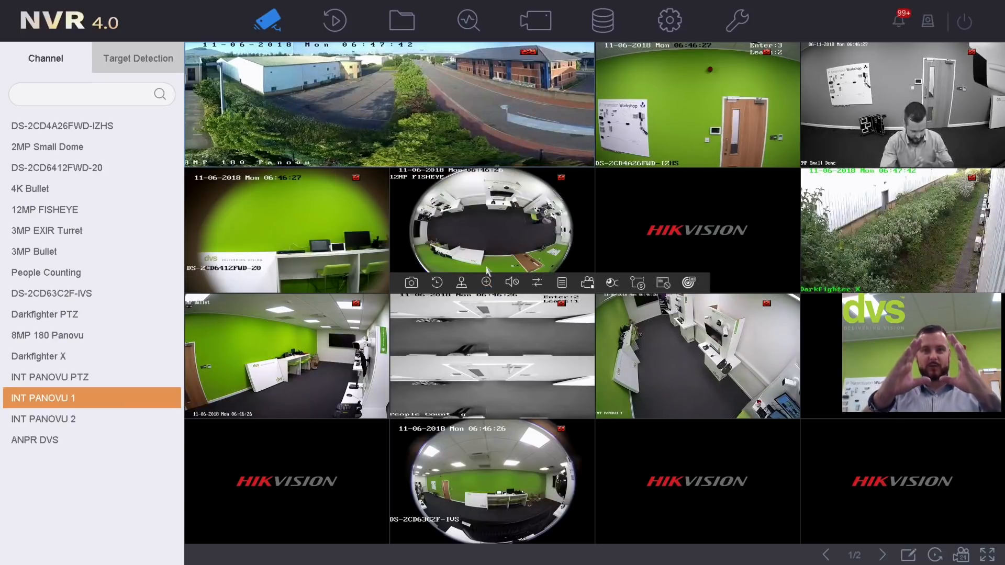
mouse_move(410, 93)
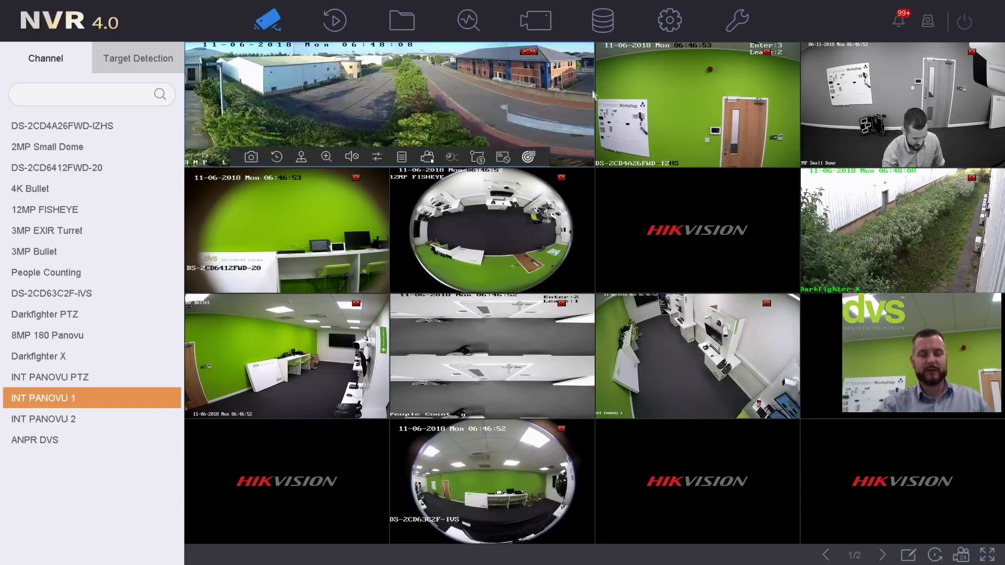
mouse_move(597, 97)
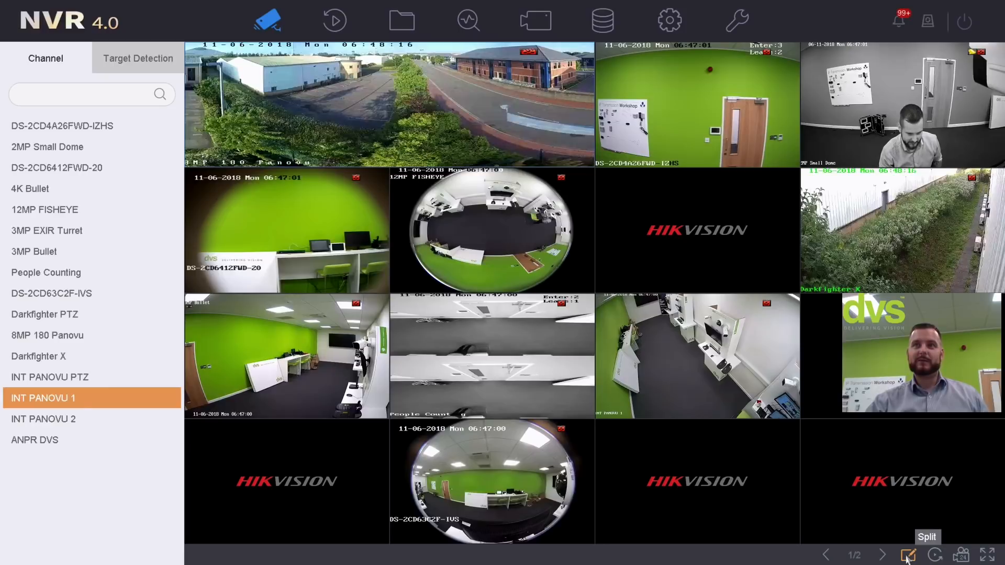
left_click(909, 556)
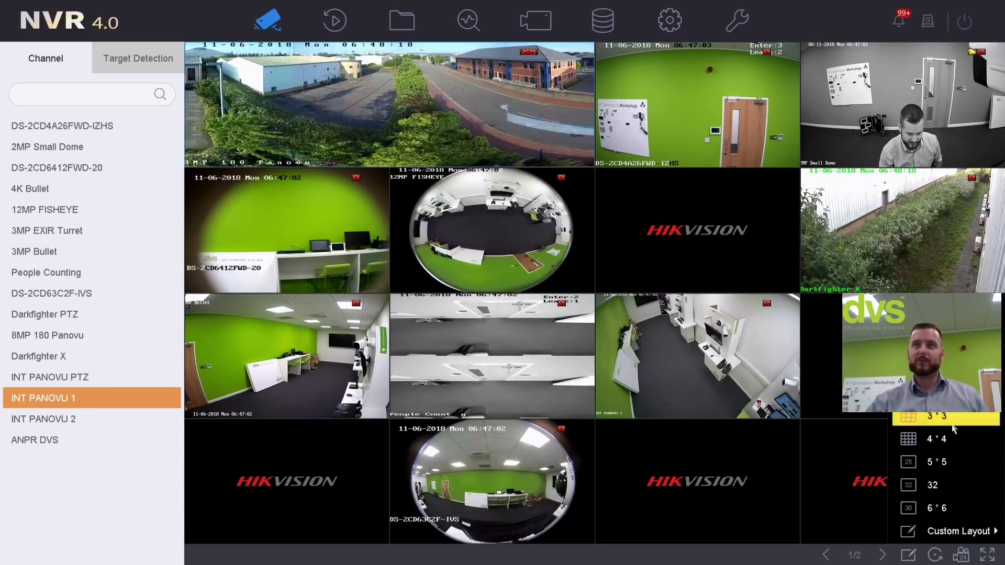
left_click(932, 438)
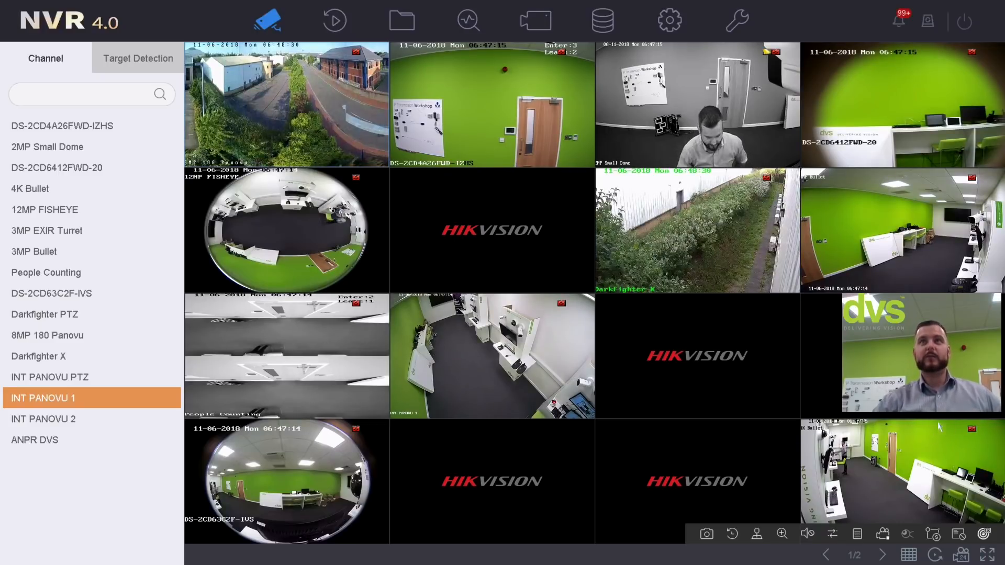
Enlarge the Darkfighter X camera and open its PTZ control, dismissing the wizard with Do not show this prompt again enabled.
mouse_move(756, 233)
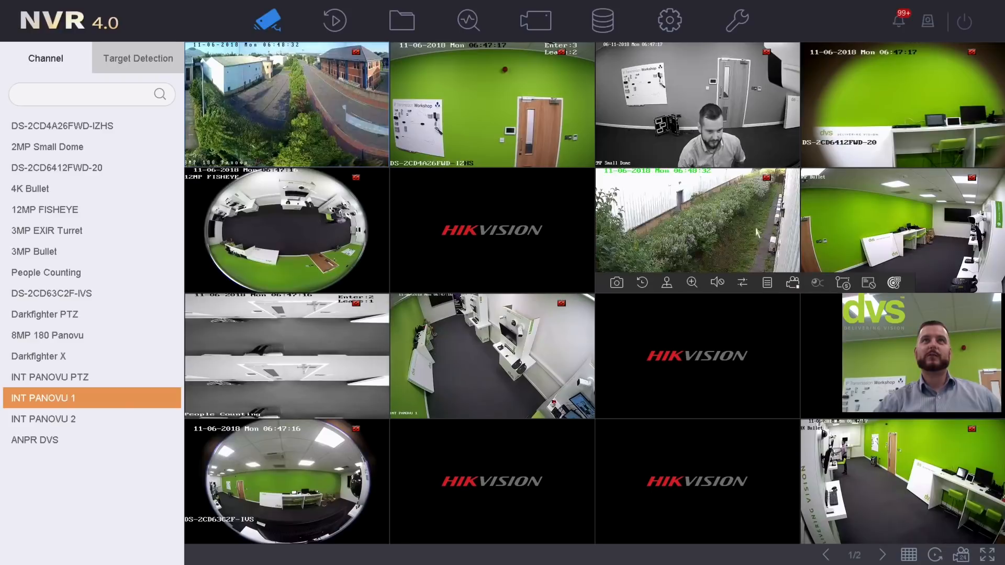
double_click(731, 208)
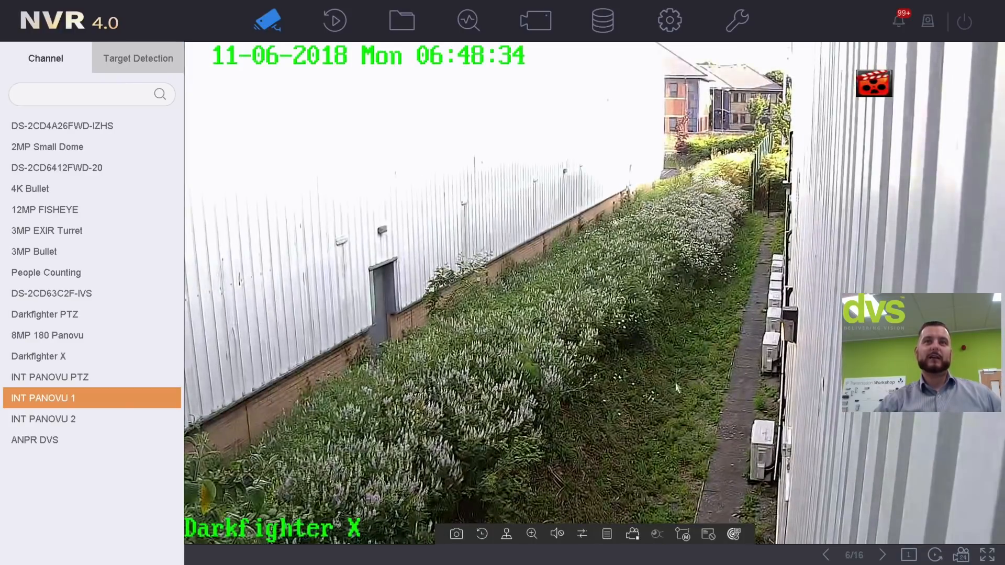
left_click(507, 535)
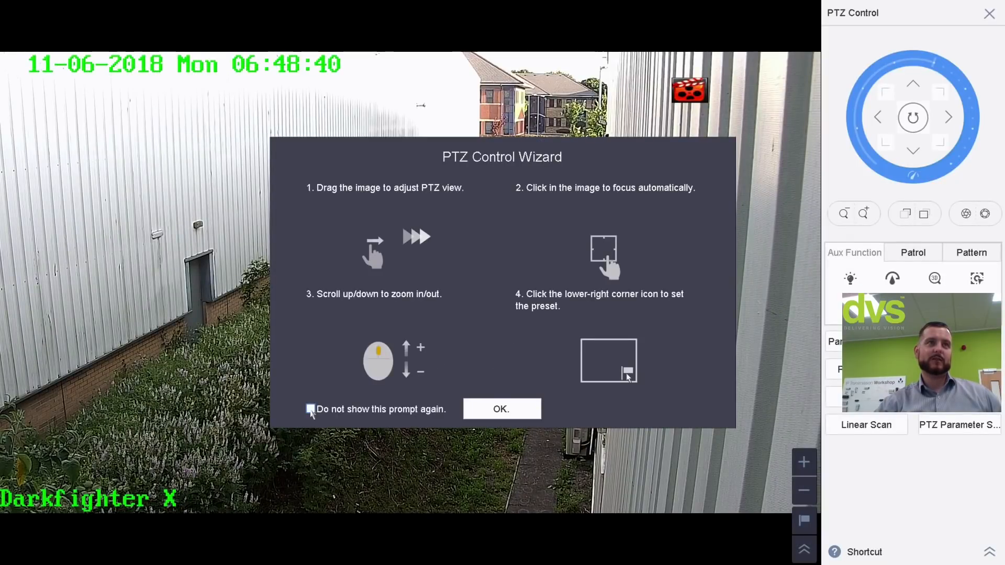
left_click(310, 409)
left_click(511, 408)
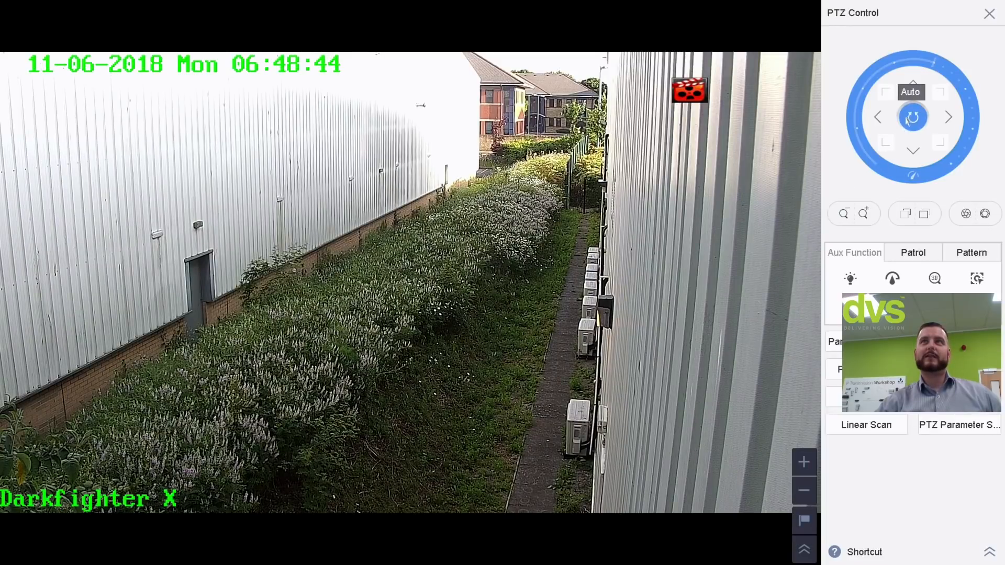
Pan the Darkfighter X camera left, back right, and left again with the PTZ direction controls.
left_click(879, 118)
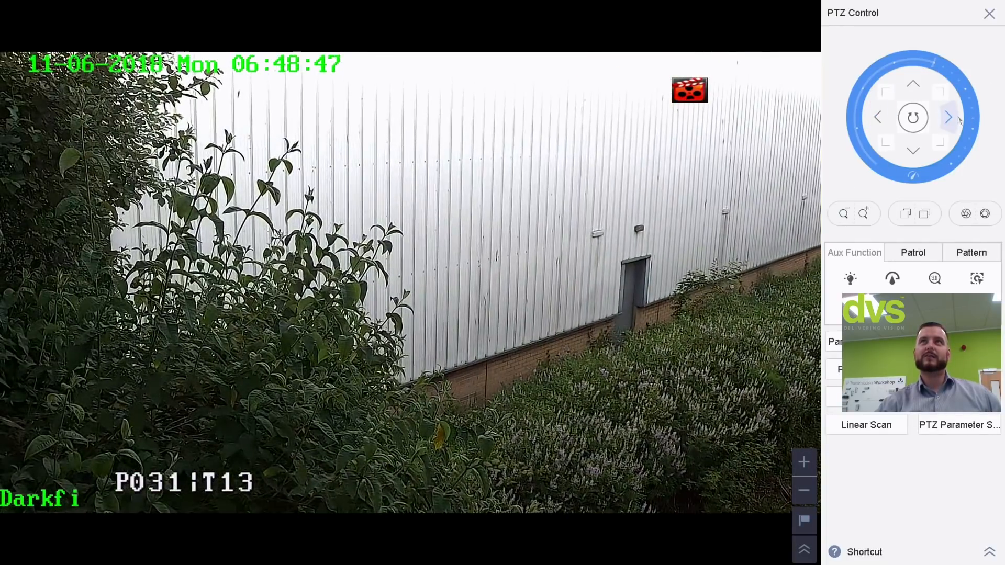
left_click(958, 120)
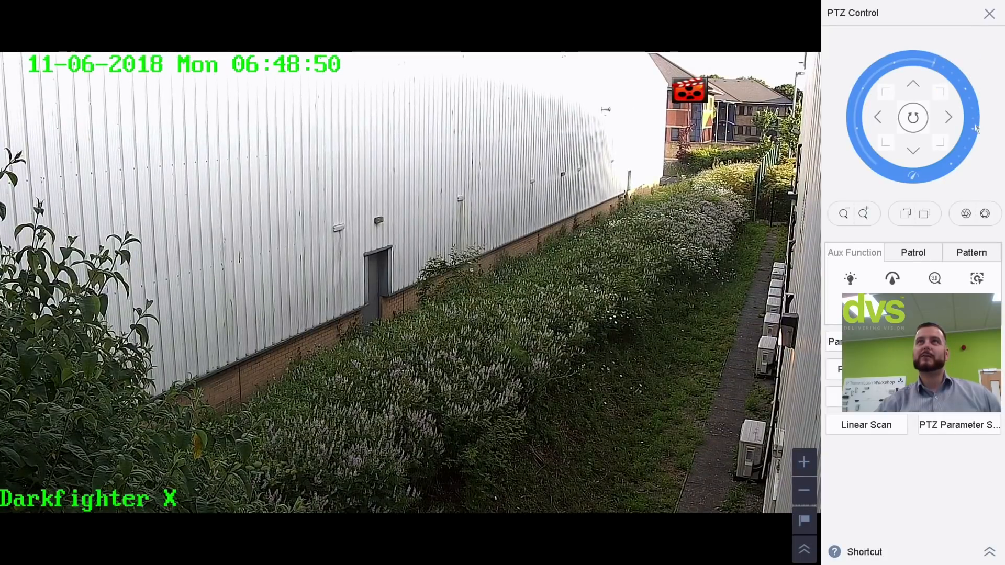
mouse_move(972, 131)
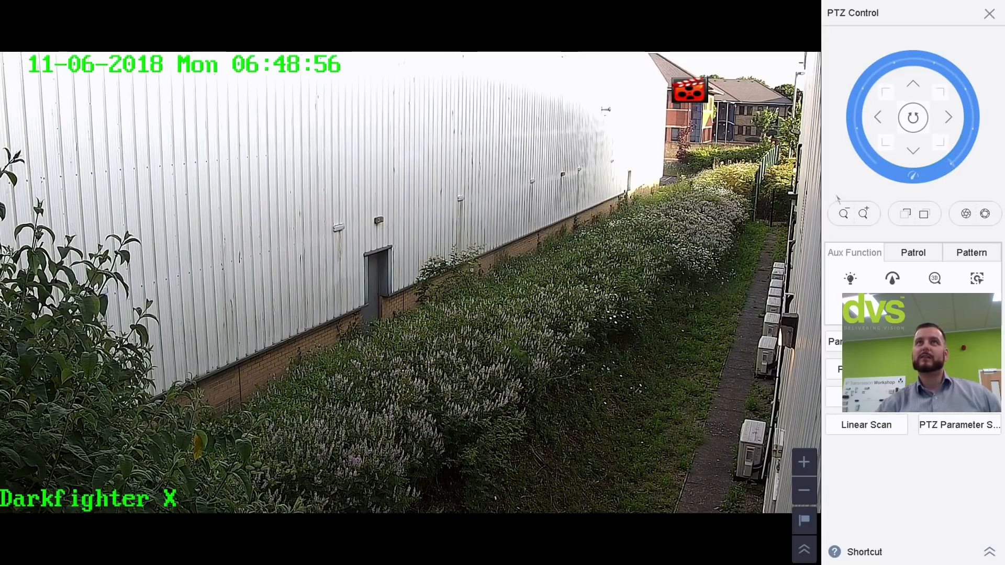
left_click(878, 119)
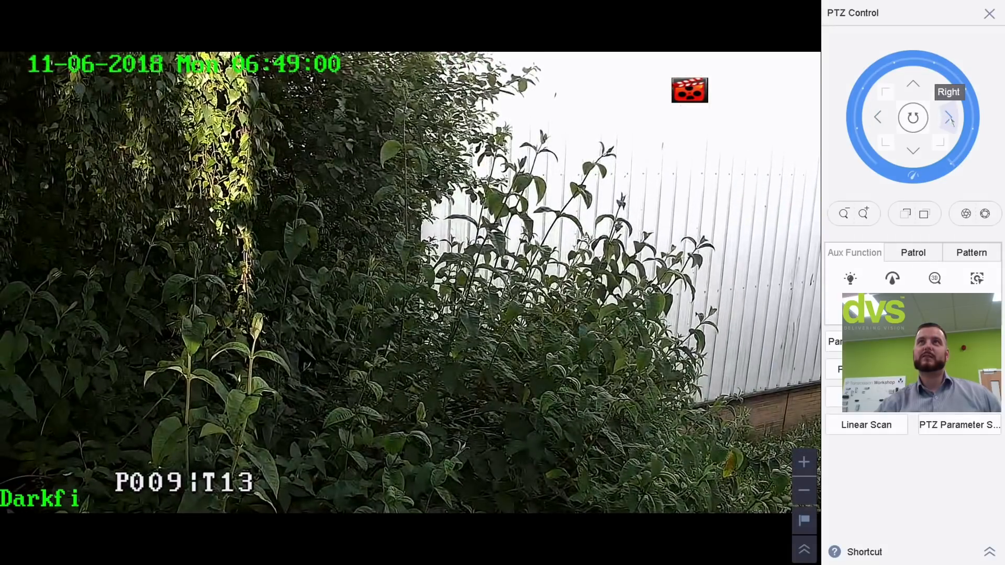
Pan the Darkfighter X camera right and back left, and look through the Patrol and Pattern controls before returning to Aux Function.
left_click(949, 118)
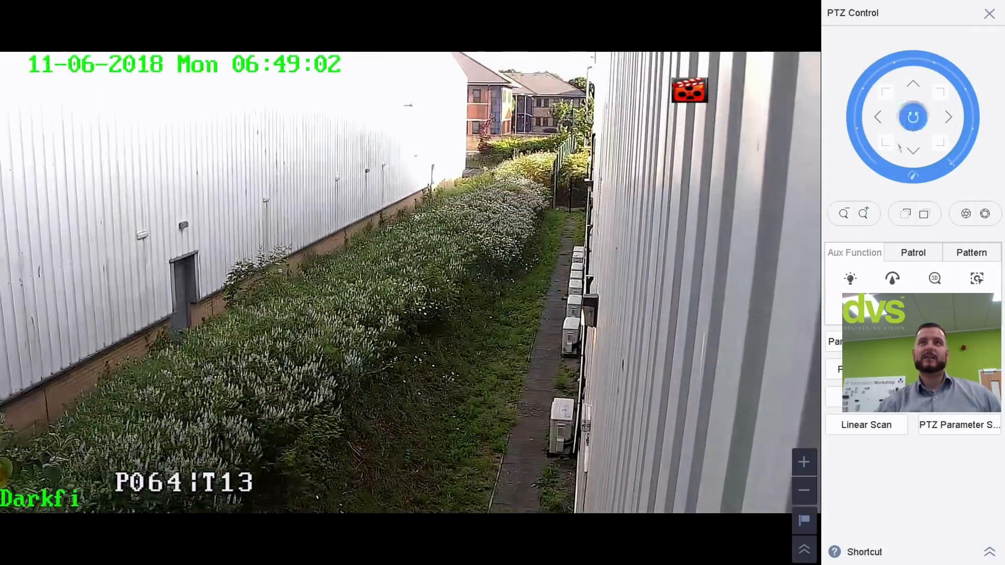
left_click(879, 117)
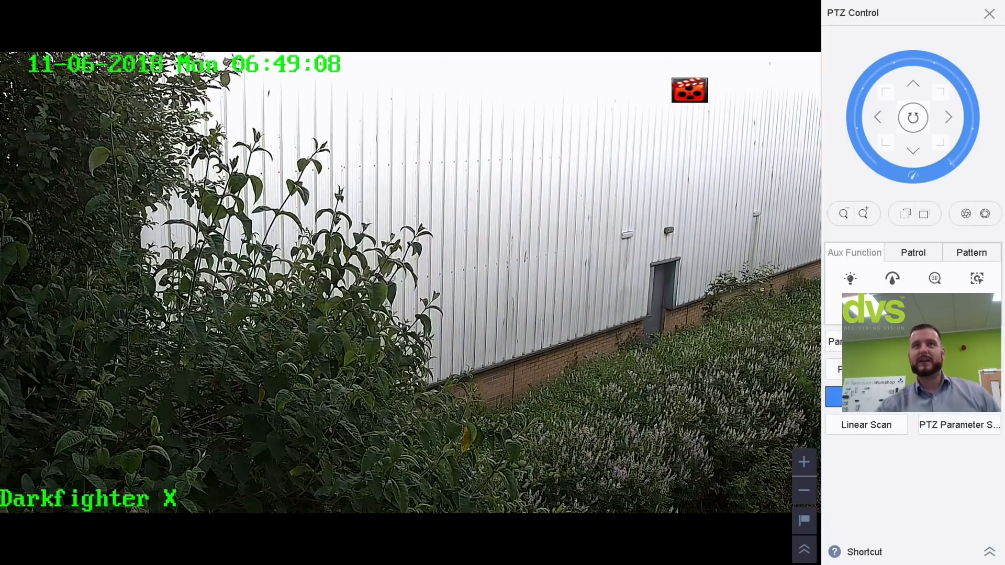
left_click(866, 342)
left_click(910, 254)
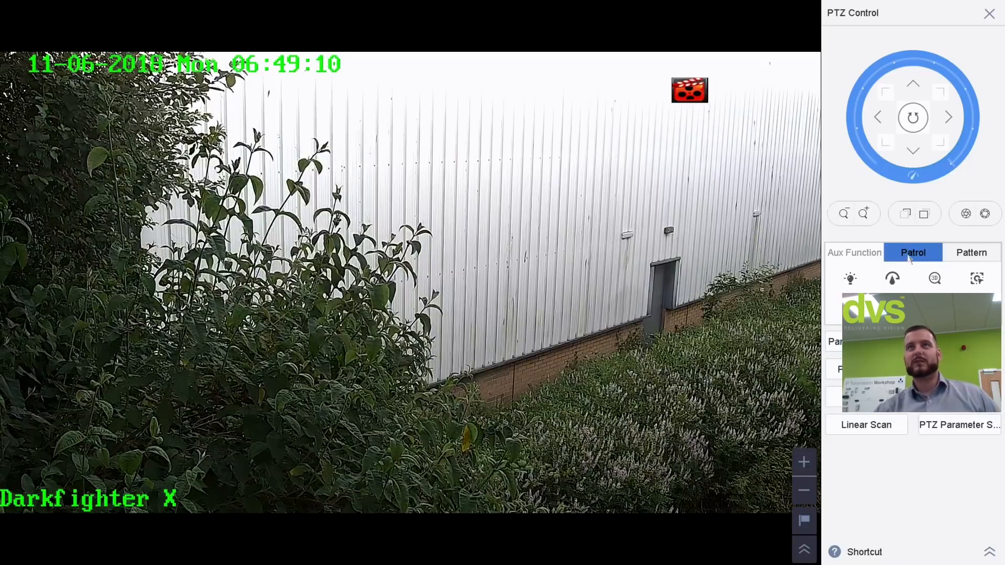
left_click(963, 259)
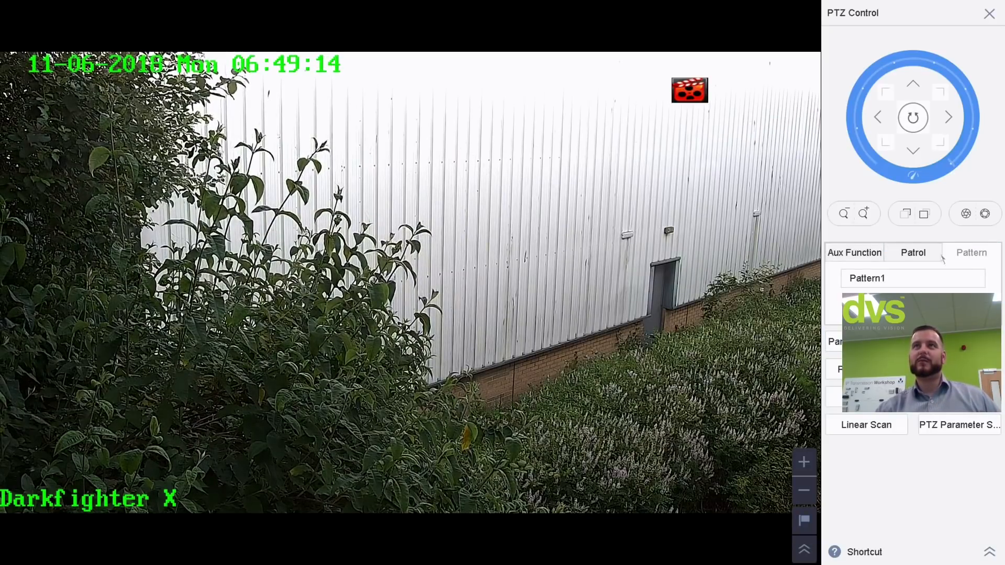
left_click(871, 254)
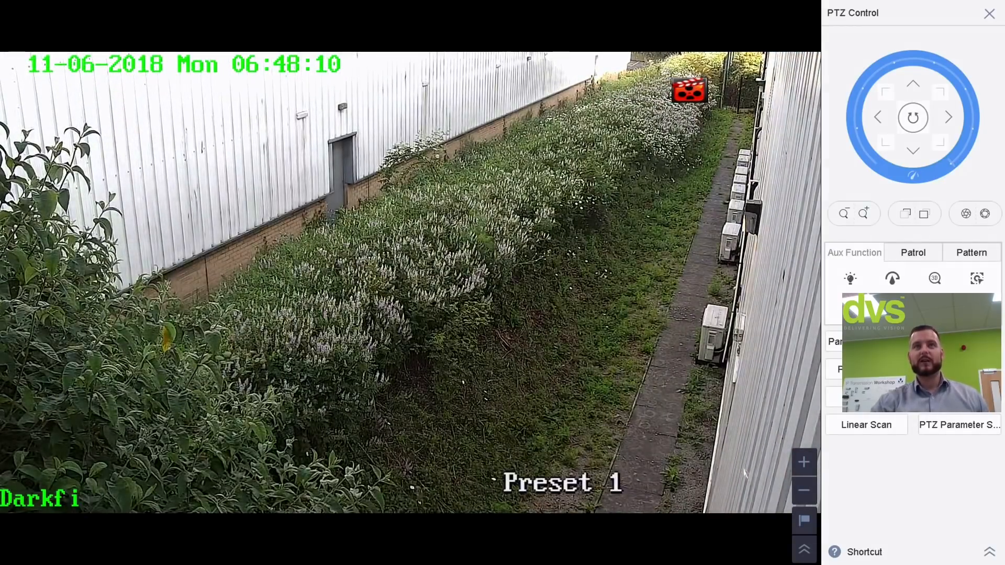
Unfold the preset list, save the current Darkfighter X view as Preset 1, and fold the list again.
left_click(804, 550)
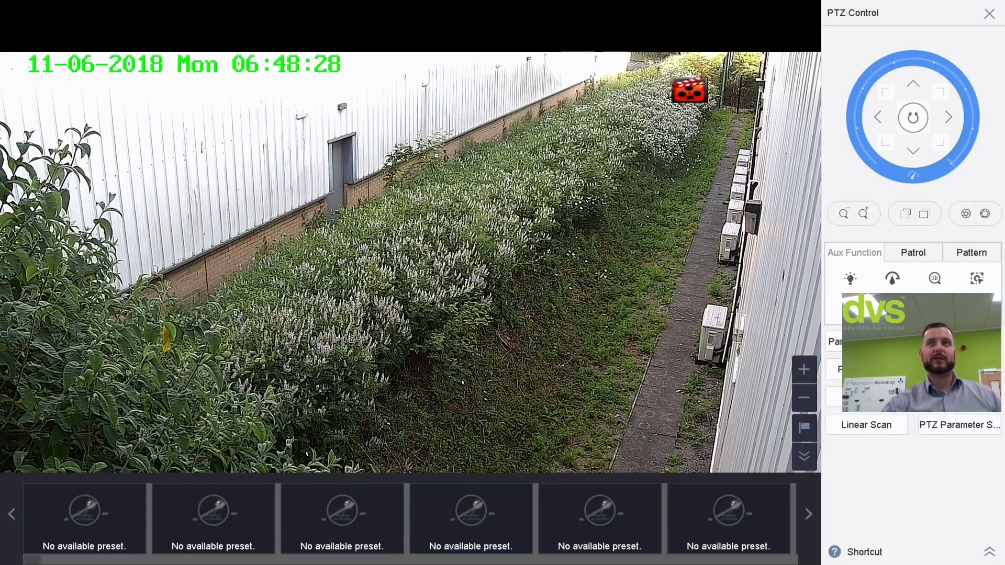
left_click(804, 427)
left_click(646, 436)
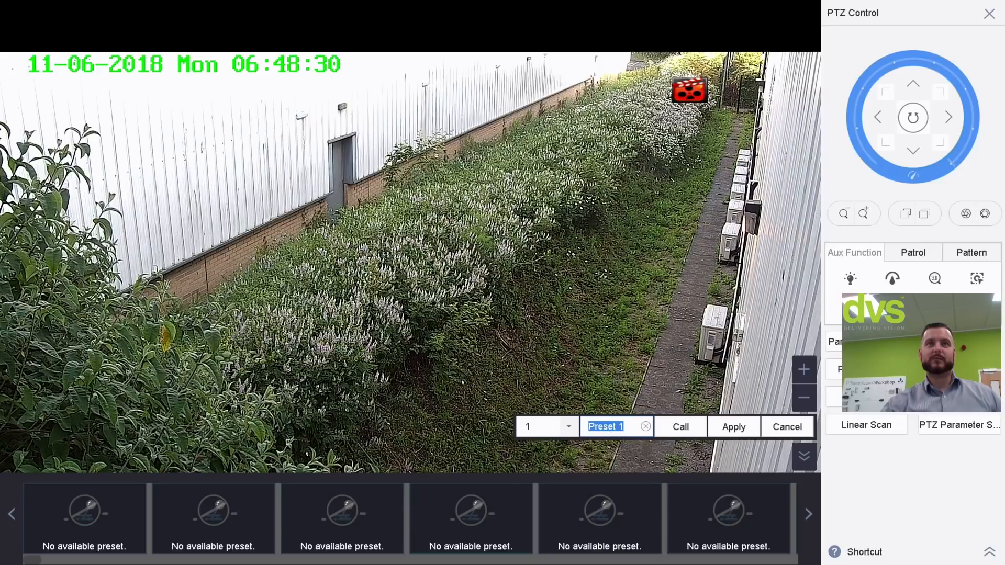
left_click(734, 428)
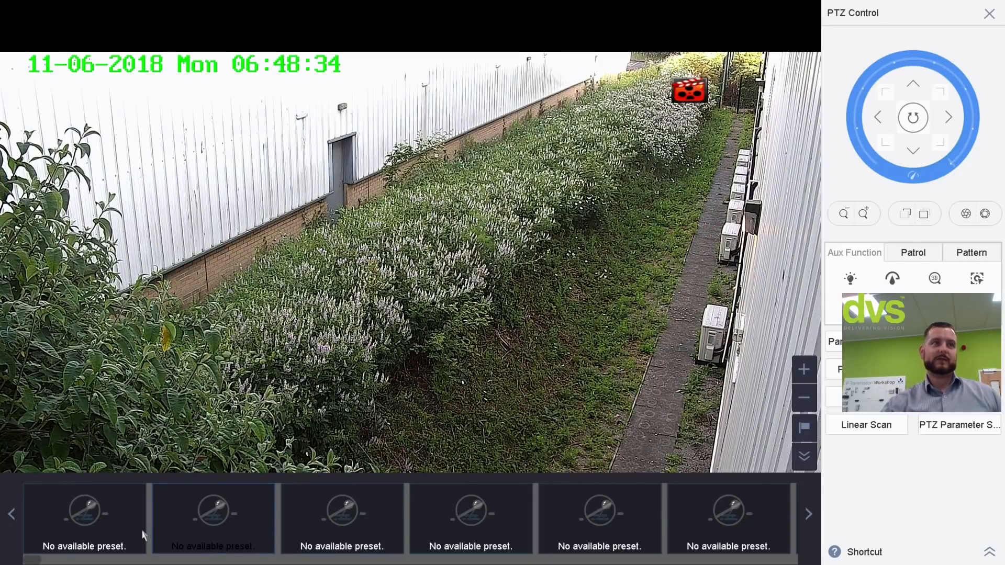
left_click(89, 518)
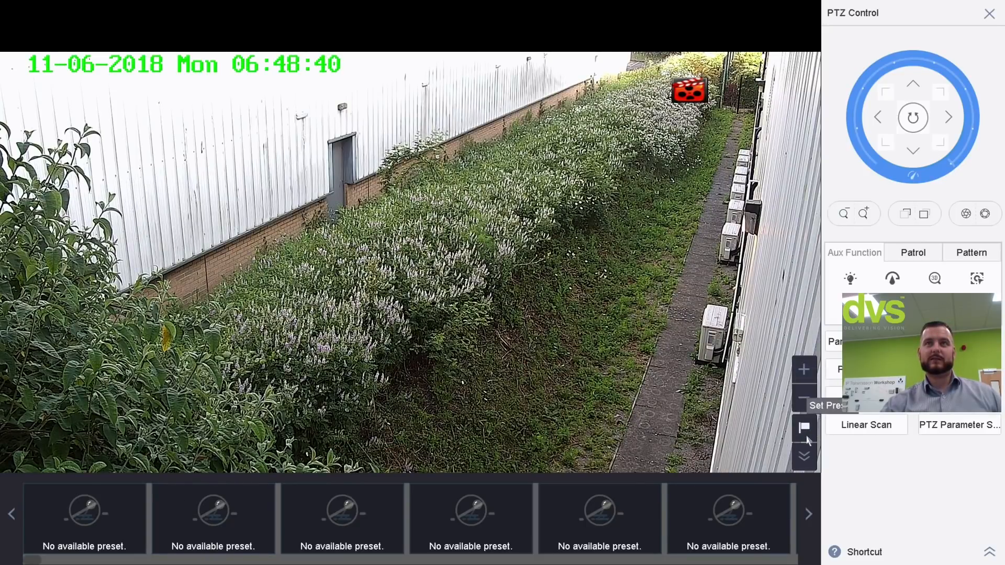
left_click(804, 456)
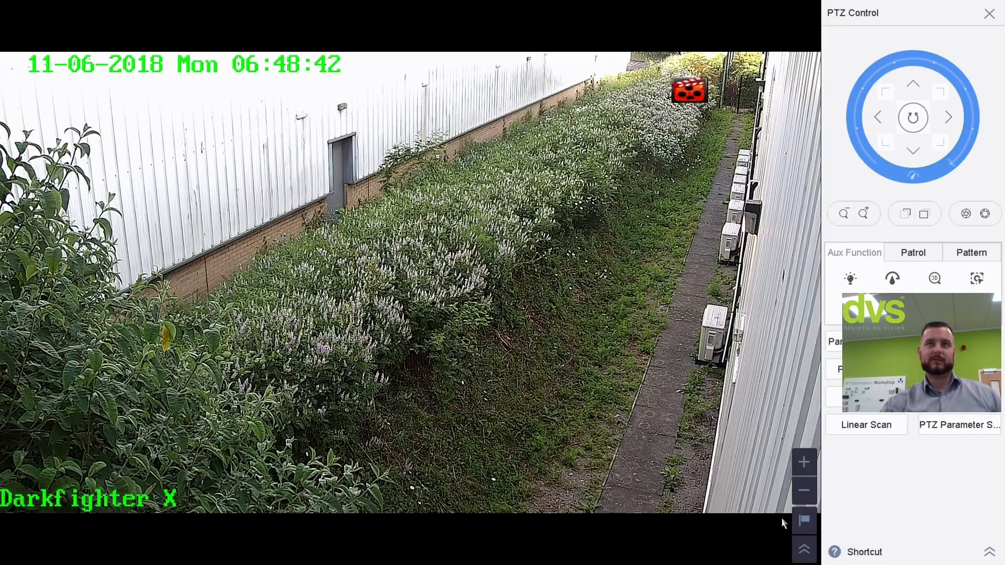
Select preset number 2, call it to move the camera there, and apply it as Preset 2.
left_click(804, 521)
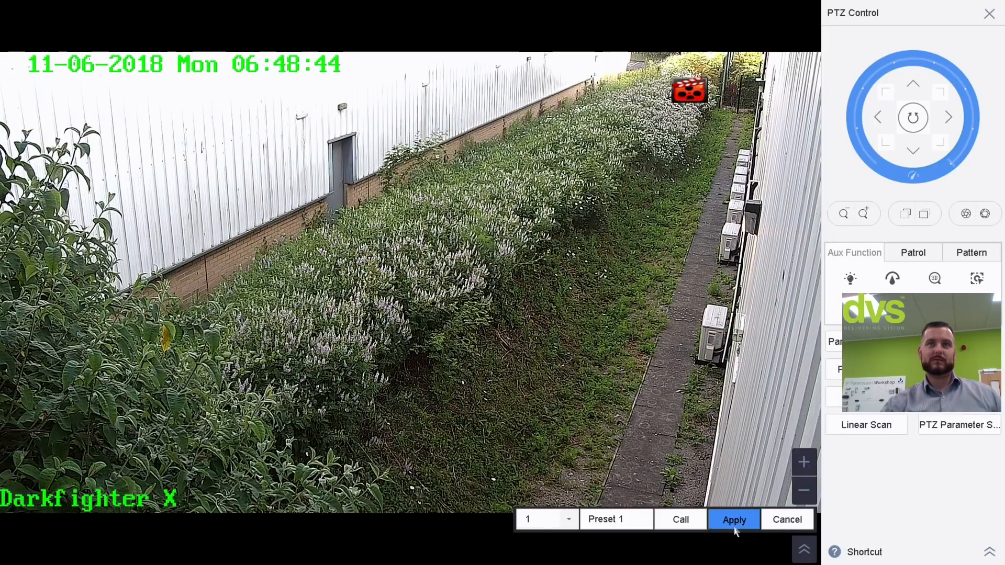
left_click(569, 520)
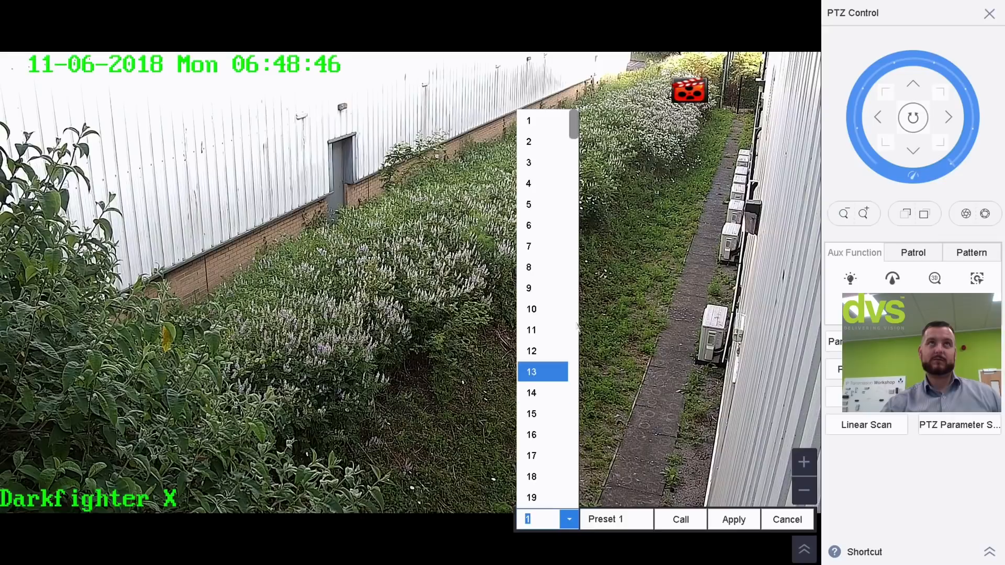
left_click(547, 141)
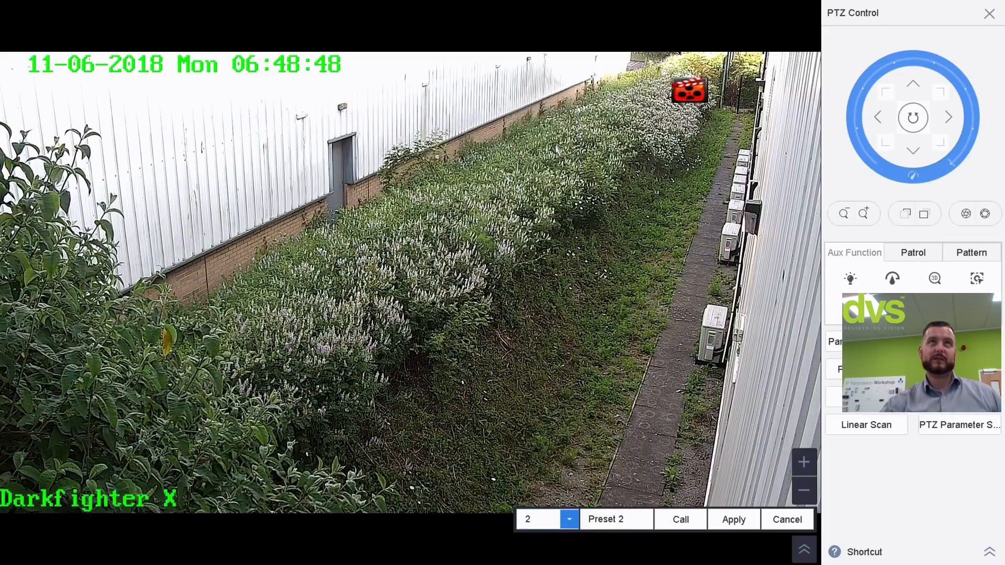
left_click(693, 524)
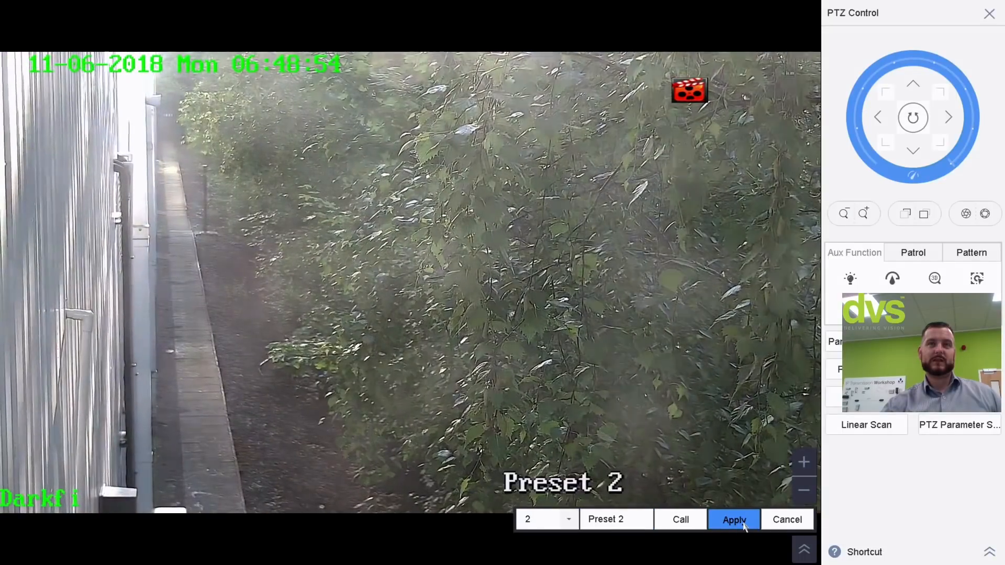
left_click(744, 524)
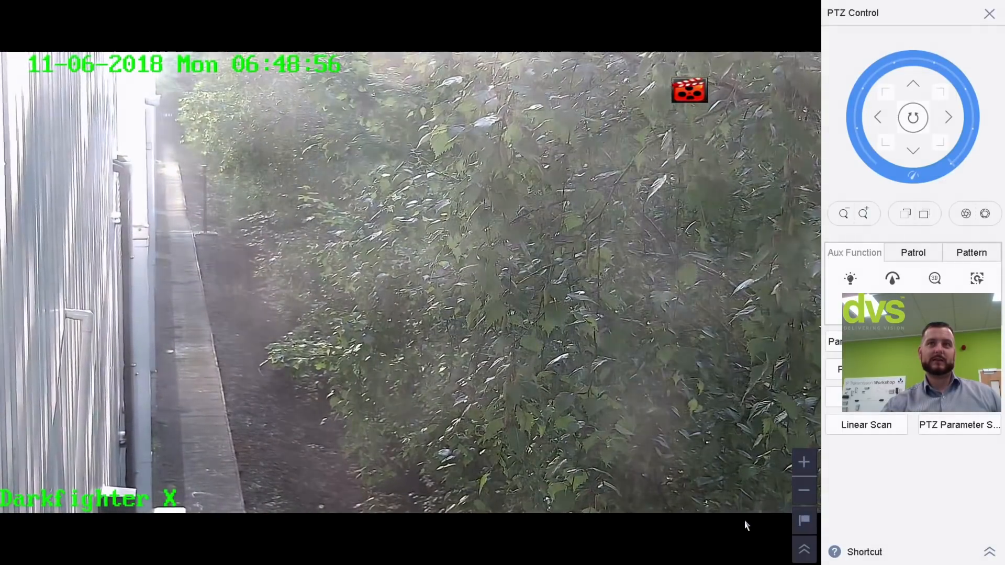
Close and reopen the camera's PTZ control to refresh it, and unfold the preset list with its thumbnails.
left_click(803, 547)
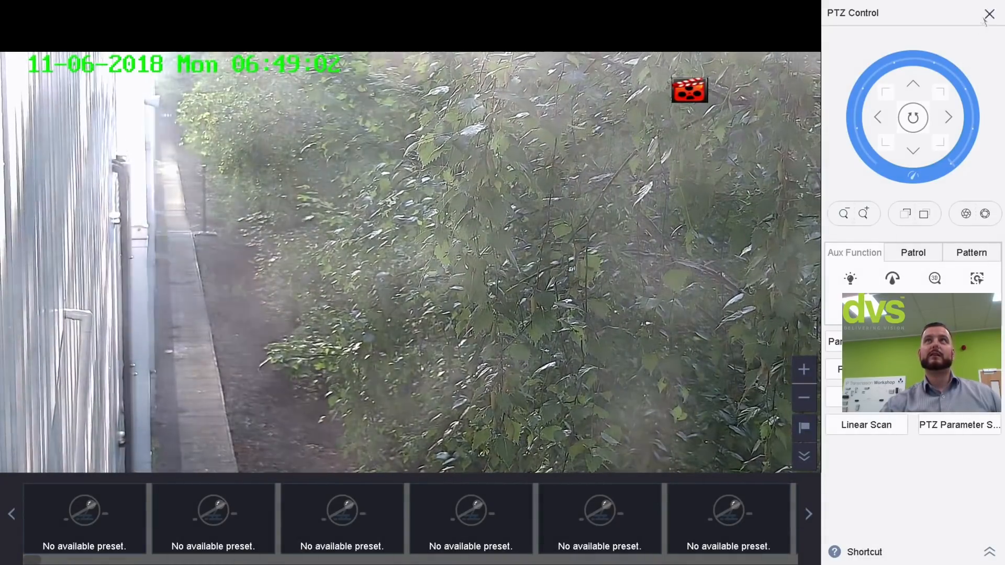
left_click(989, 14)
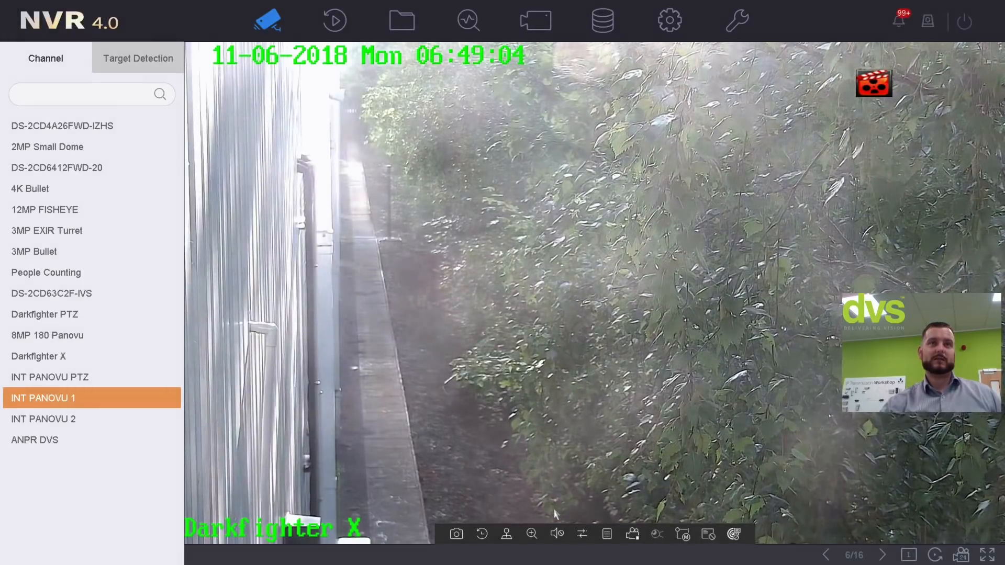
left_click(507, 533)
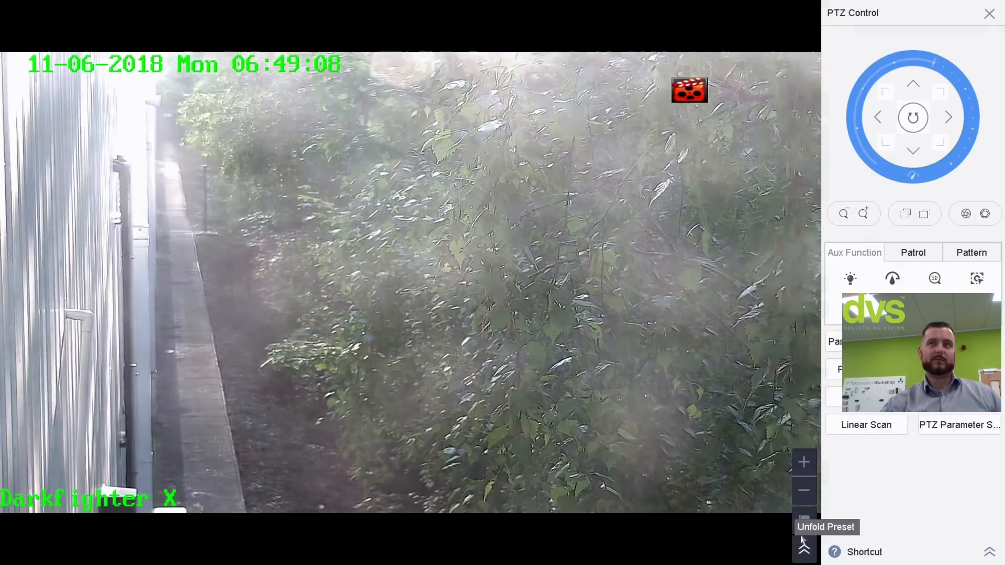
left_click(804, 547)
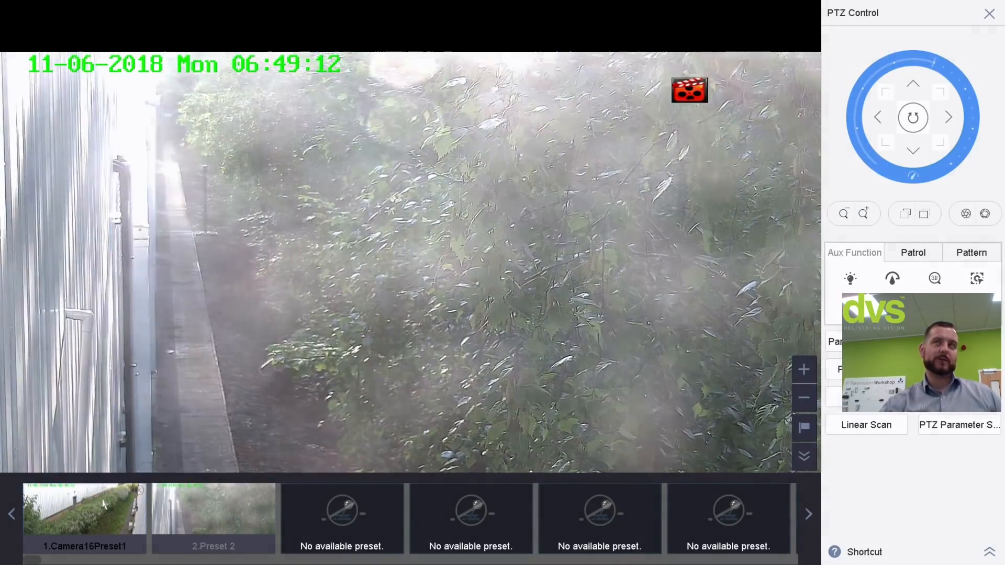
Call preset 1, Preset 2 and preset 1 again from their thumbnails, and leave PTZ control for the multi-window live view.
left_click(102, 505)
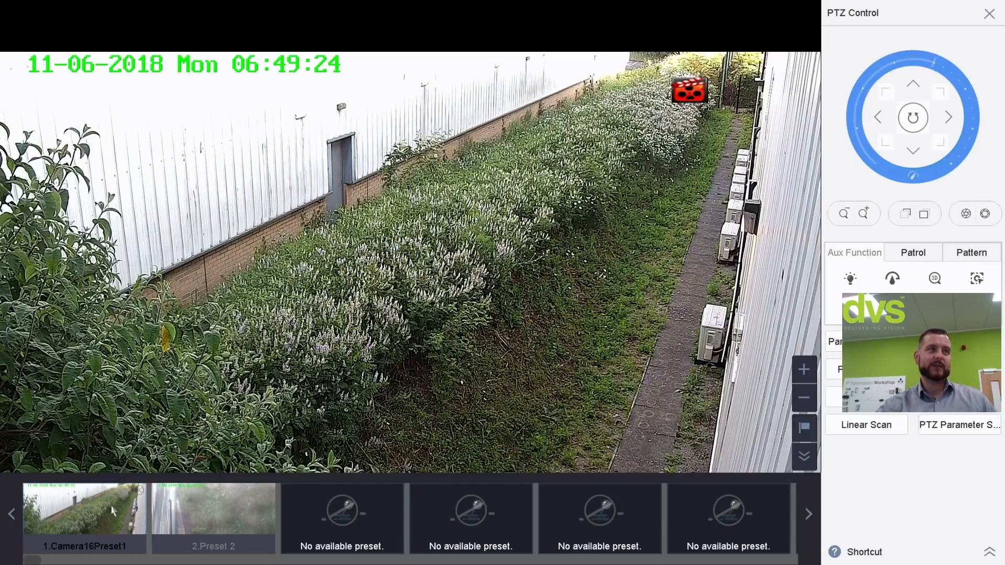
left_click(182, 511)
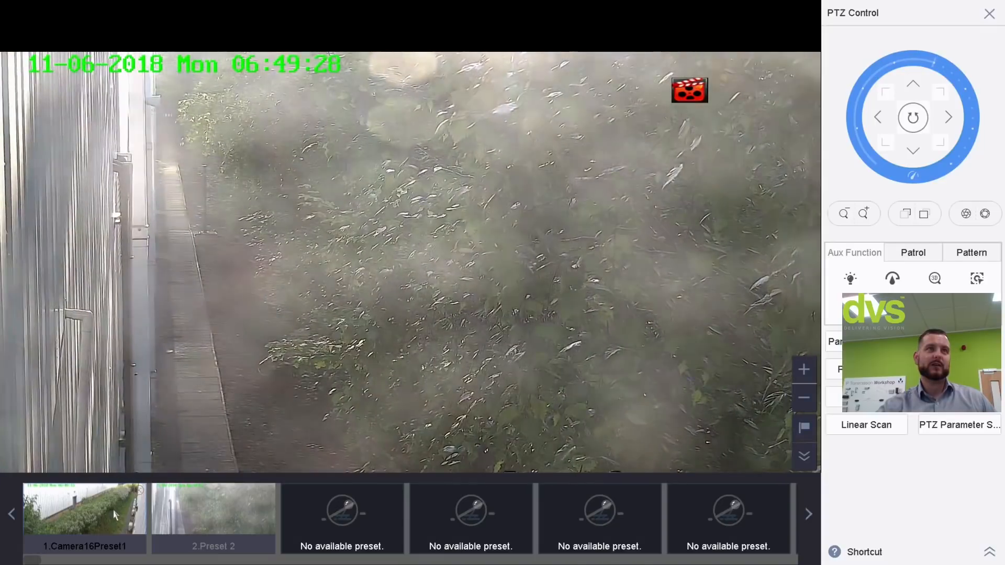
left_click(115, 511)
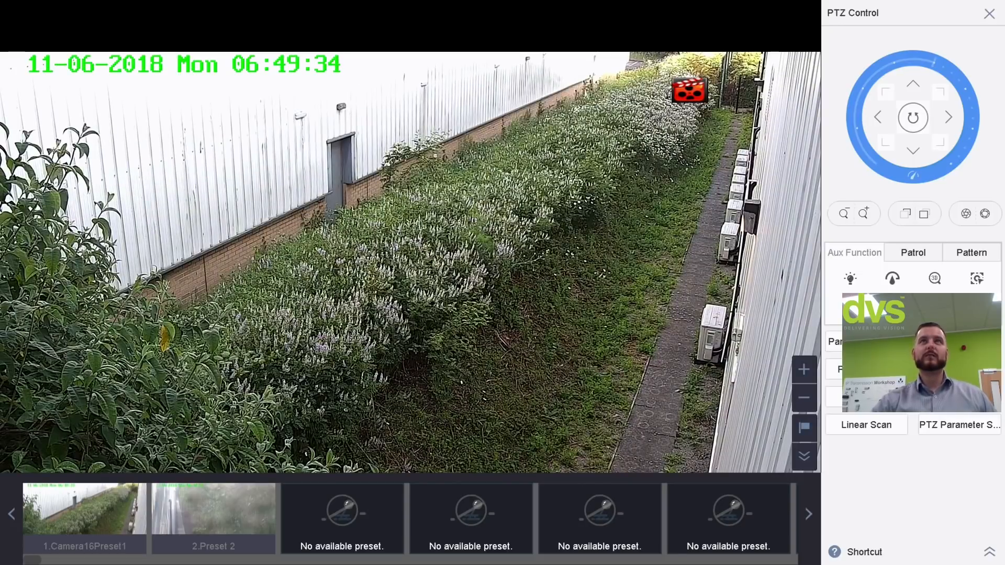
left_click(988, 15)
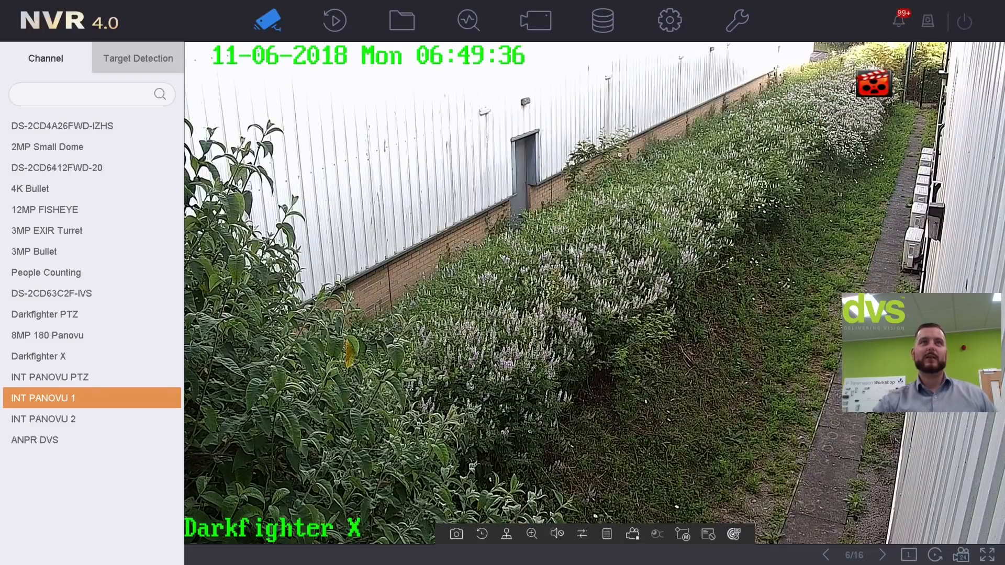
double_click(505, 261)
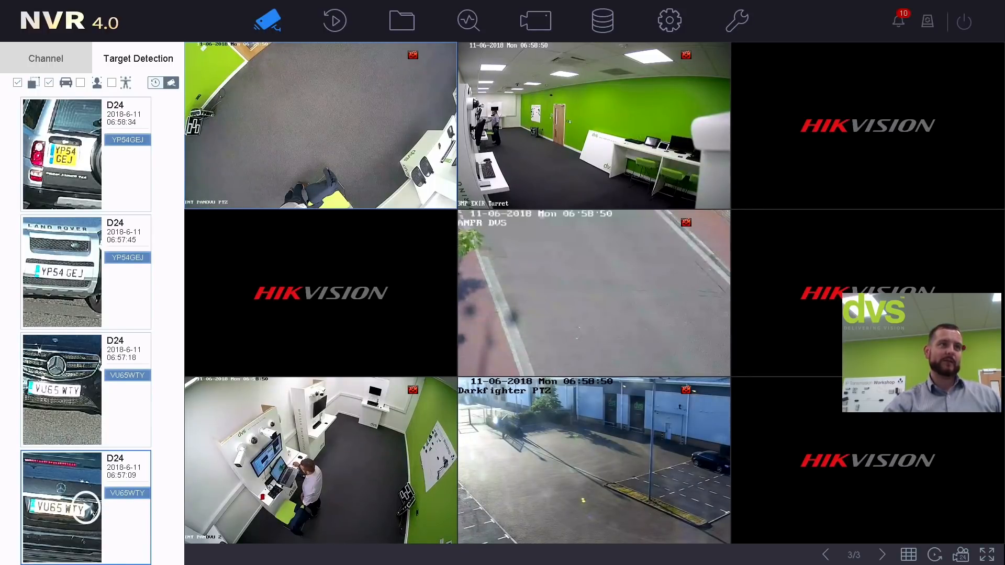
Play the D24 vehicle detection clips from 06:57:09, 06:57:18 and 06:58:34 in Target Detection, closing each player.
left_click(87, 508)
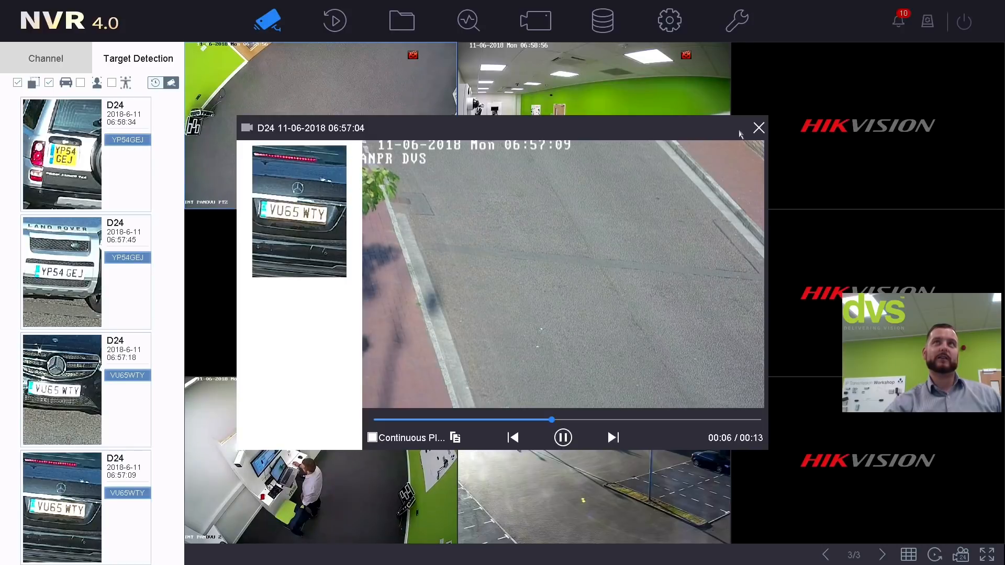
left_click(757, 128)
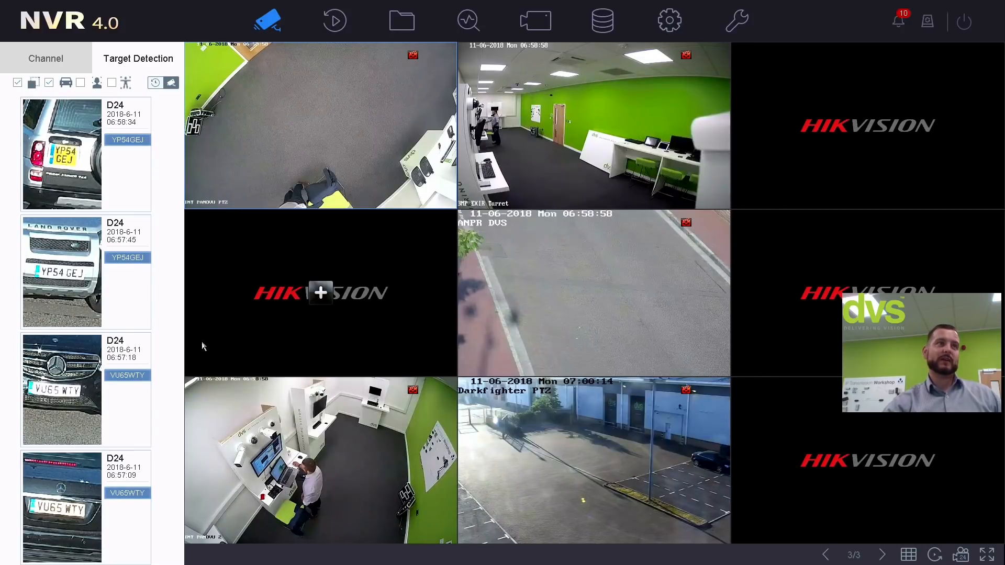
left_click(95, 386)
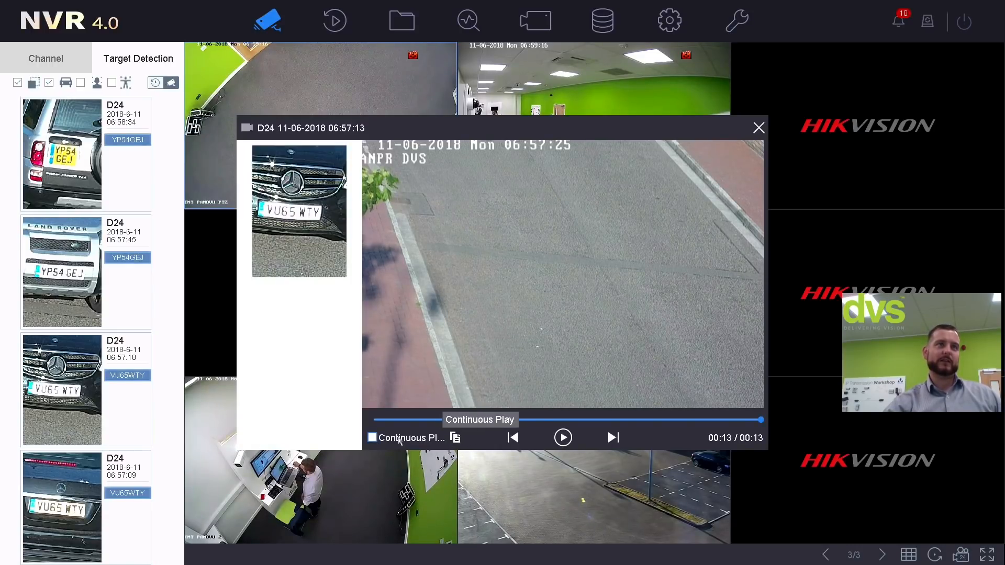
left_click(757, 129)
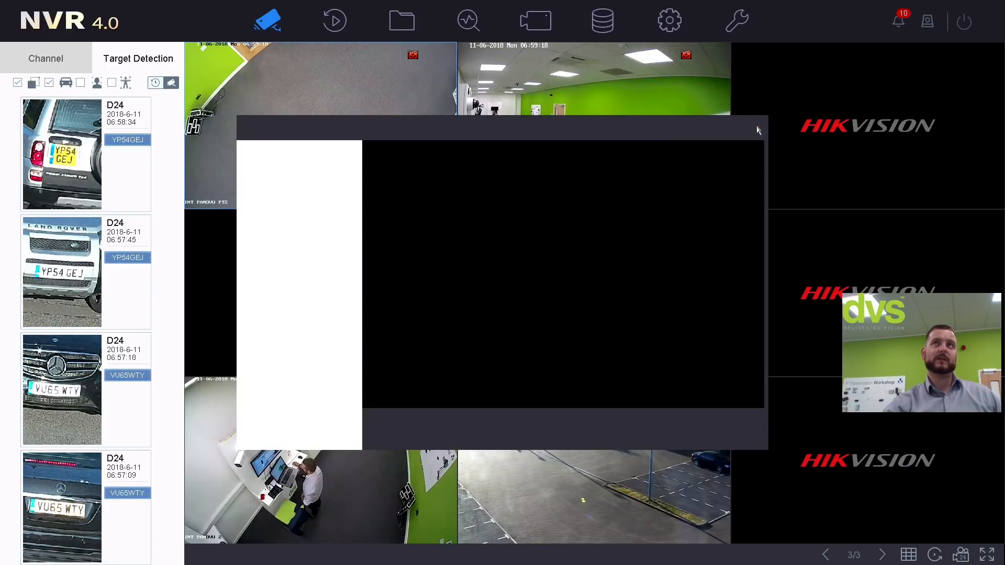
double_click(75, 153)
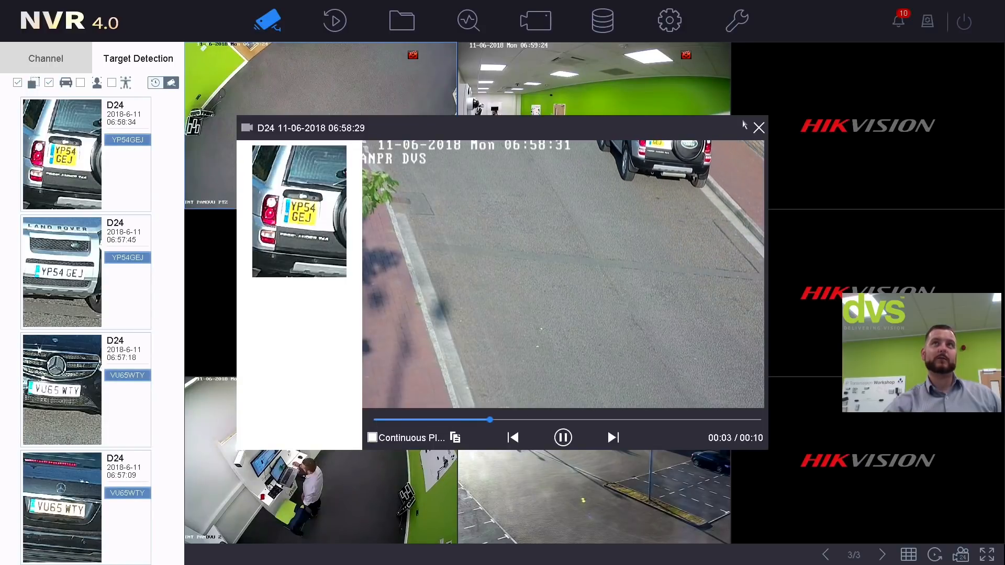
left_click(759, 128)
Replay the 06:57:09 vehicle detection clip, enable Continuous Play, and close the player.
double_click(86, 507)
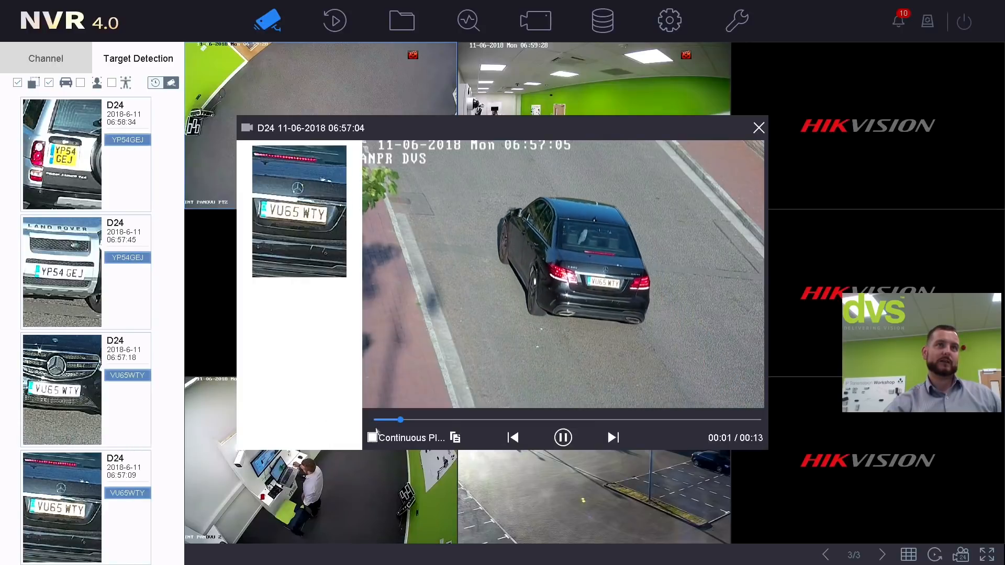
left_click(373, 436)
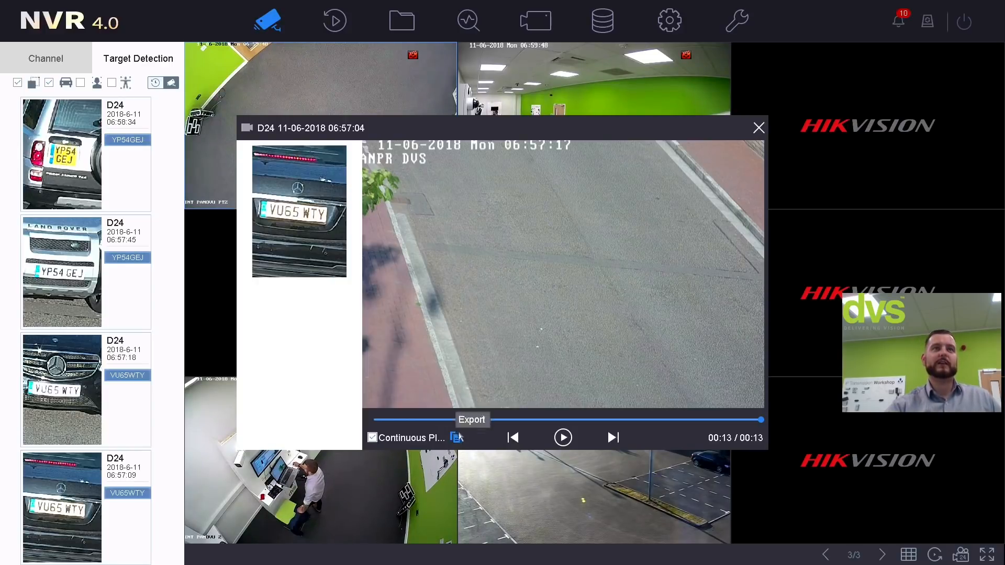
left_click(759, 128)
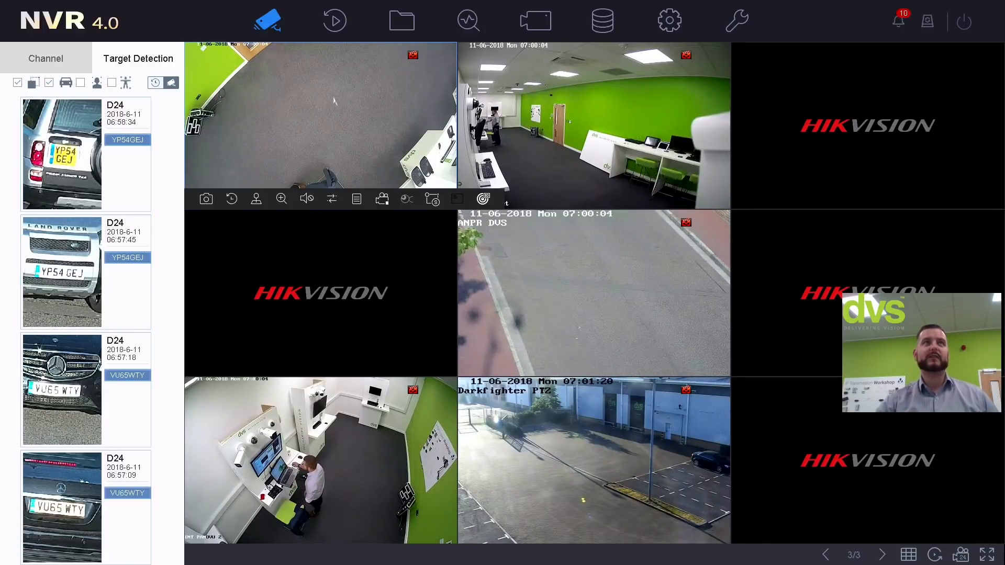
Go to the playback view and collapse the Channel list so the calendar moves up.
left_click(337, 35)
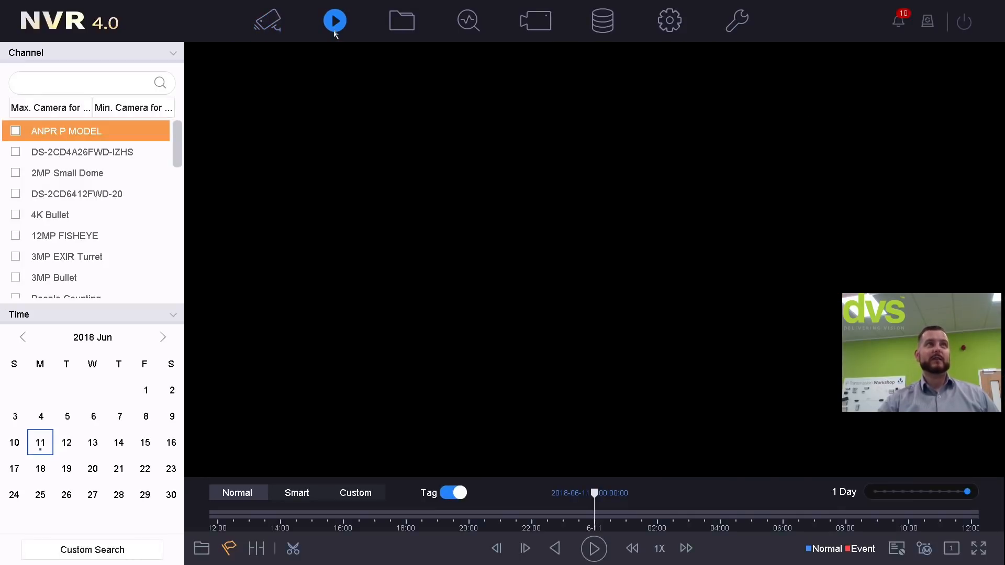
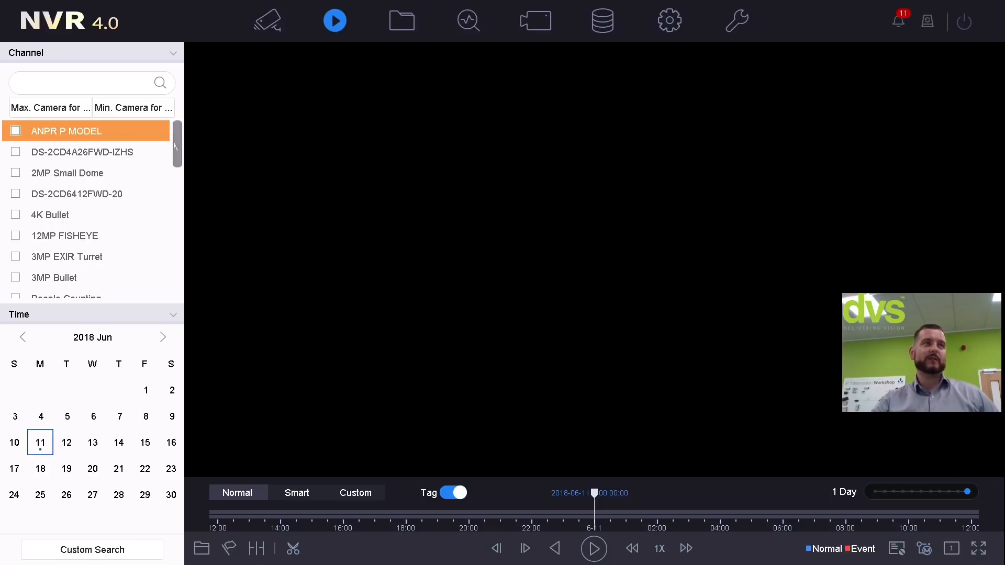
left_click(172, 57)
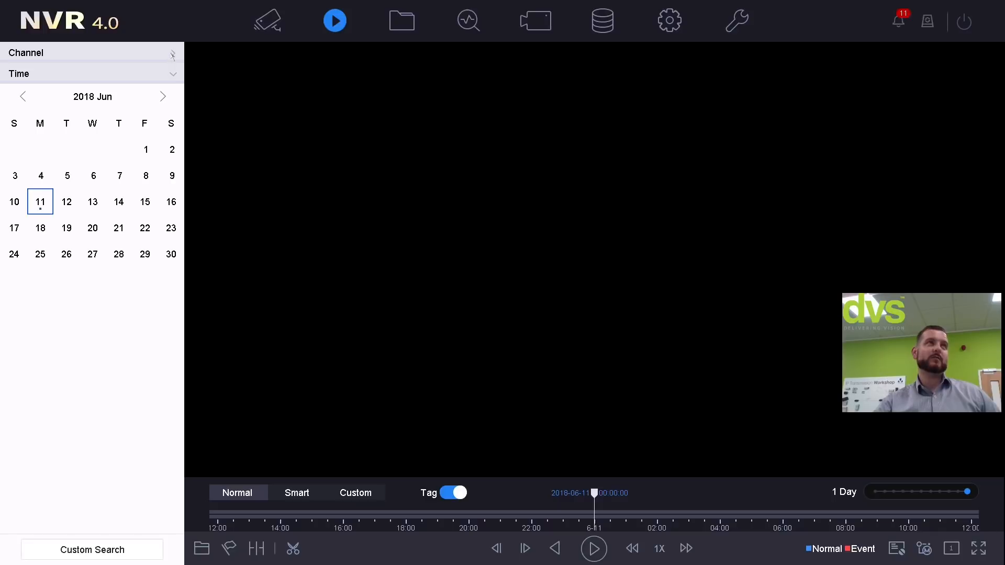
Expand the Channel list, deselect ANPR P MODEL and play back the Darkfighter PTZ camera.
left_click(172, 55)
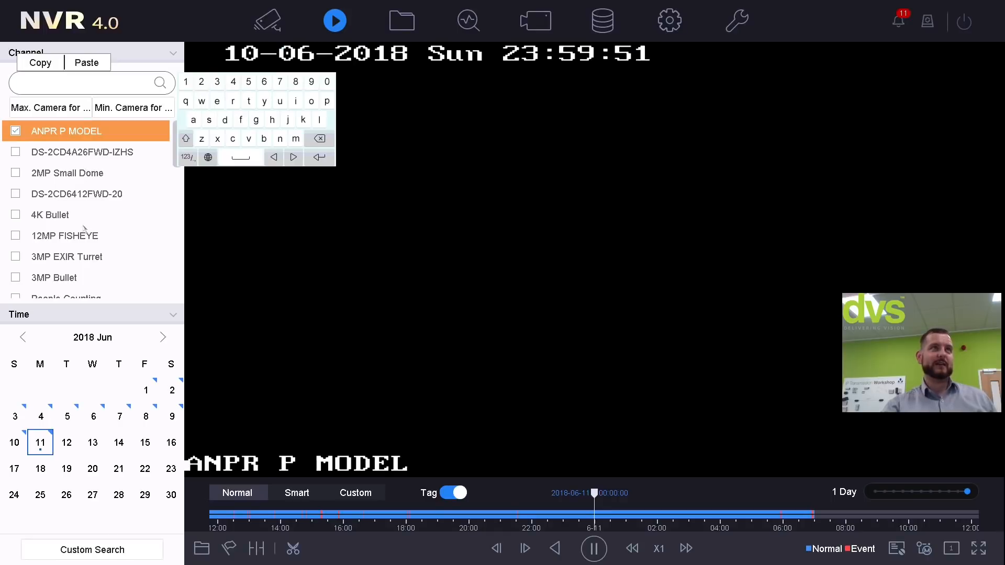
left_click(282, 240)
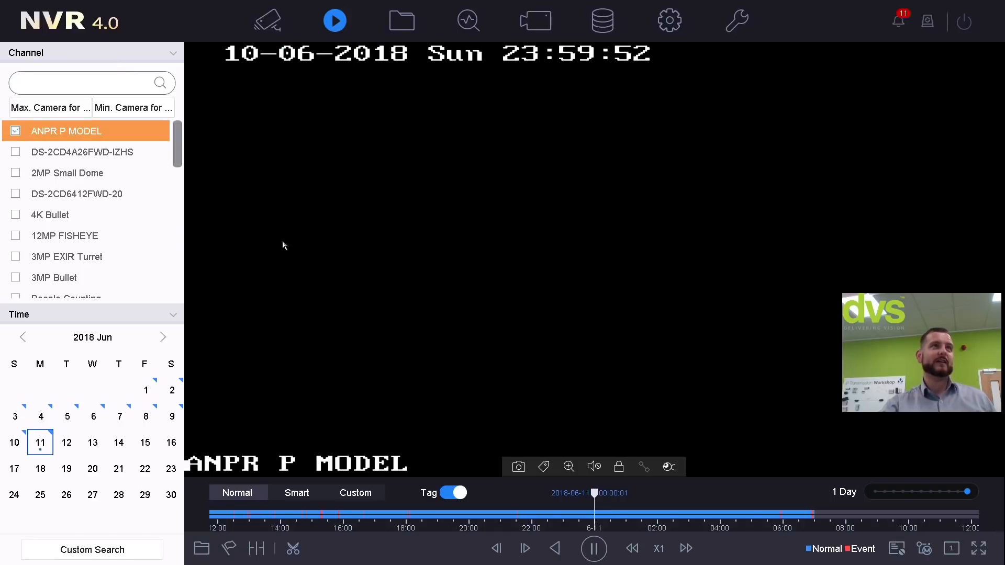
left_click(20, 133)
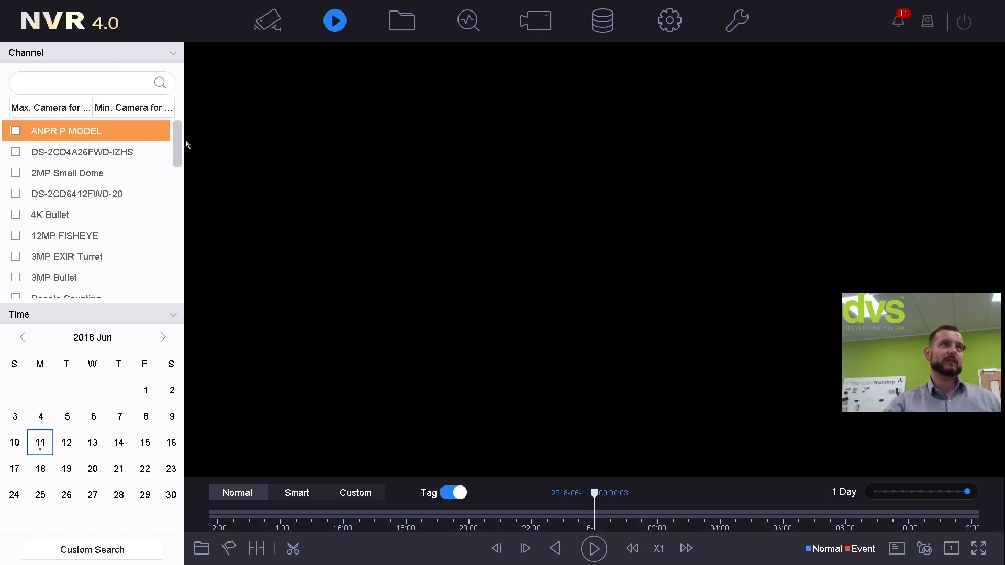
left_click_drag(174, 143, 174, 207)
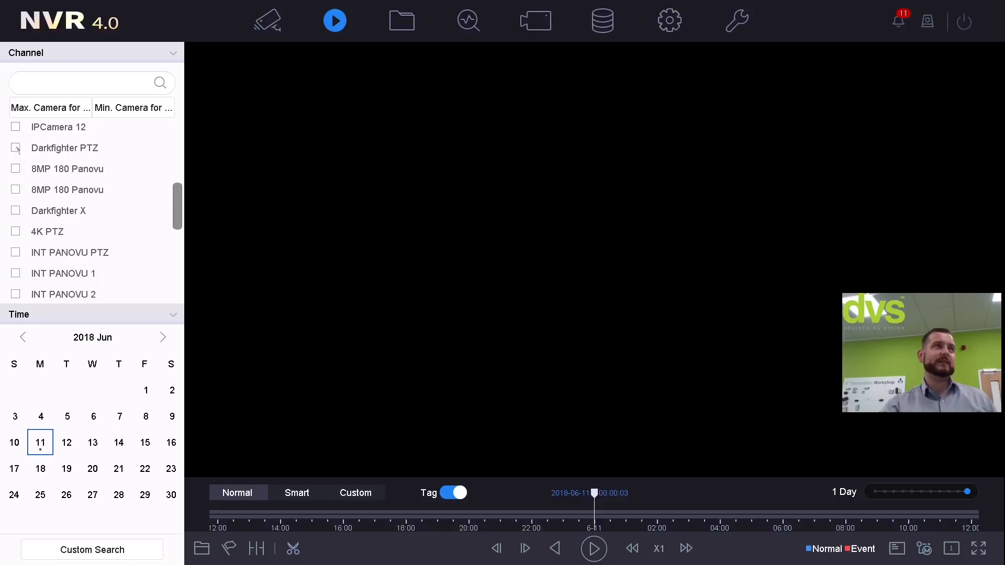
left_click(22, 156)
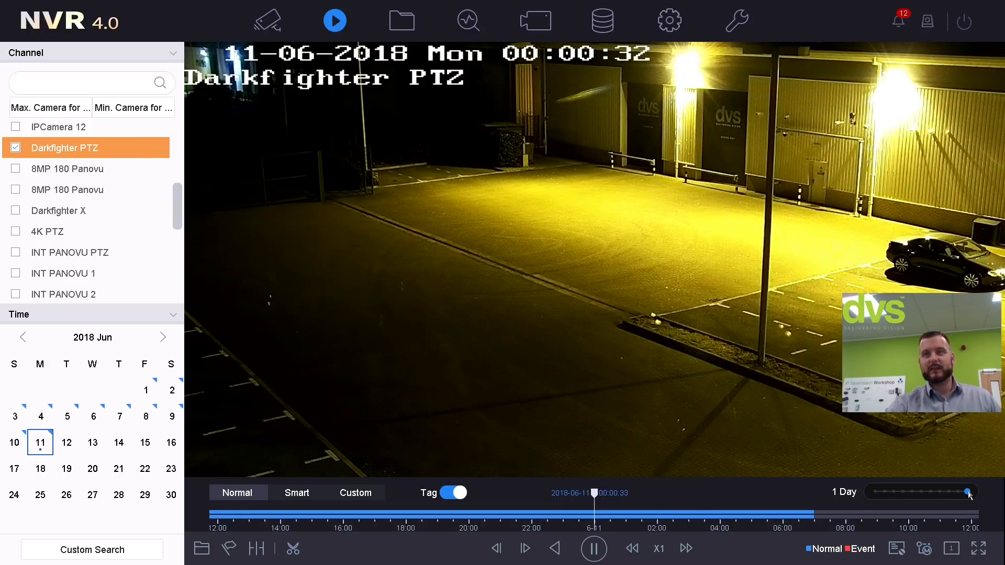
Set the timeline scale to 5m, 10m and back to 1 Day, and start playback from the 19:59 preview thumbnail.
left_click_drag(968, 494, 857, 497)
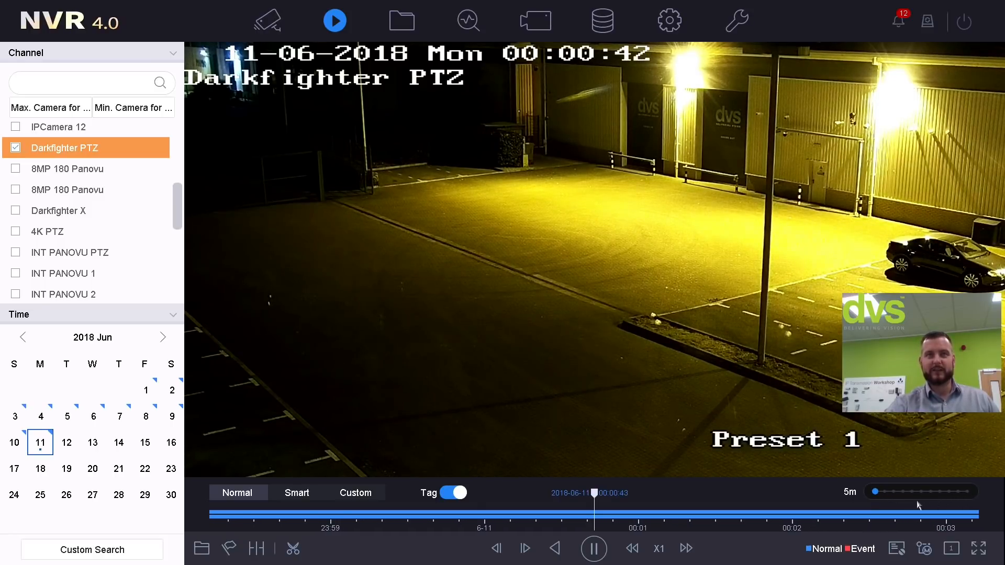
left_click(884, 492)
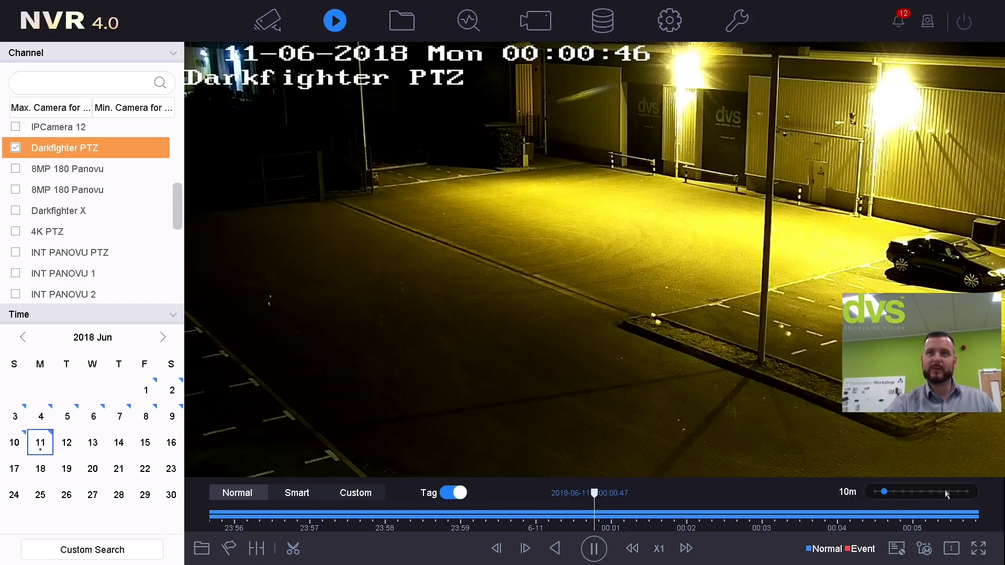
left_click(968, 493)
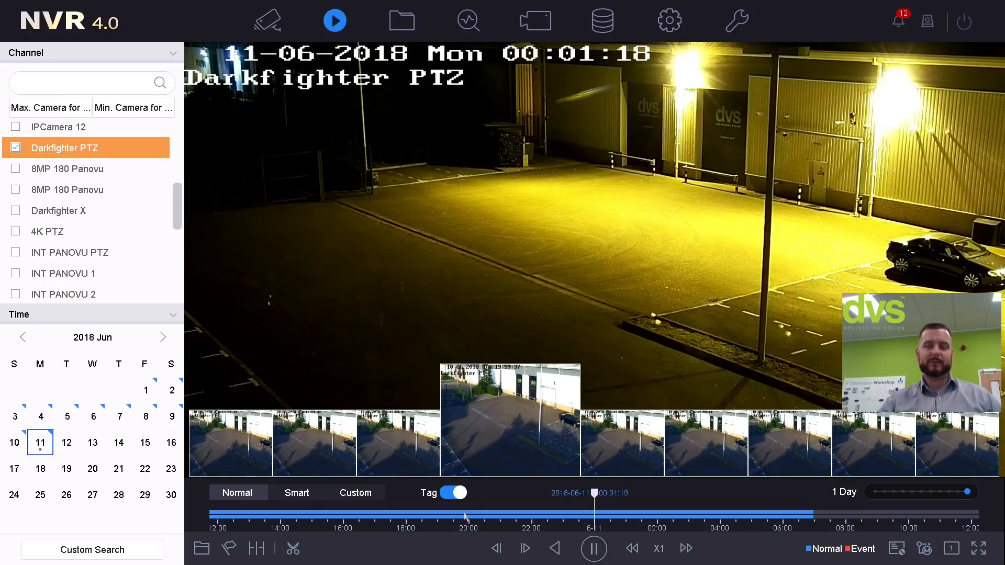
left_click(487, 452)
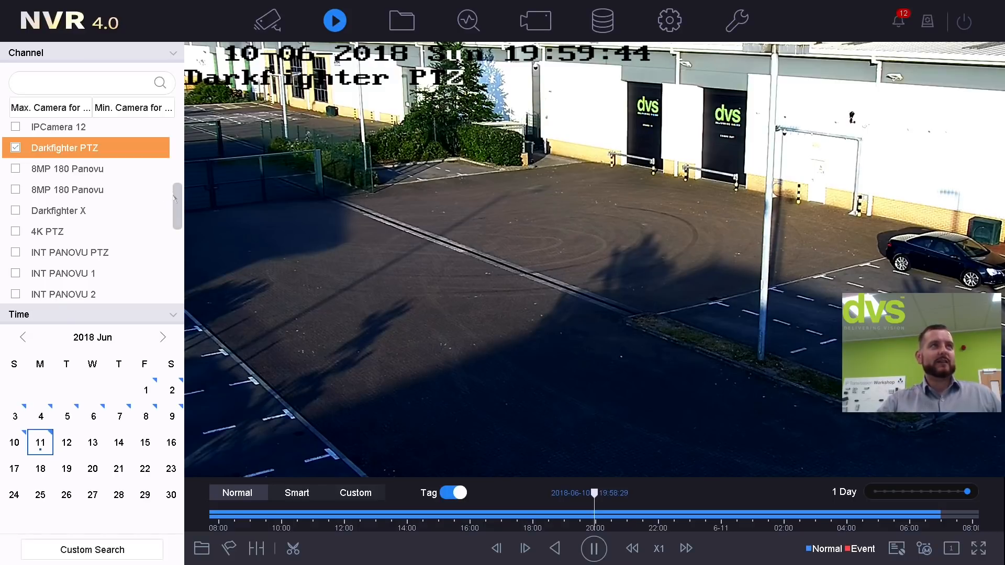
Add Darkfighter X to the playback and shift the timeline to about 23:20, 00:05 and 23:11 for both cameras.
mouse_move(179, 212)
left_mouse_down()
mouse_move(189, 288)
mouse_move(198, 213)
left_mouse_up()
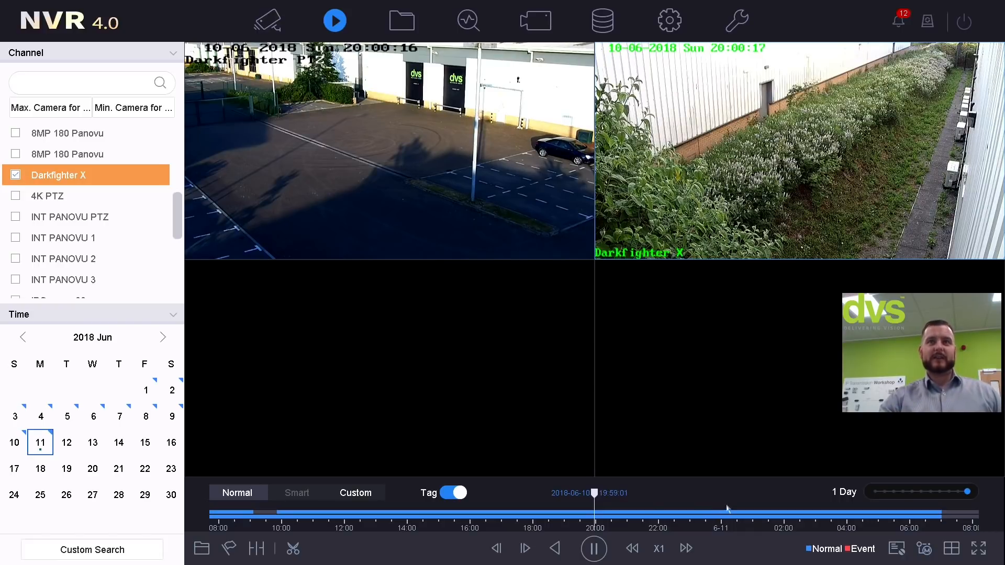
left_click_drag(751, 498, 644, 506)
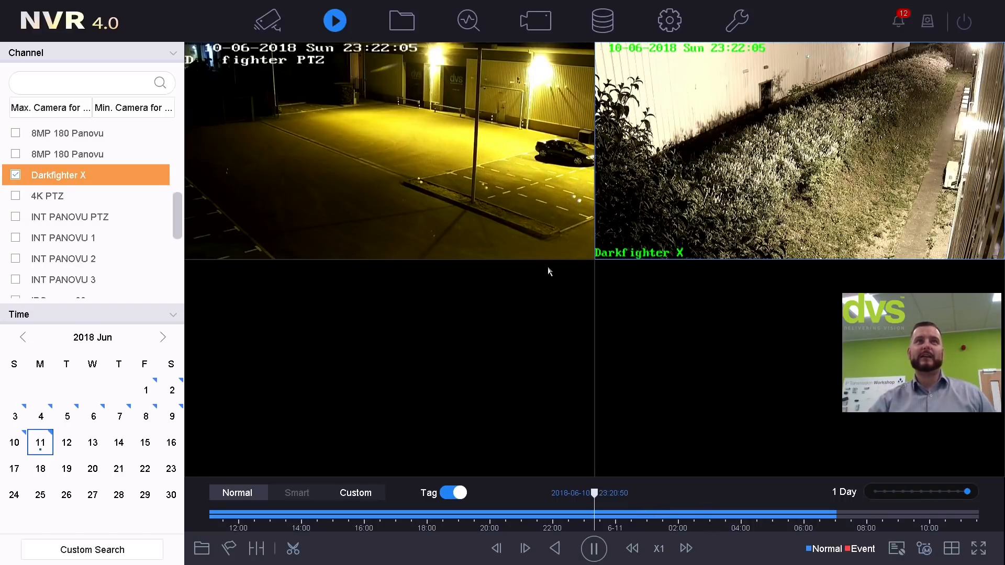
mouse_move(473, 177)
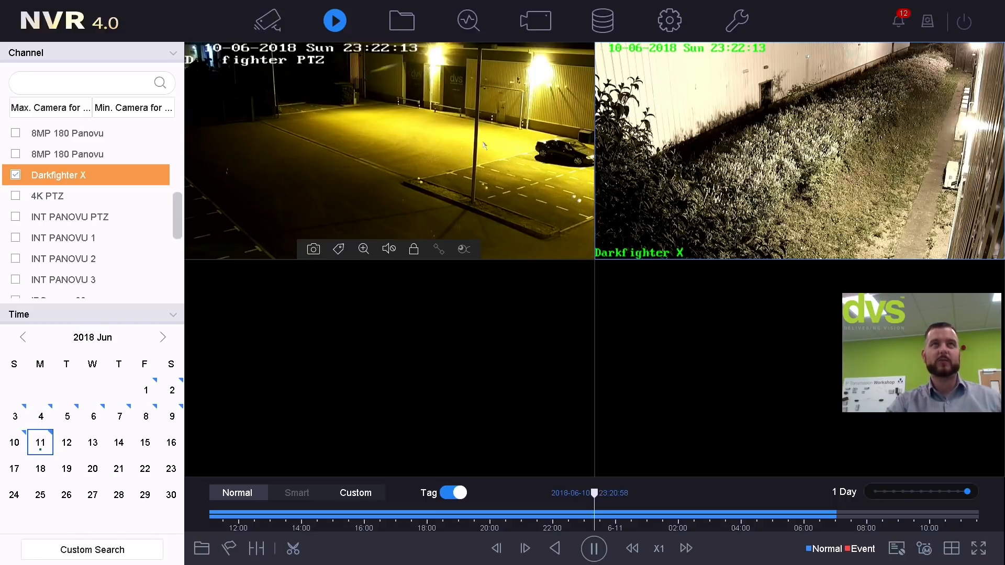
mouse_move(706, 132)
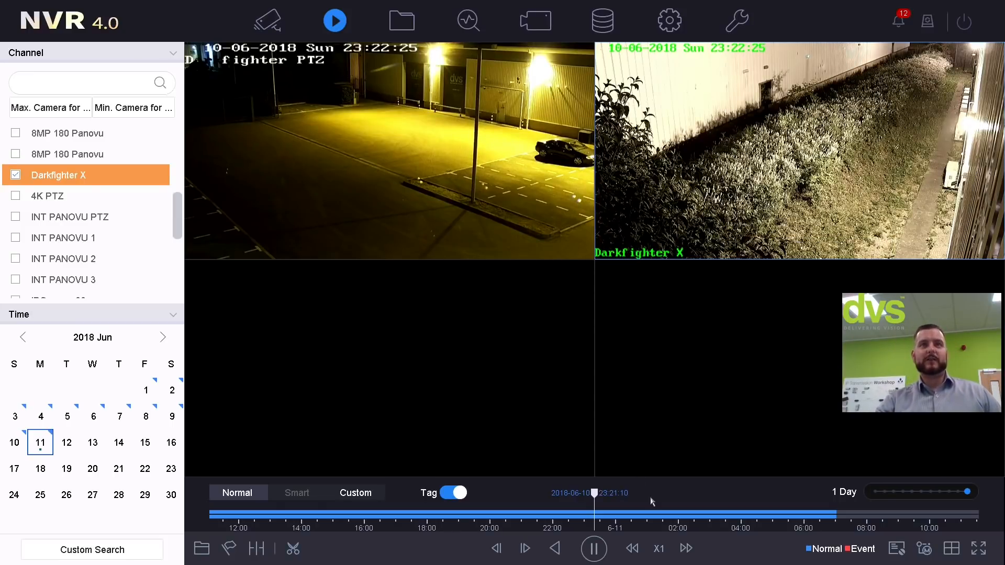
left_click_drag(702, 505, 684, 509)
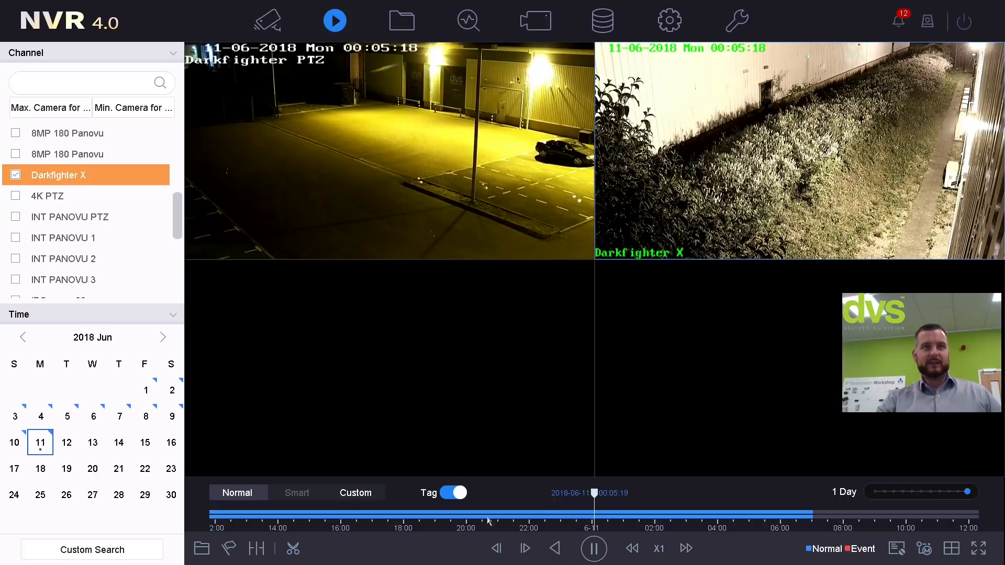
left_click_drag(711, 499, 738, 499)
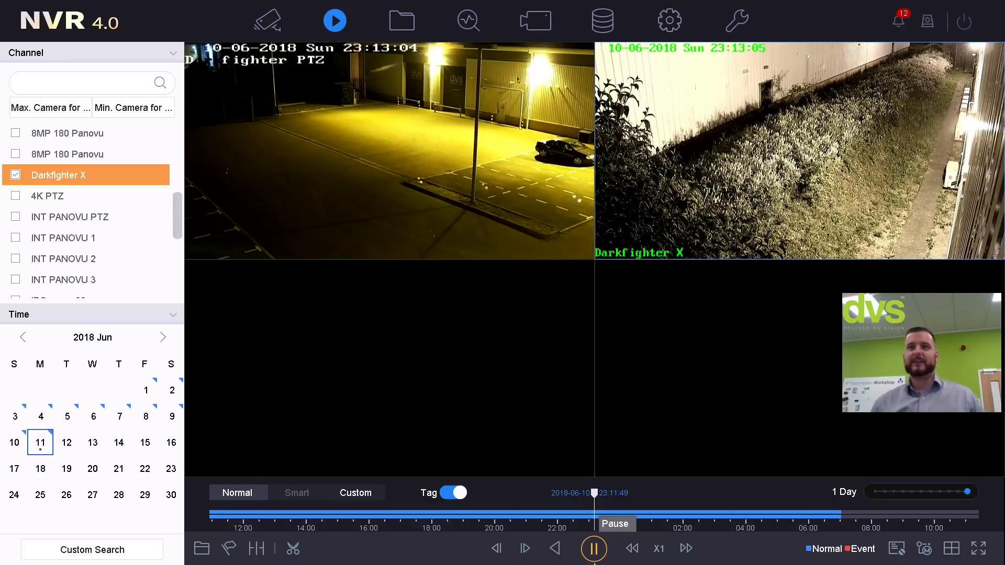
Set the timeline scale to 5m, pause playback and start a clip of the Darkfighter X recording.
left_click(877, 493)
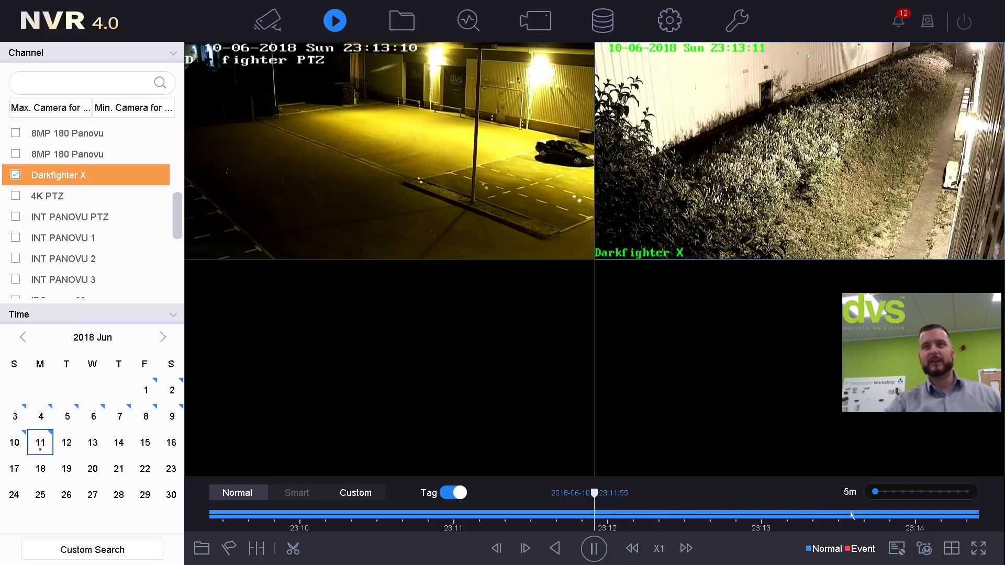
mouse_move(898, 156)
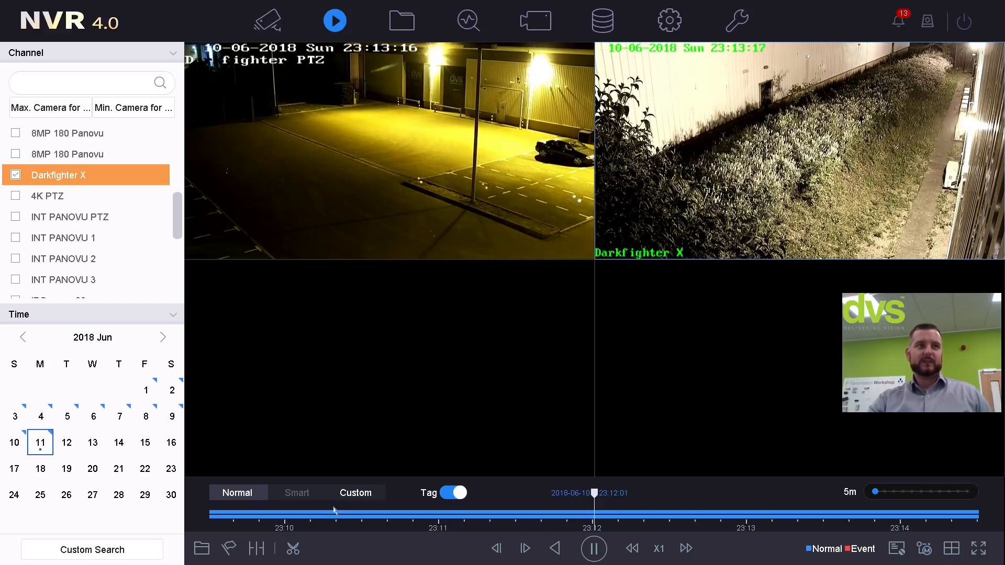
left_click(293, 550)
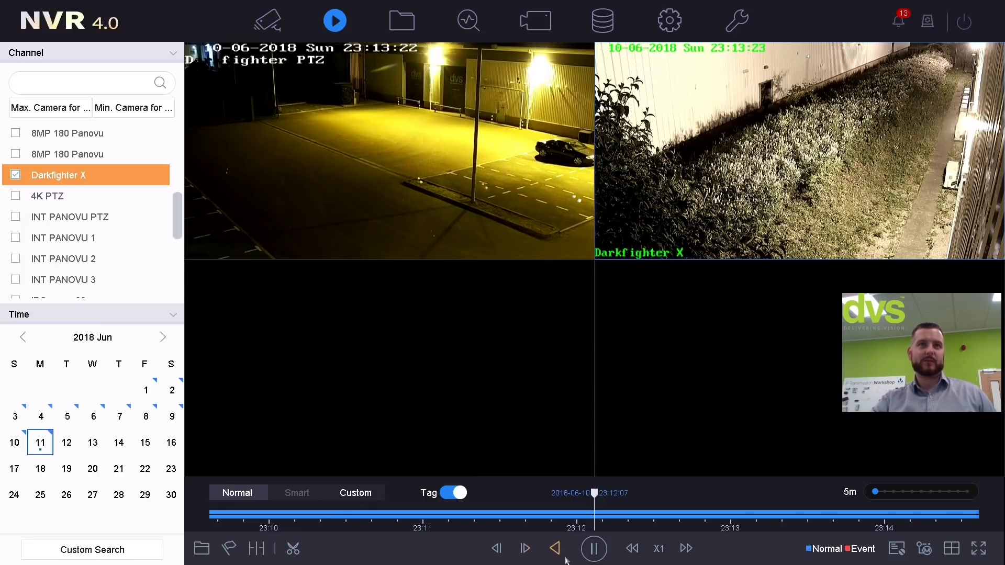
left_click(593, 548)
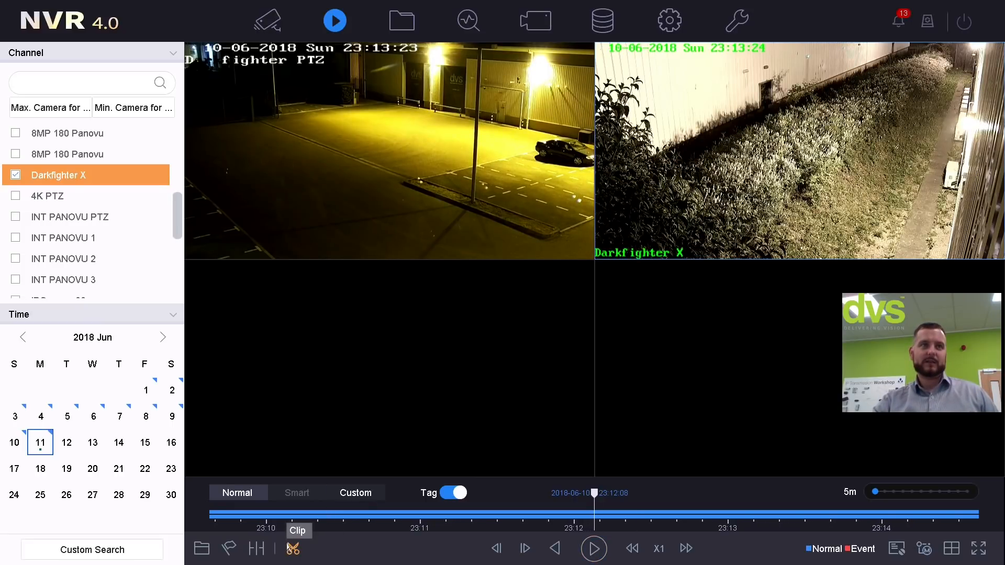
left_click(295, 550)
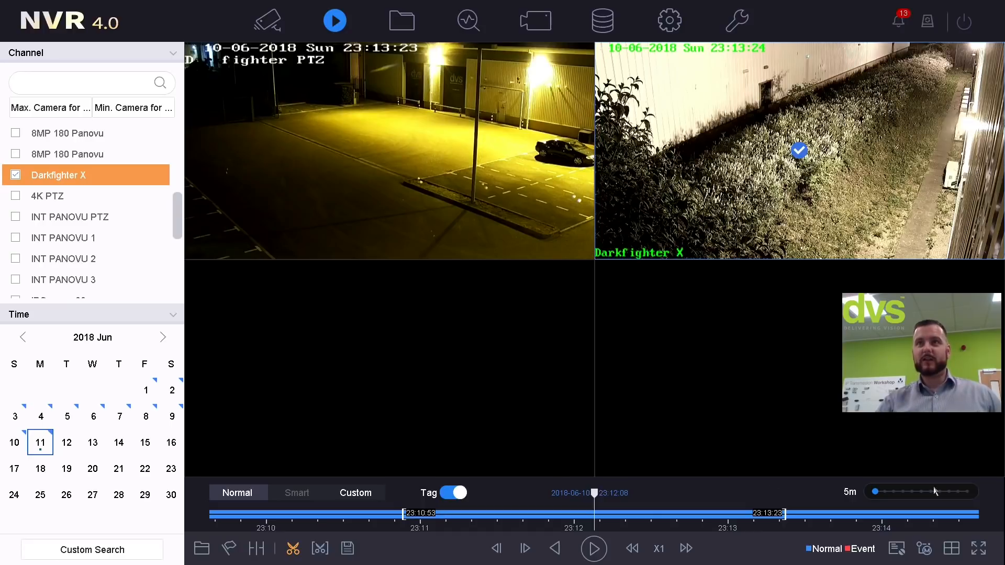
Change the timeline scale to 1 Day and then 2 h, and extend the clip's end to 23:15:38.
left_click(967, 493)
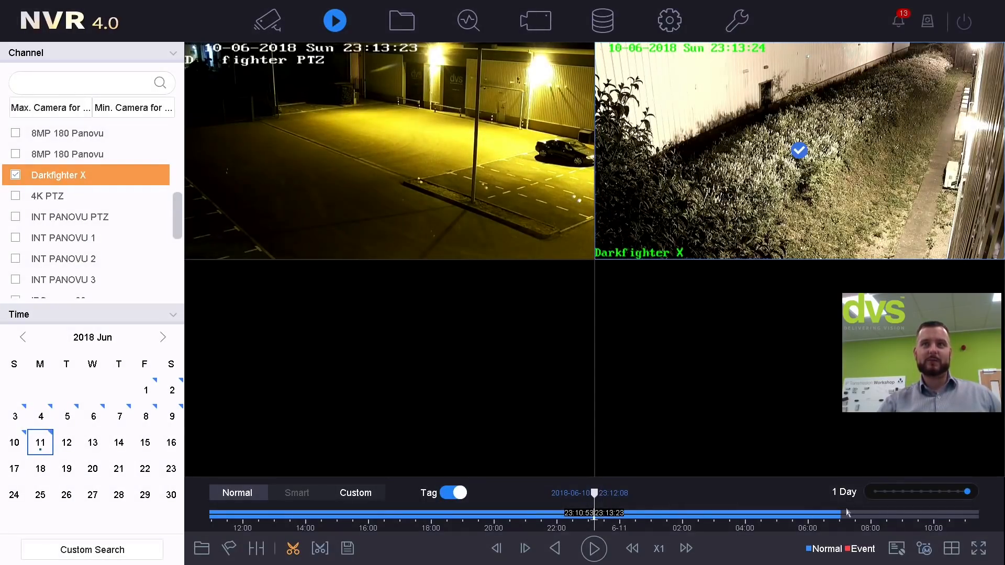
left_click(913, 492)
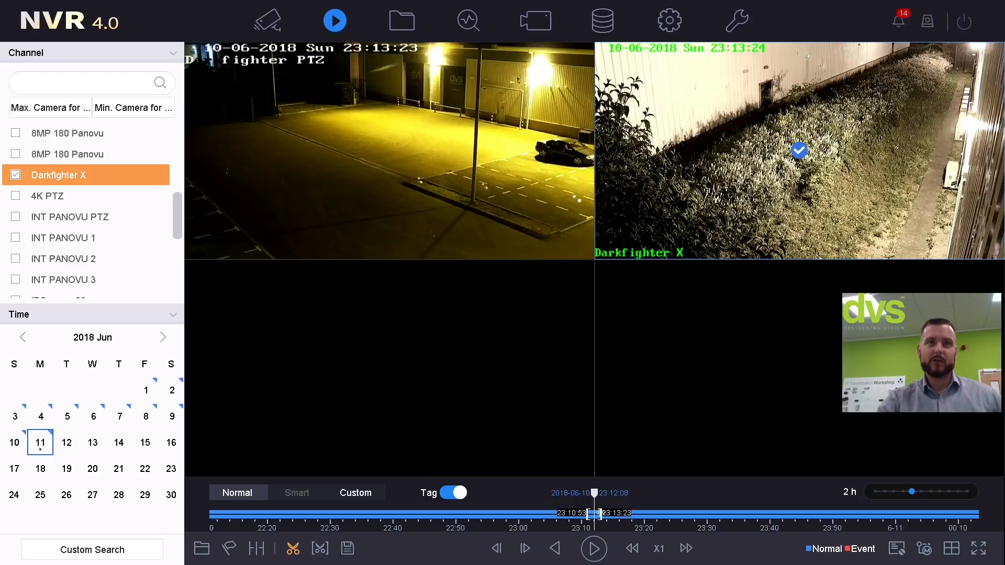
left_click_drag(598, 514, 614, 514)
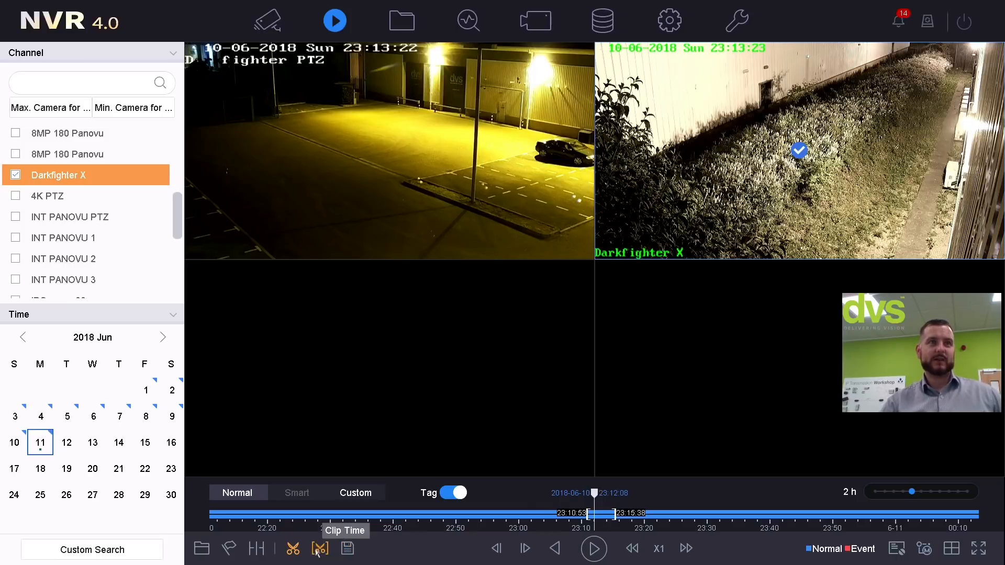
Start exporting the clip as Video and log, with USB Flash Disk 1 as the destination device.
left_click(348, 549)
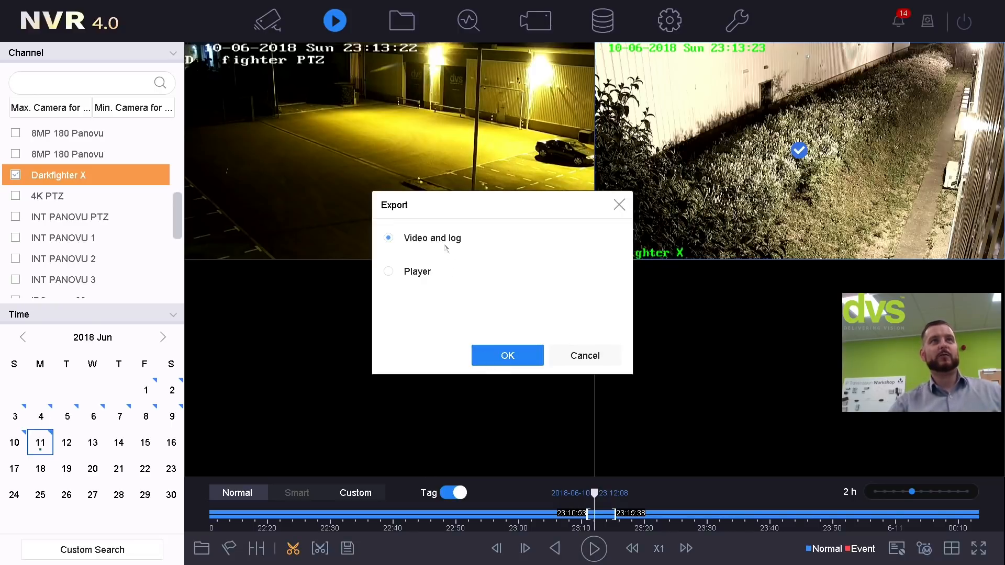
left_click(495, 351)
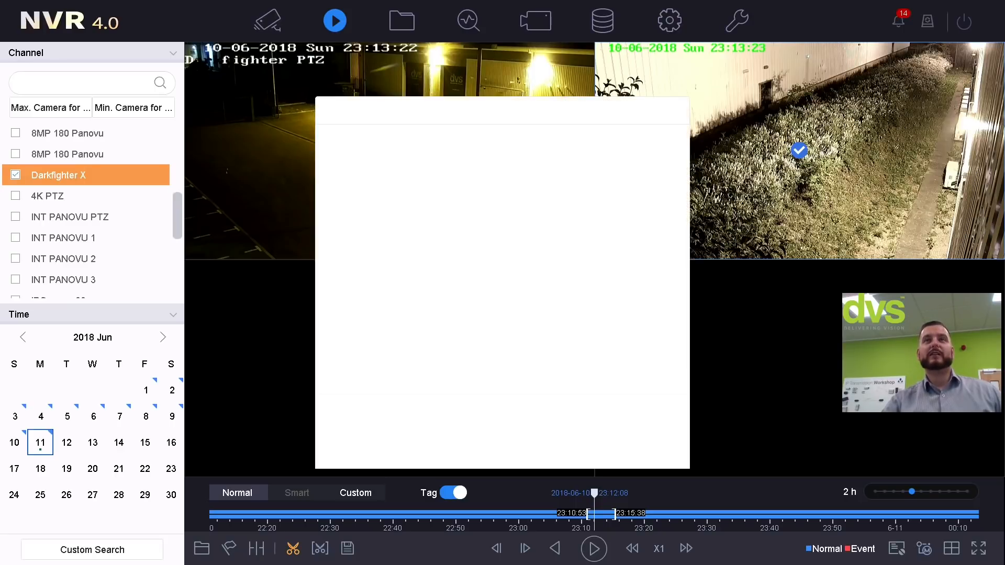
left_click(487, 140)
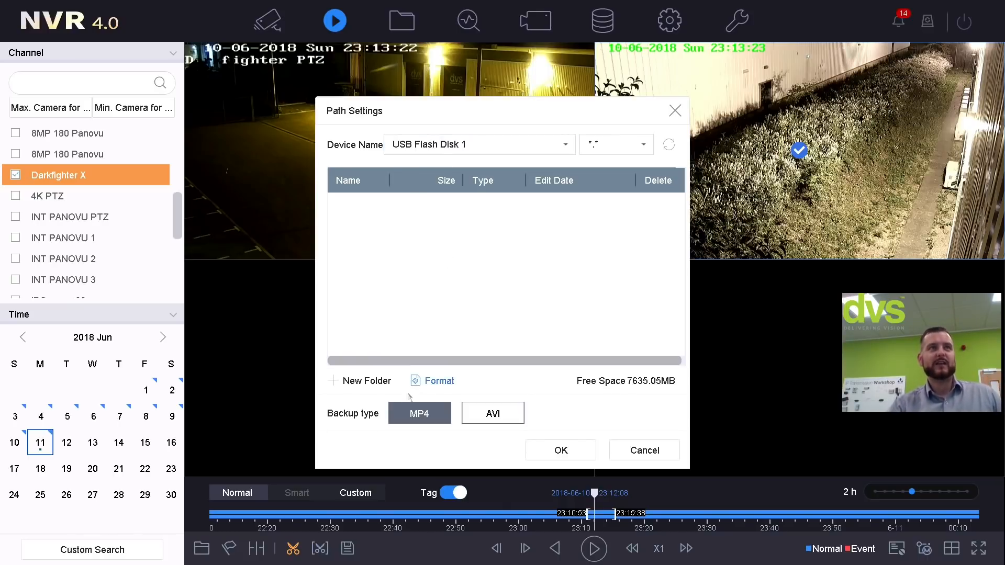
Create a new folder named dvs on USB Flash Disk 1.
left_click(366, 381)
left_click(469, 264)
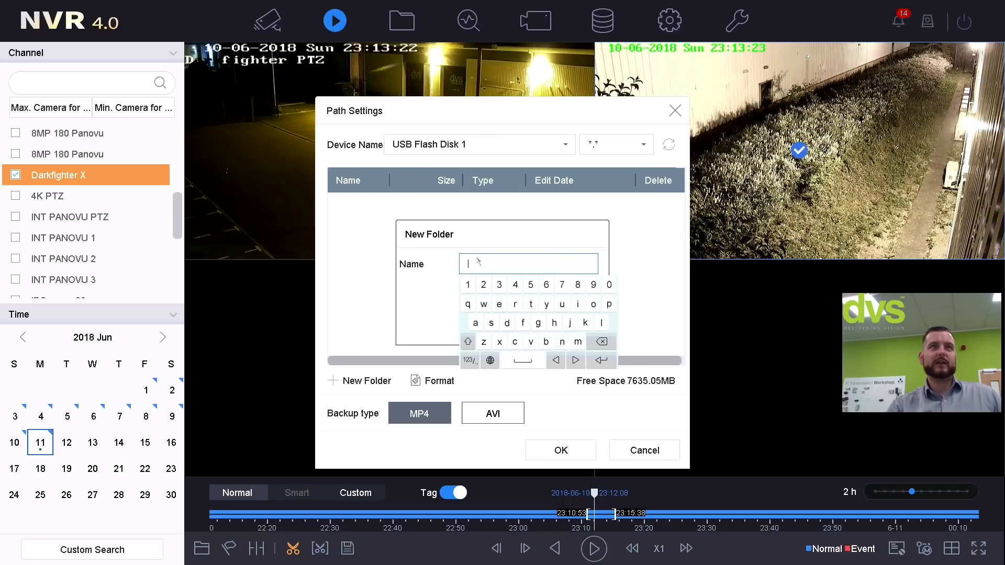
left_click(507, 323)
left_click(530, 341)
left_click(491, 323)
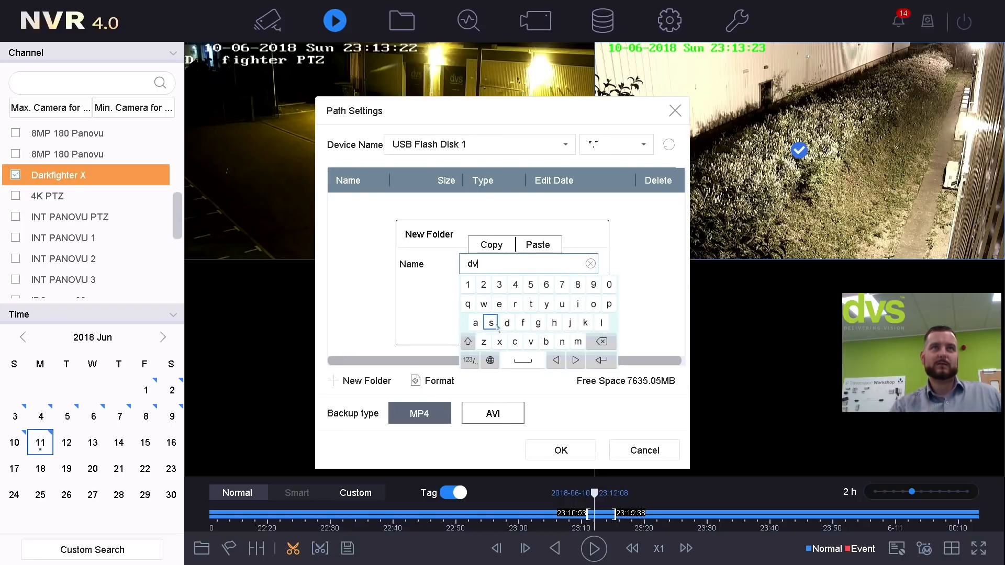
left_click(440, 314)
left_click(498, 327)
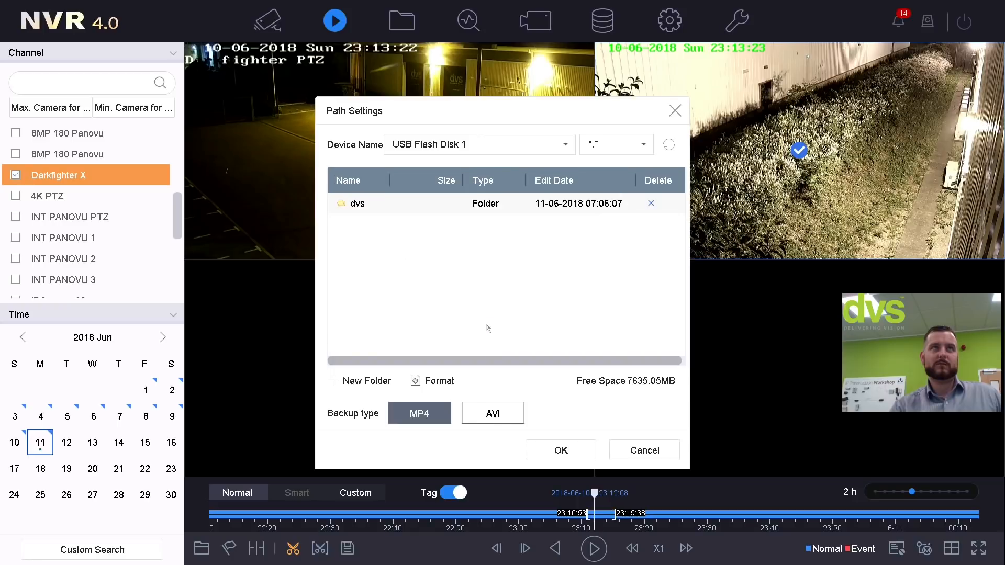
Open the dvs folder, try the AVI backup type, and export the clip there as MP4.
double_click(387, 211)
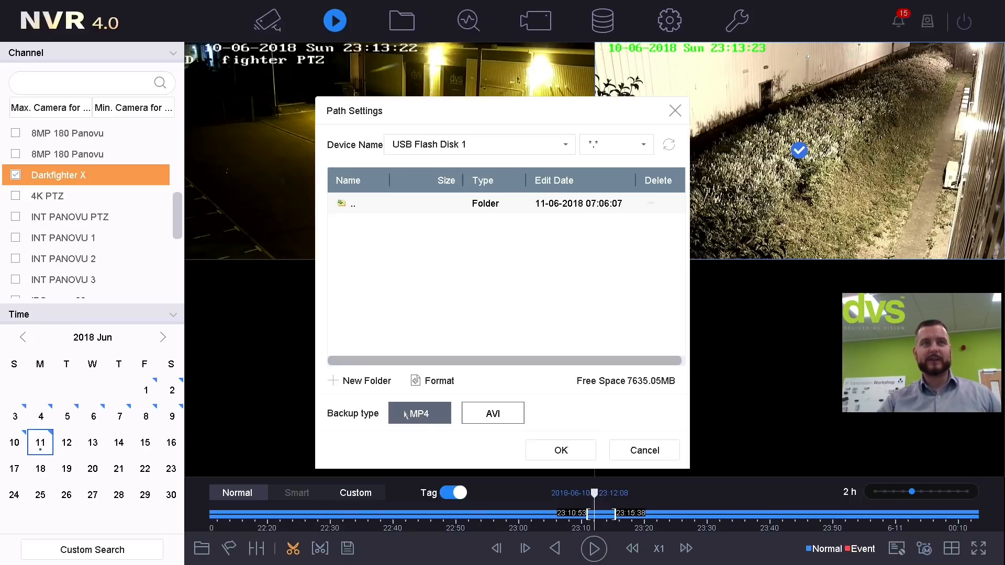
left_click(491, 414)
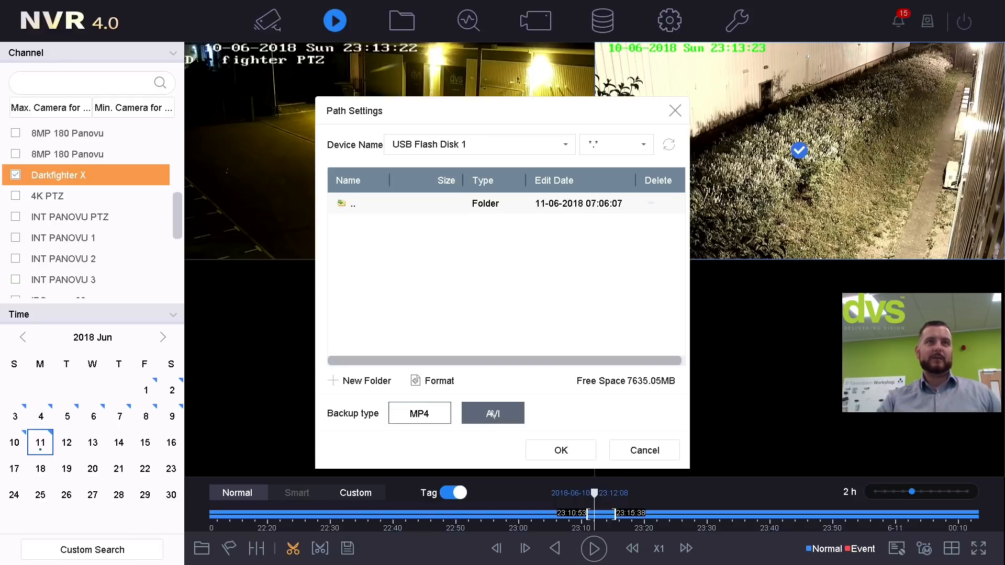
left_click(430, 414)
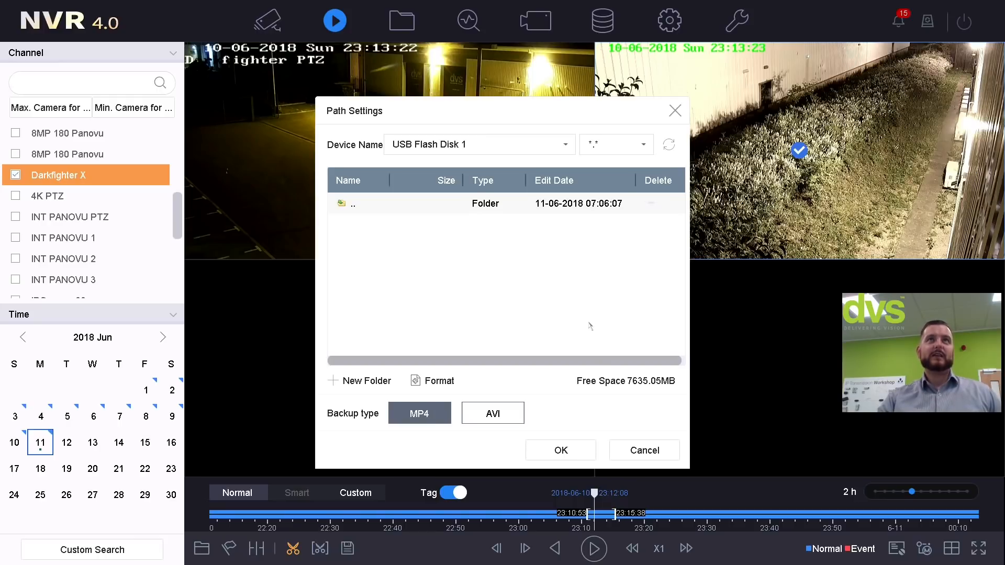
left_click(582, 454)
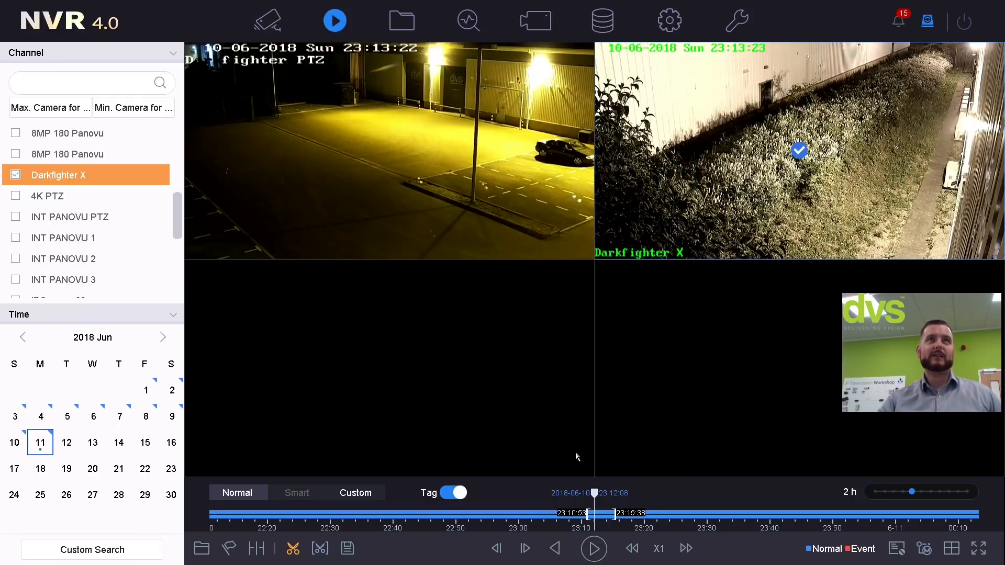
Check the clip's export progress and cancel the path settings dialog.
left_click(928, 23)
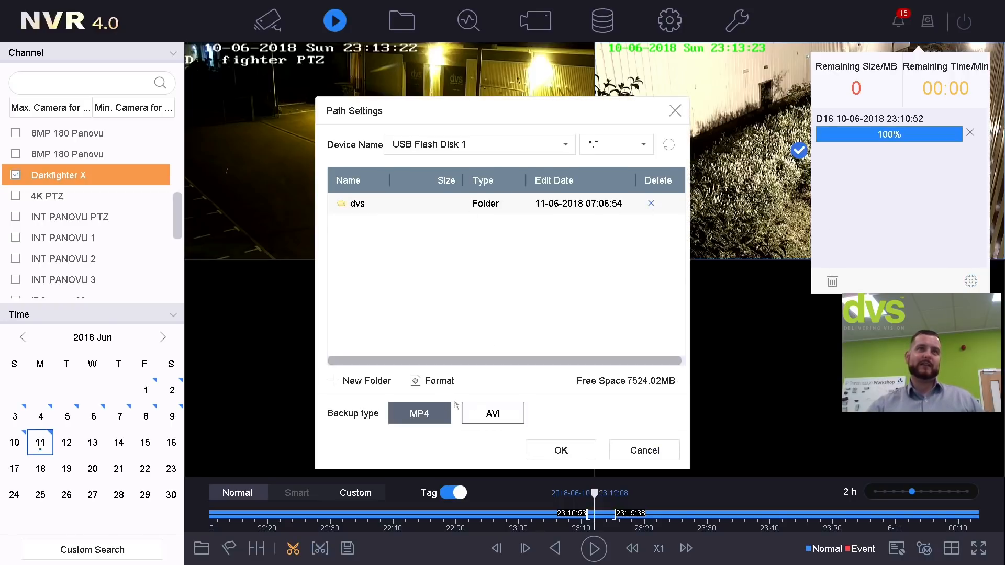
left_click(640, 451)
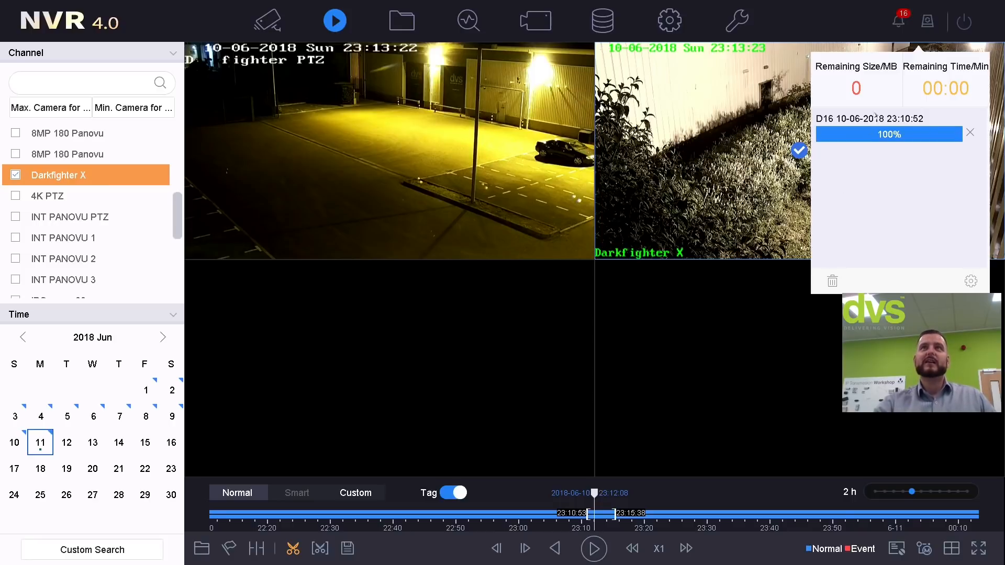
Clear the finished export list and export the Darkfighter PTZ and Darkfighter X clips to USB Flash Disk 1 as Video and log in MP4.
left_click(834, 283)
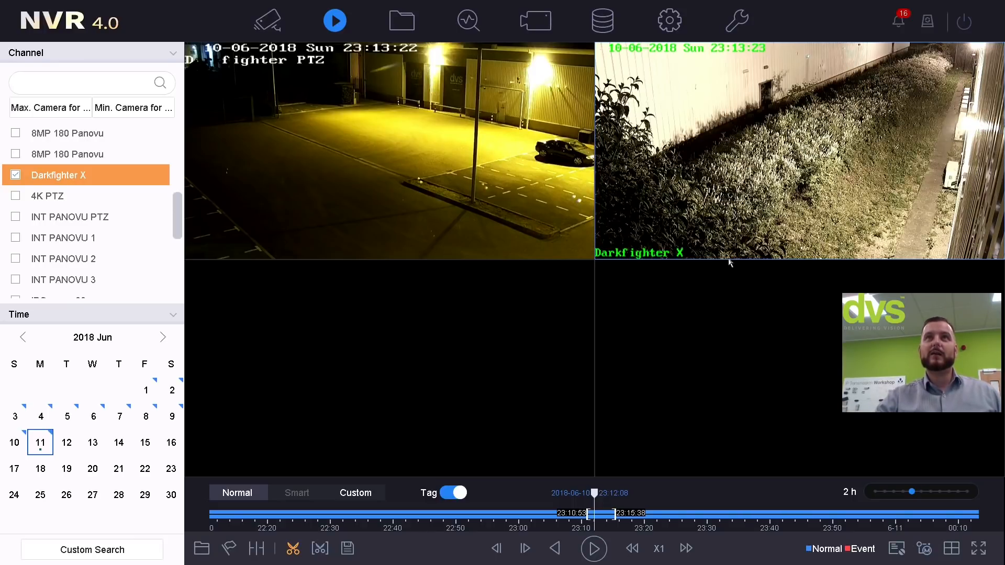
left_click(689, 204)
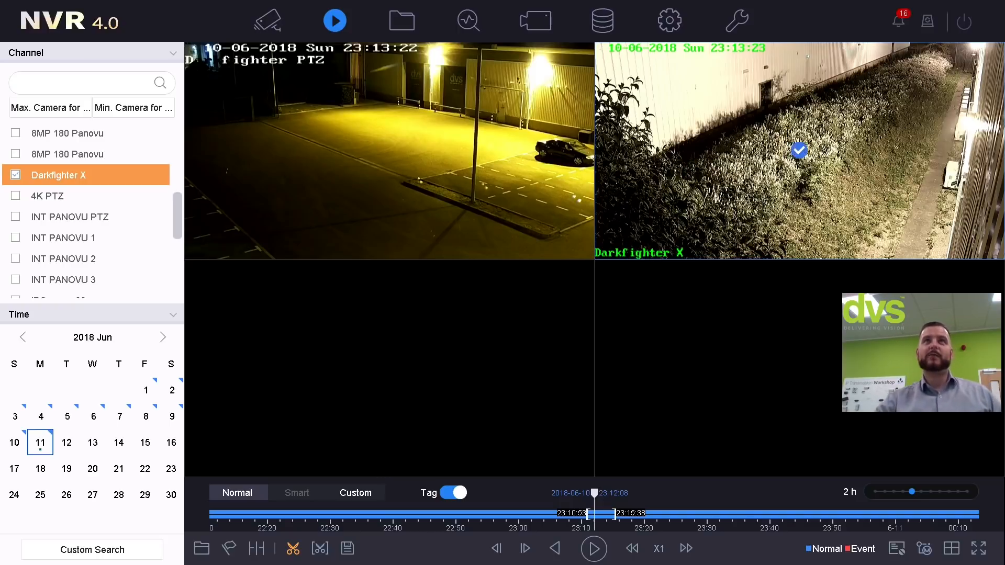
left_click(532, 163)
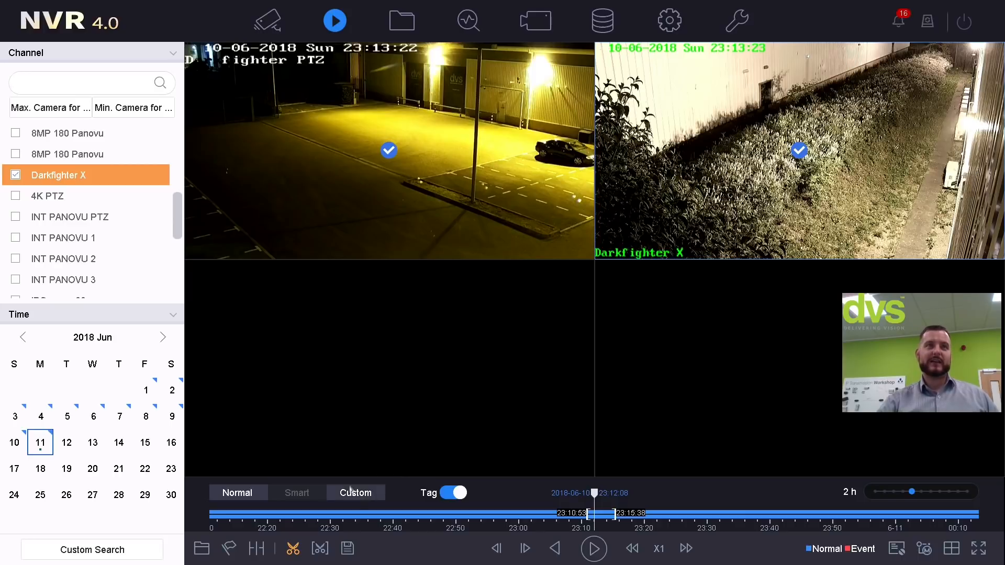
left_click(348, 548)
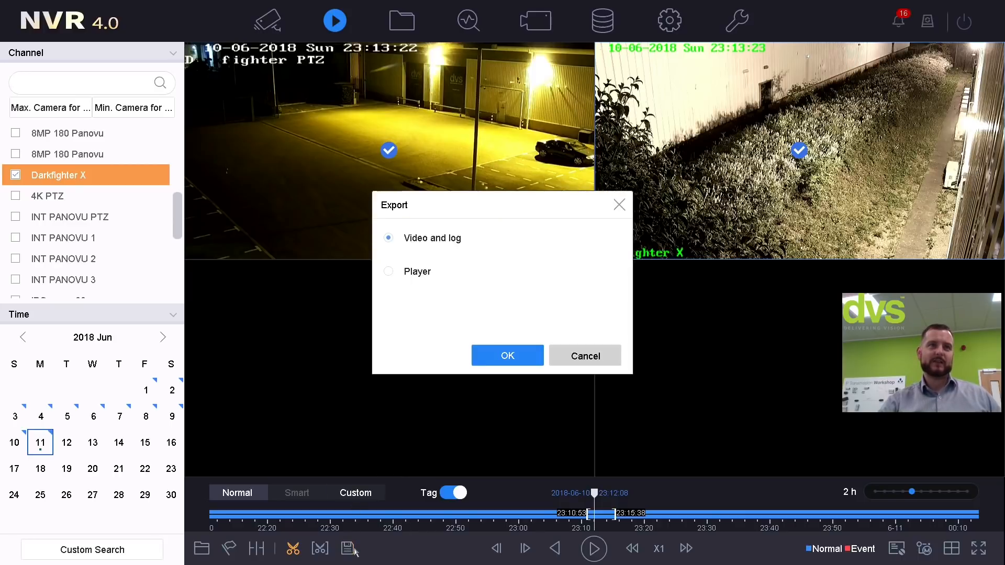
left_click(496, 361)
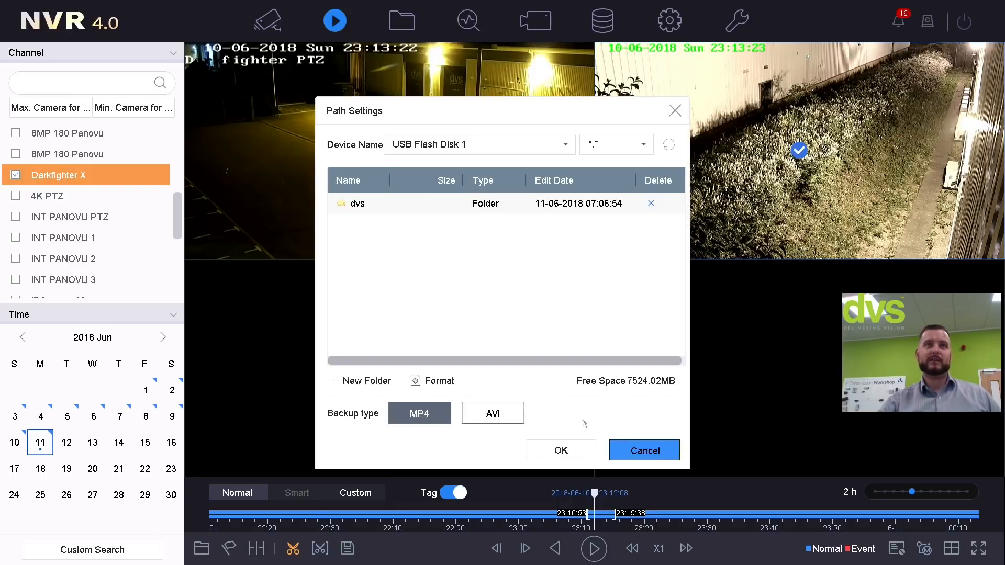
left_click(556, 452)
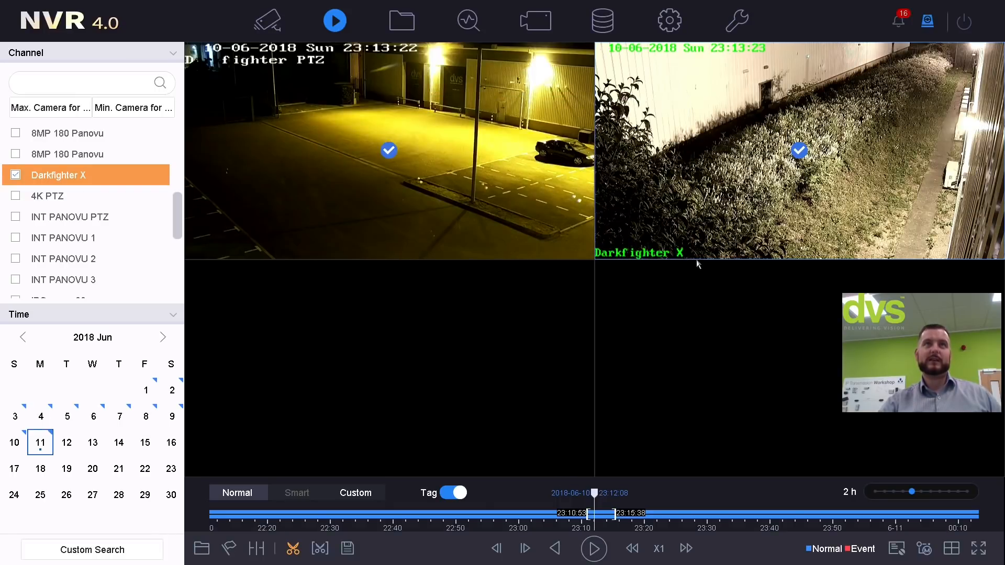
Check the export progress of both cameras' clips, clear the export list and close it.
left_click(929, 23)
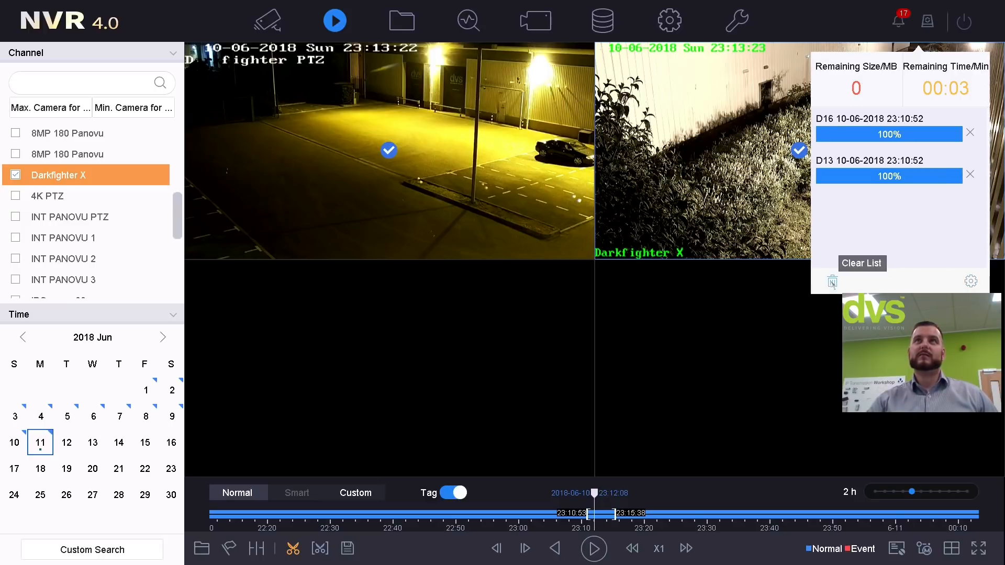
left_click(832, 282)
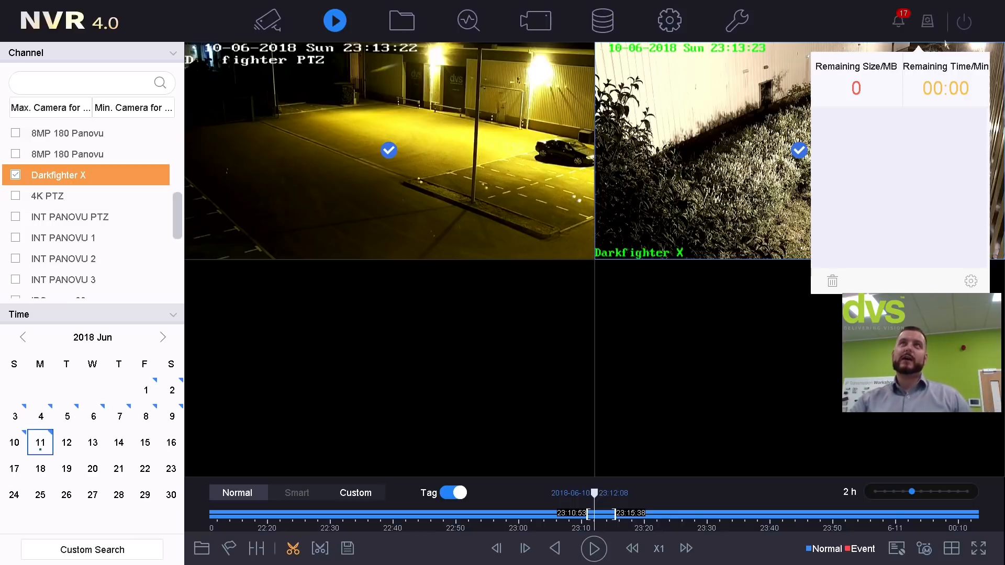
left_click(928, 22)
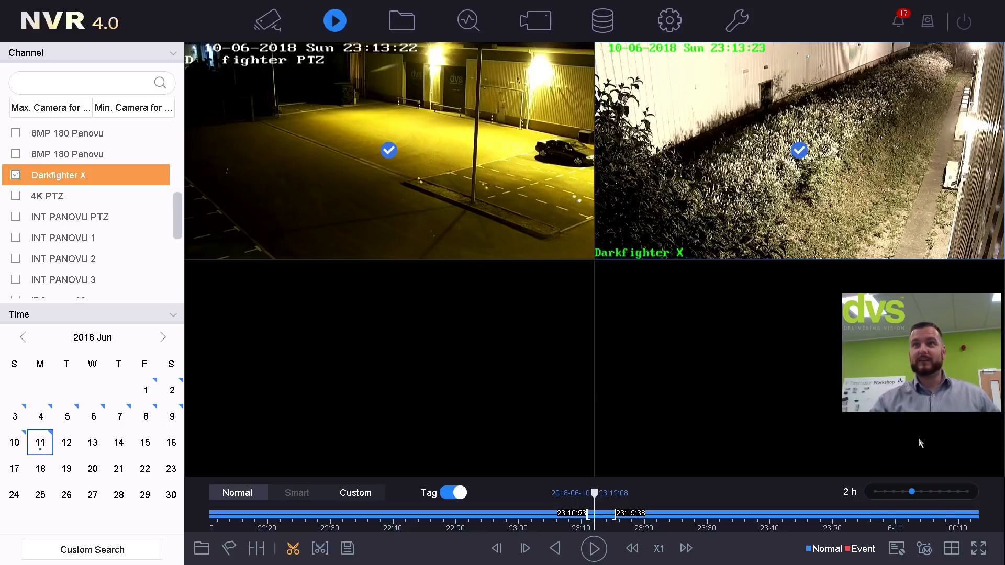
Try the 3*3 playback layout and change to the layout with one large and seven small windows.
left_click(951, 548)
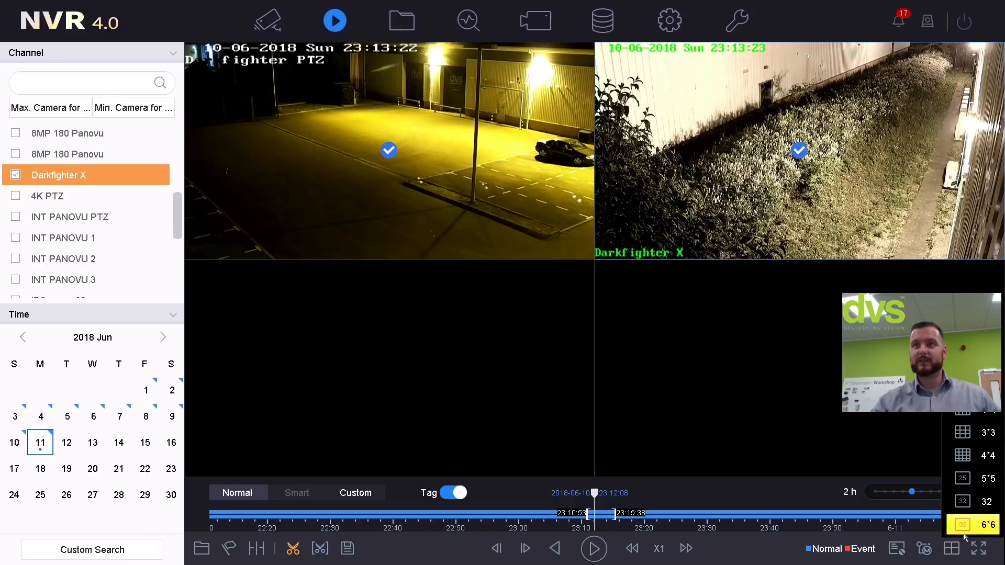
left_click(957, 439)
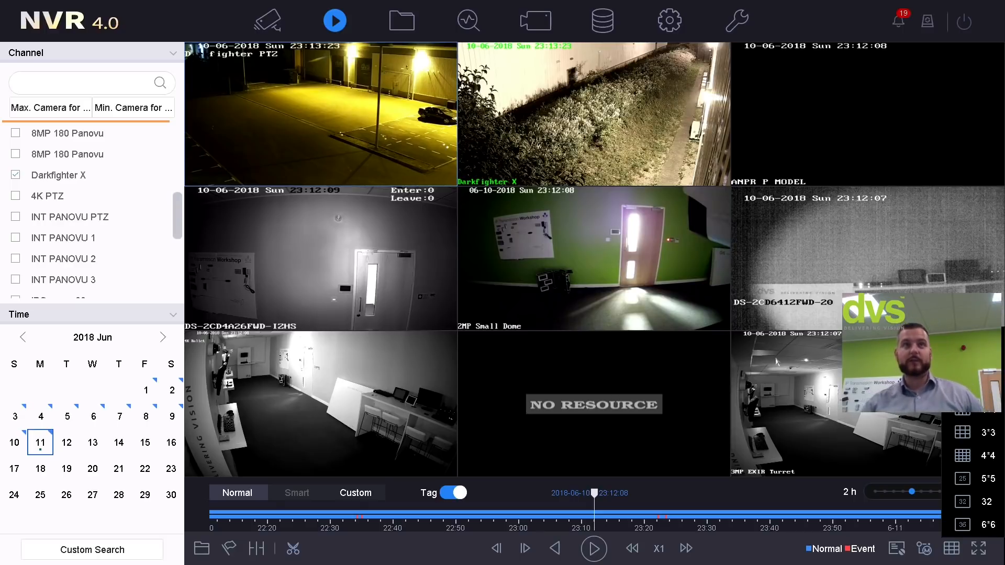
left_click(989, 416)
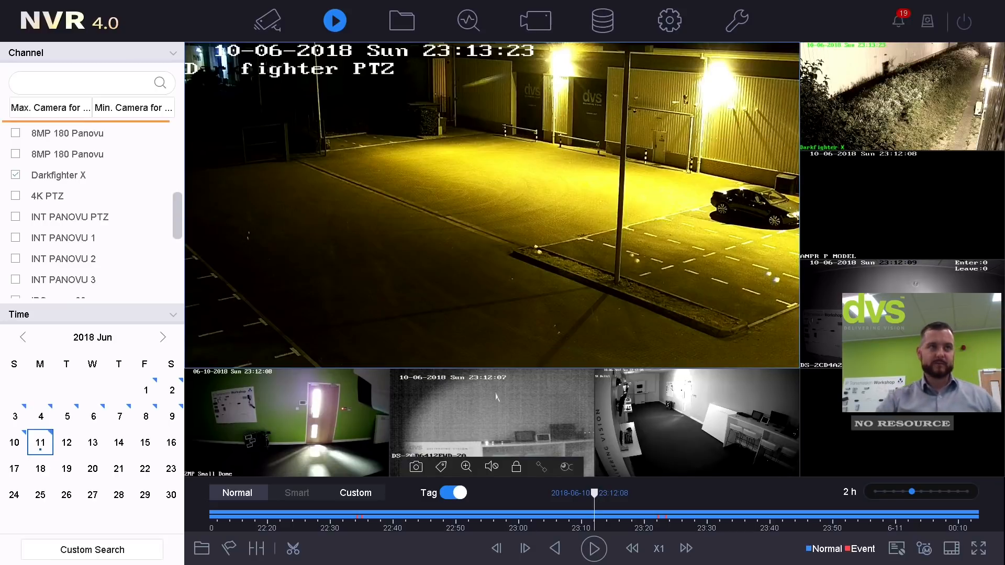
Enlarge the Darkfighter PTZ playback to a single window, preview the timeline thumbnails, and move the timeline to about 23:22.
double_click(473, 314)
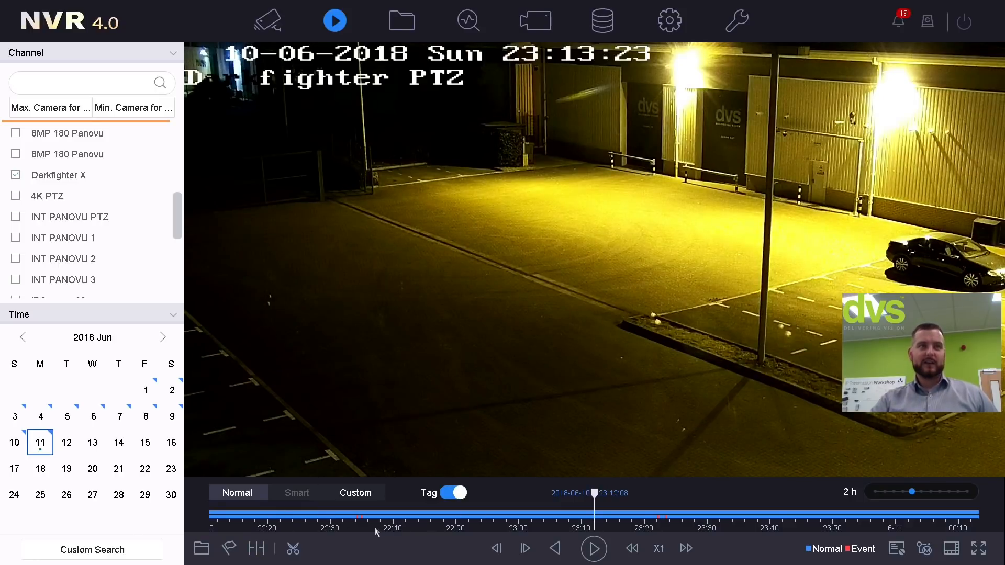
mouse_move(364, 520)
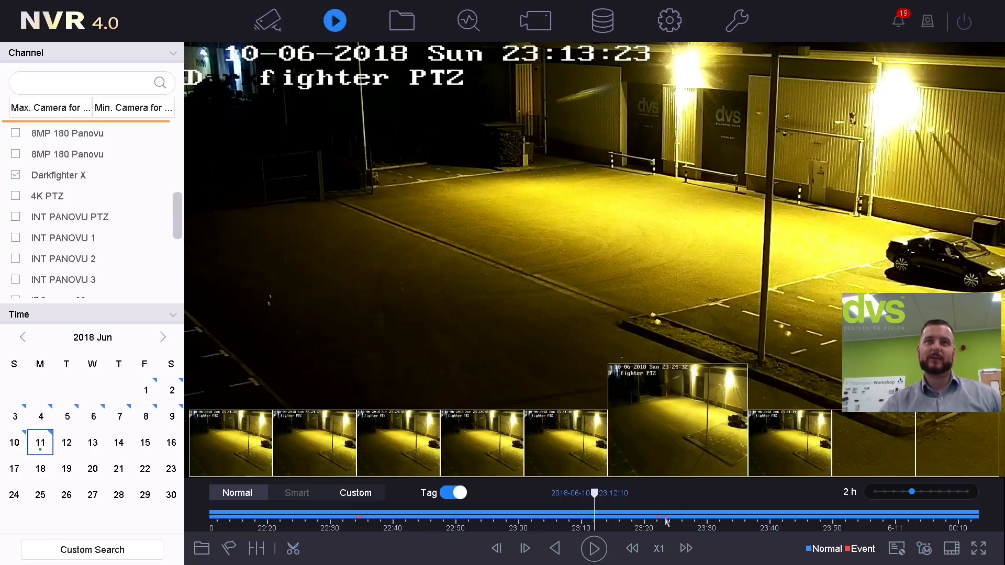
left_click_drag(683, 518, 620, 525)
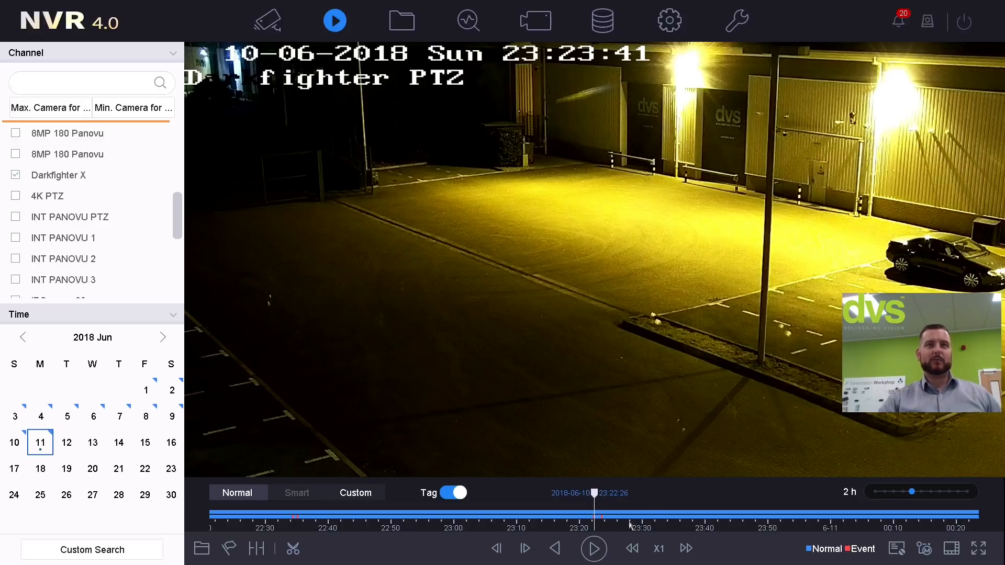
mouse_move(645, 519)
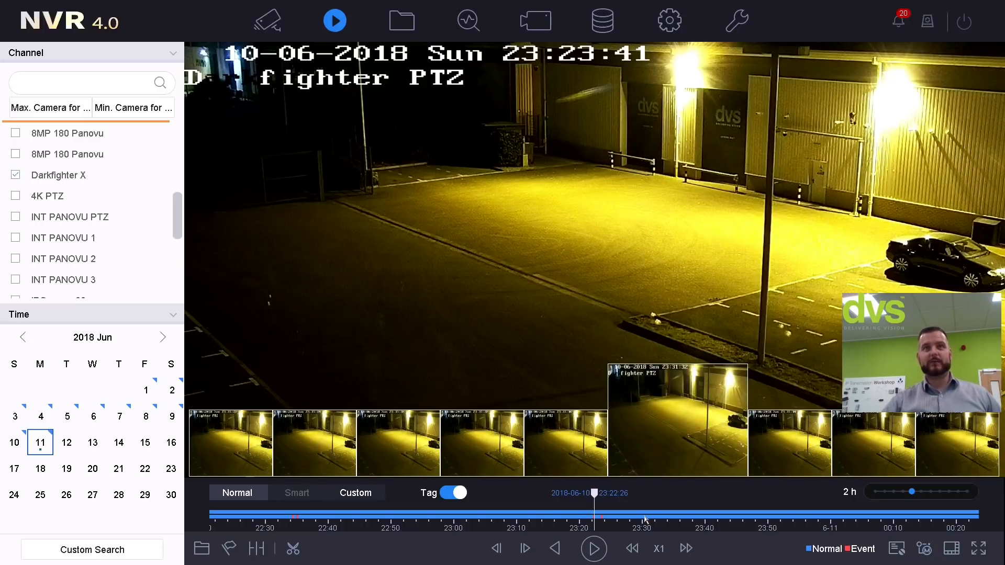
Review the Darkfighter PTZ recording of 2018-06-10 in sub-period playback, moving to about 06:00 and switching to 16-Period, and exit that mode.
left_click(254, 550)
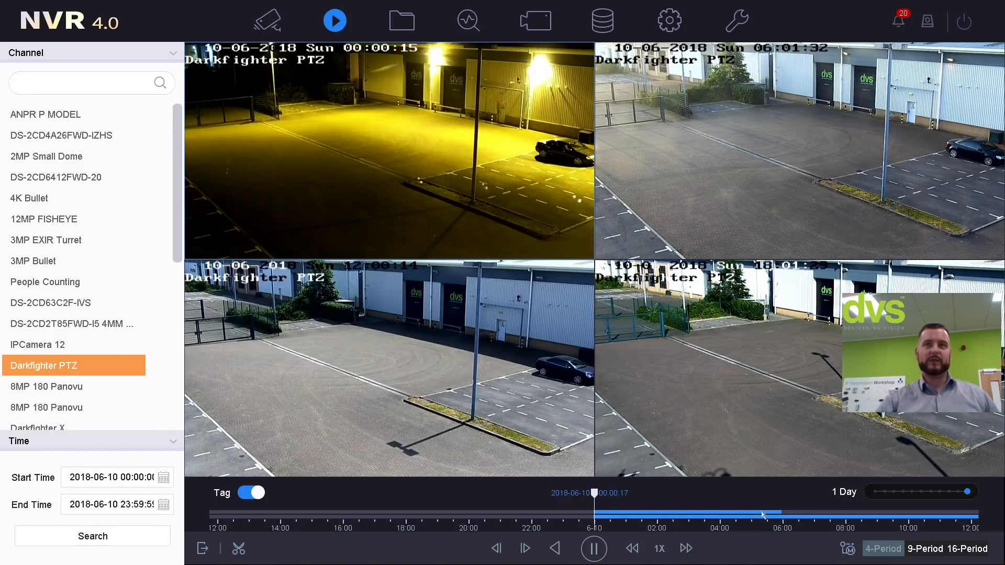
left_click_drag(721, 521, 552, 520)
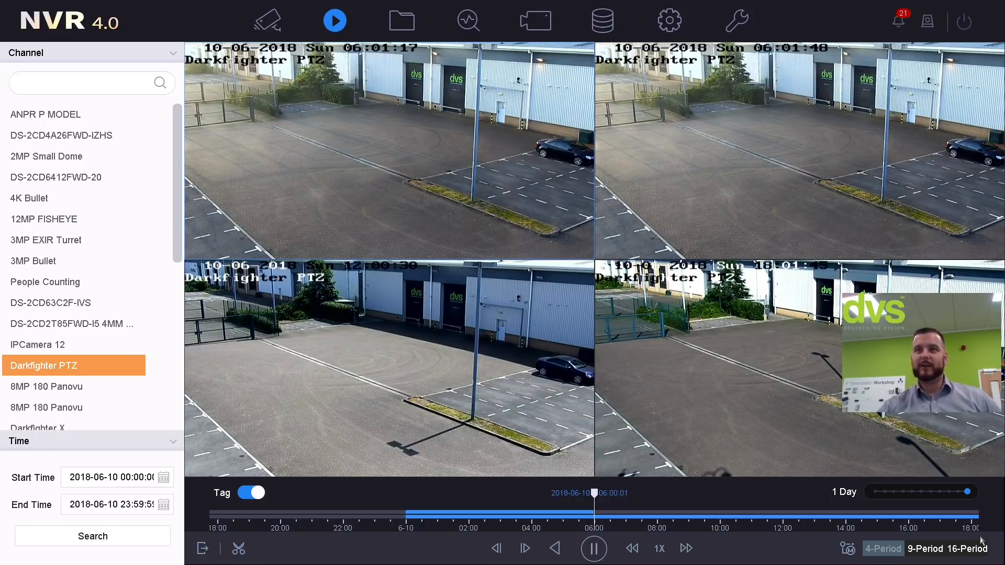
left_click(975, 553)
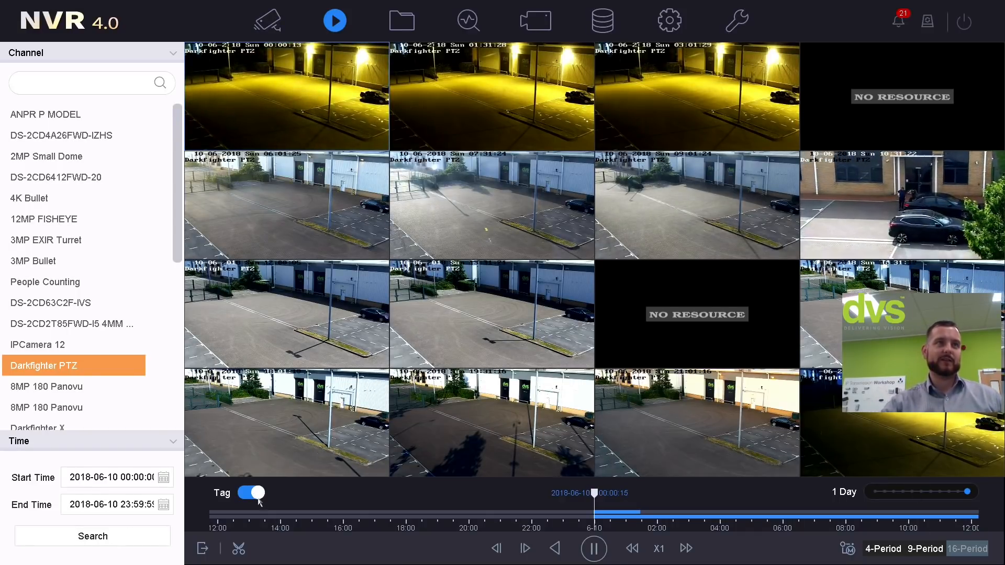
left_click(202, 548)
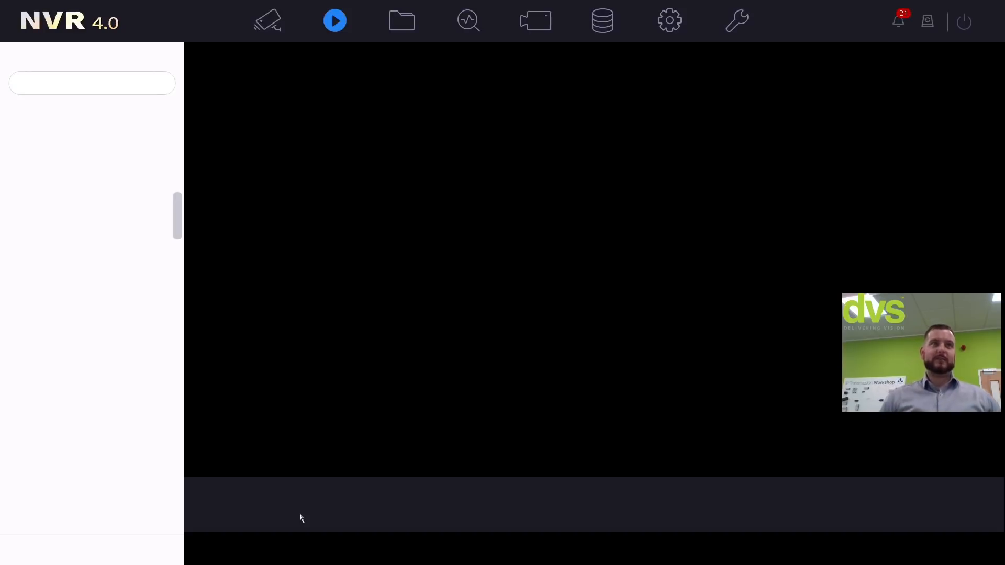
Move playback to about 00:15 on 11 June 2018, and enlarge the Darkfighter PTZ recording from the one-large, seven-small window layout.
double_click(504, 284)
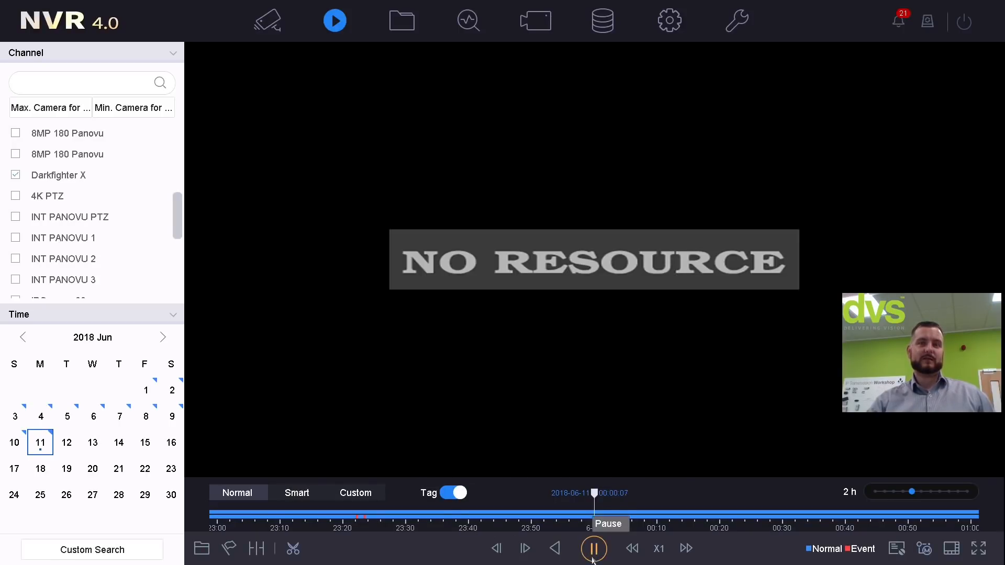
left_click_drag(652, 514, 589, 519)
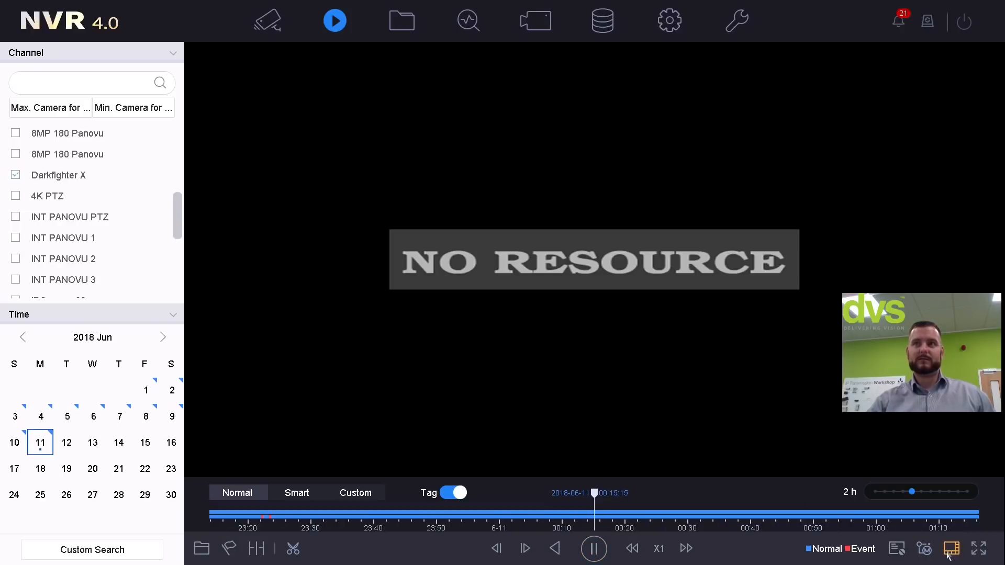
left_click(951, 548)
left_click(965, 416)
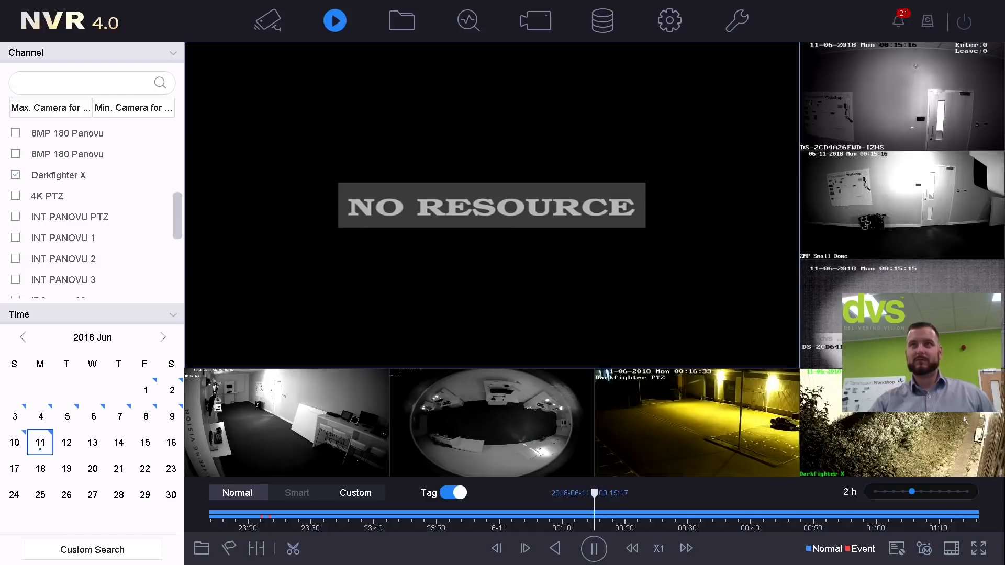
double_click(751, 409)
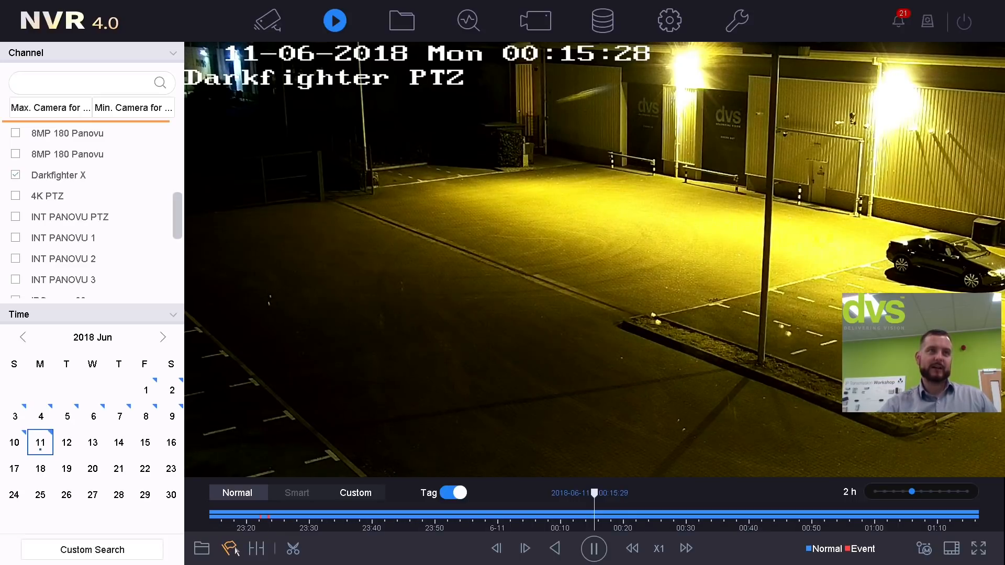
Look at the tag file page, and play the ch16 .mp4 clip from USB Flash Disk 1 as an external file before returning to playback.
left_click(230, 548)
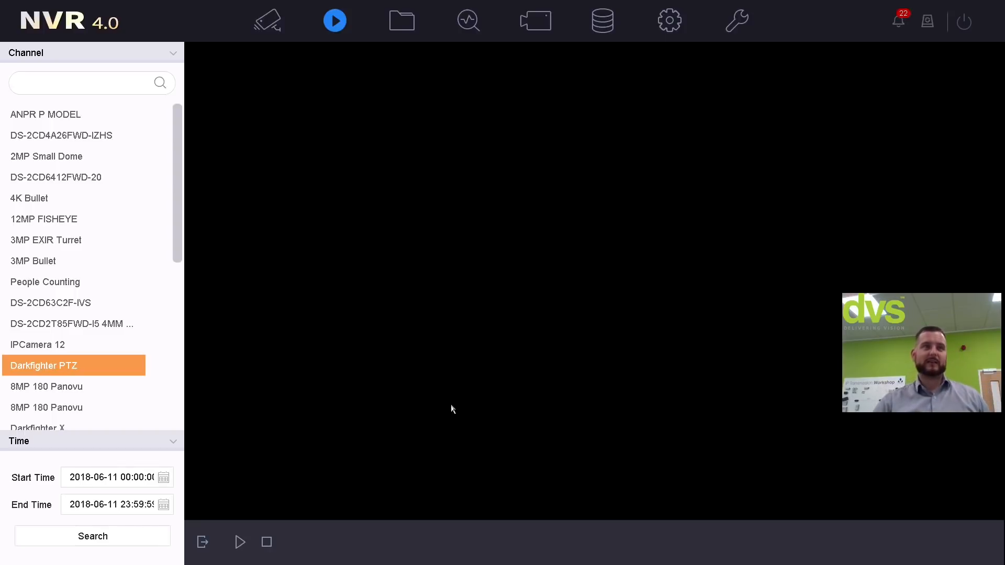
left_click(202, 543)
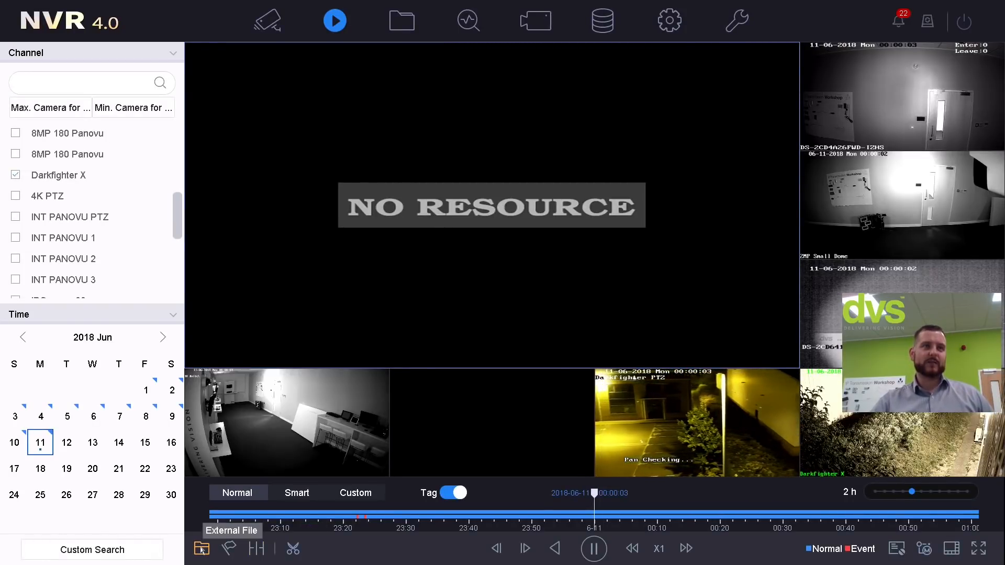
left_click(202, 549)
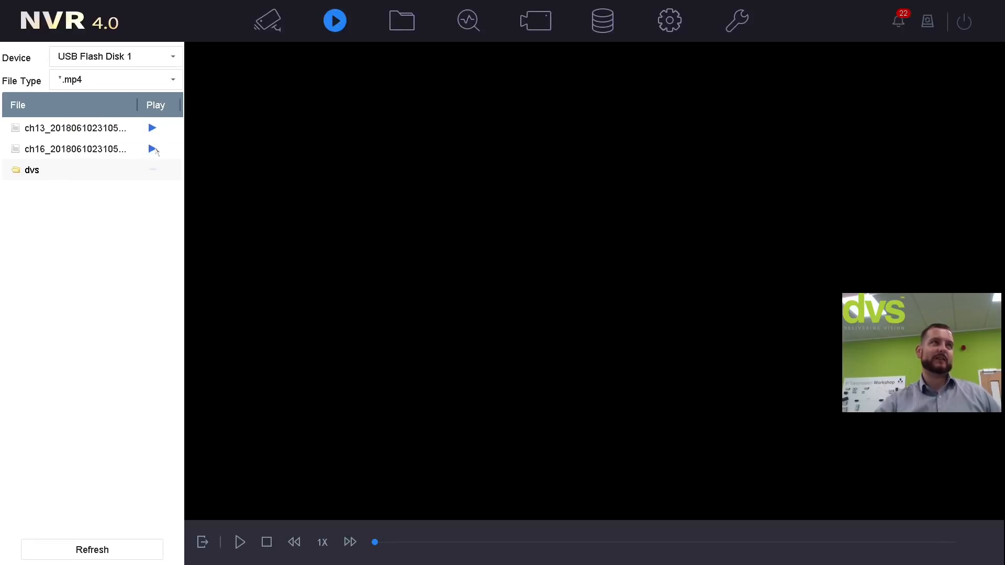
left_click(152, 149)
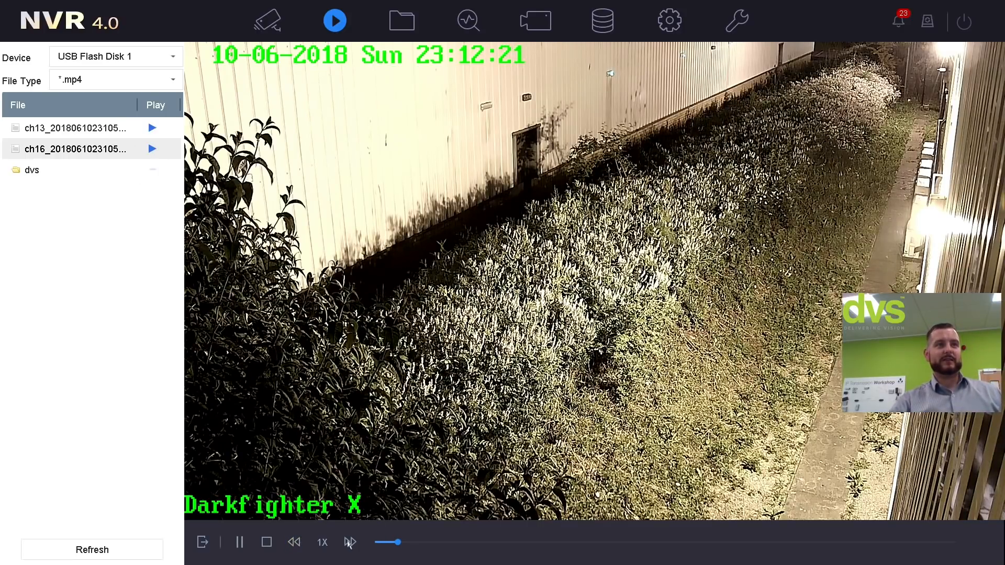
left_click(211, 550)
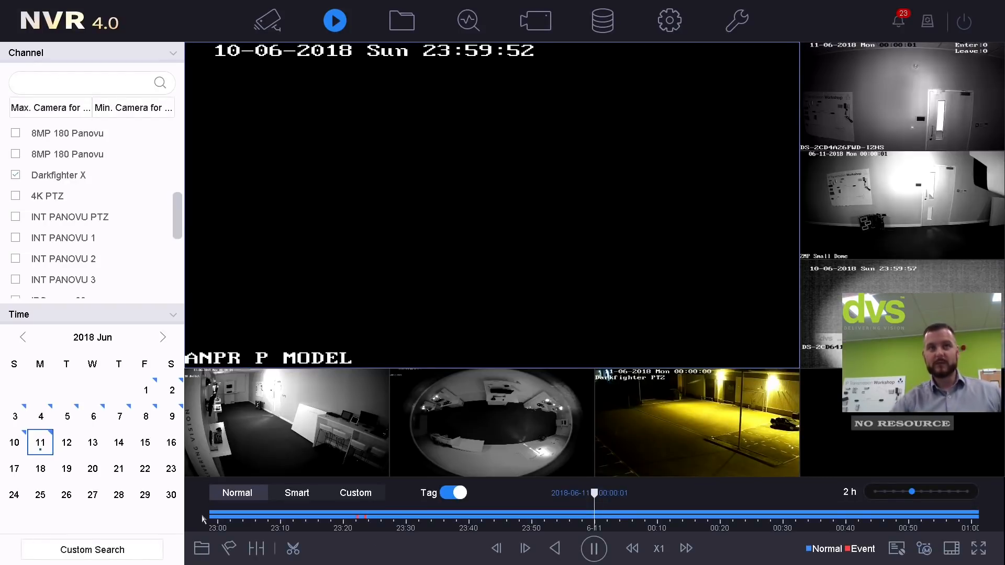
Run a custom search for recordings with the event type Vehicle on 11 June 2018.
double_click(624, 409)
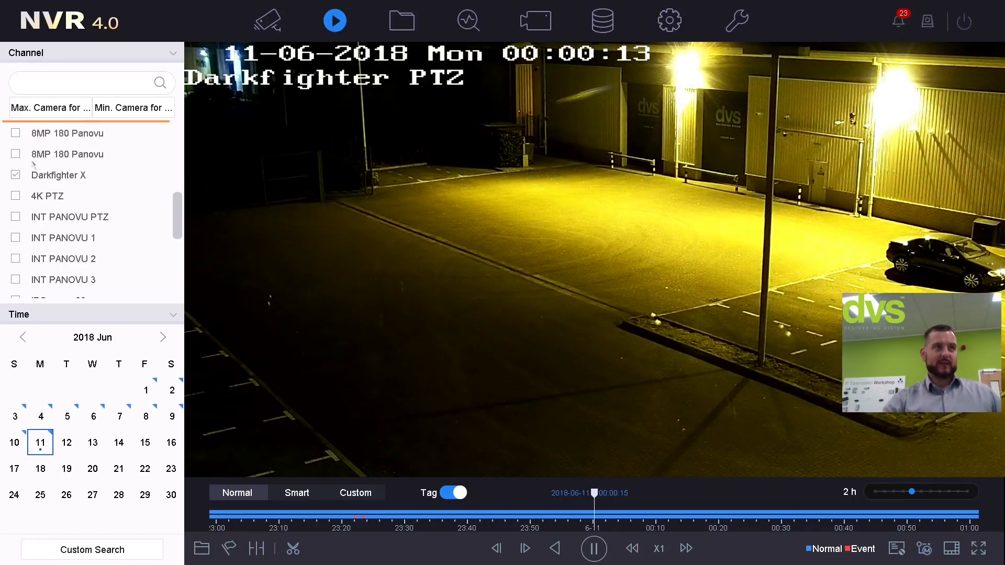
left_click(114, 553)
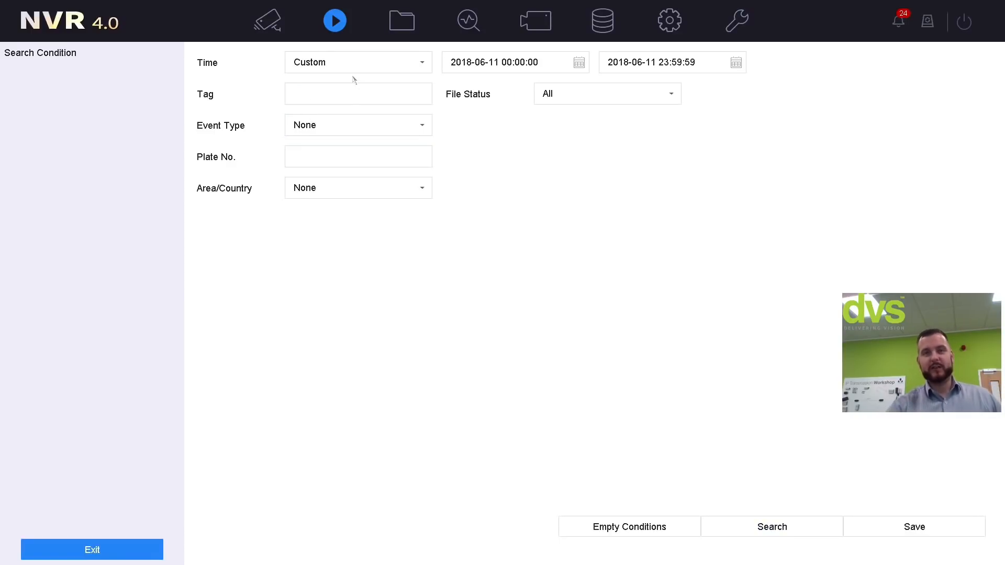
left_click(404, 91)
left_click(422, 125)
left_click(393, 125)
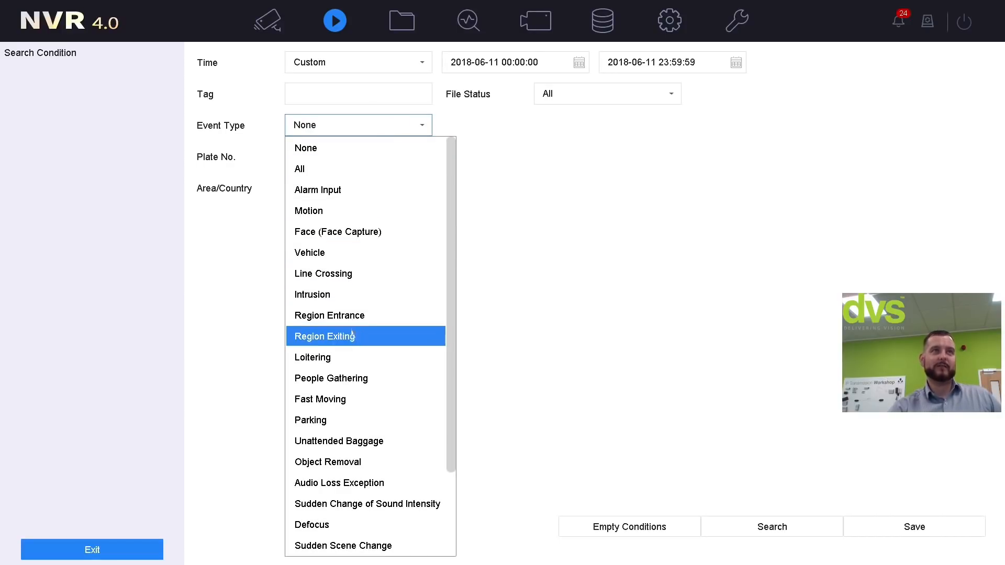
scroll(377, 358, "down", 2)
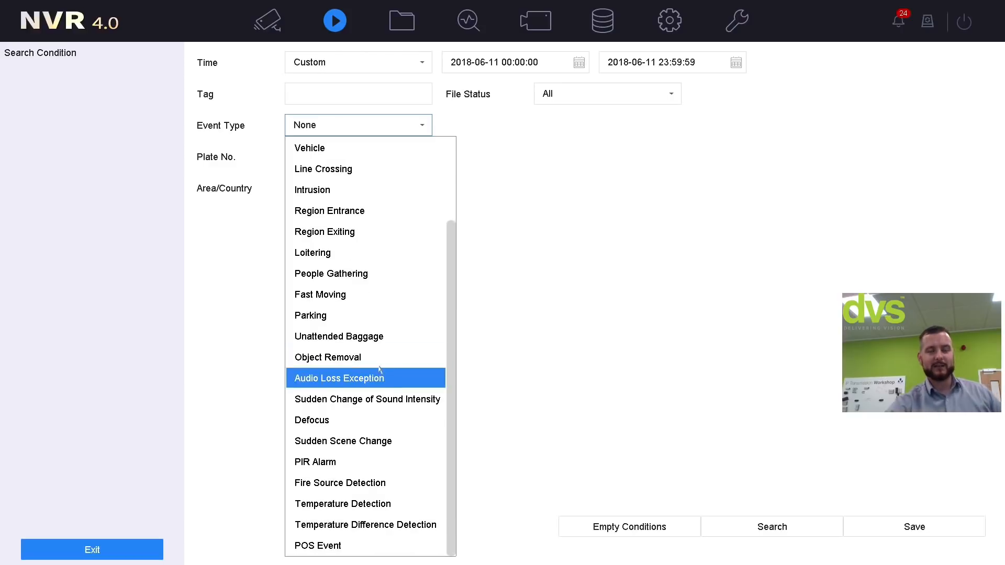
scroll(374, 314, "up", 2)
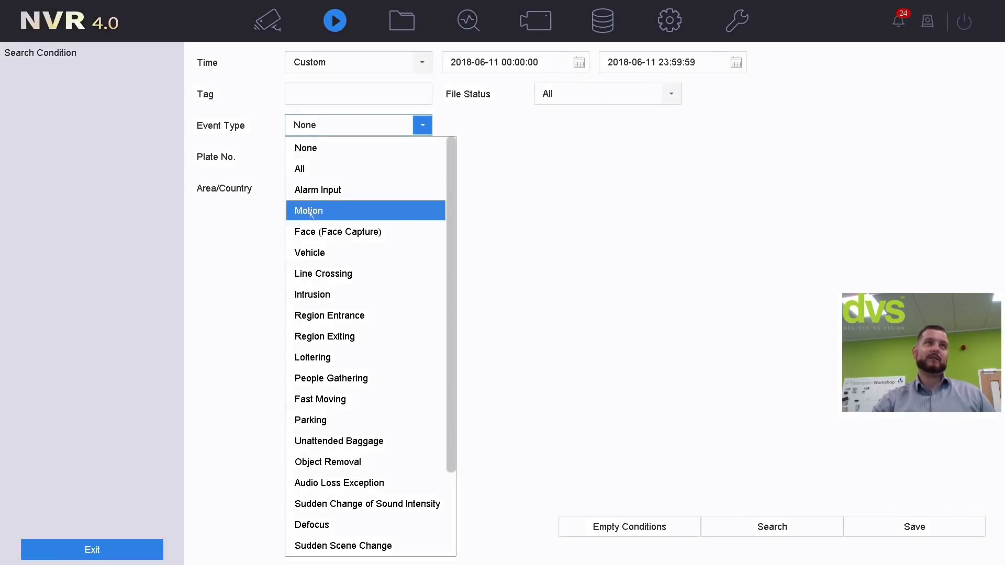
left_click(293, 257)
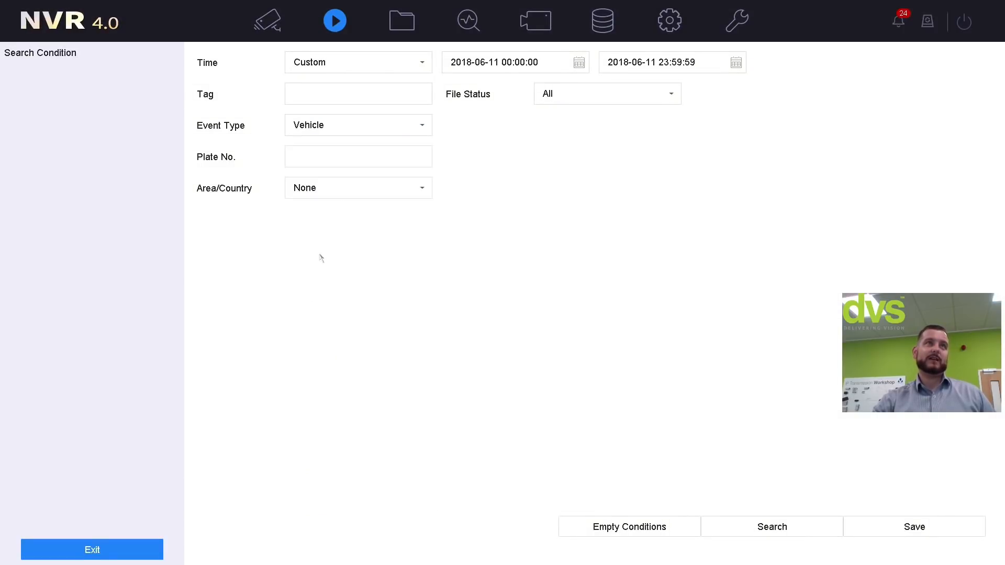
left_click(743, 525)
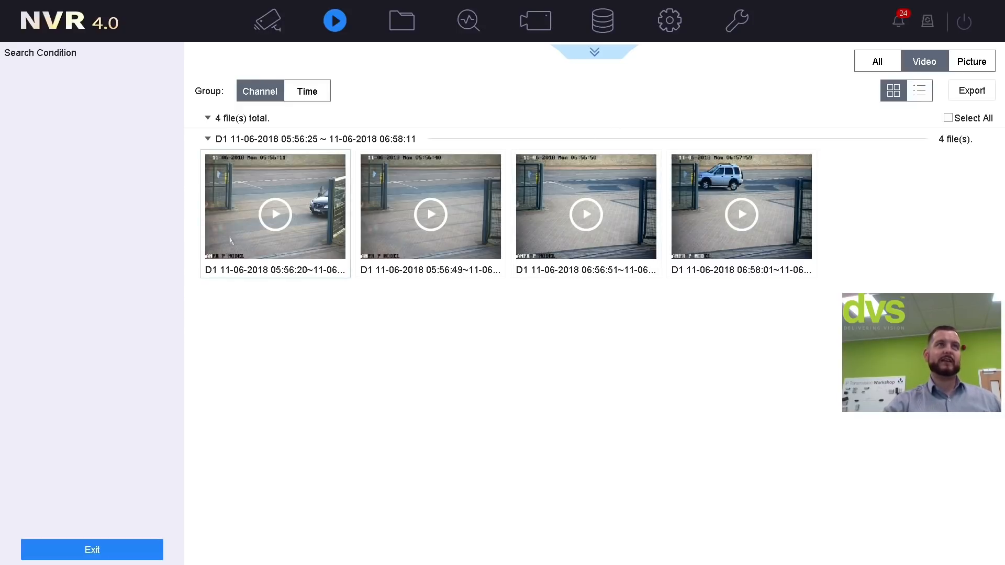
Play the first vehicle clip found, starting at 05:56:20, with the Darkfighter X channel removed from playback.
left_click(275, 215)
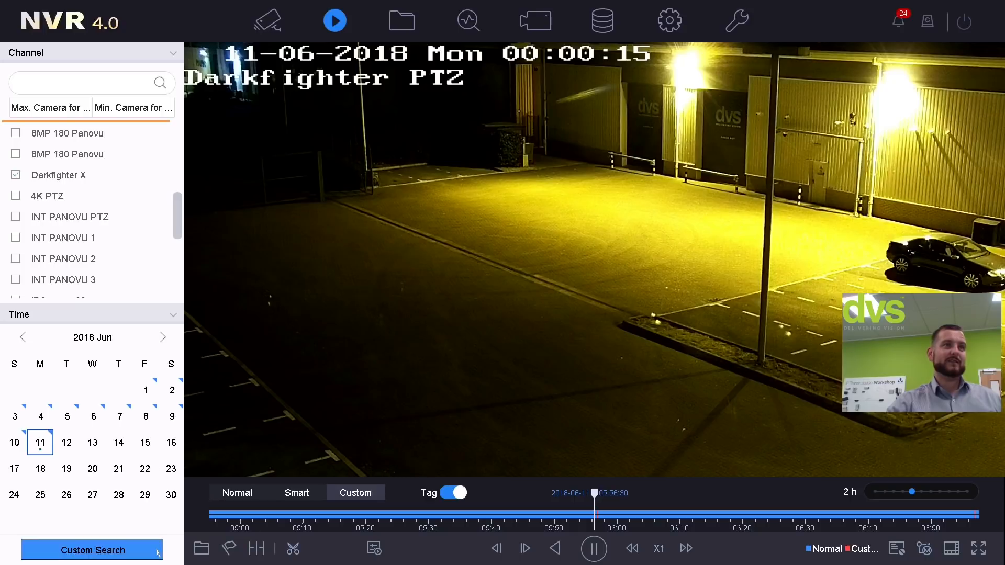
left_click(591, 549)
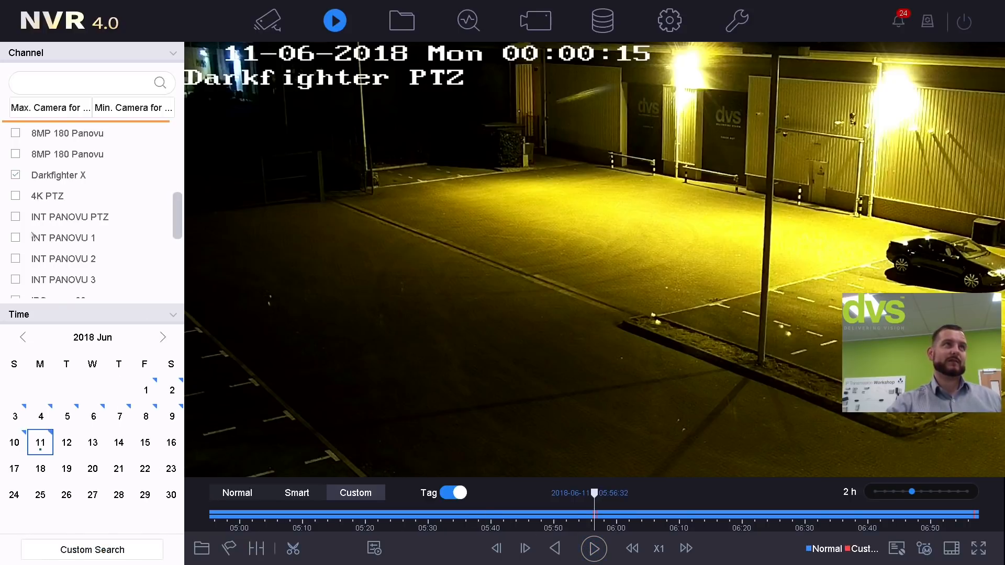
left_click(16, 175)
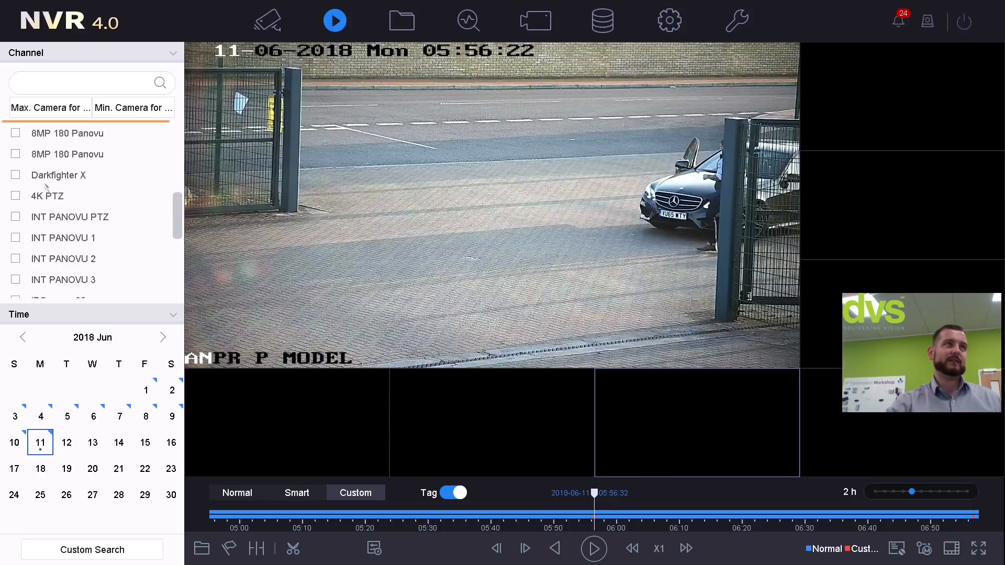
scroll(106, 205, "down", 1)
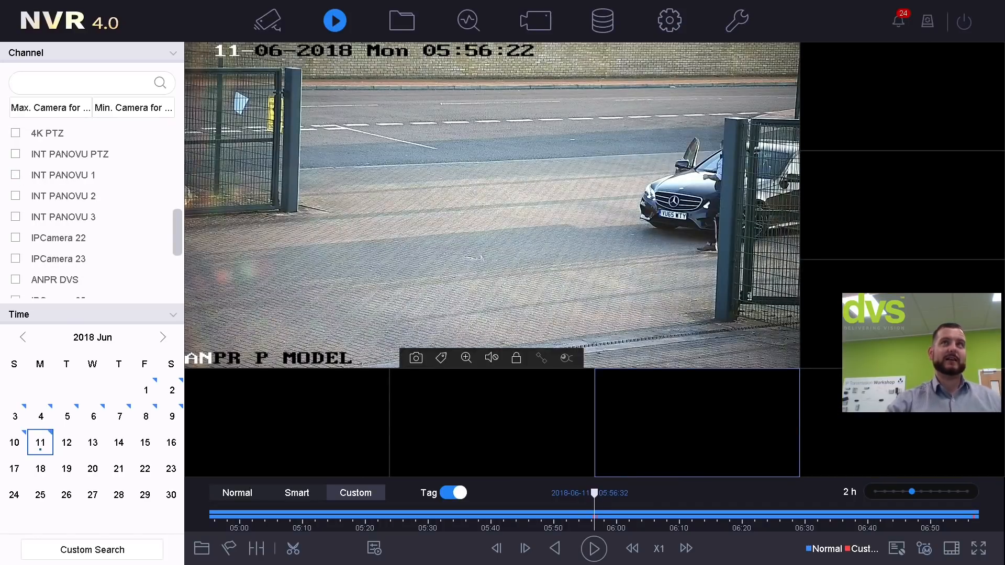
left_click(601, 556)
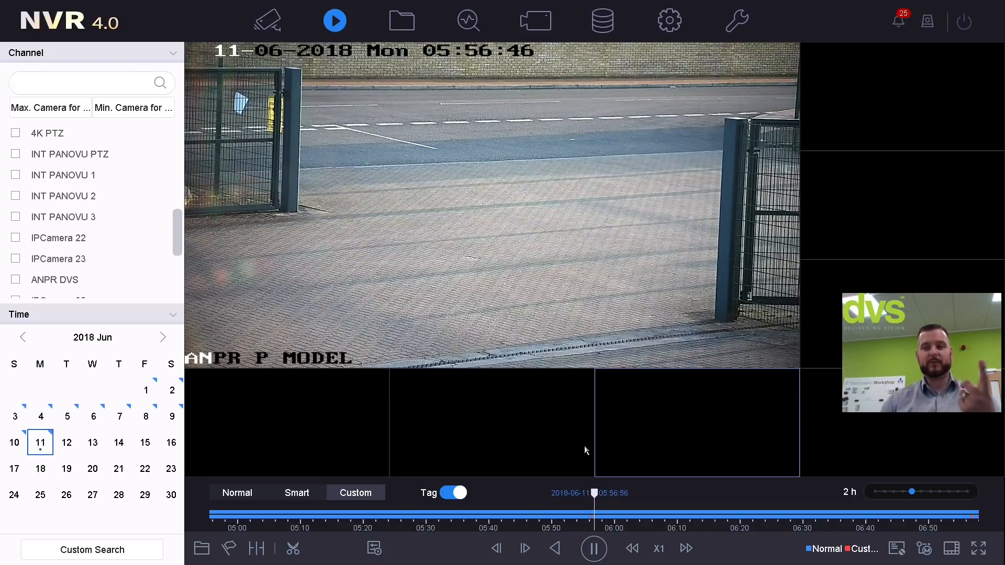
mouse_move(465, 220)
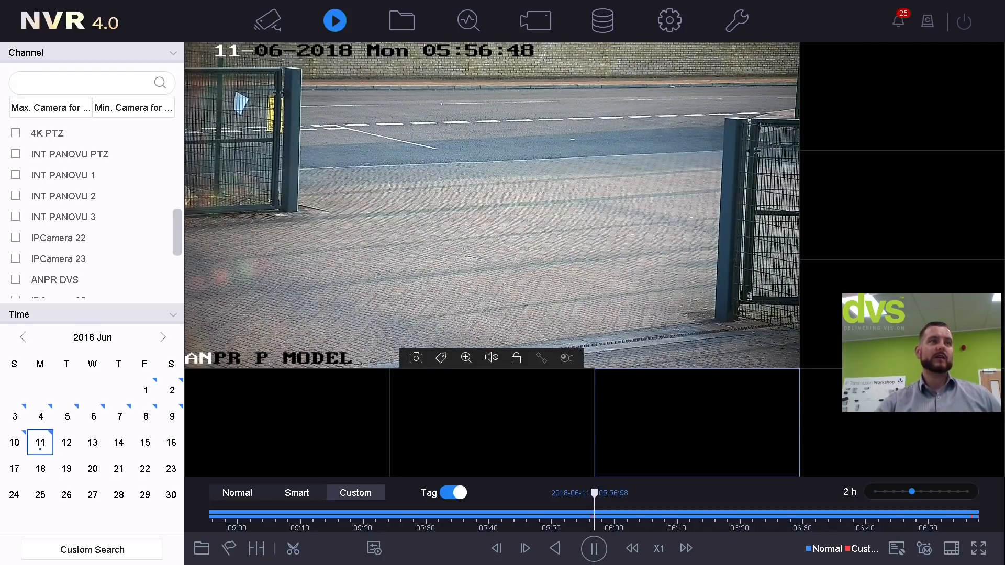
Try turning off Do not Play Normal Videos in the play strategy, and discard the change.
left_click(375, 548)
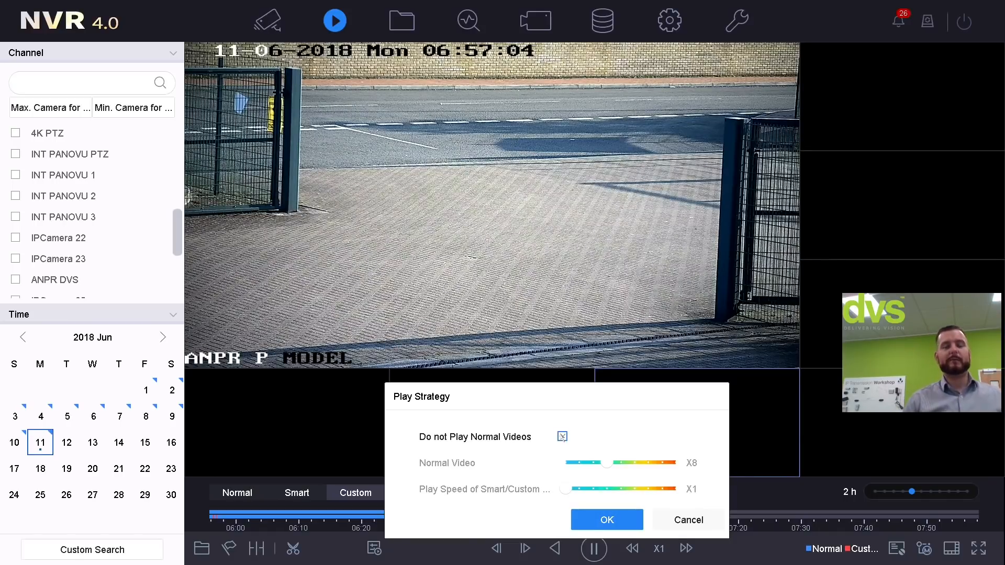
left_click(562, 437)
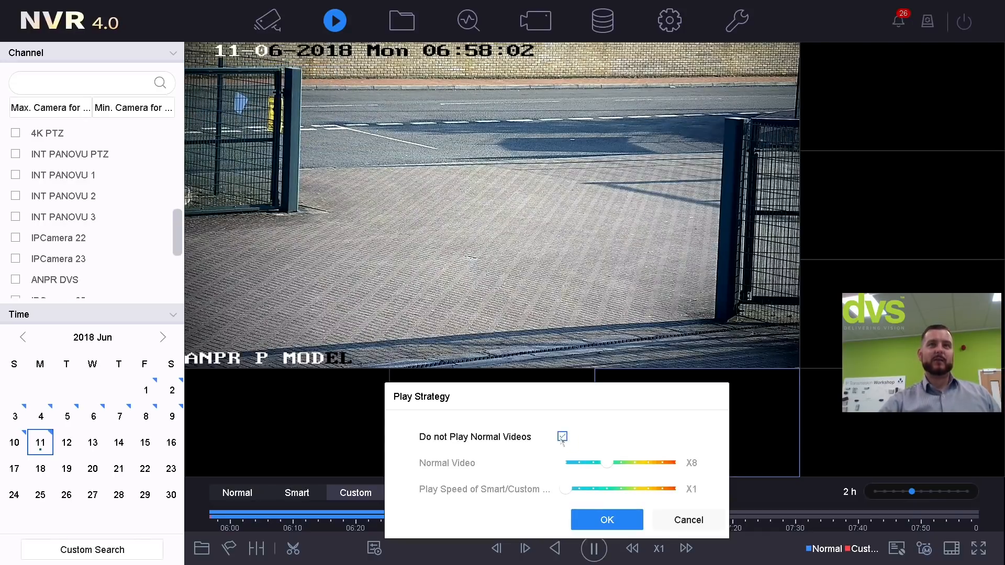
left_click(563, 437)
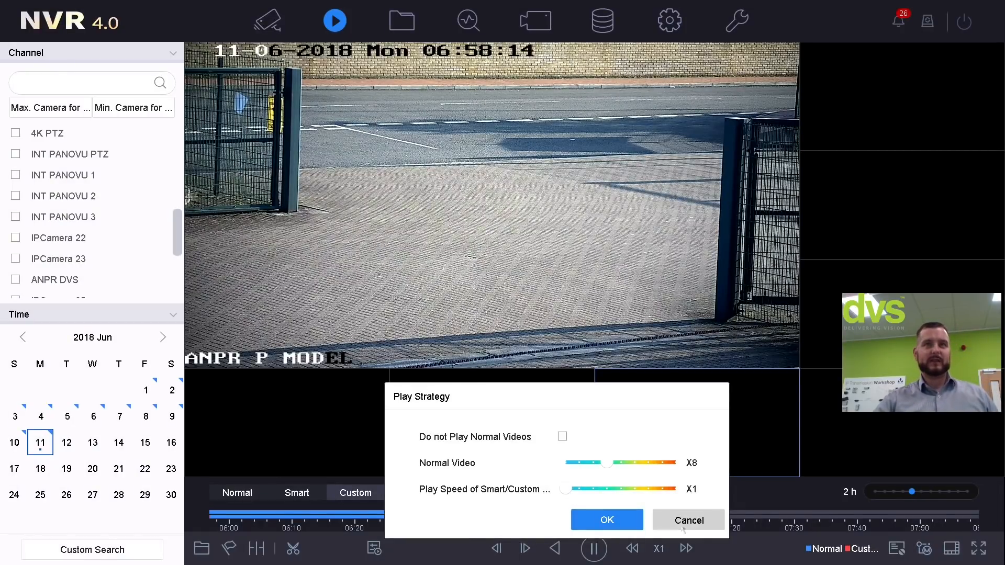
left_click(698, 521)
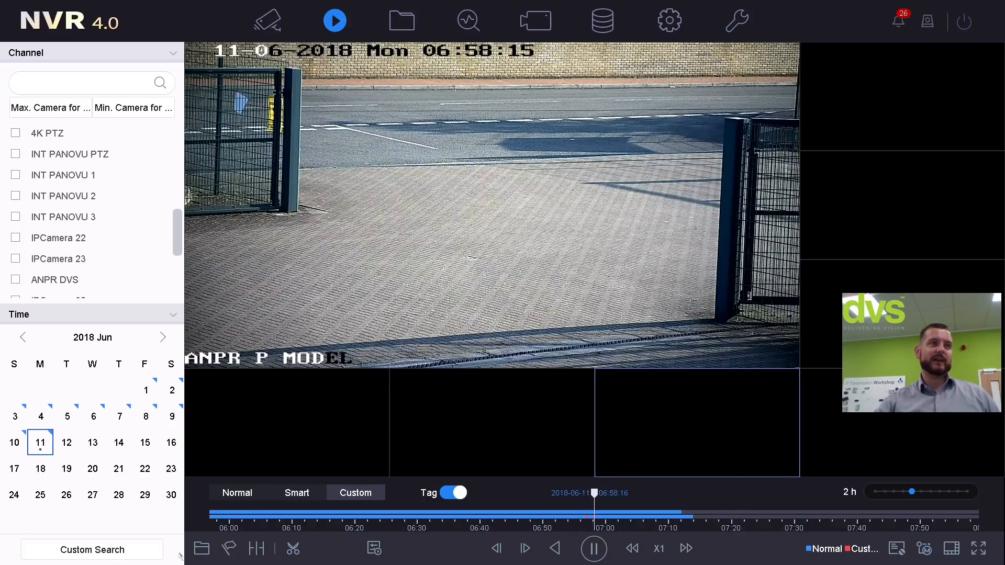
Review the custom search results with both videos and pictures listed, and return to playback.
left_click(131, 548)
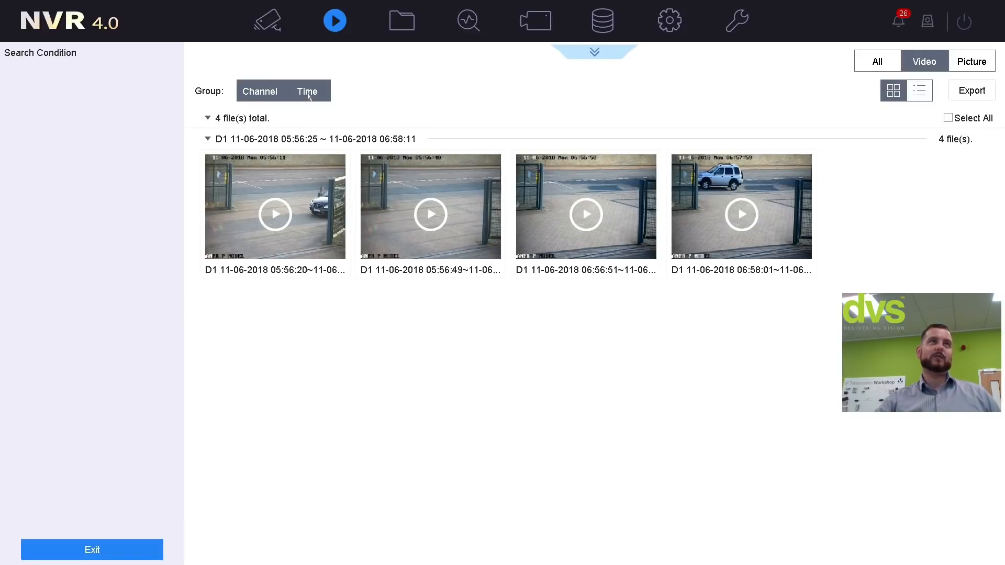
left_click(884, 61)
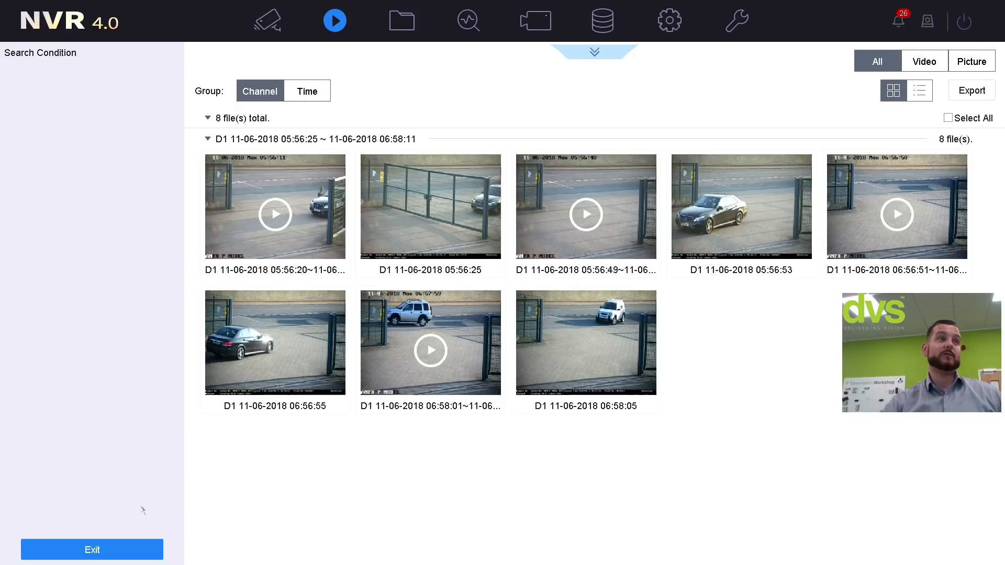
left_click(129, 545)
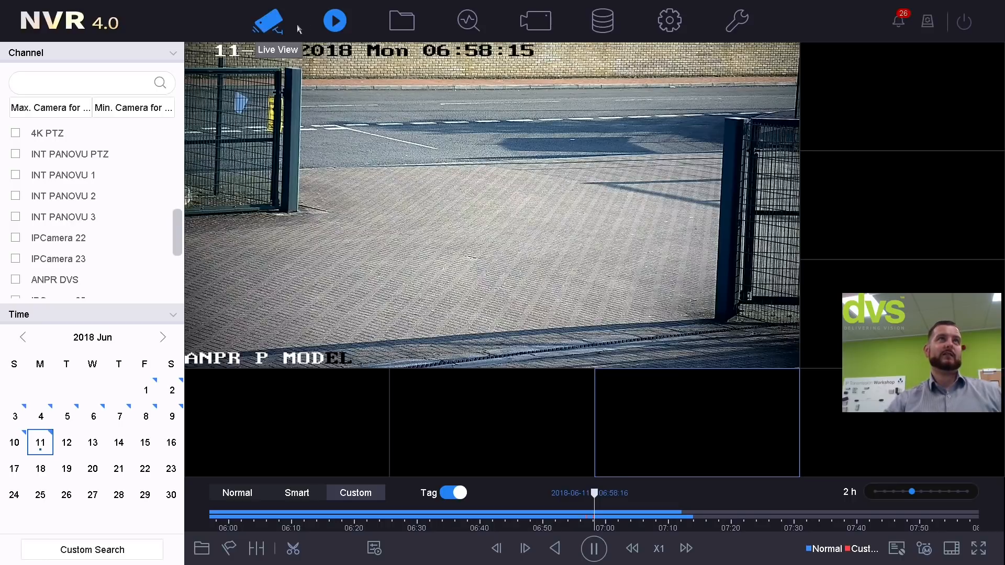
Play back the 11 June 2018 recording of the 3MP EXIR Turret camera alone.
scroll(124, 195, "down", 2)
scroll(123, 195, "down", 2)
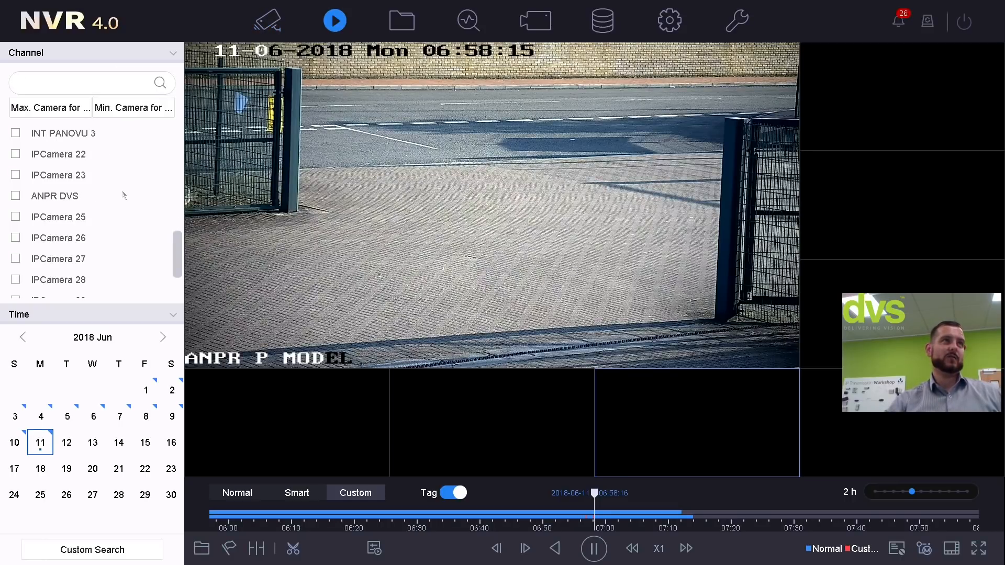
scroll(128, 199, "down", 1)
scroll(142, 183, "up", 8)
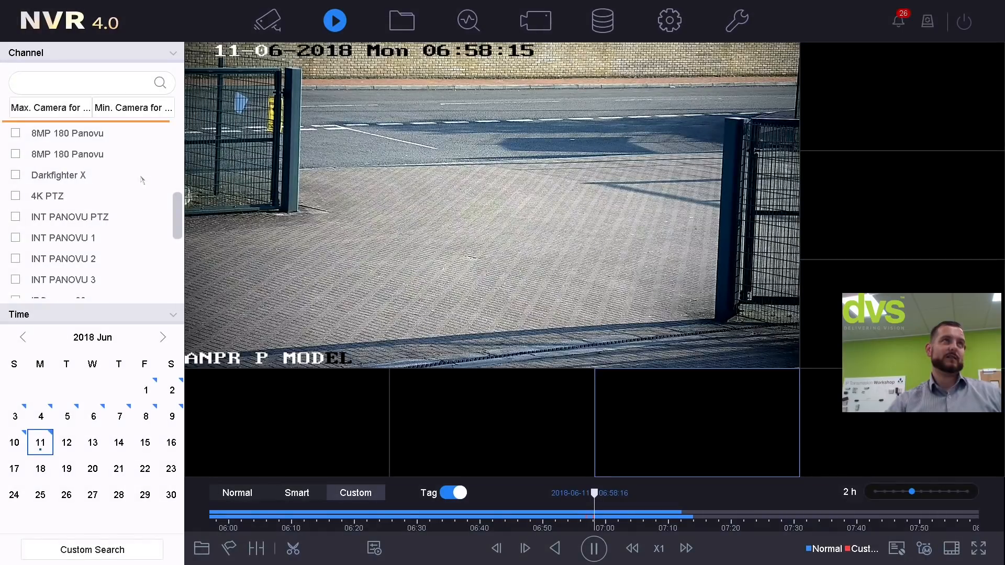
scroll(141, 180, "up", 7)
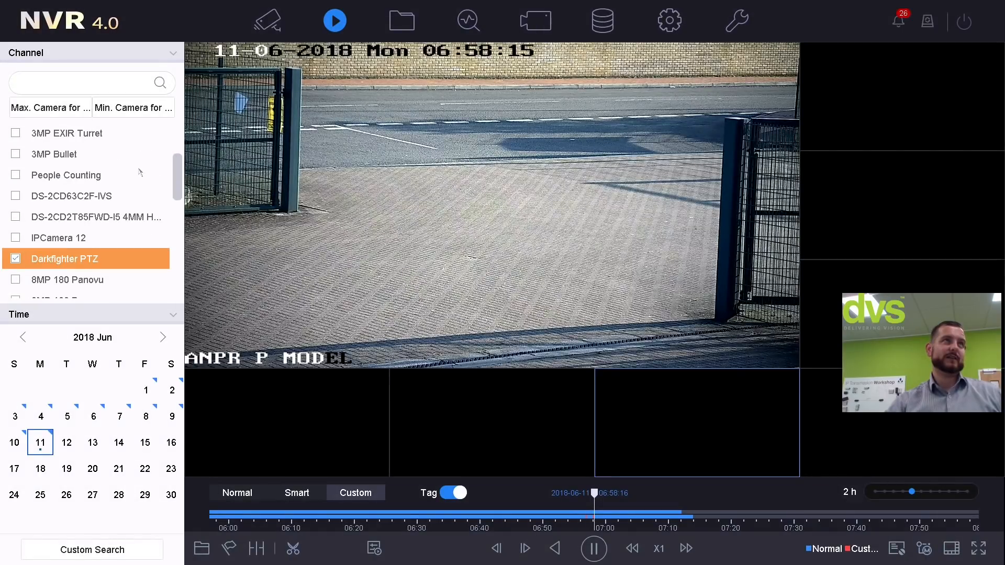
left_click(14, 136)
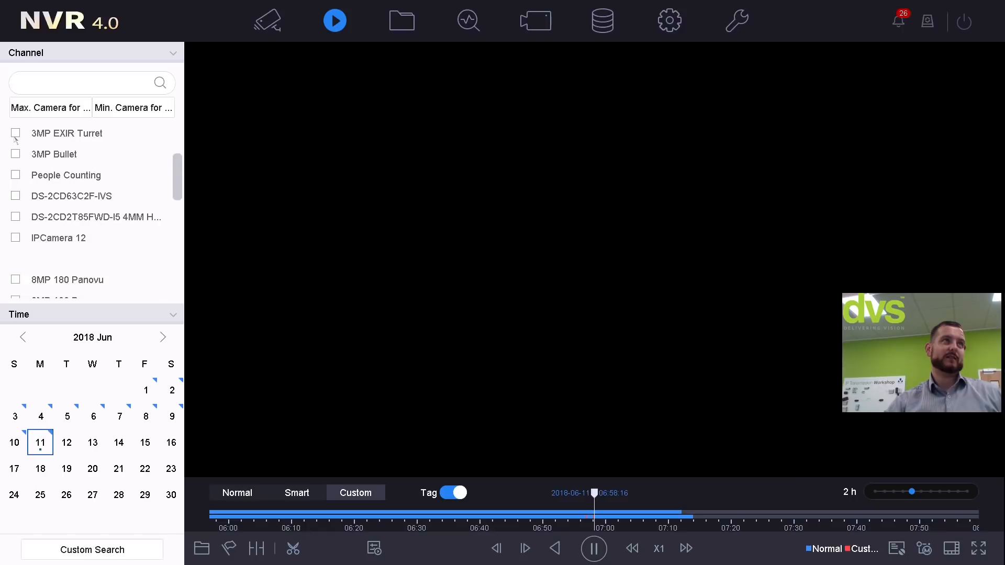
scroll(35, 251, "up", 5)
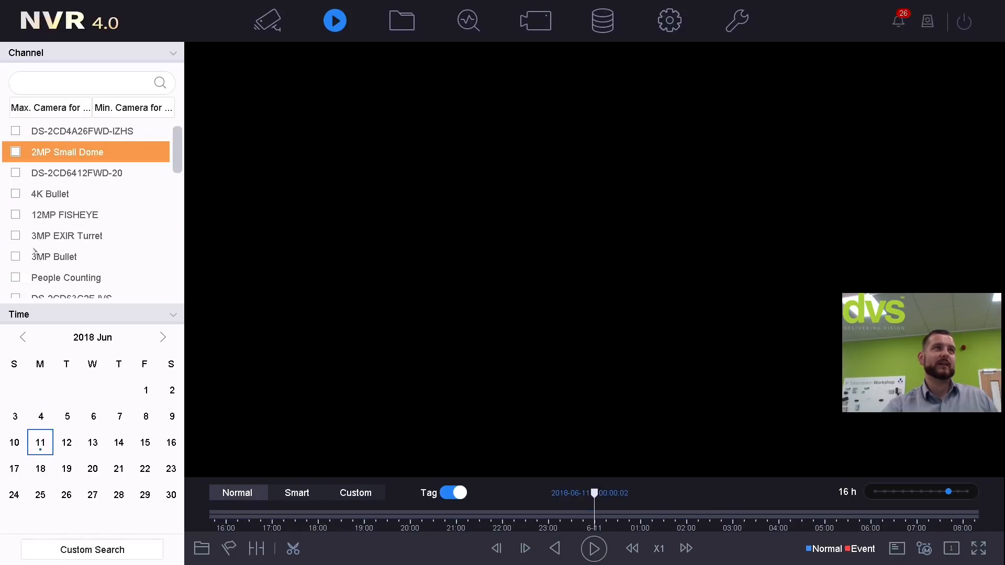
left_click(35, 237)
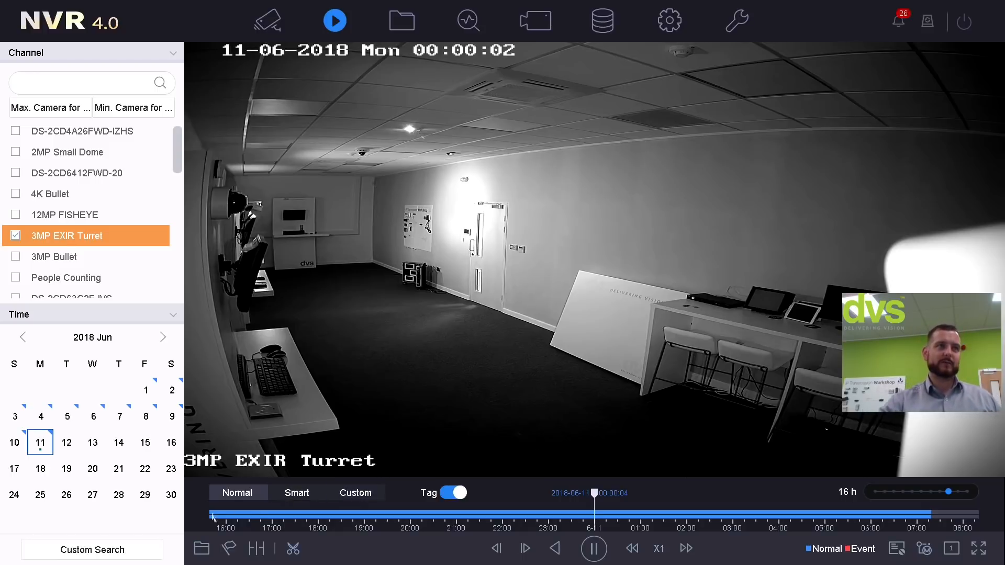
Switch to Smart playback and draw a diagonal line-crossing line across the carpet in front of the door.
left_click(303, 493)
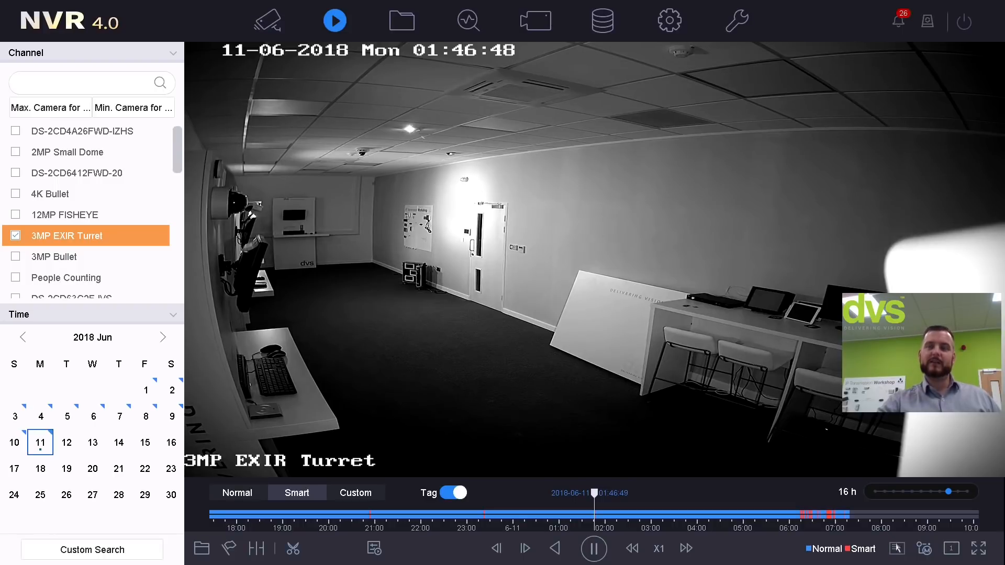
mouse_move(529, 258)
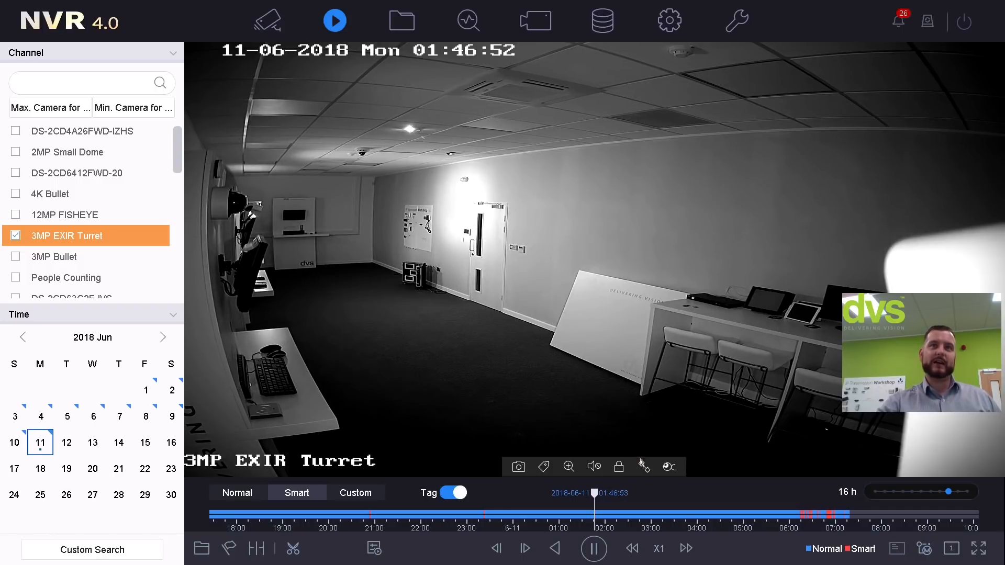
mouse_move(644, 464)
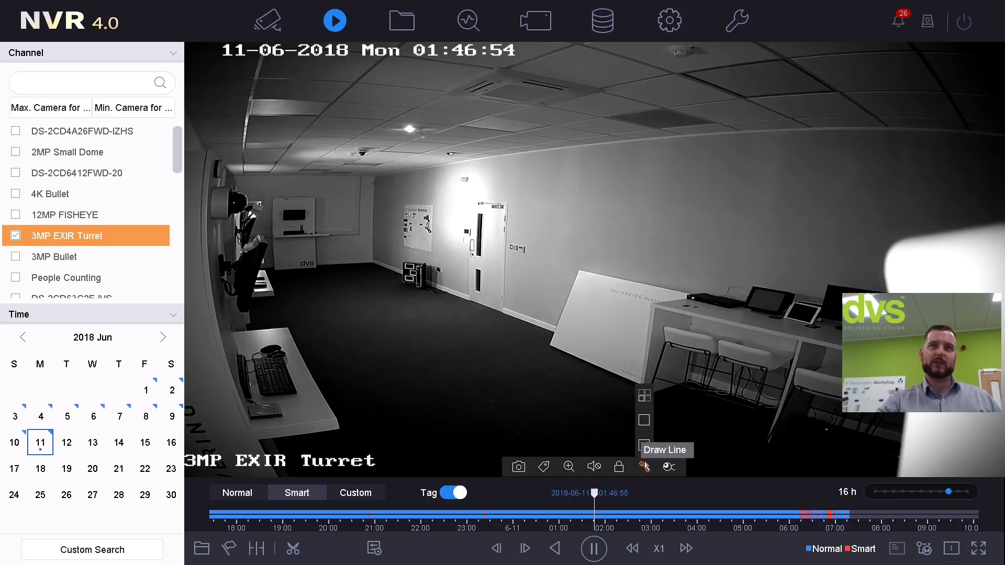
left_click(644, 466)
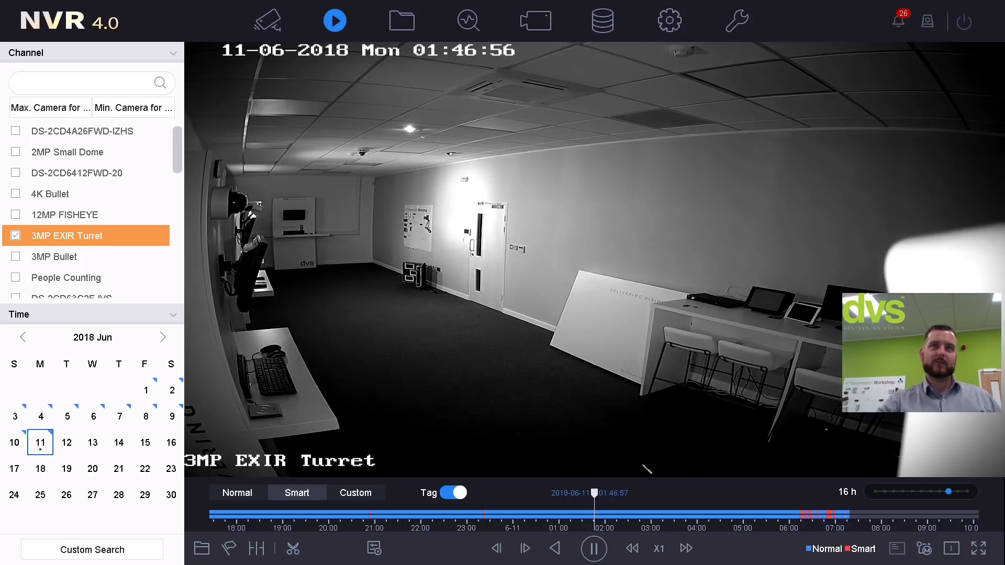
left_click_drag(353, 282, 453, 358)
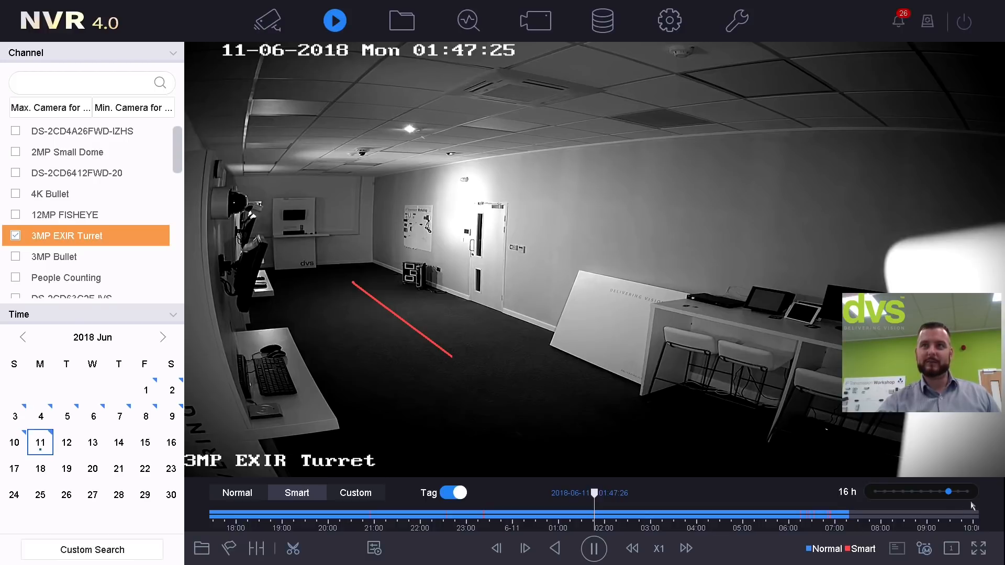
Set the timeline span to 4 h, move playback to the 06:24 footage, and pause at 06:26:13.
left_click(922, 492)
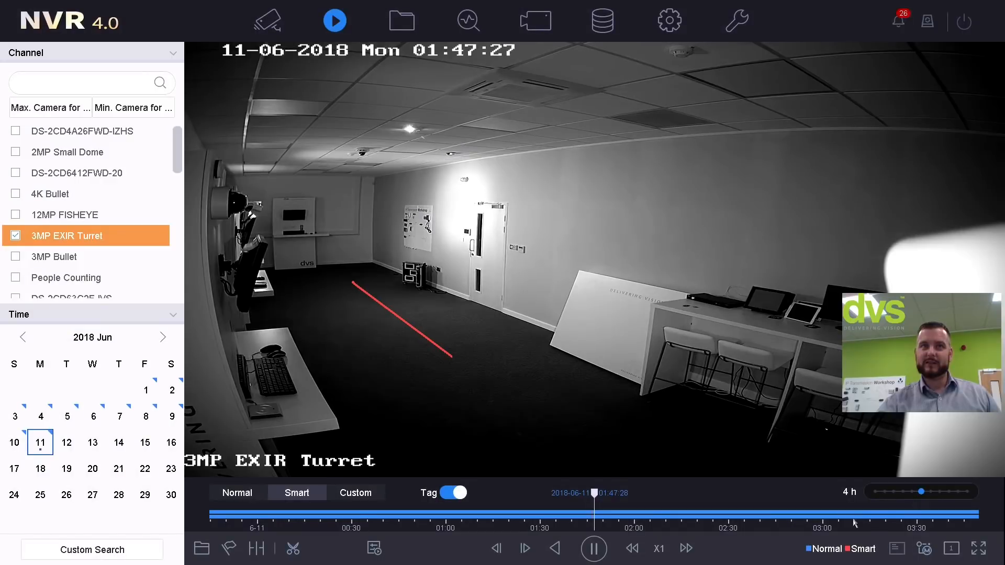
left_click_drag(842, 519, 391, 521)
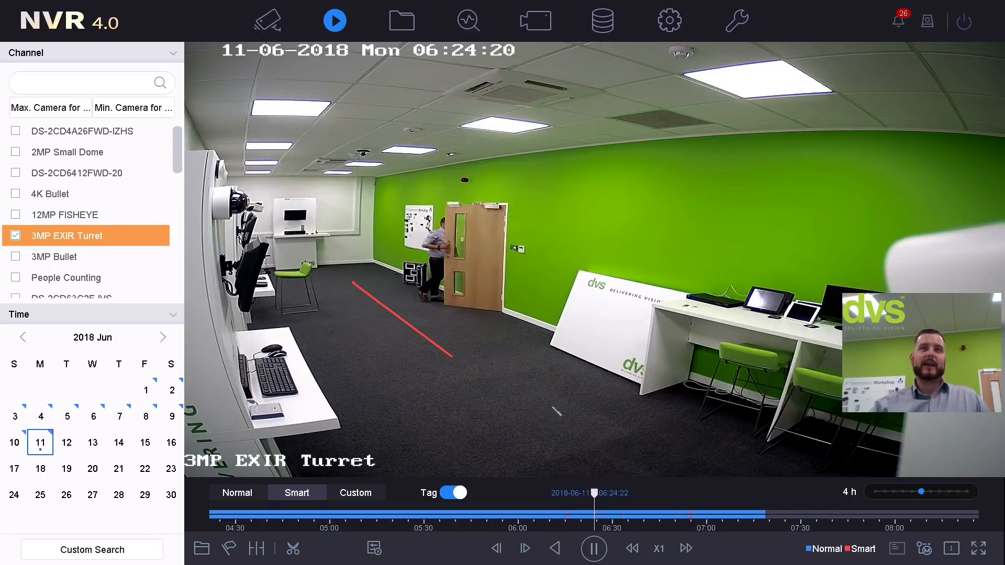
left_click(593, 548)
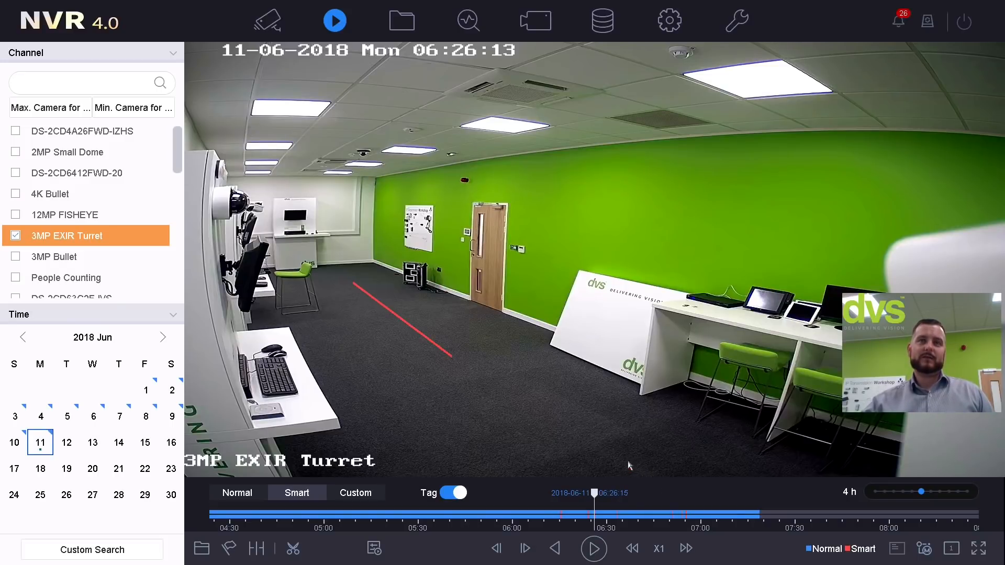
Replace the crossing line with a four-sided detection region on the carpet in front of the door.
mouse_move(644, 465)
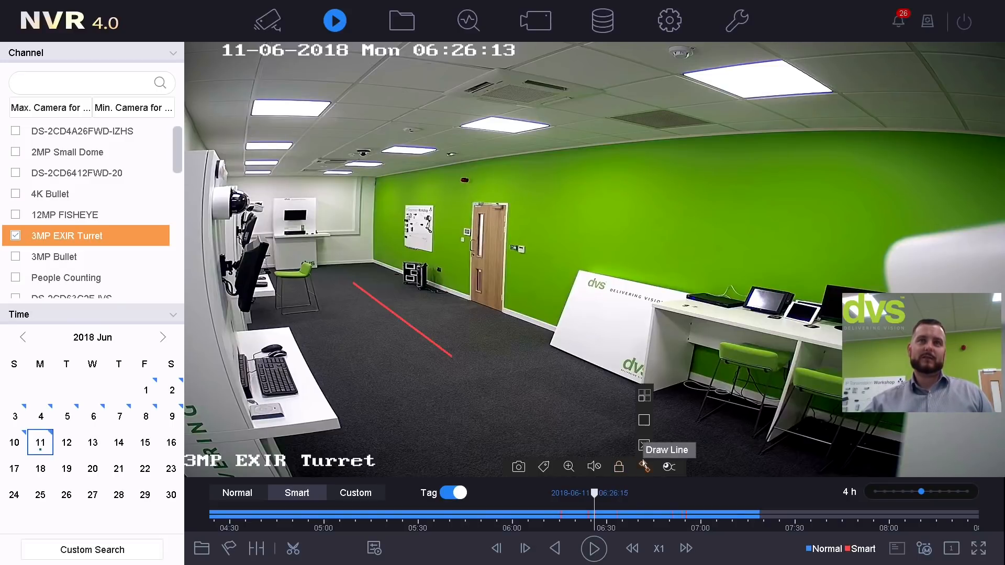
left_click(648, 424)
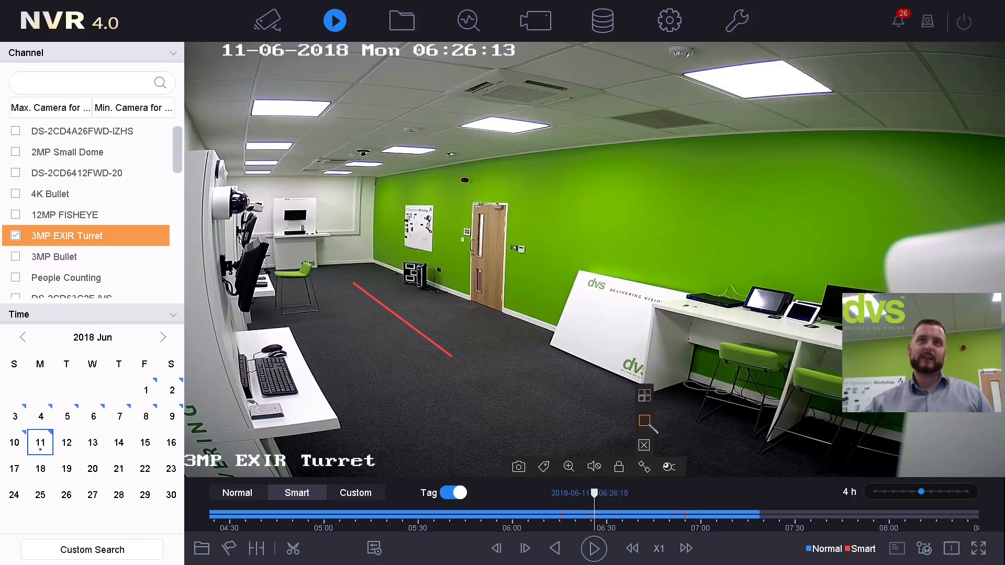
left_click(335, 283)
left_click(501, 284)
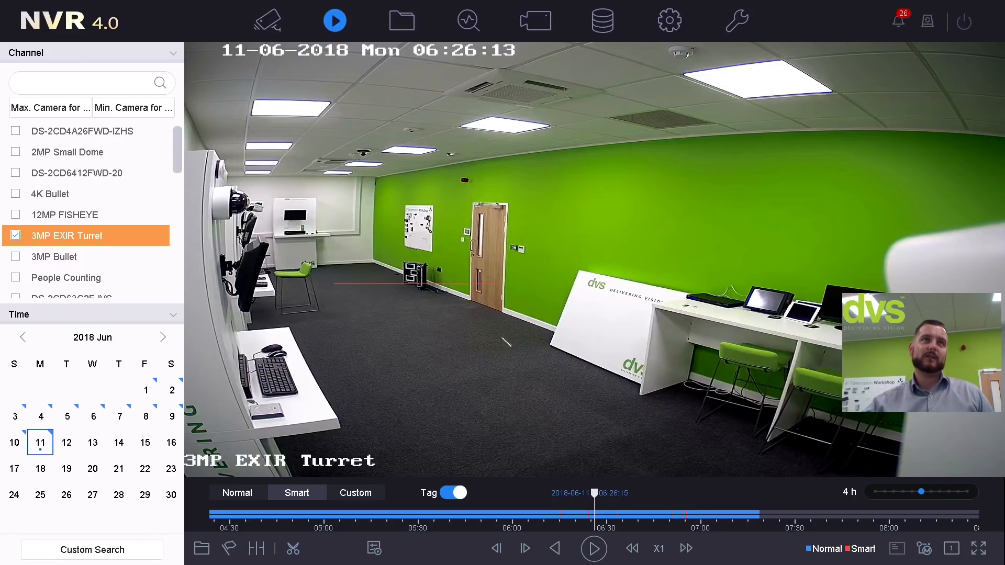
left_click(511, 371)
left_click(335, 365)
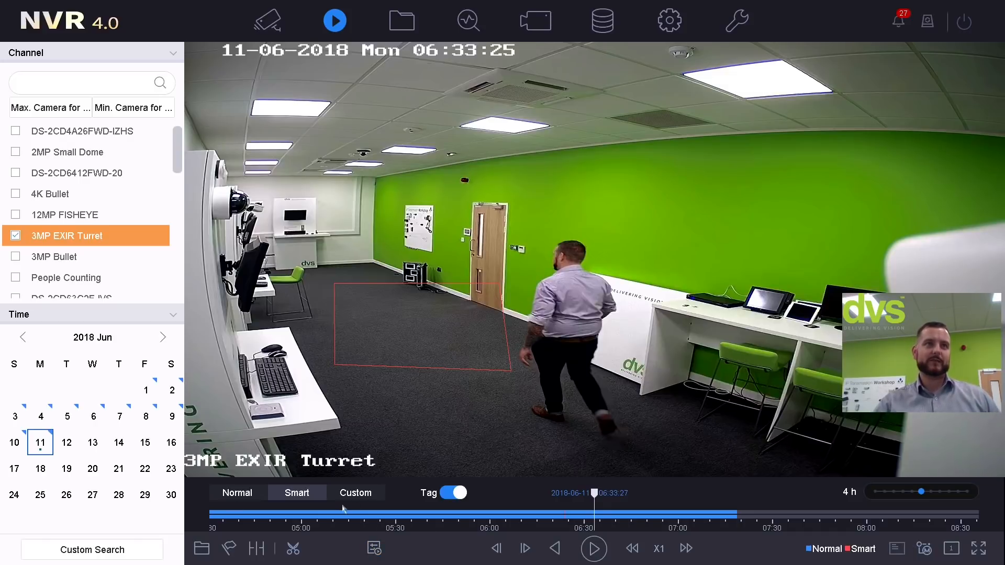
Preview the recording's thumbnails along the timeline just before the paused position.
left_click(449, 495)
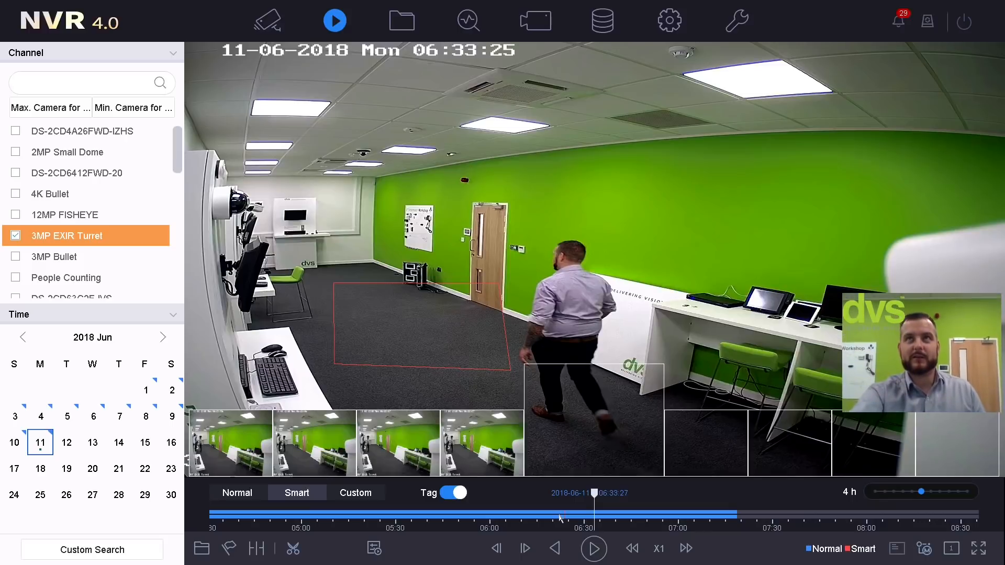
mouse_move(560, 518)
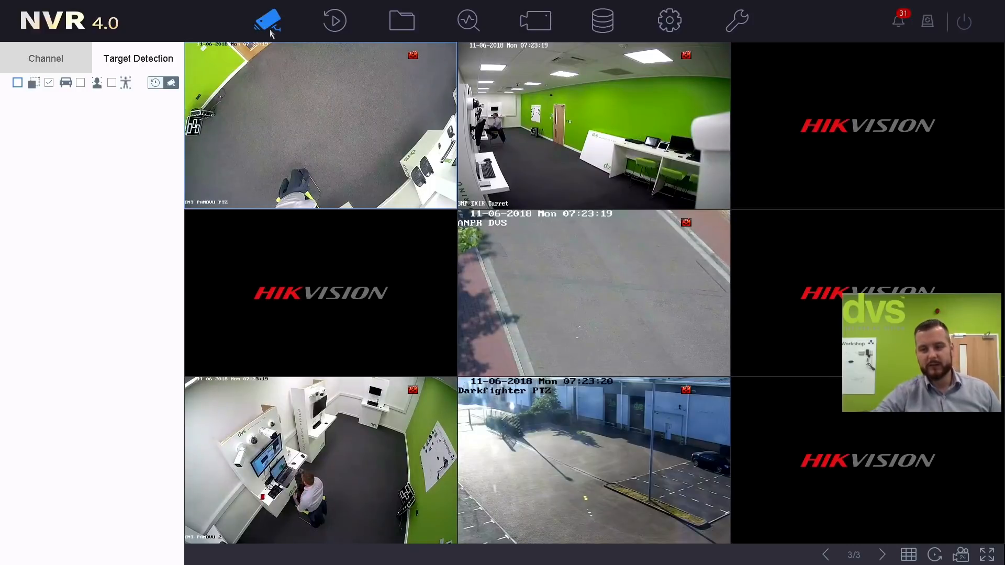
View the Logout, ShutDown and Reboot options from live view, and close them without choosing one.
left_click(302, 51)
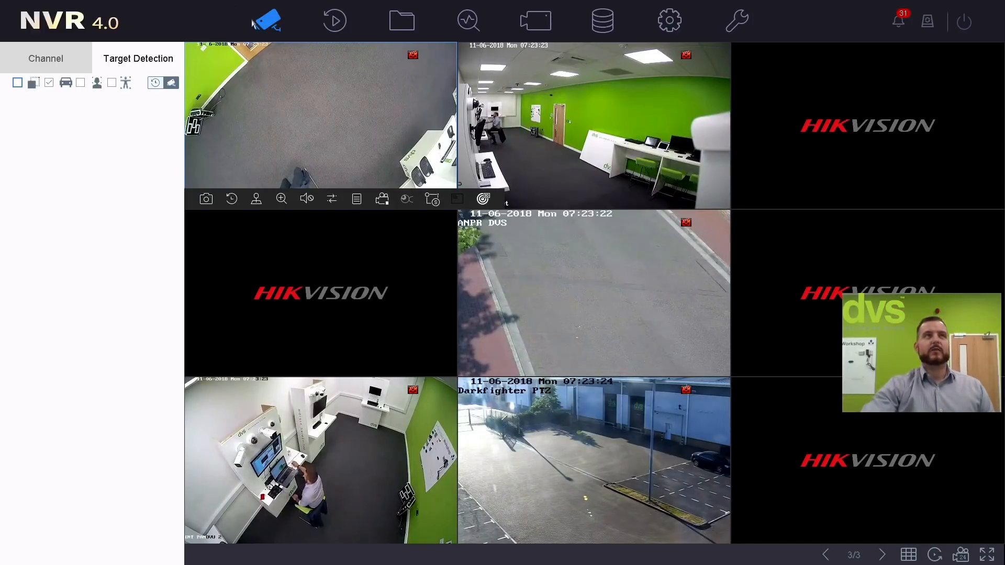
left_click(329, 23)
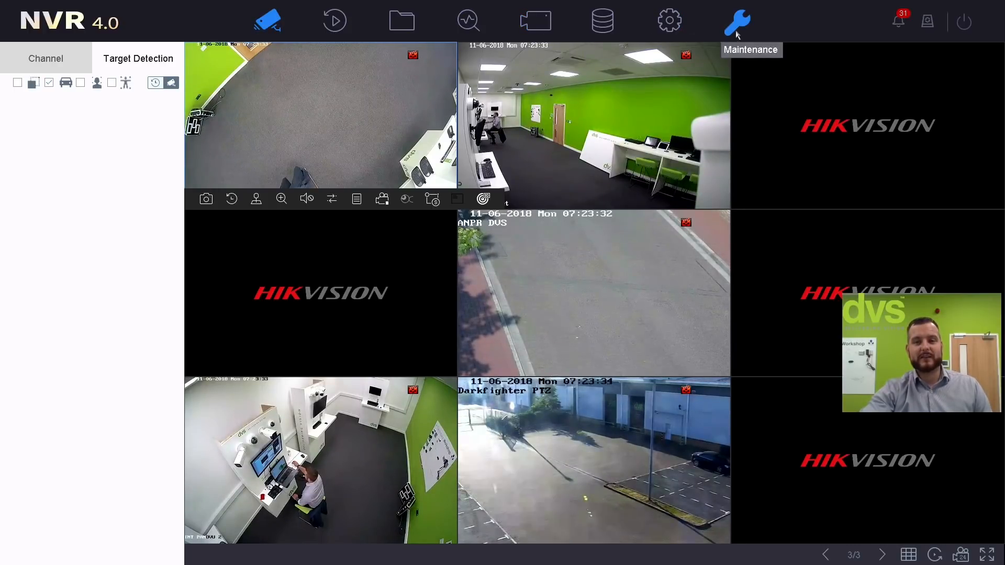
left_click(965, 25)
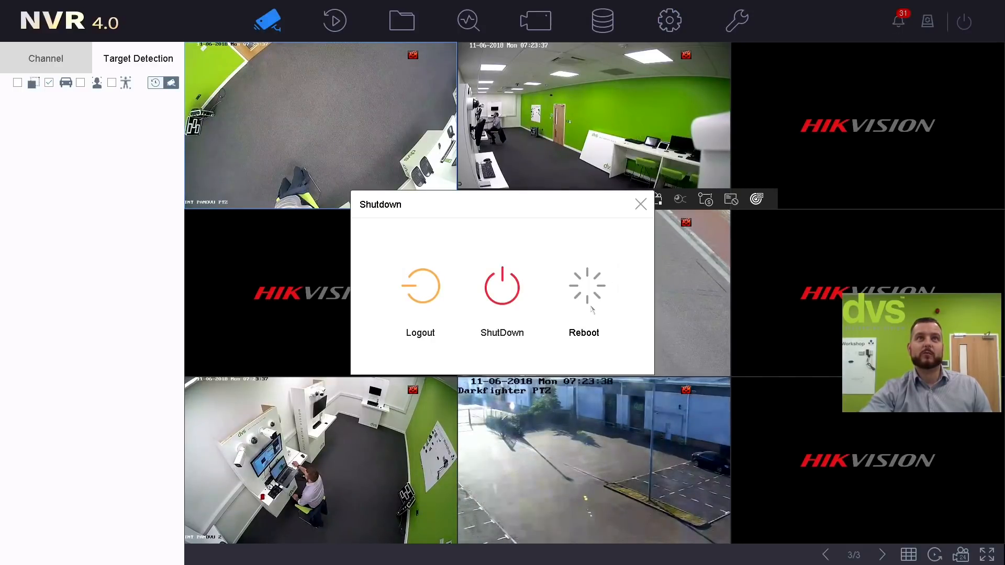
left_click(641, 204)
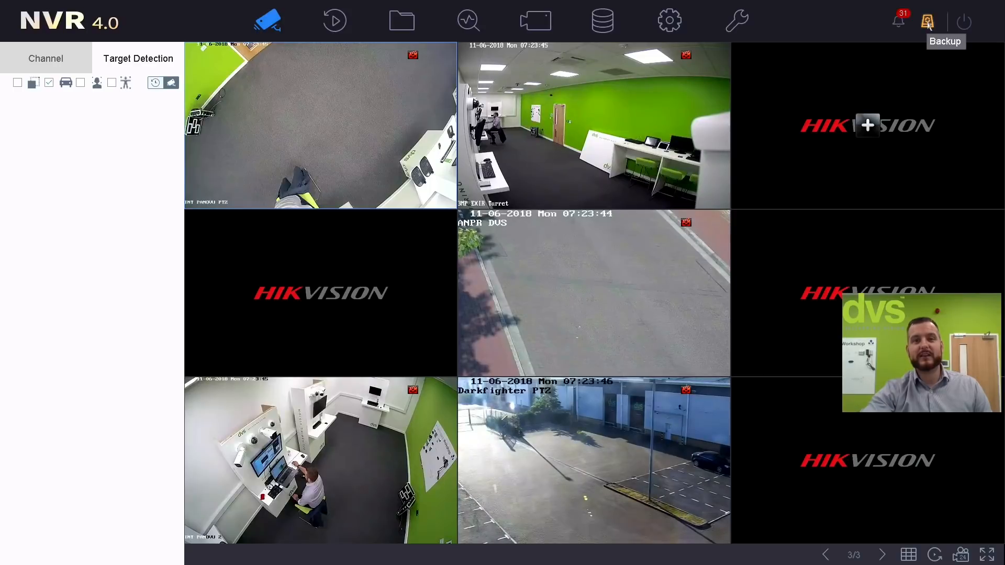
Open the alarm information, play the 07:23:11 Motion Detection clip from camera D6, and close the player.
left_click(899, 20)
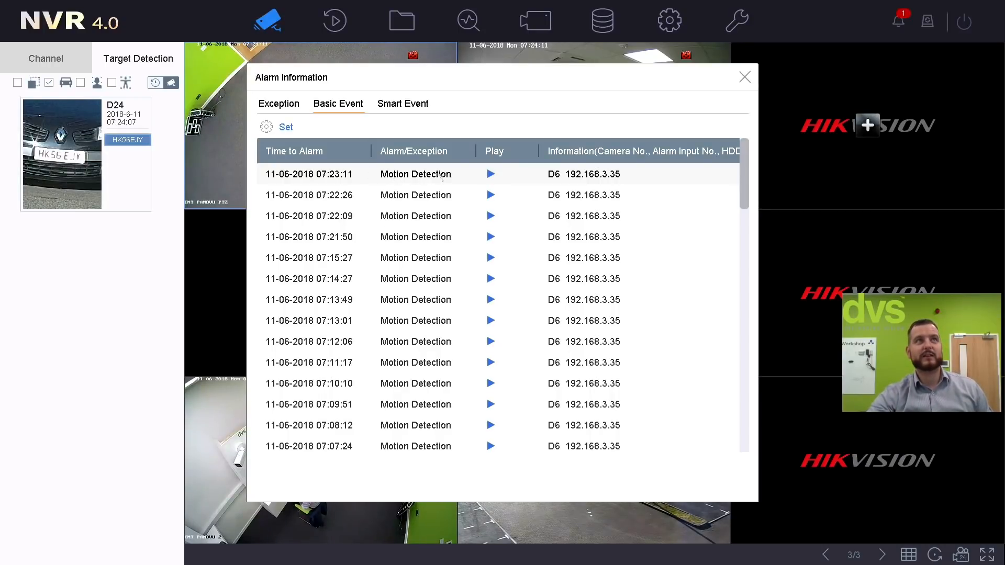
left_click(491, 175)
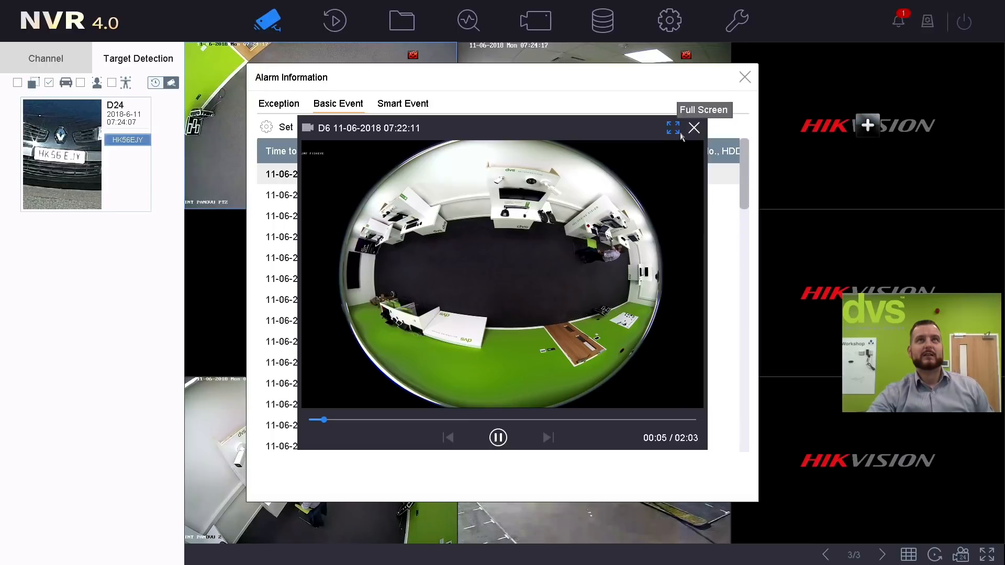
left_click(694, 127)
Examine the list of basic event alarms back to the 10 June 2018 entries.
scroll(545, 246, "down", 3)
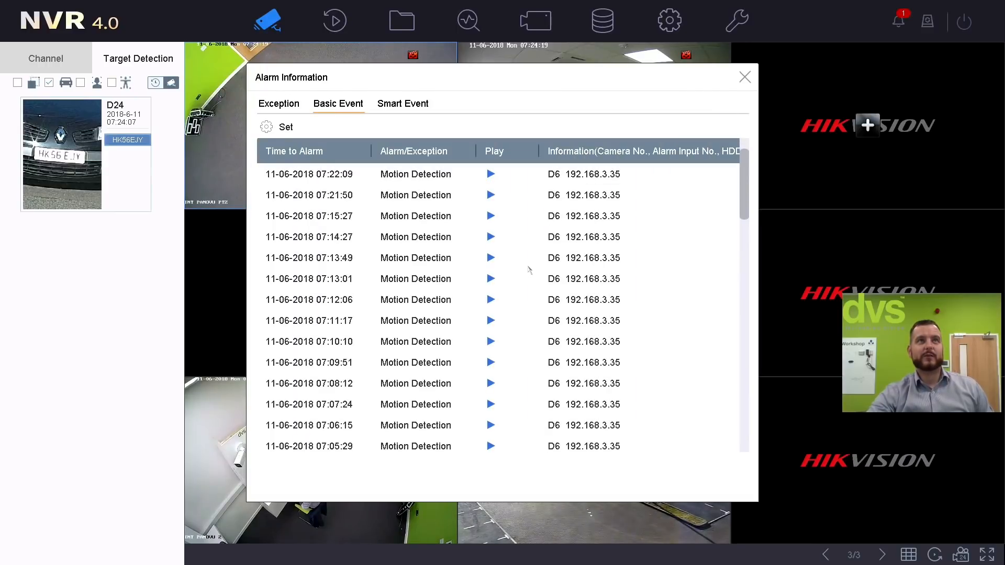
scroll(540, 263, "down", 3)
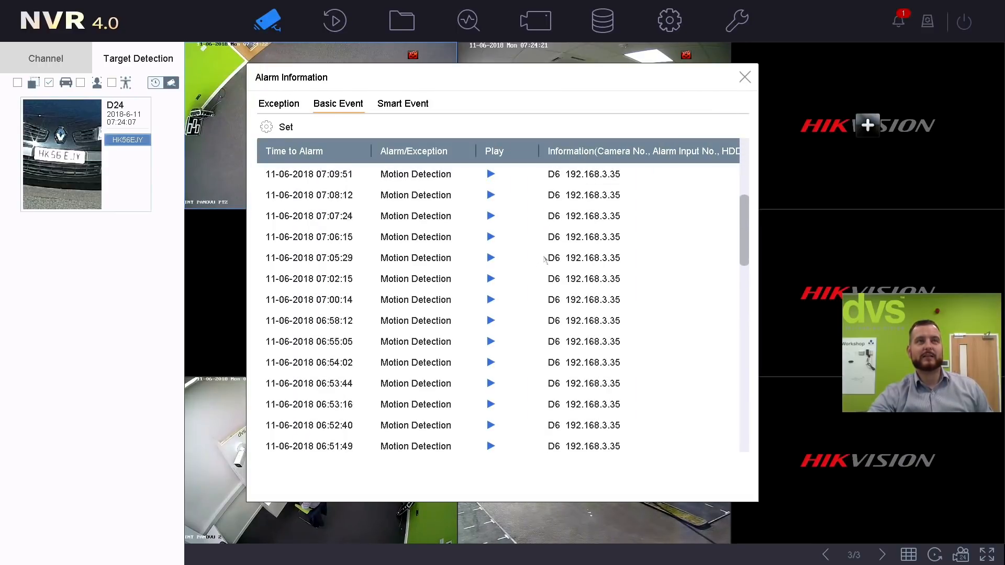
scroll(551, 255, "down", 4)
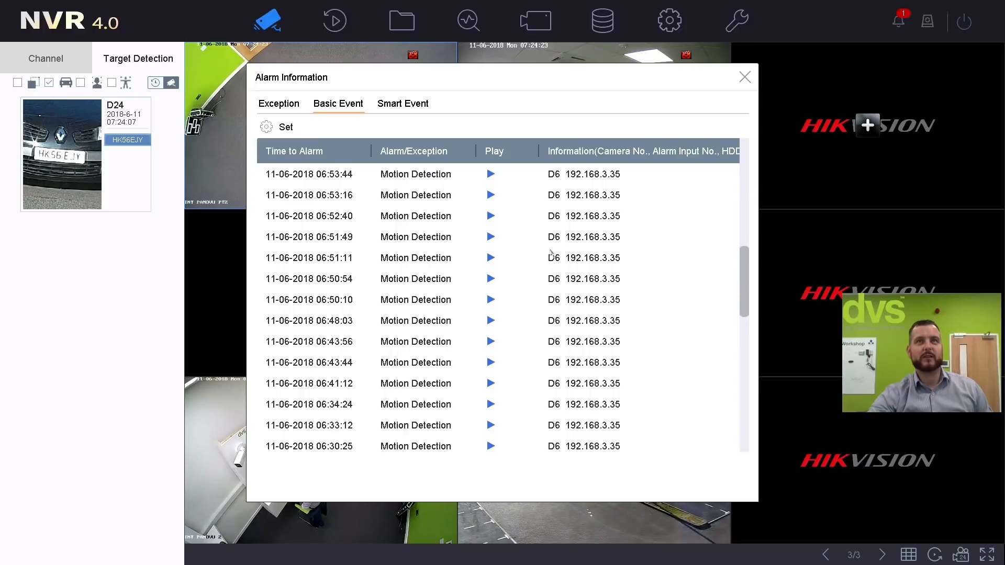
scroll(550, 251, "down", 4)
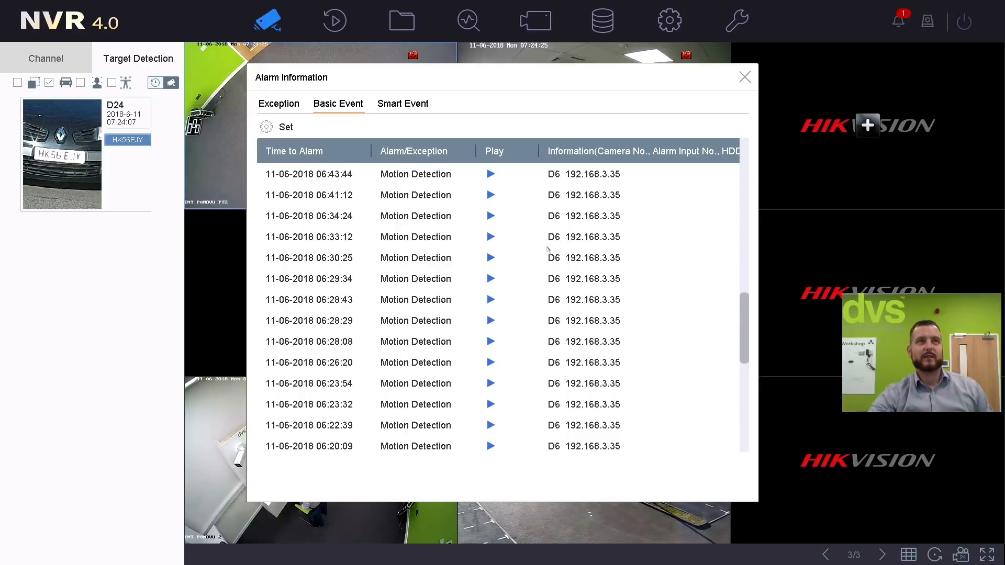
scroll(545, 238, "down", 1)
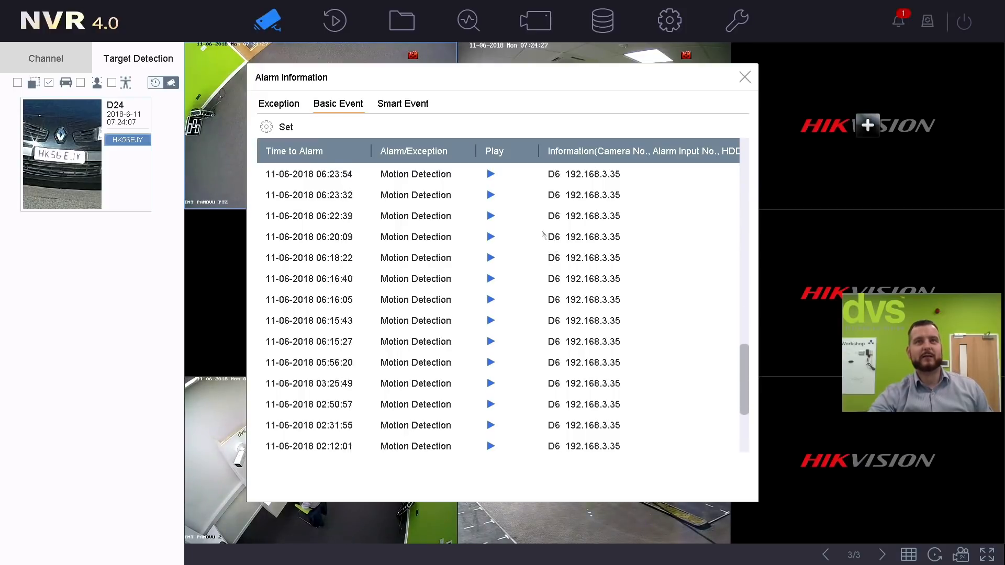
scroll(539, 238, "down", 2)
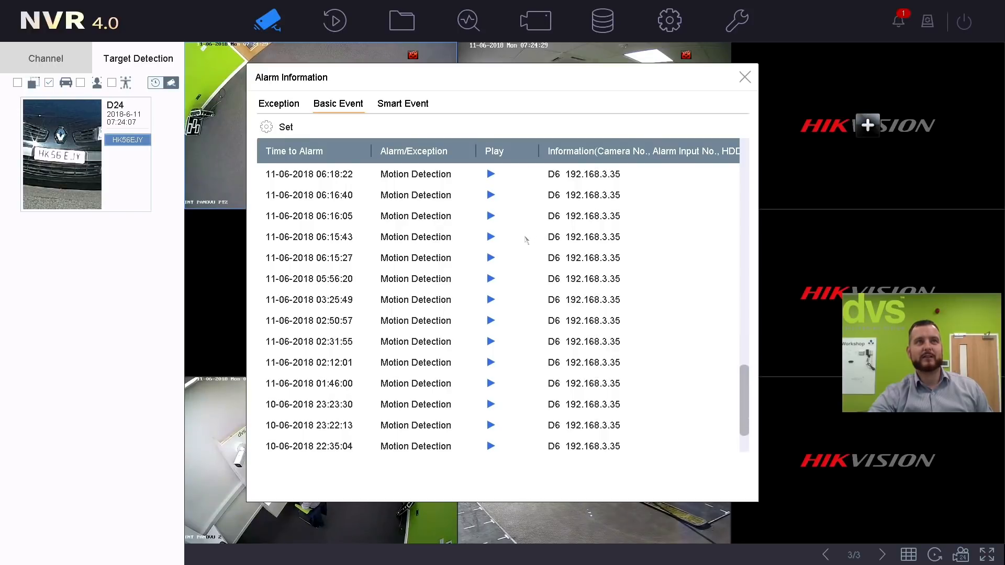
scroll(524, 235, "down", 2)
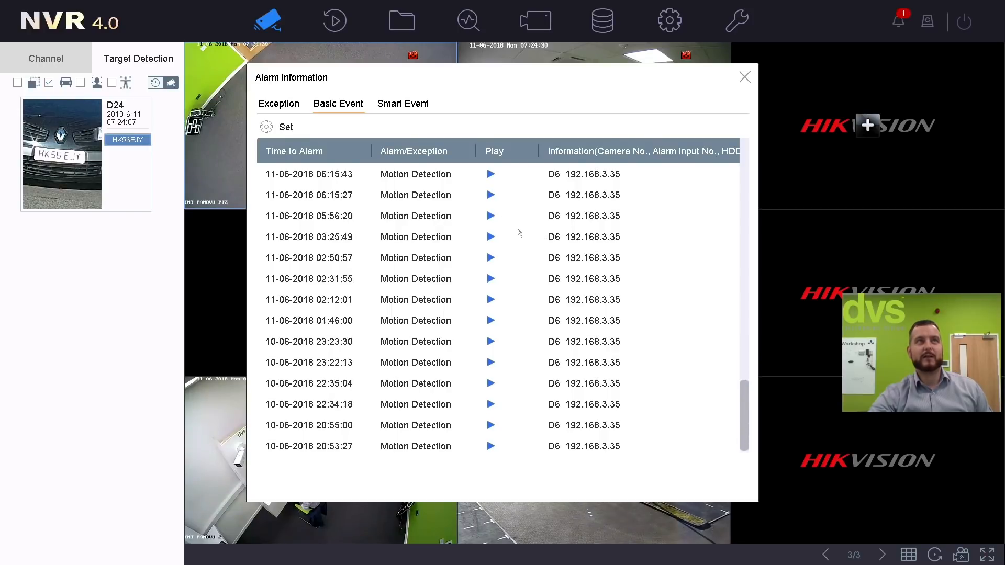
Check the exception and smart event alarms, and play the 07:24:32 Vehicle clip from camera D24.
left_click(278, 103)
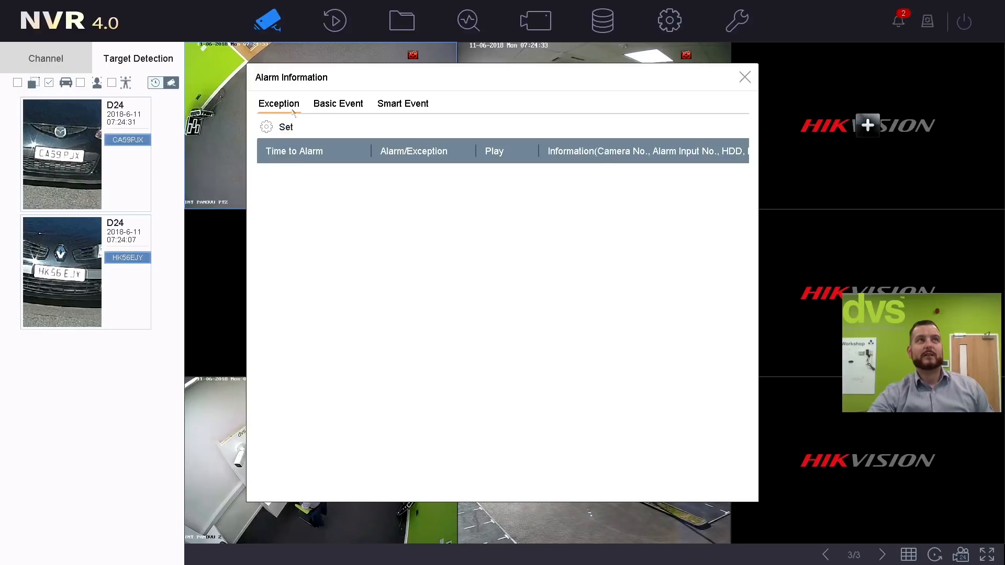
left_click(335, 104)
left_click(419, 108)
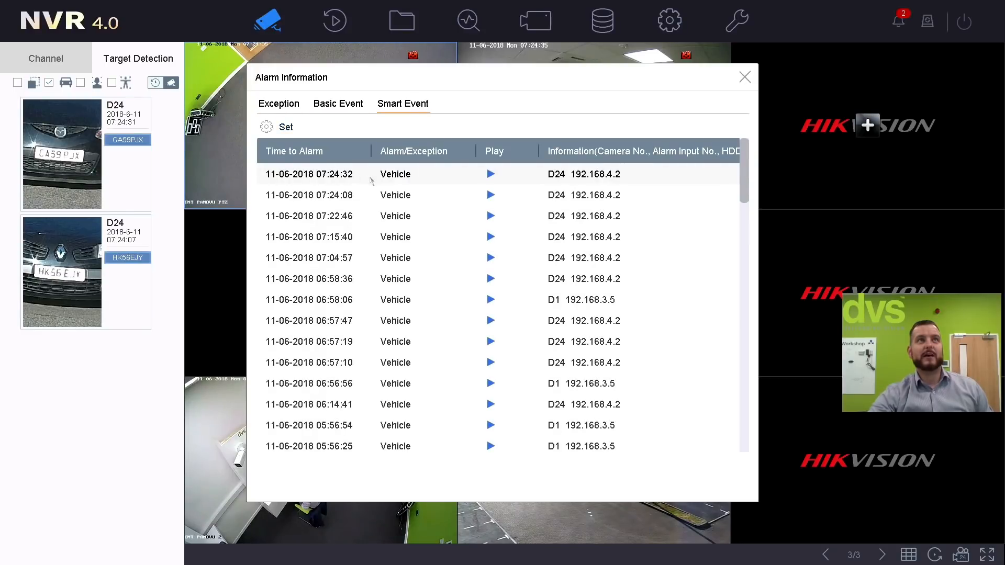
left_click(491, 173)
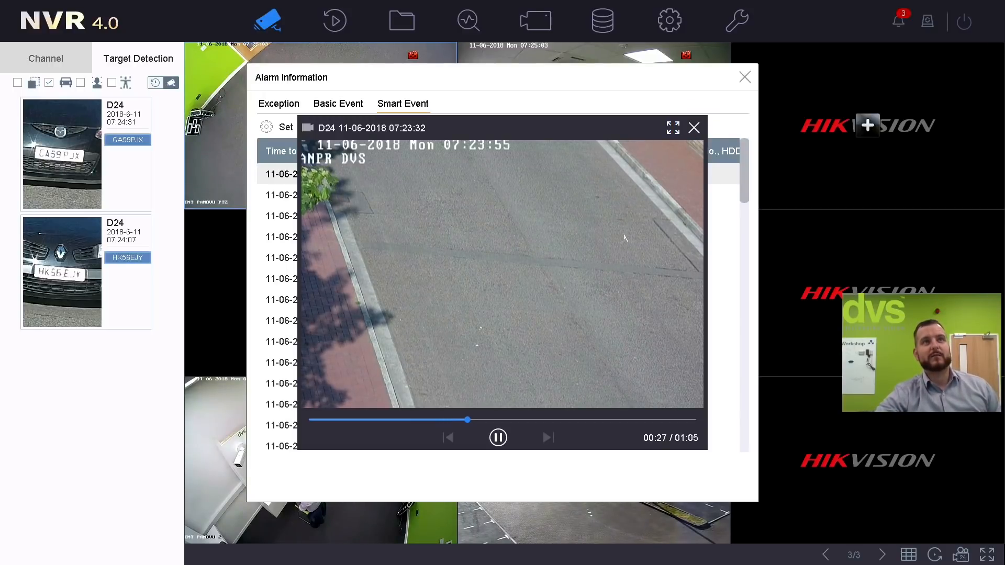
left_click(694, 127)
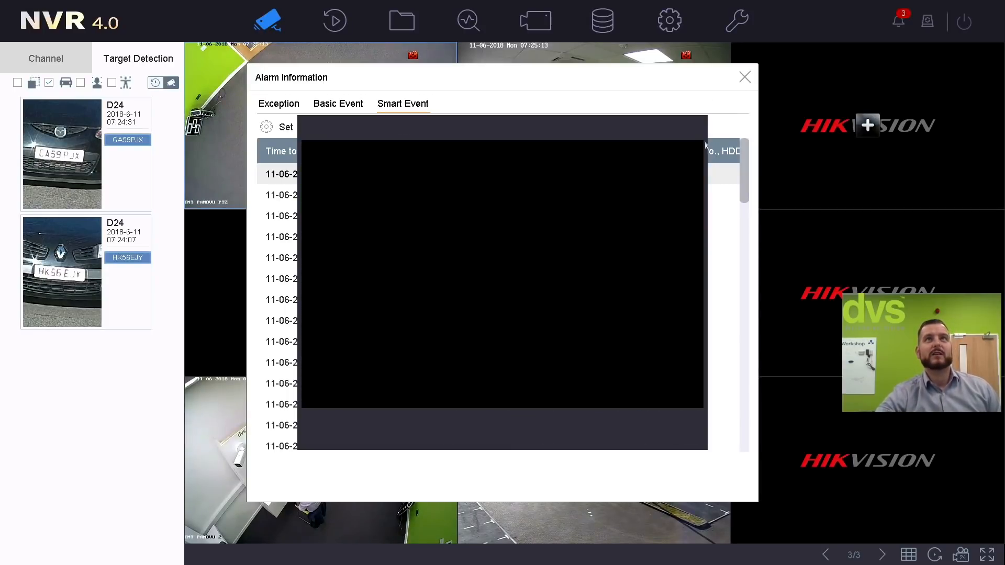
Review the event hint types available for smart events, and accept the settings with only Vehicle enabled.
left_click(293, 131)
scroll(414, 273, "down", 5)
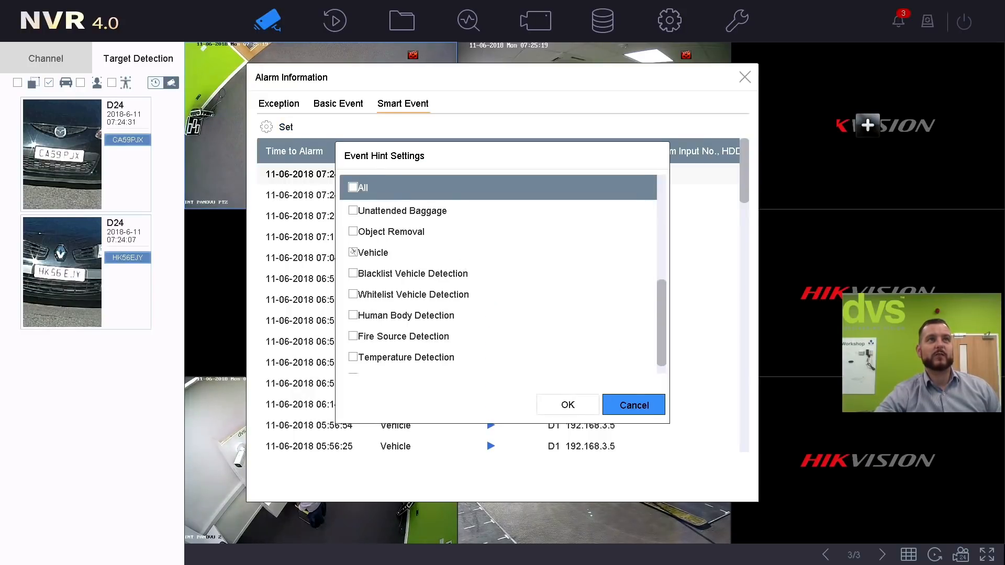
scroll(419, 298, "down", 1)
scroll(424, 302, "up", 6)
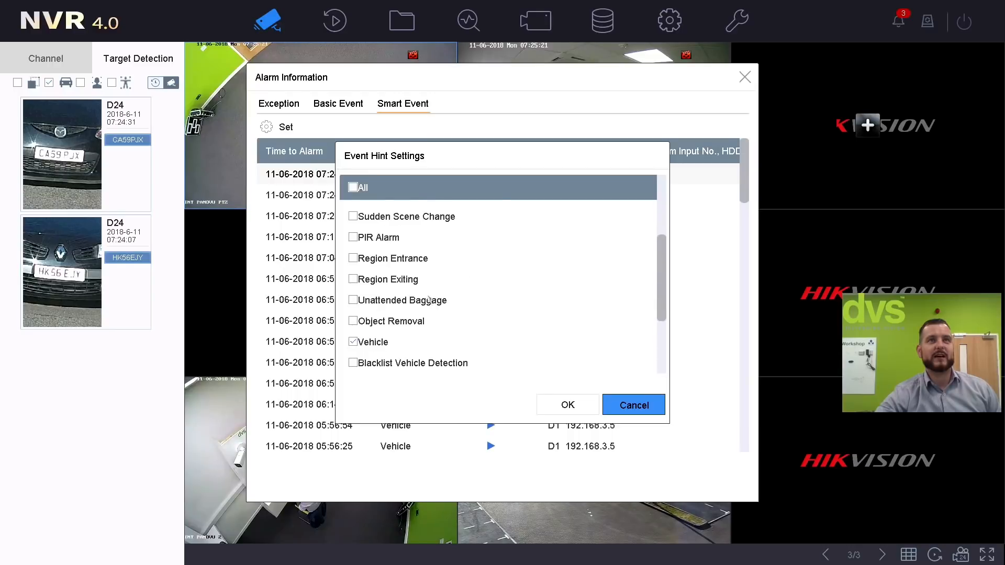
left_click(567, 410)
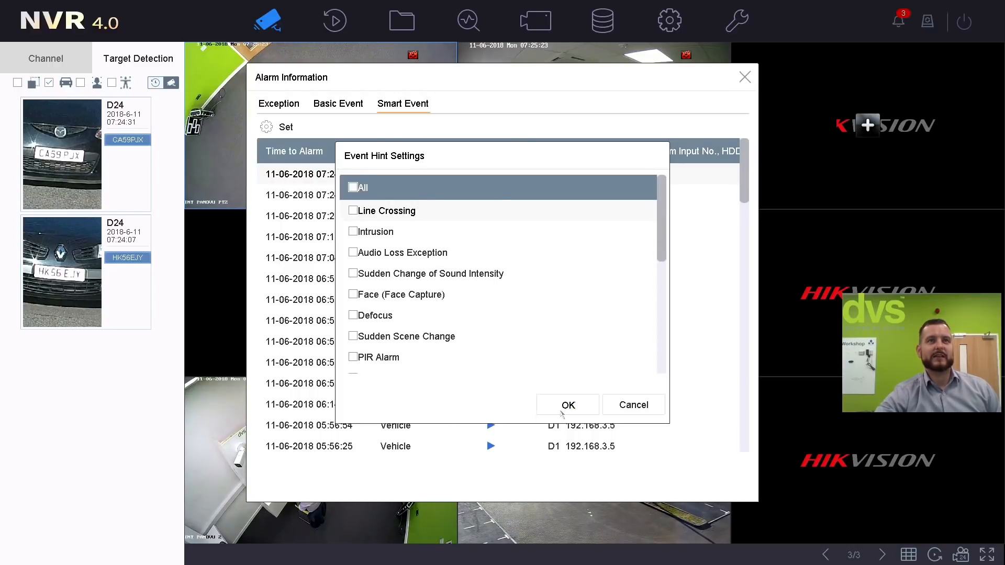
Review the event hint types available for basic events, cancel without changes, and close the alarm information.
left_click(330, 108)
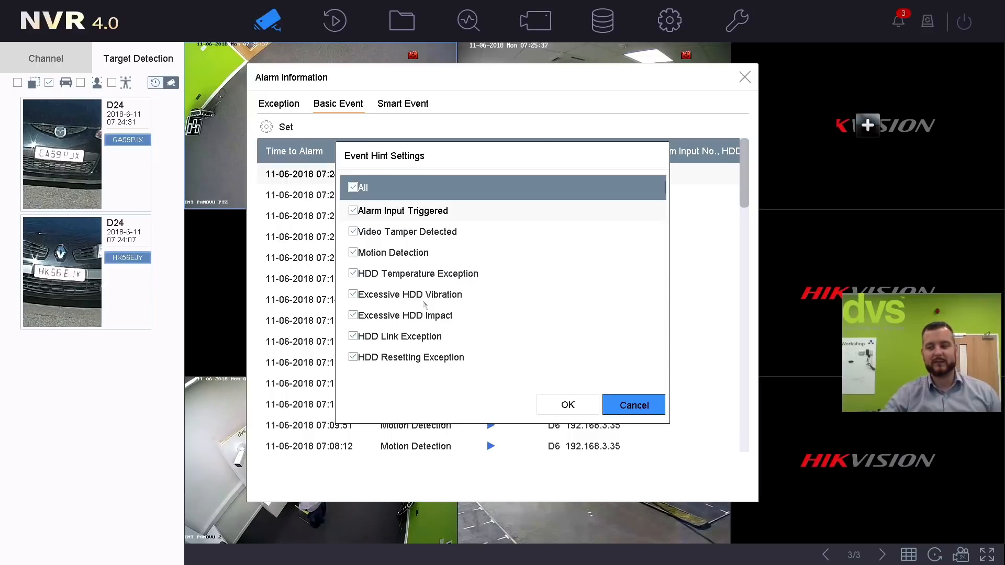
left_click(613, 403)
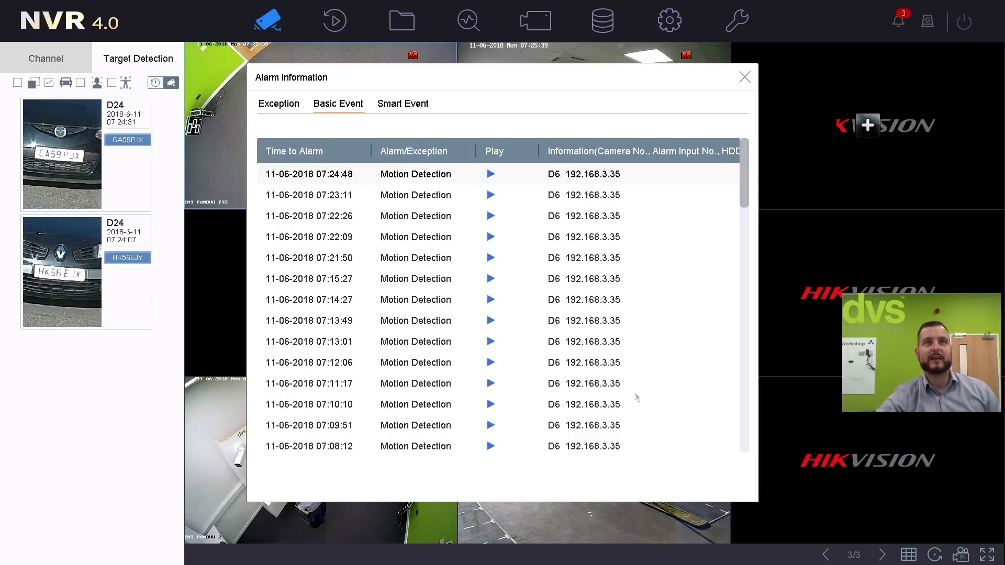
left_click(745, 78)
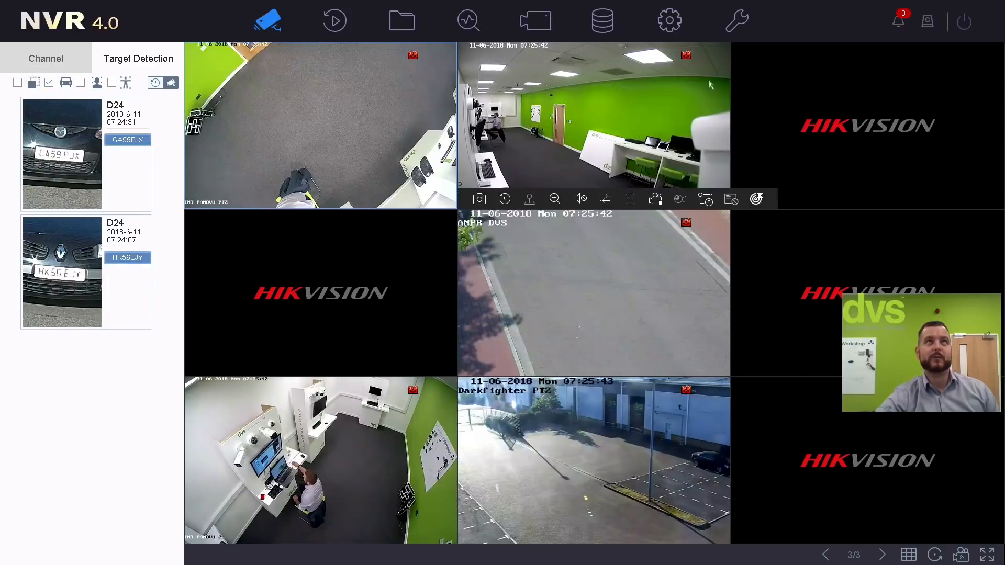
Search the vehicle files of all cameras for 11 June 2018, and play the 06:57:04 clip from camera D24.
left_click(401, 22)
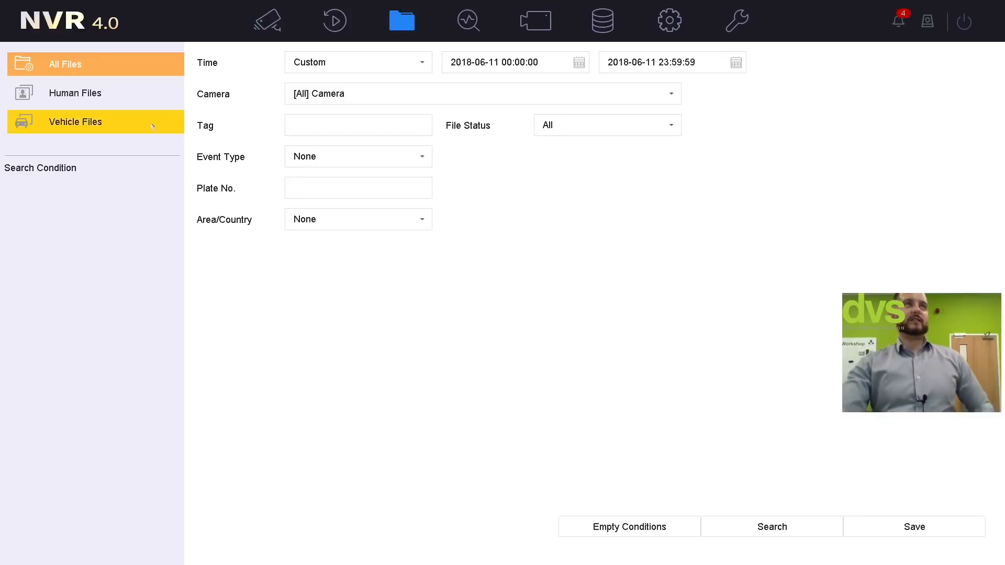
left_click(362, 100)
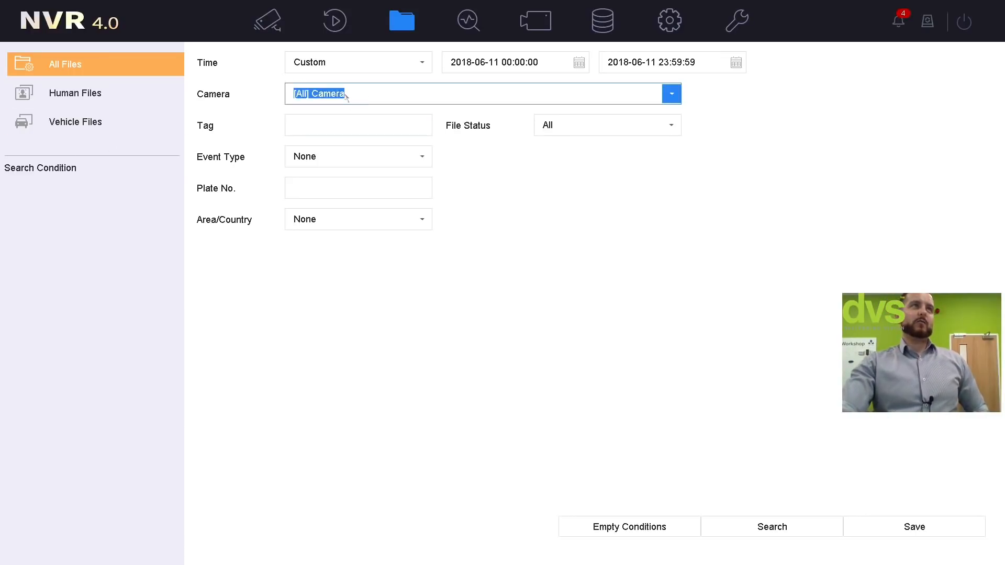
left_click(370, 124)
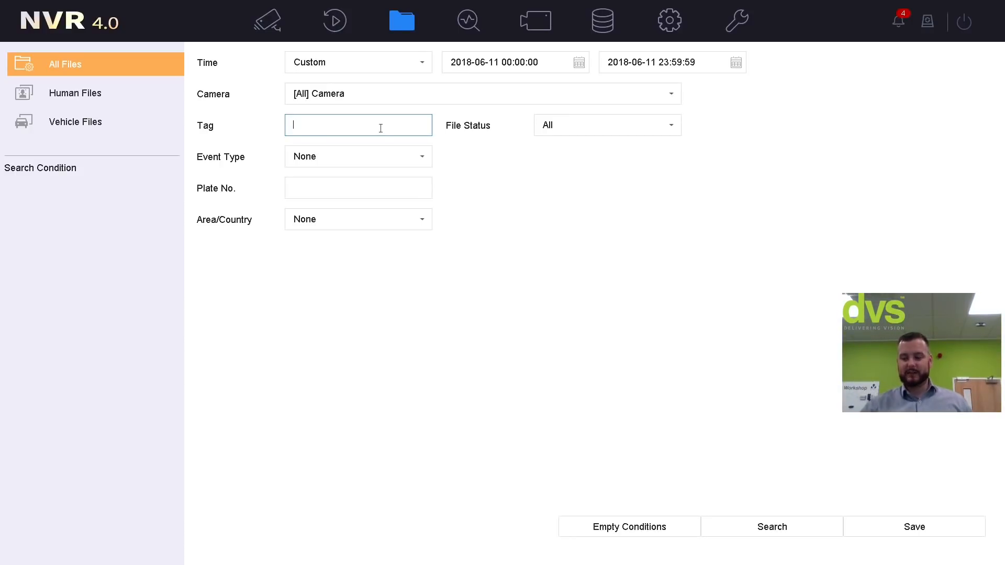
left_click(95, 124)
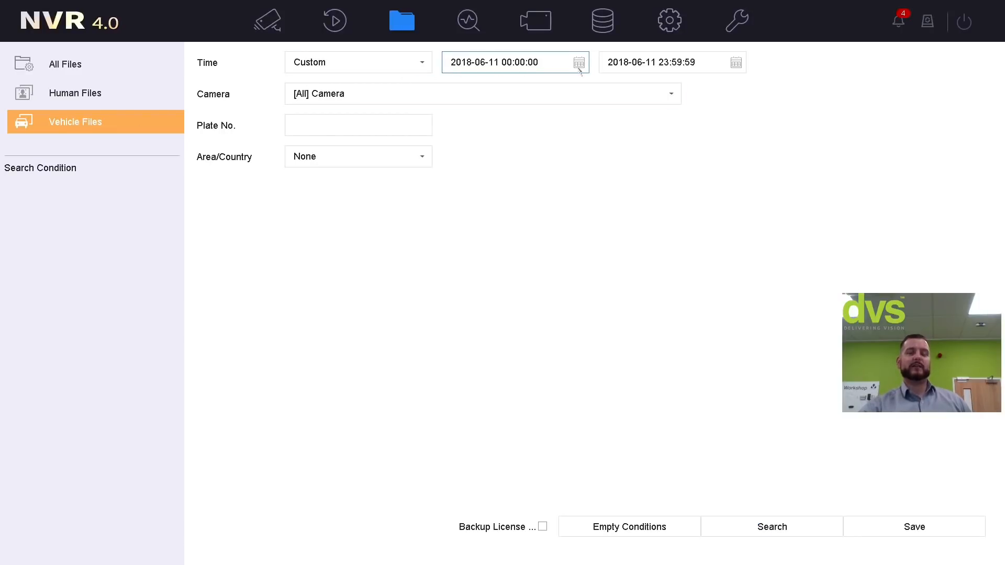
left_click(608, 71)
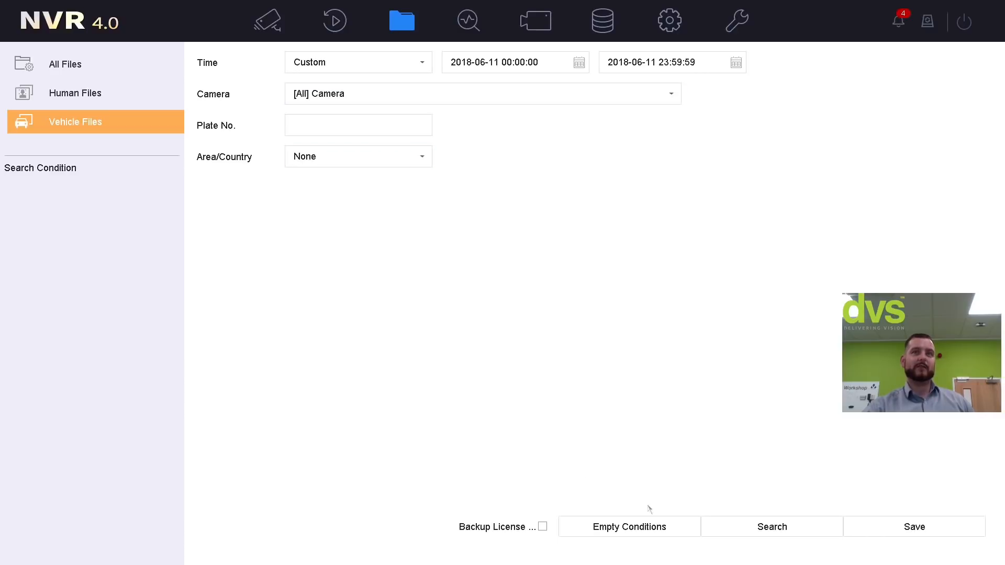
left_click(750, 540)
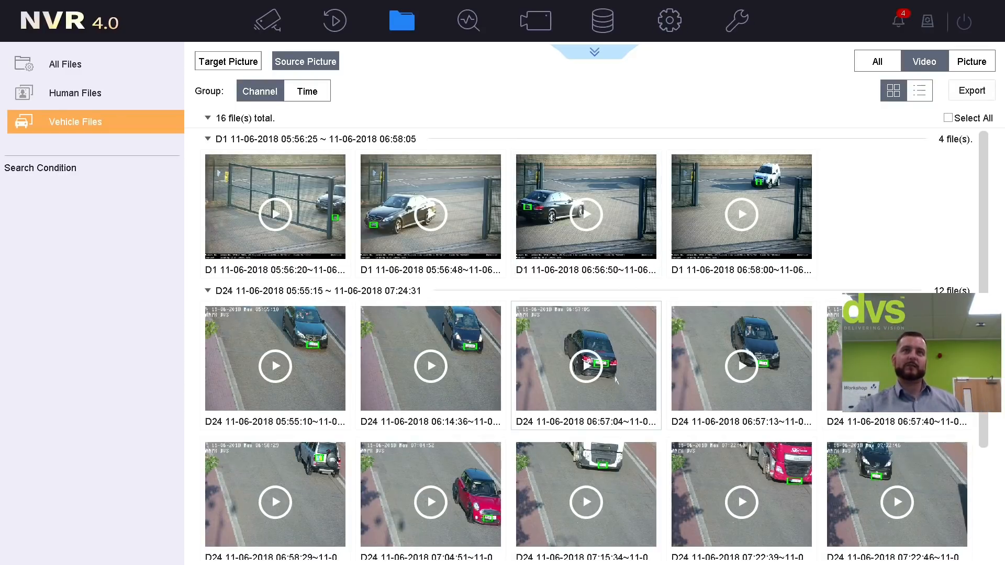
left_click(590, 370)
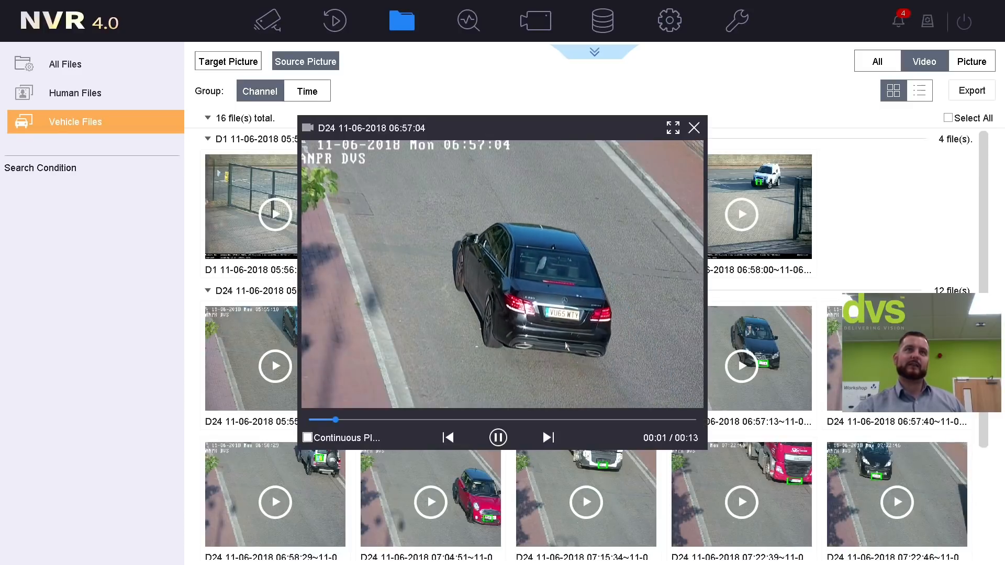
left_click(694, 128)
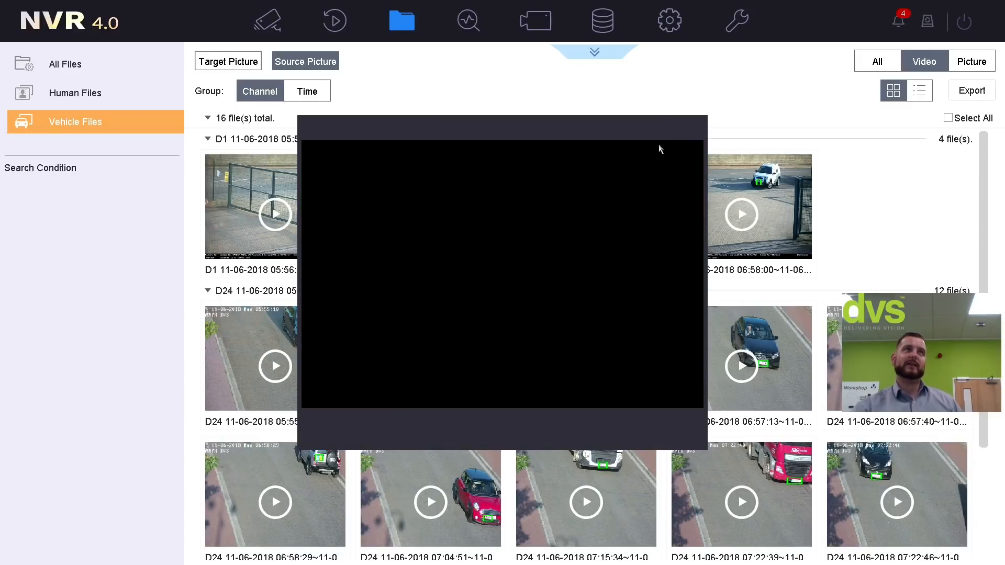
Show the vehicle results as target pictures, and compare the picture and video views and the grouping by time and channel.
left_click(255, 62)
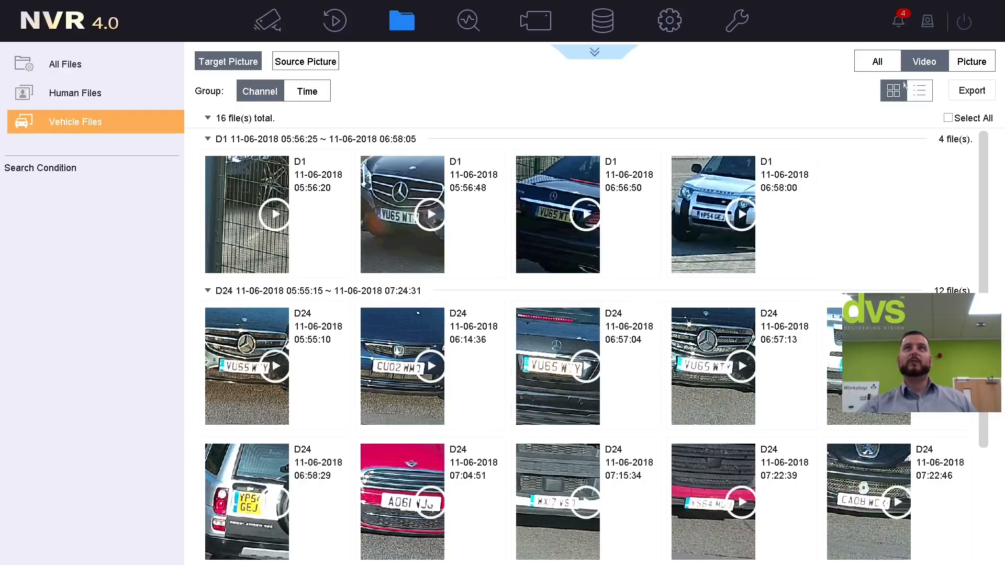
left_click(916, 91)
left_click(894, 98)
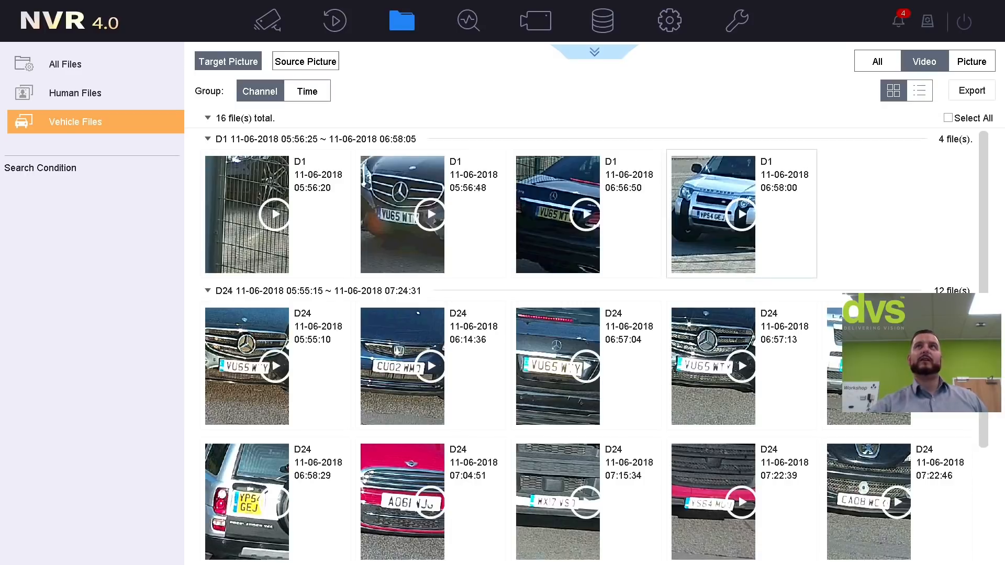
left_click(956, 67)
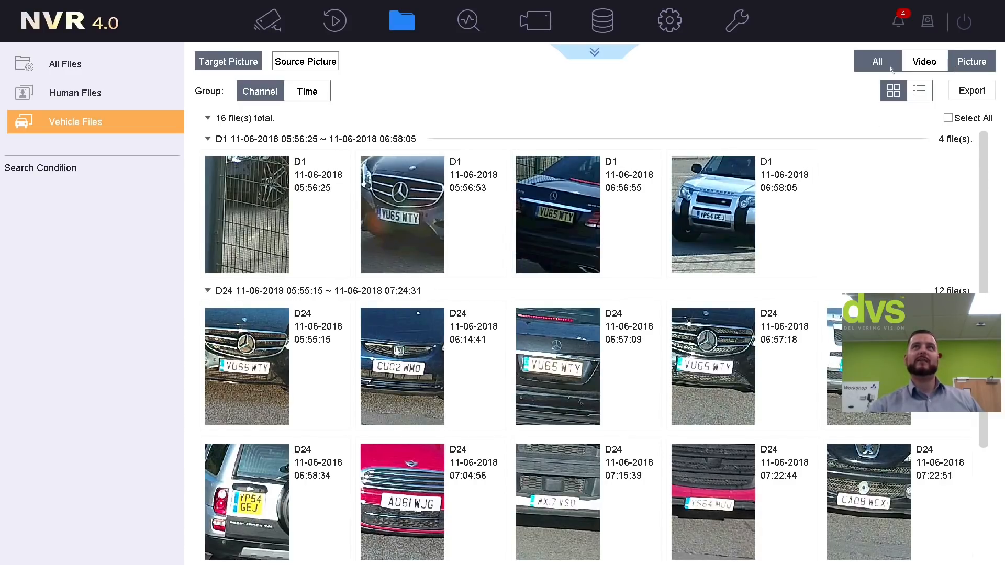
left_click(924, 62)
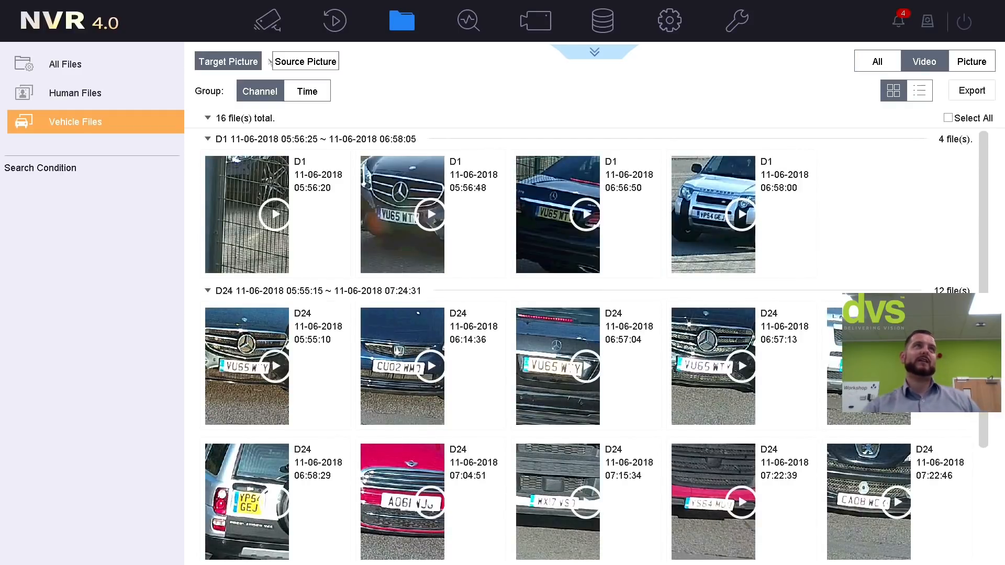
left_click(291, 89)
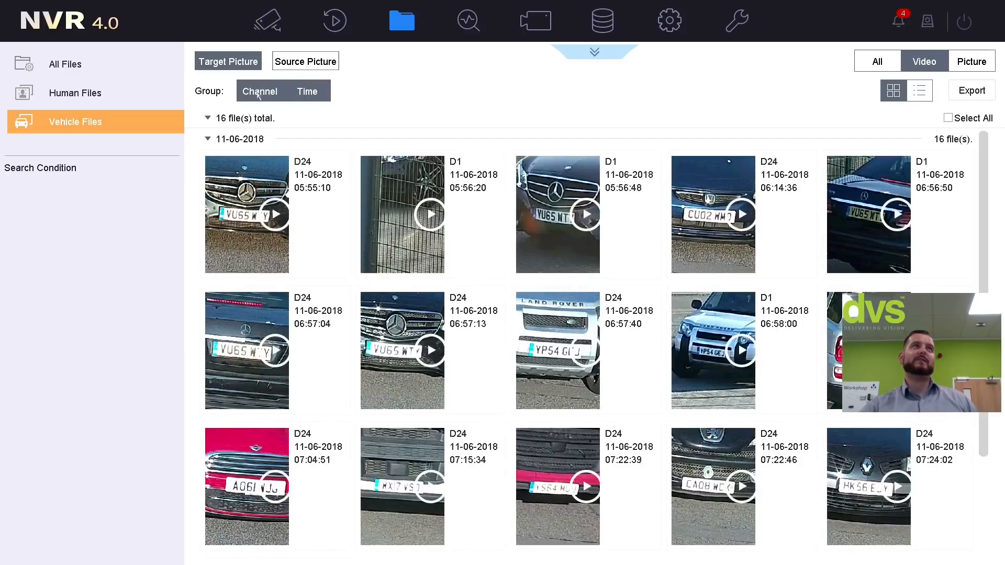
left_click(259, 92)
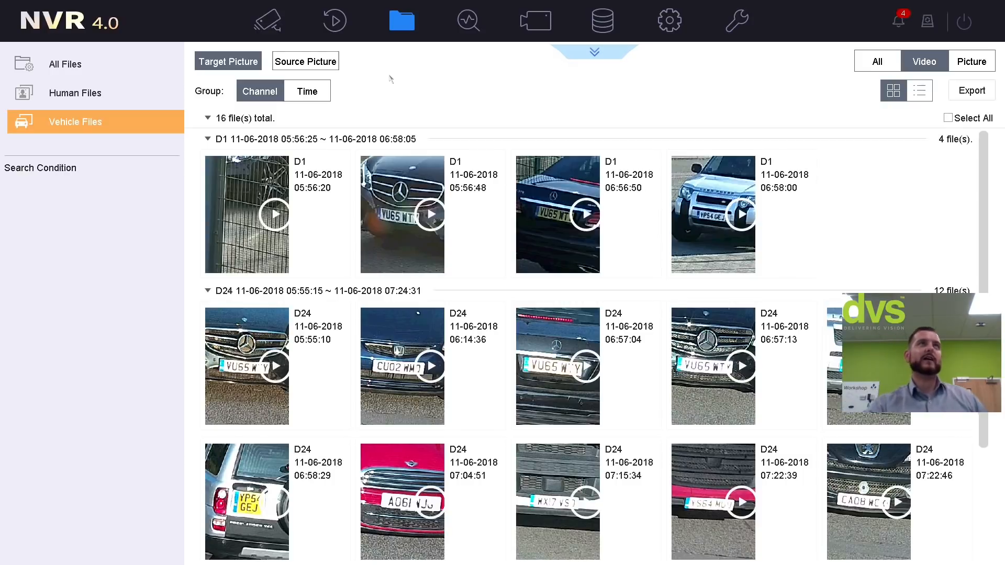
Search the vehicle files for the partial plate number vu65 across all cameras on 11 June 2018.
left_click(570, 53)
left_click(400, 124)
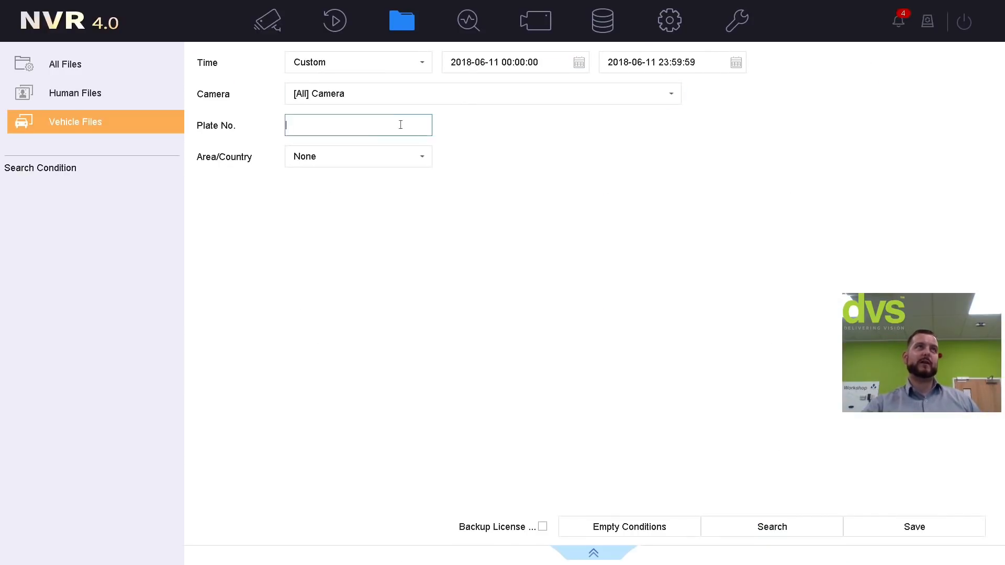
left_click(356, 203)
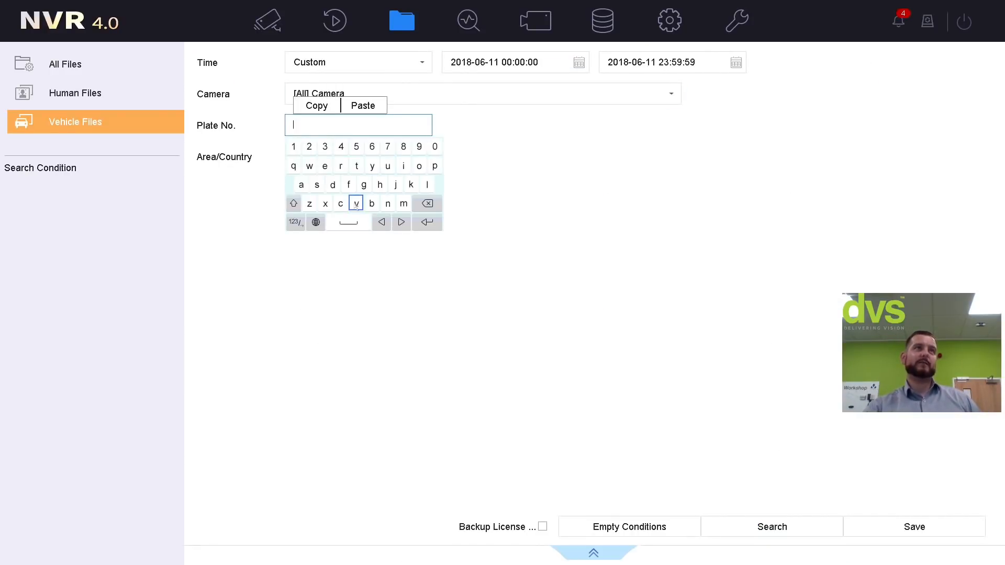
left_click(388, 166)
left_click(364, 148)
left_click(357, 148)
left_click(512, 178)
left_click(733, 529)
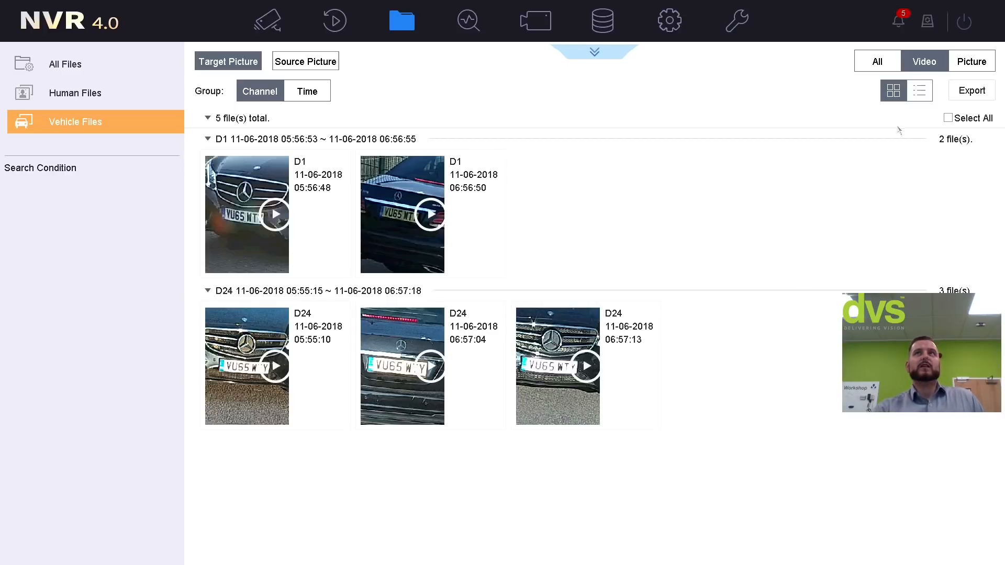
Review the export options and USB Flash Disk 1 path settings for all matching vehicle clips, and cancel the export.
left_click(948, 118)
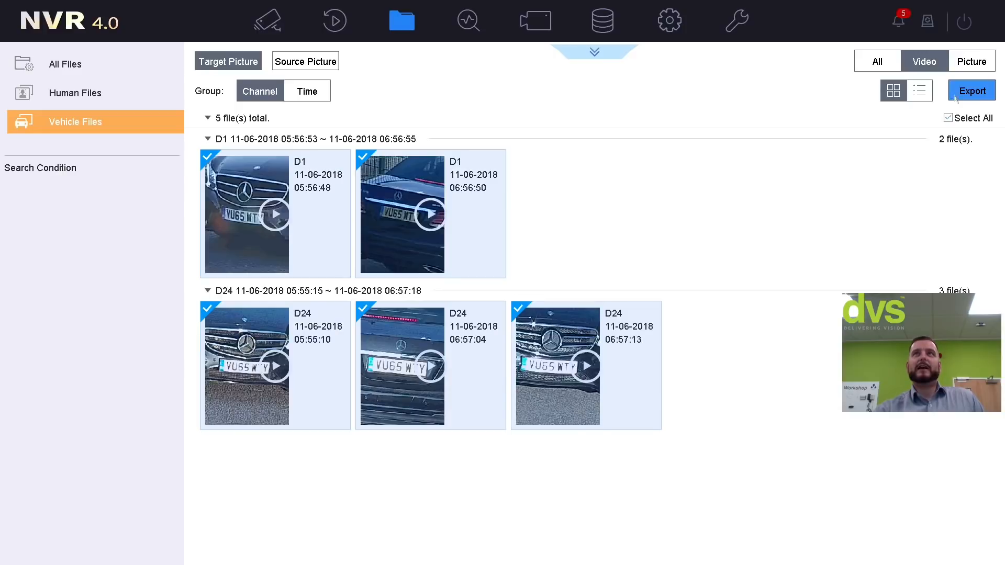
left_click(955, 97)
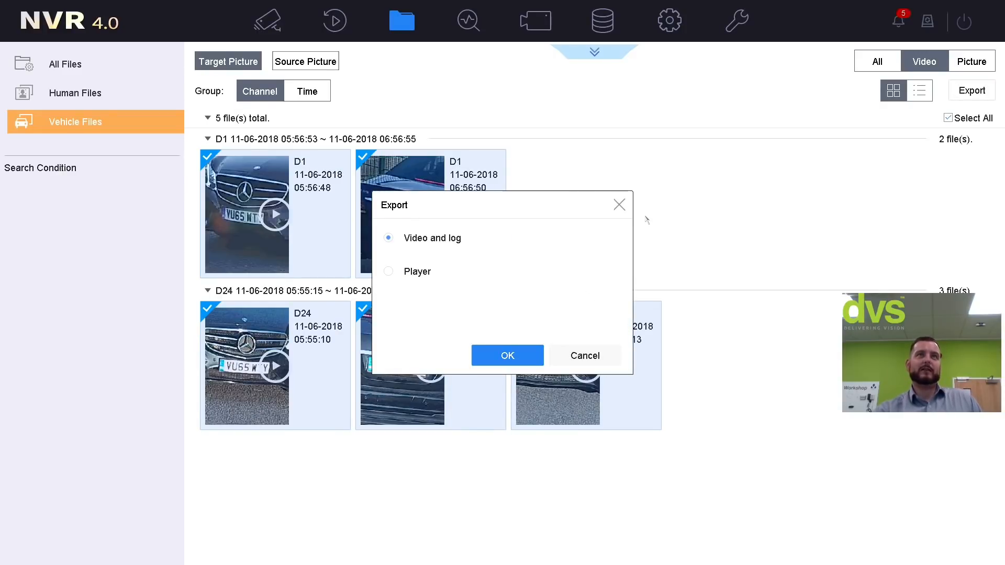
left_click(620, 205)
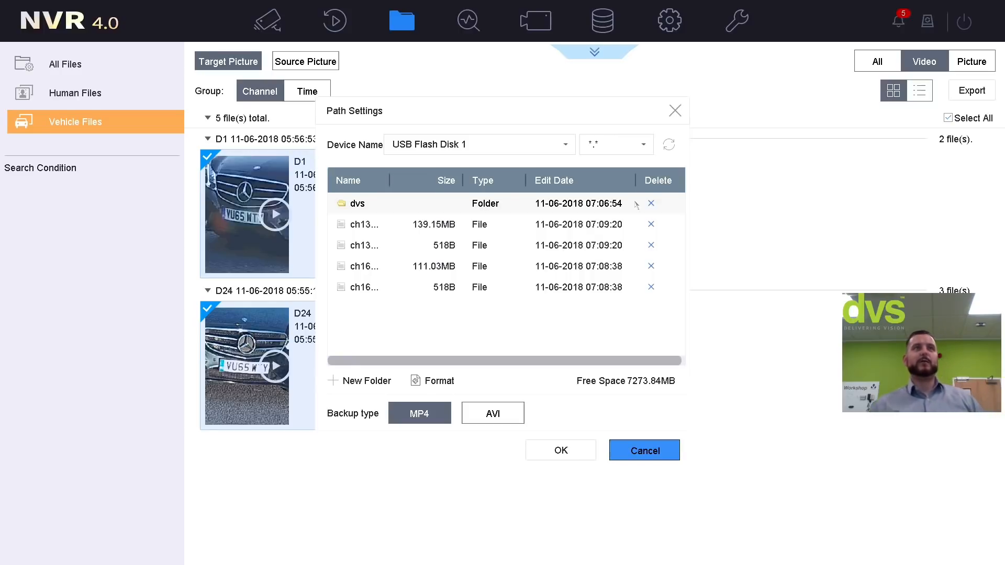
left_click(664, 453)
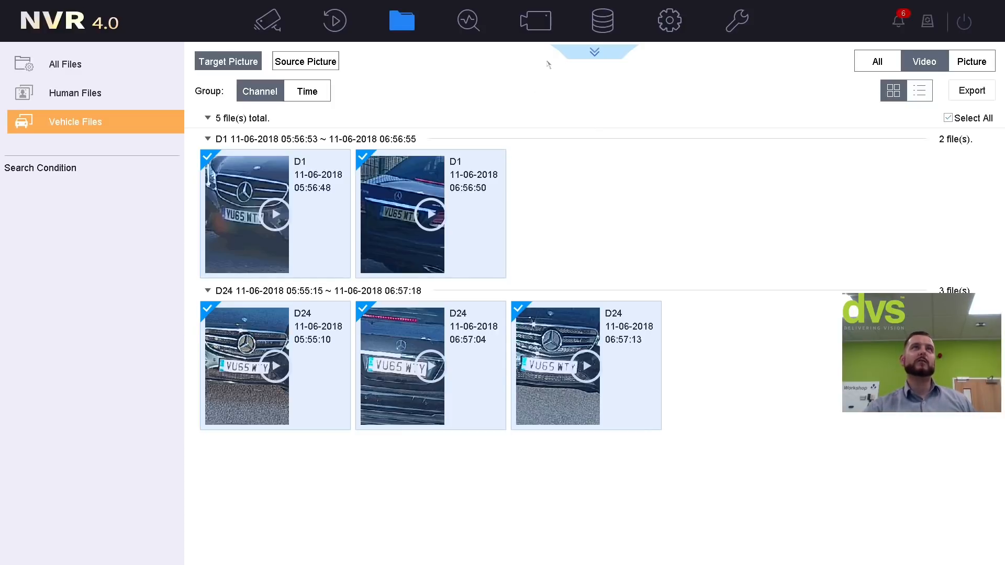
Check the area/country options, enable the license plate backup option, and rerun the vu65 vehicle search.
left_click(569, 59)
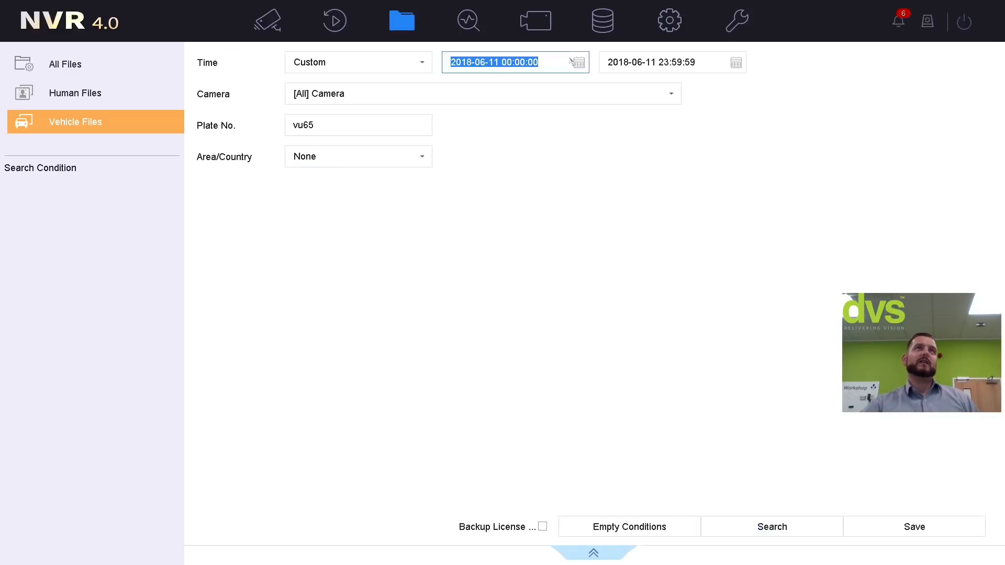
left_click(369, 158)
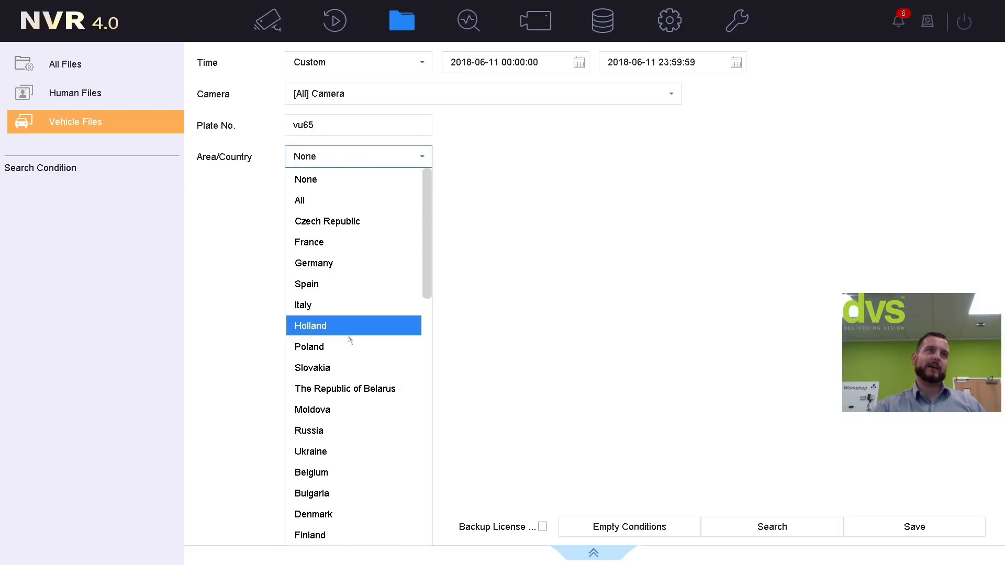
left_click(572, 318)
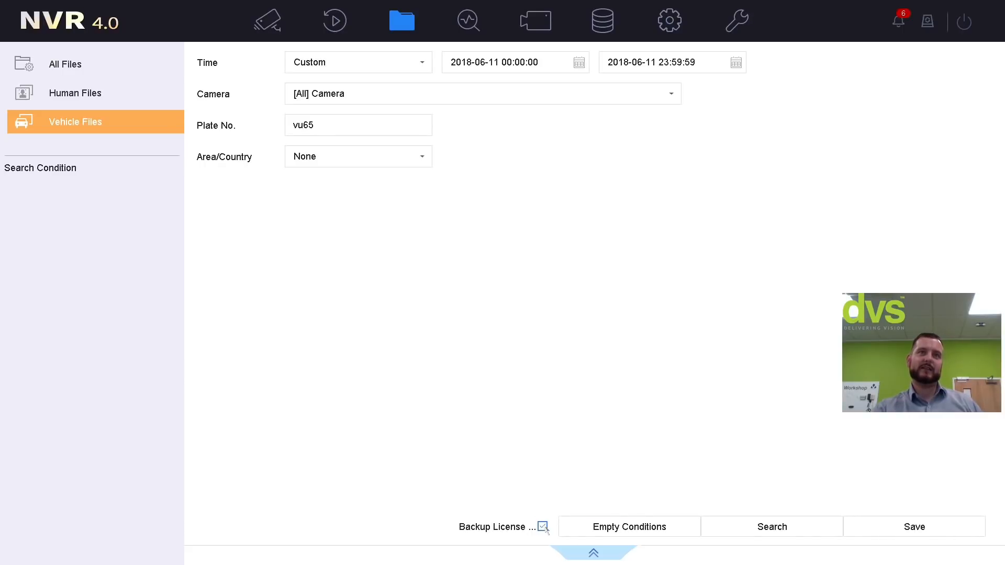
left_click(880, 530)
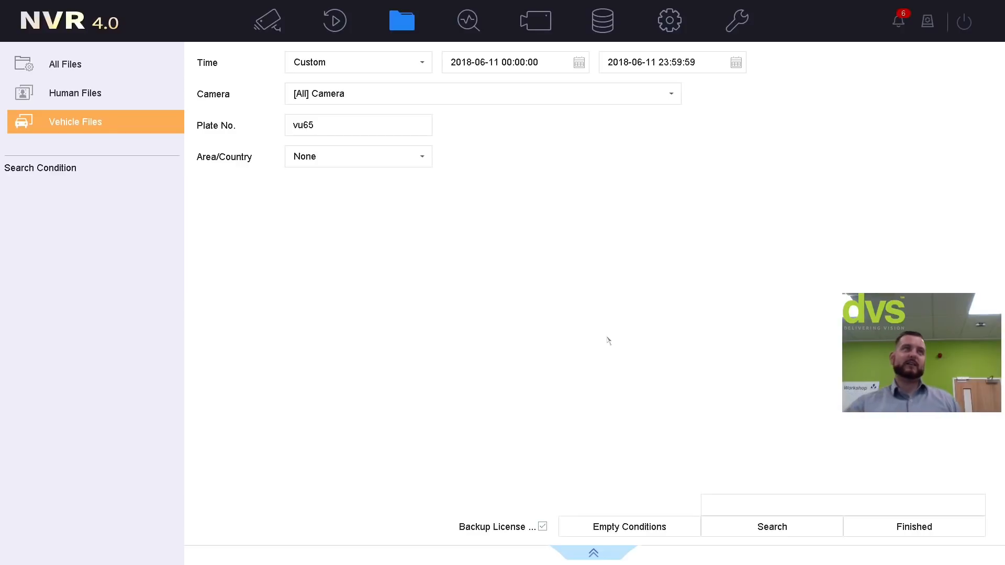
left_click(781, 529)
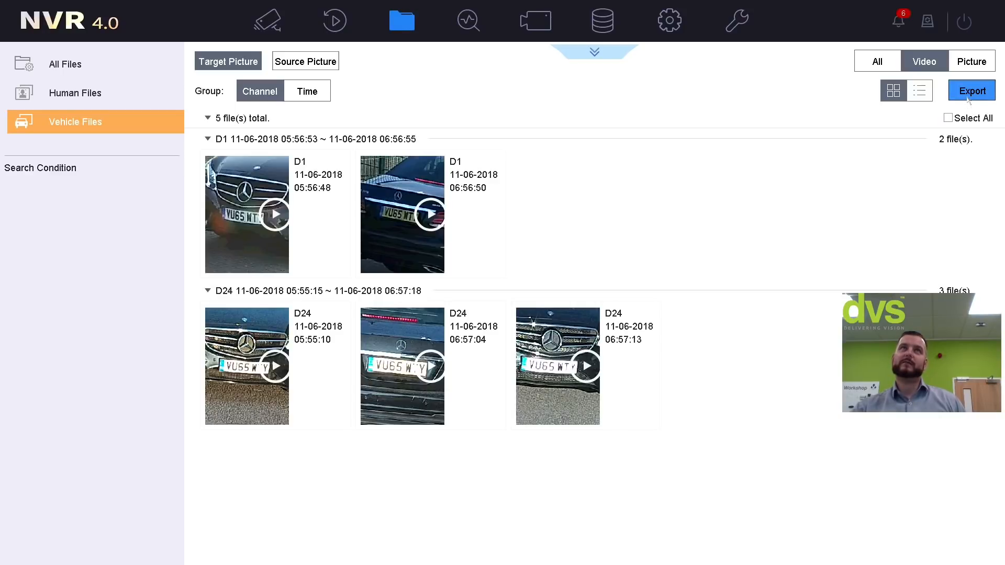
Export all matching vehicle clips as video and log to USB Flash Disk 1 in MP4 format.
left_click(948, 117)
left_click(958, 103)
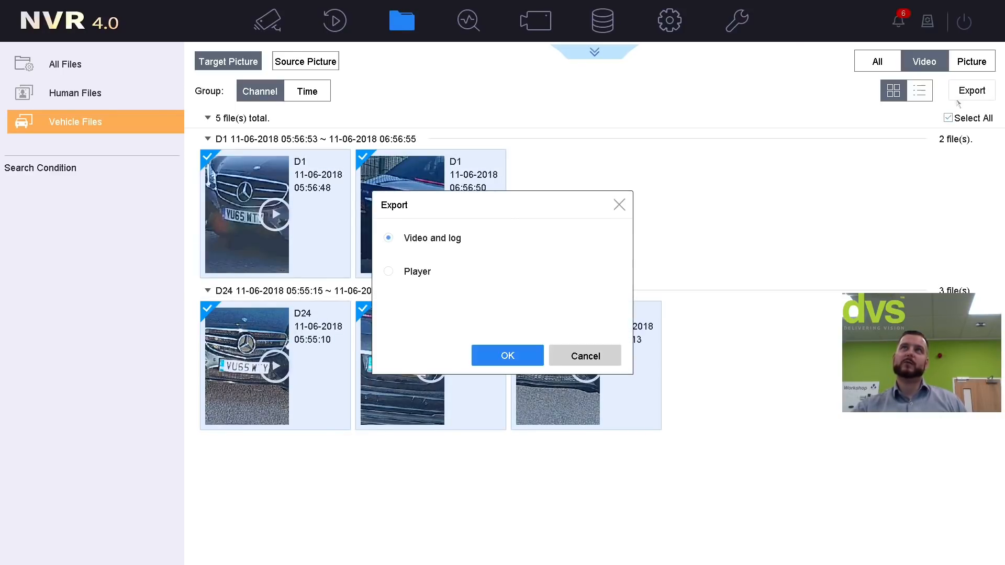
left_click(506, 355)
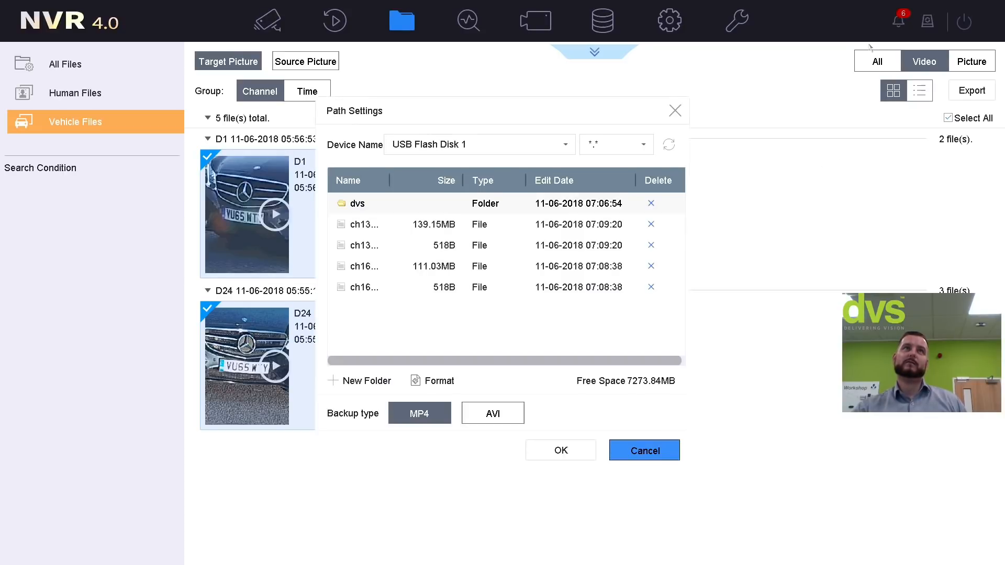
left_click(576, 449)
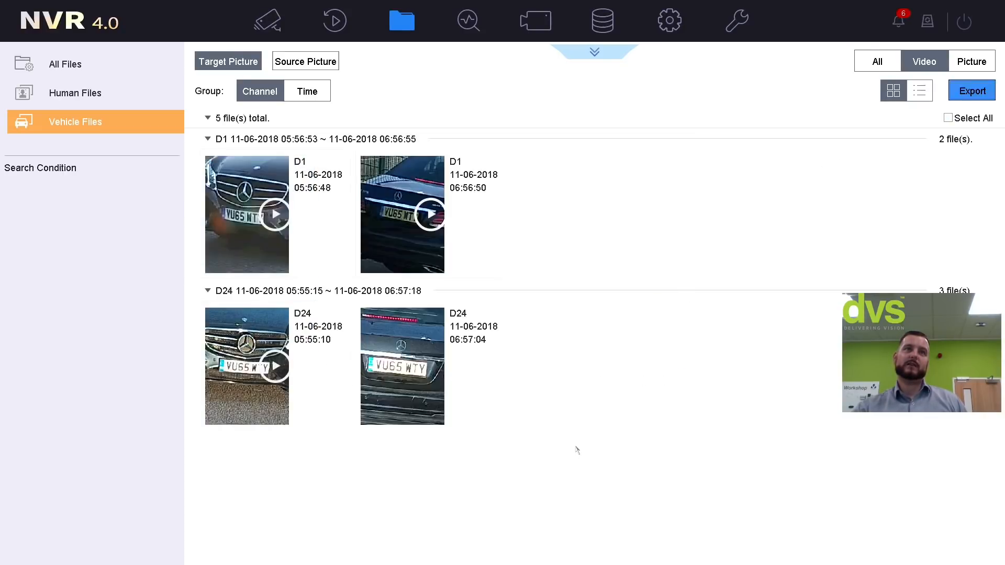
Check the progress of the exported clips, and clear the export task list.
left_click(928, 21)
scroll(890, 177, "down", 6)
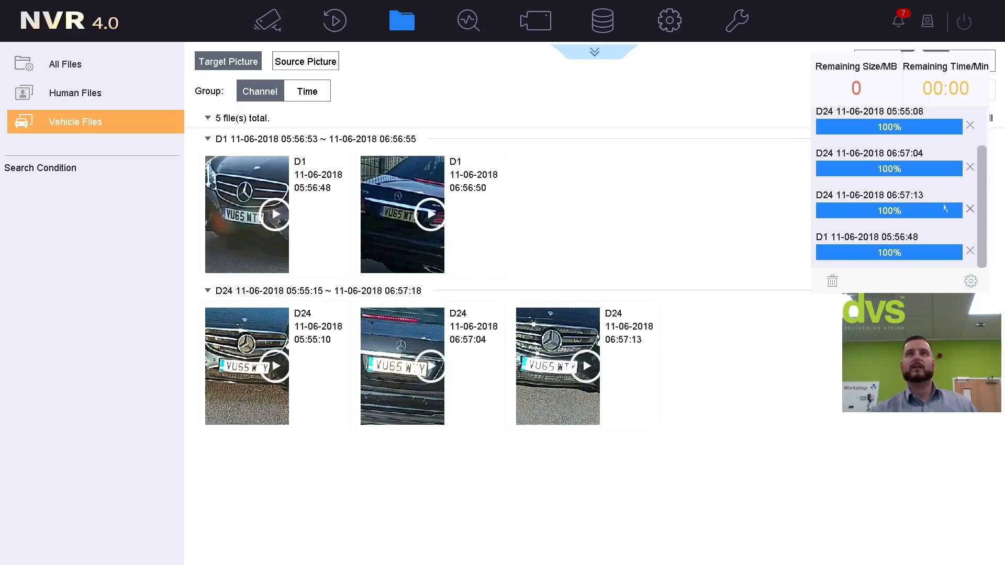
left_click(832, 282)
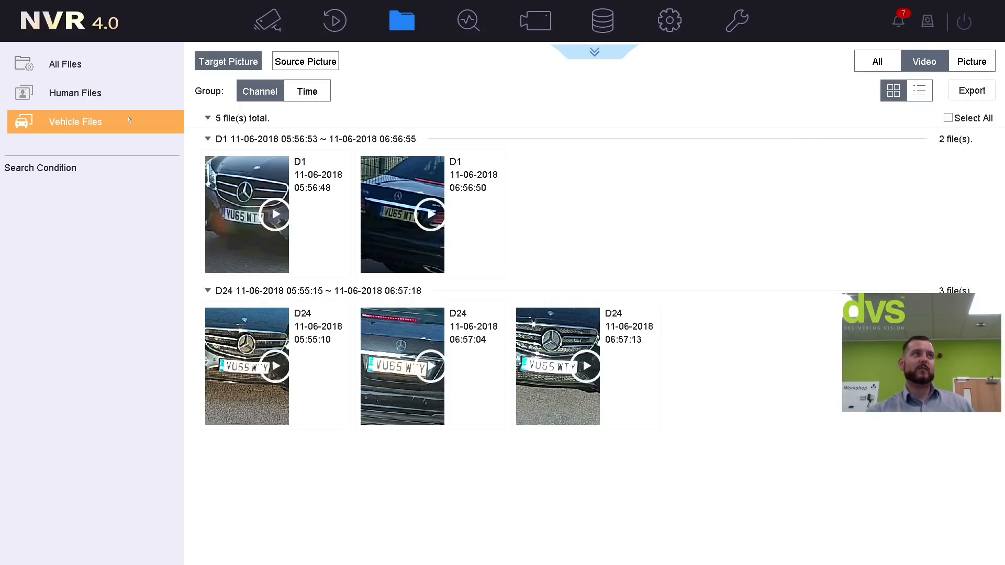
Search the human files of all cameras for 2018-06-11, and preview the D3 clip starting at 06:27:10.
left_click(91, 99)
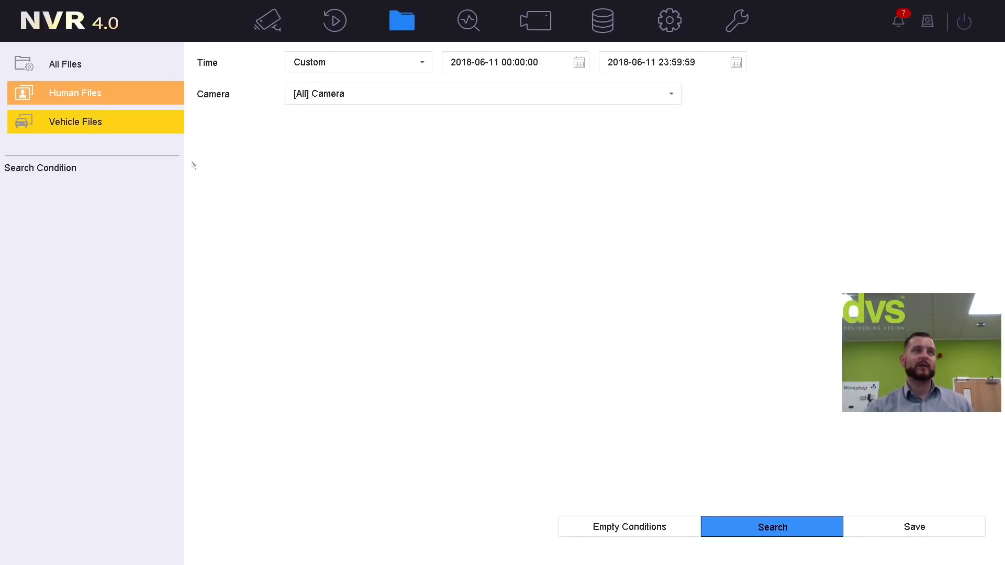
left_click(722, 530)
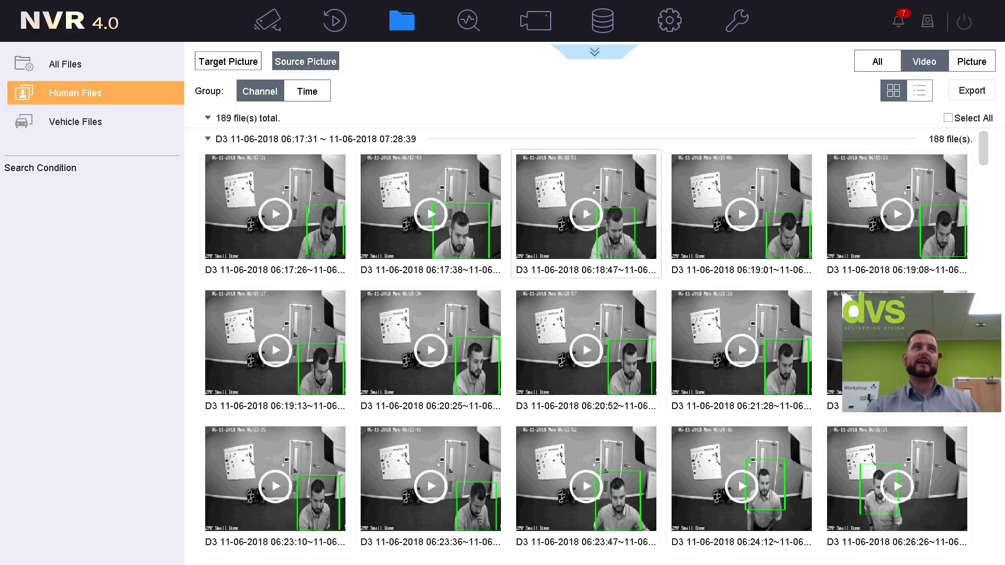
scroll(689, 269, "down", 1)
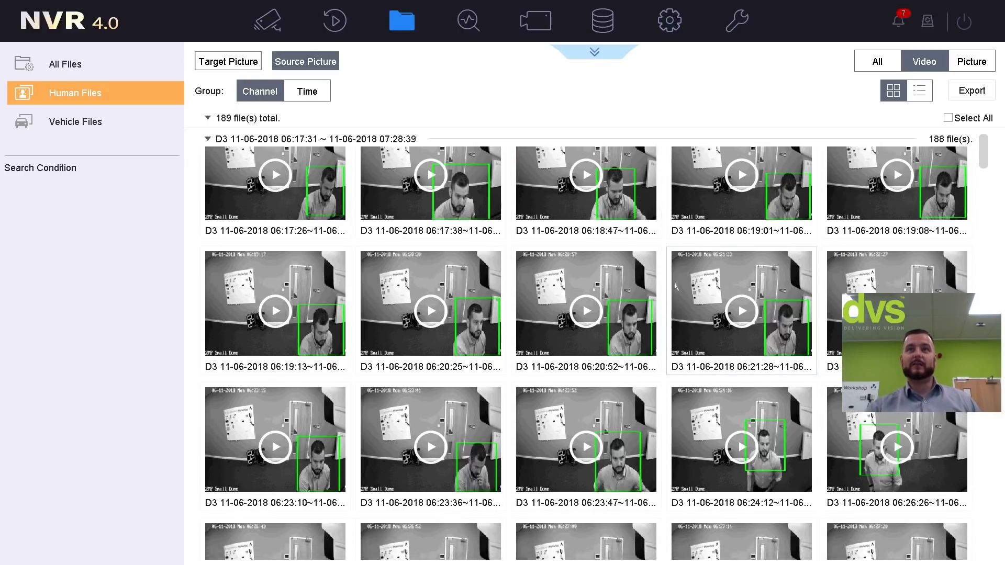
scroll(675, 287, "down", 3)
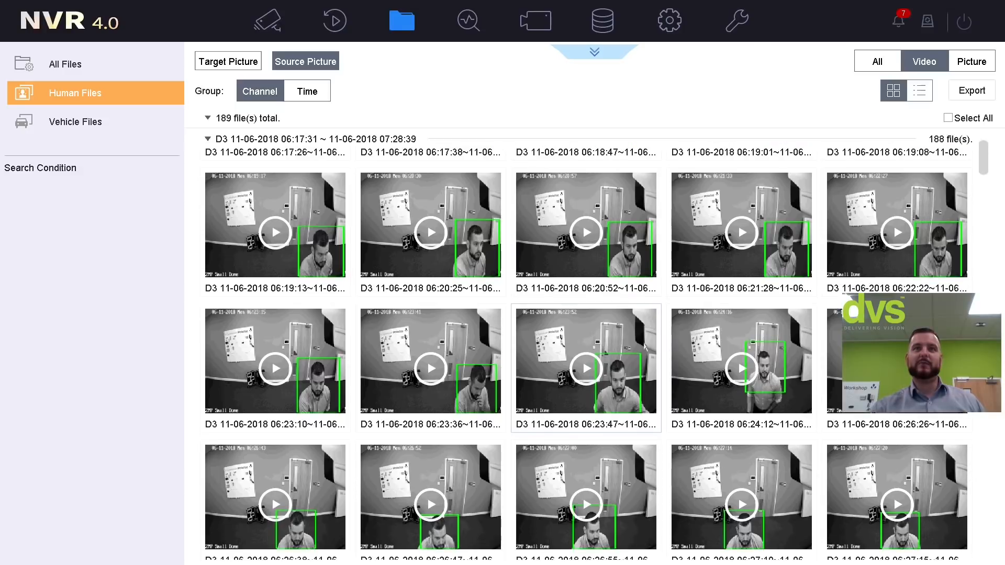
scroll(645, 348, "down", 1)
left_click(741, 464)
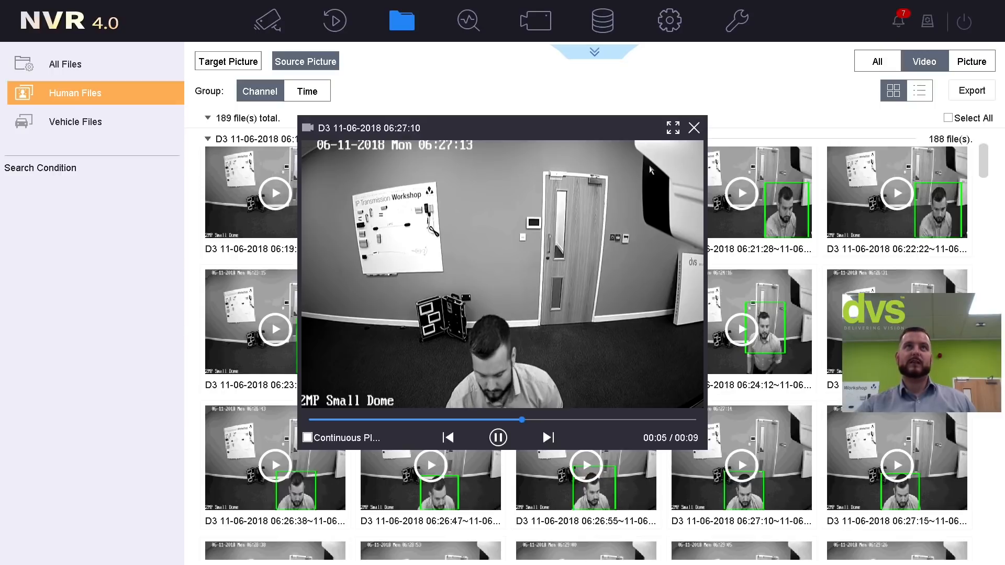
left_click(694, 127)
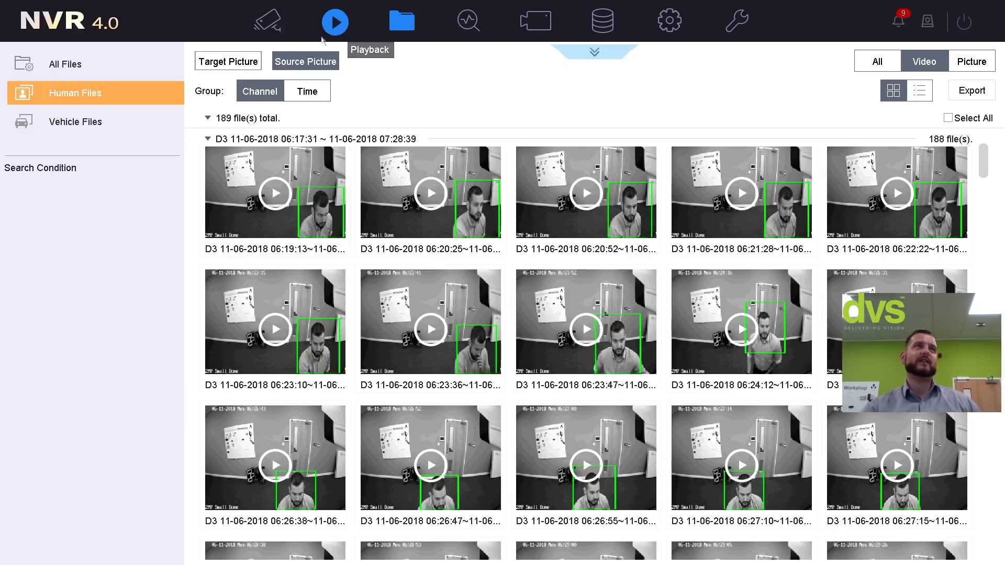
Return to the human file search conditions, review the selectable cameras, and open the vehicle file search conditions.
left_click(594, 53)
left_click(438, 98)
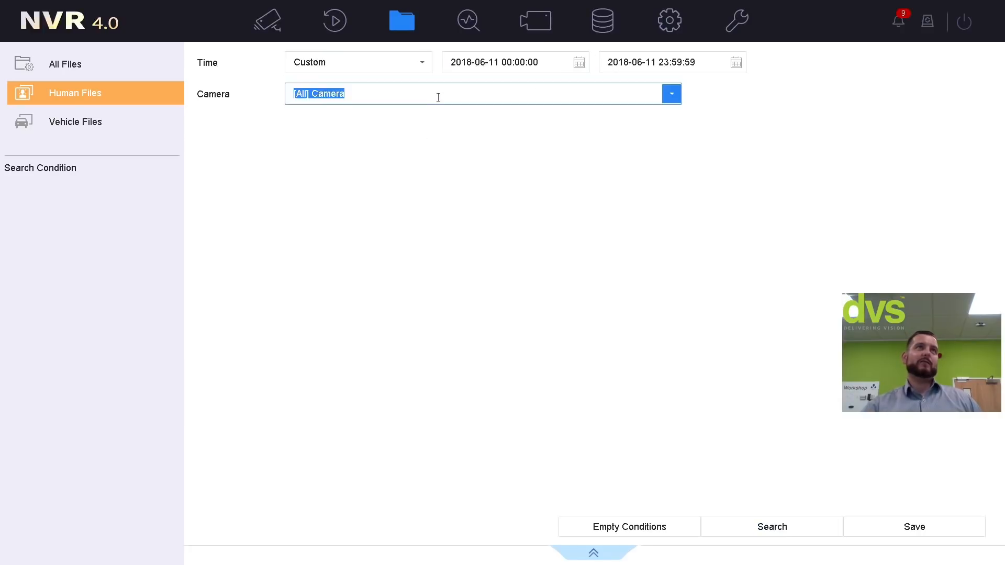
left_click(415, 94)
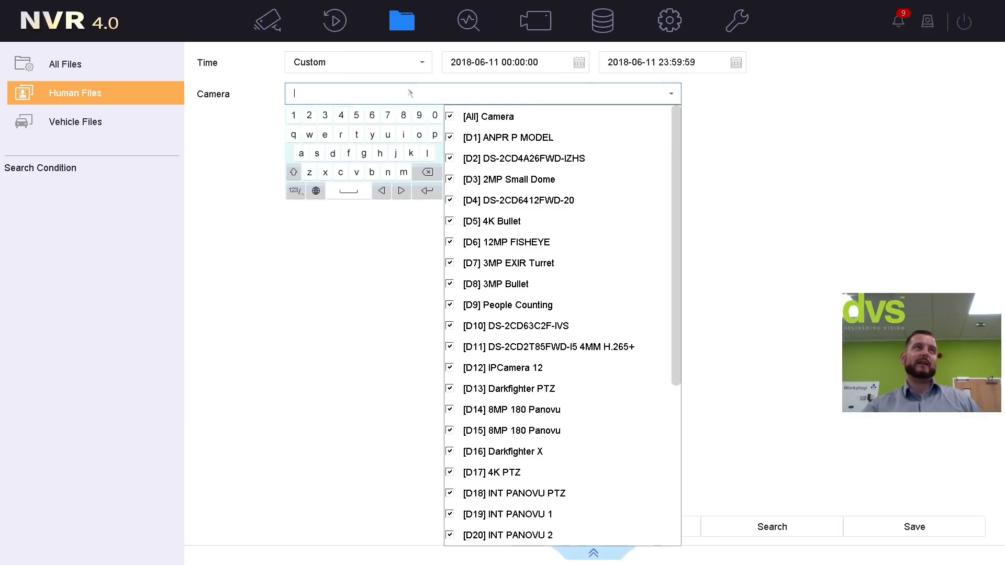
left_click(810, 295)
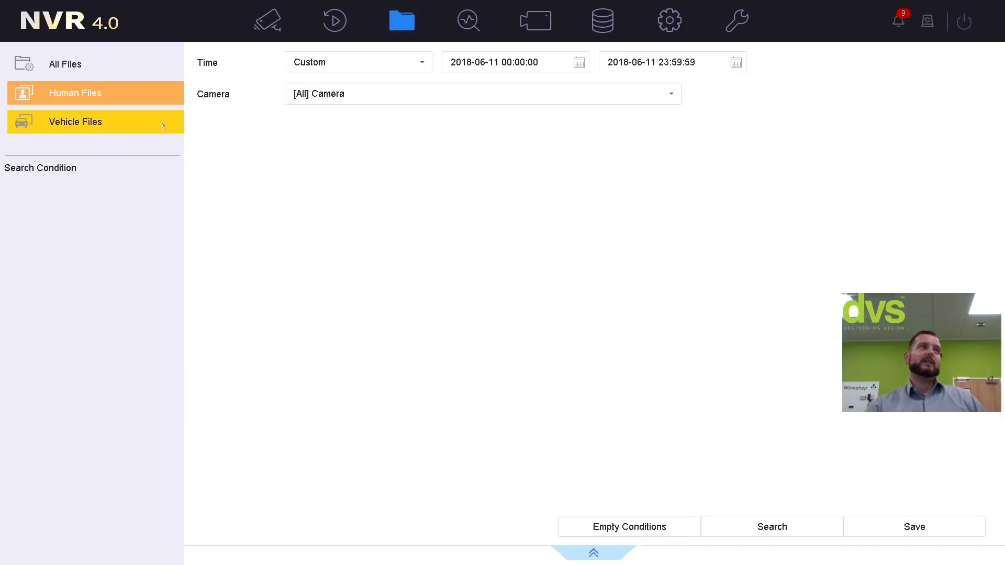
left_click(115, 129)
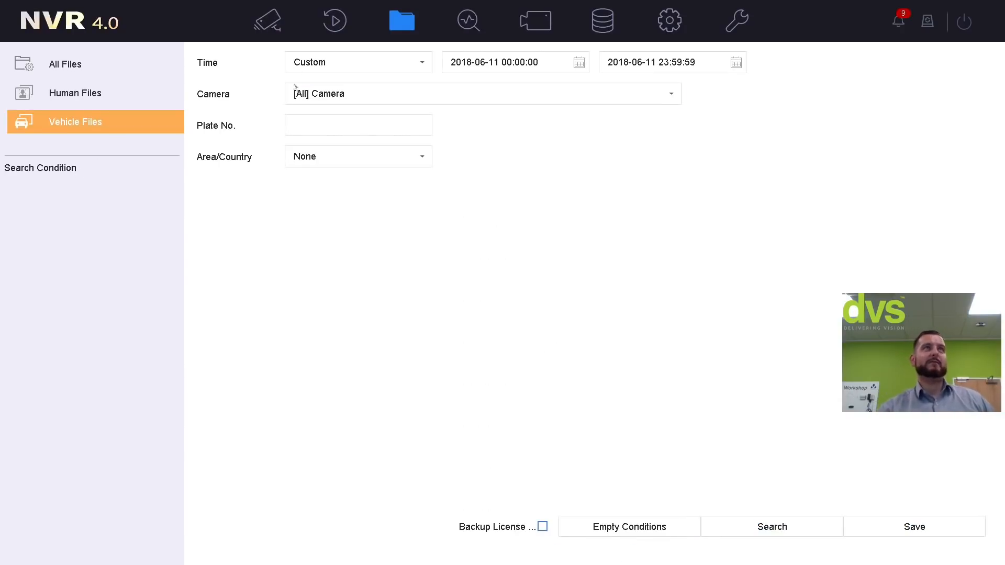
Display the monthly people counting report for the [D9] People Counting camera.
left_click(470, 31)
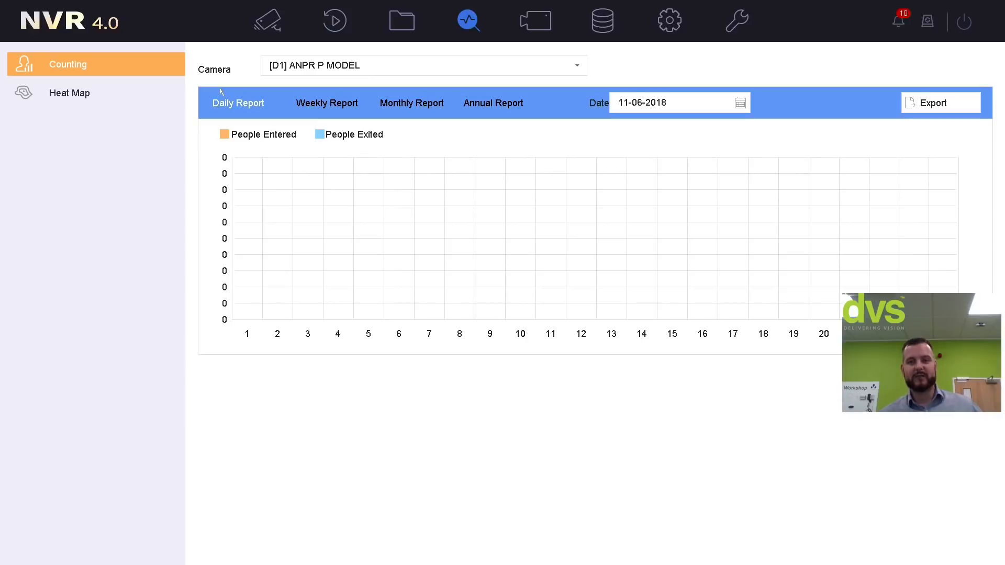
left_click(349, 60)
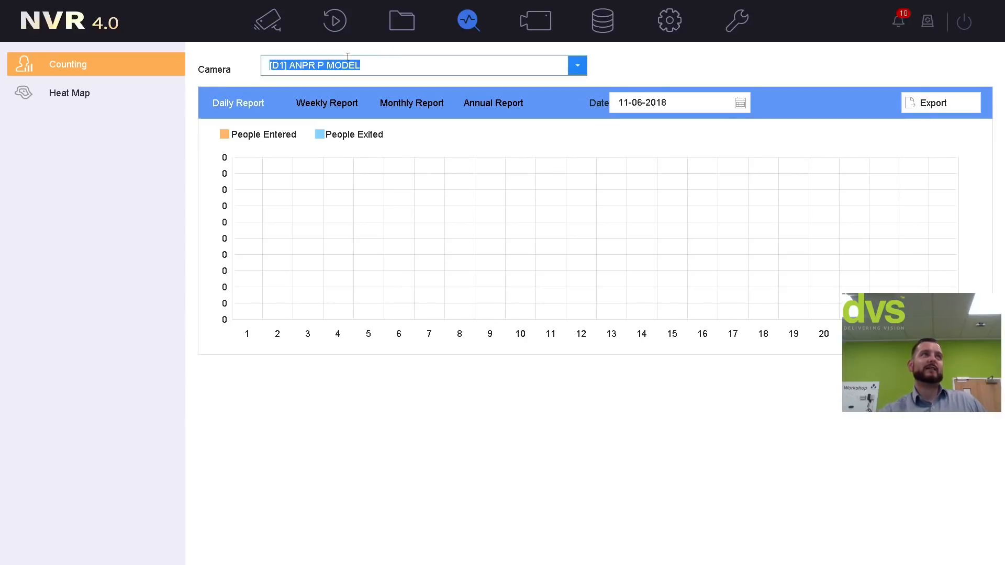
left_click(477, 255)
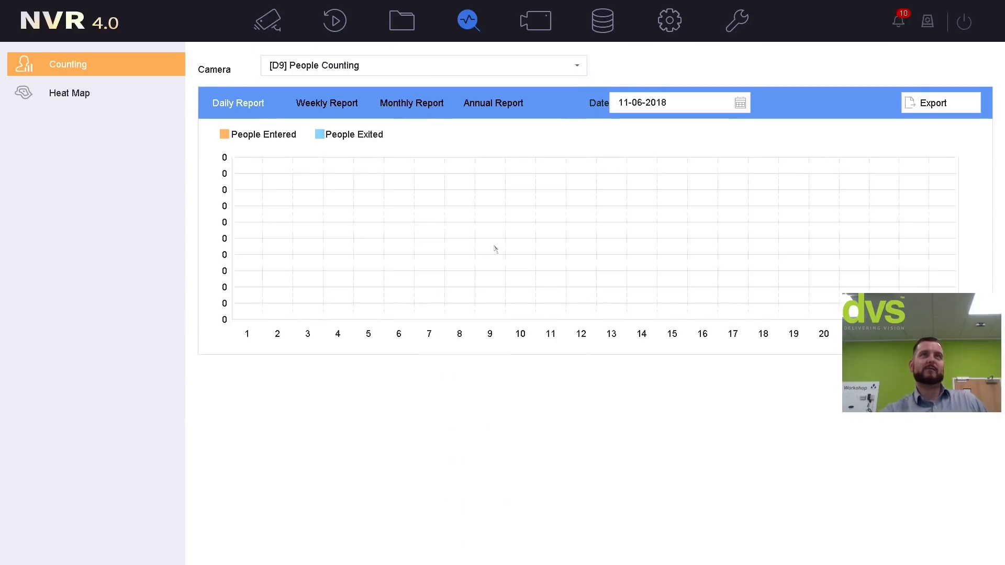
left_click(406, 105)
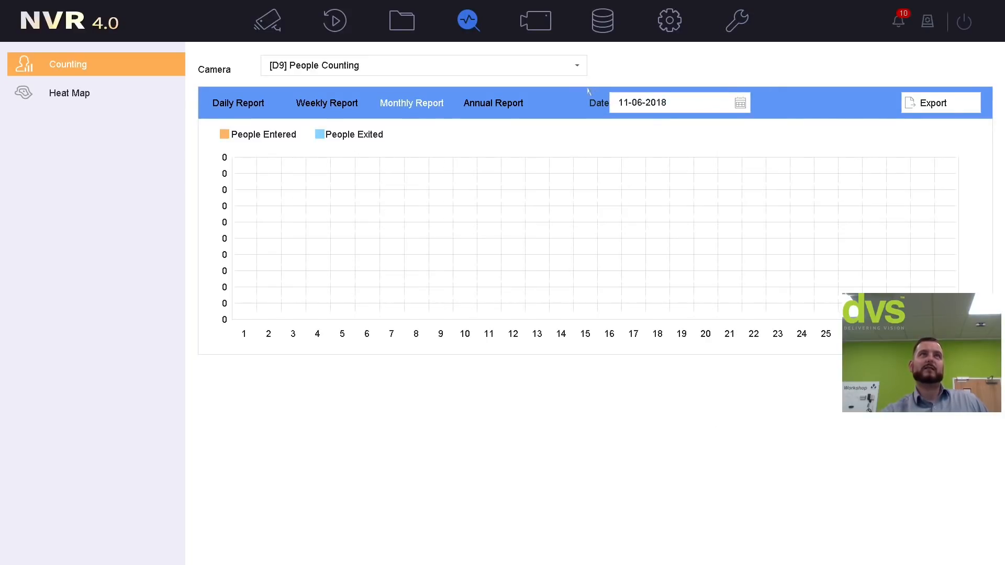
Try the monthly counting report with the dates 03-06-2018 and 01-06-2018, and reset the date to 11-06-2018.
left_click(659, 103)
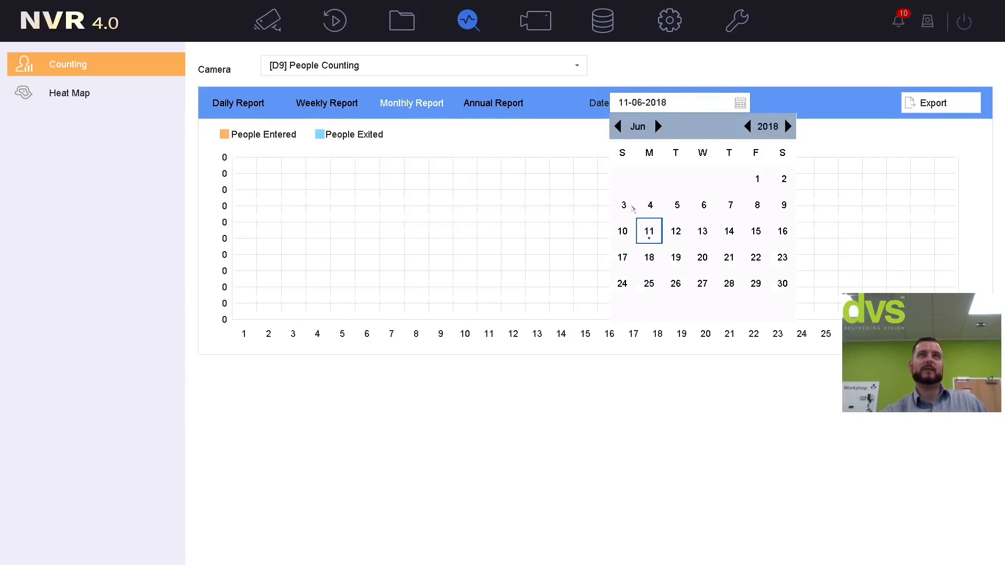
left_click(631, 208)
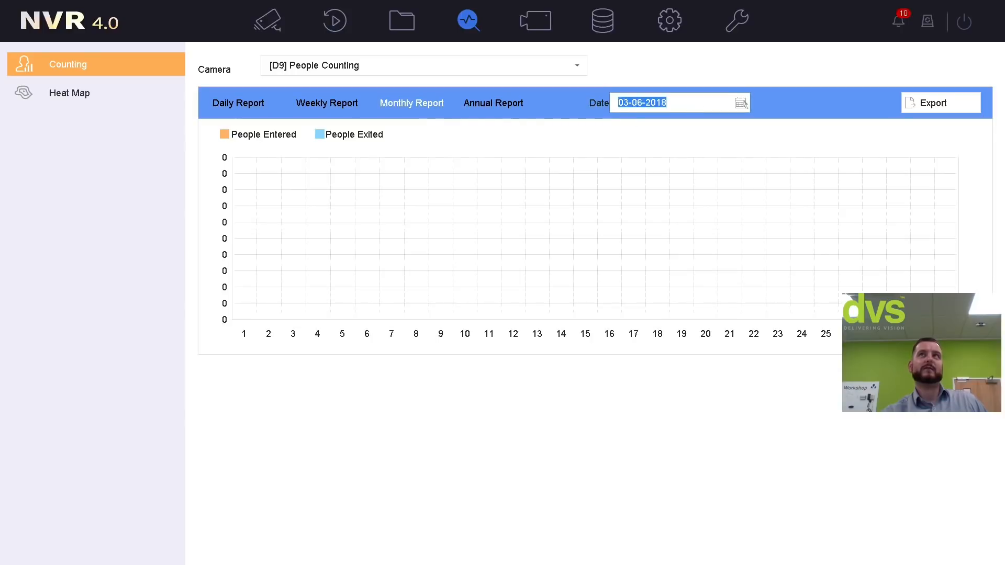
left_click(574, 65)
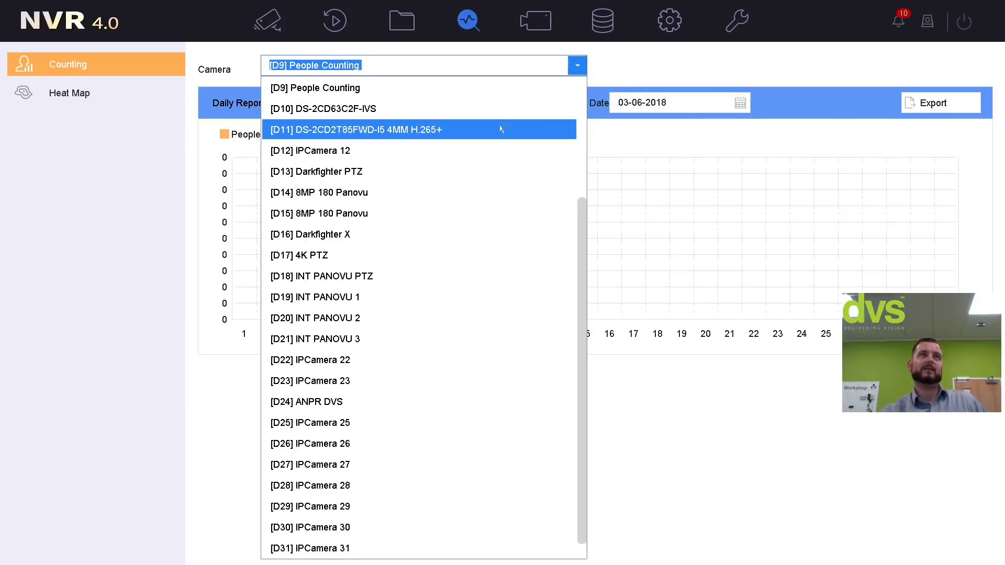
left_click(713, 109)
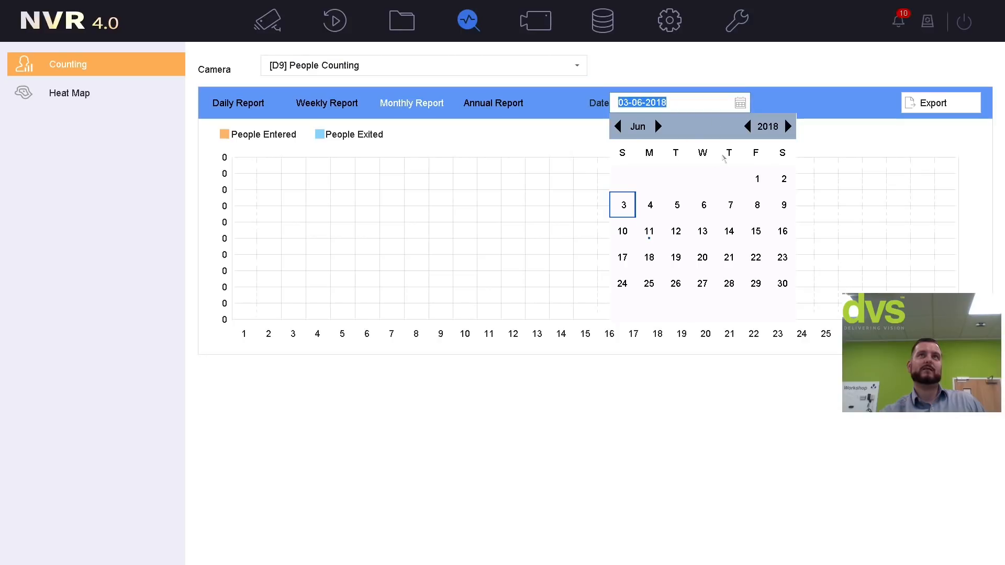
left_click(757, 179)
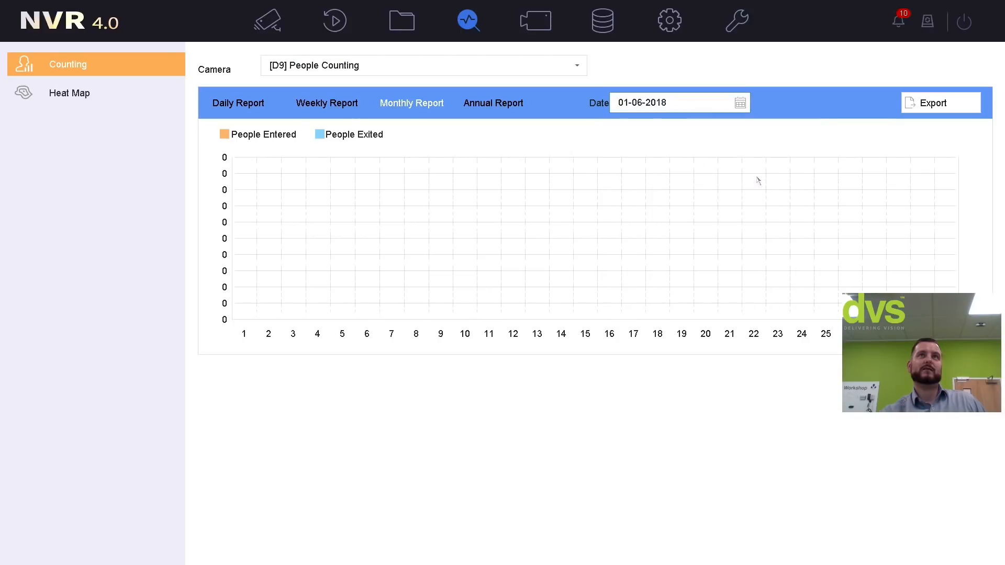
left_click(732, 109)
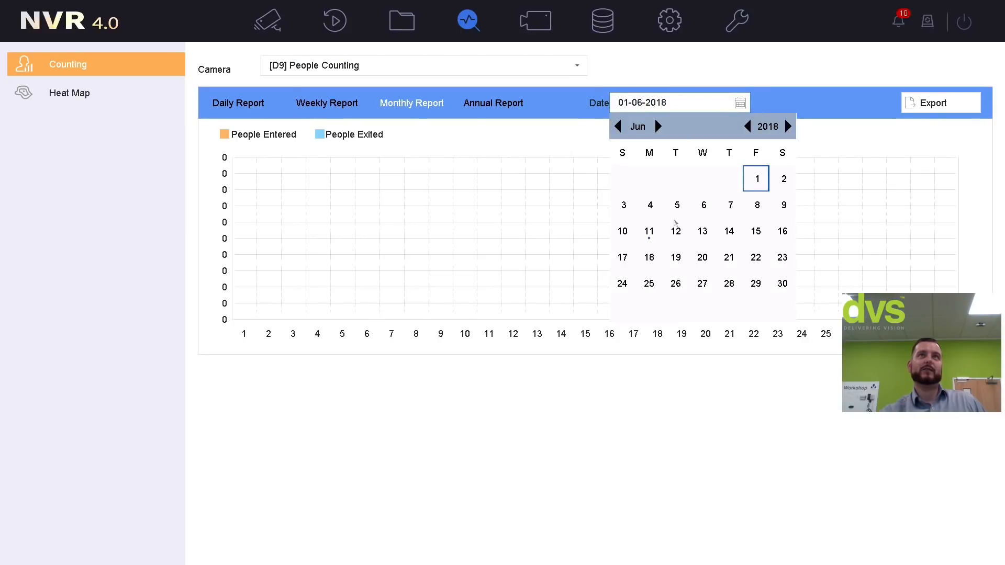
left_click(649, 231)
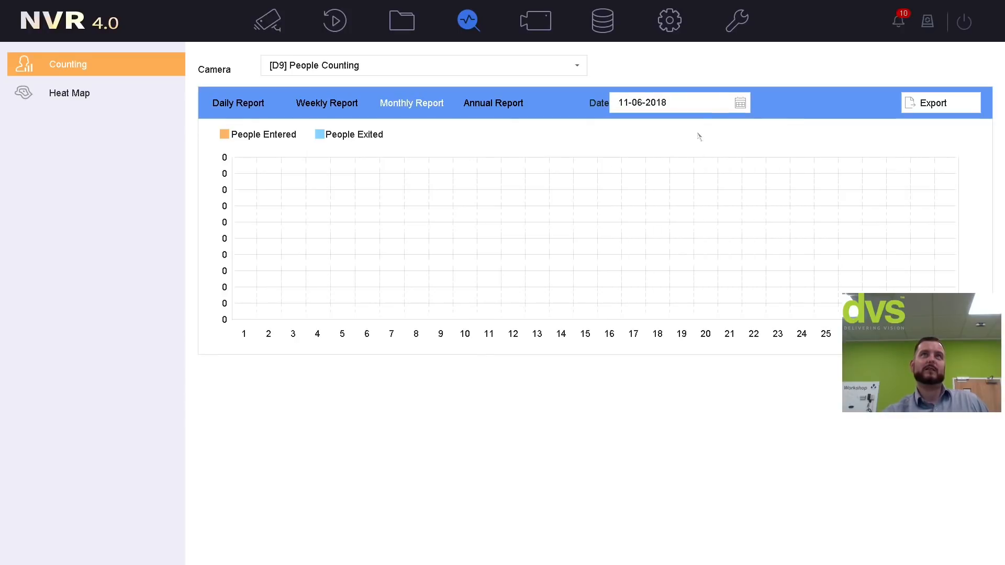
Set the counting report date to 11-05-2018, and view the monthly, weekly and annual people counting reports.
left_click(710, 111)
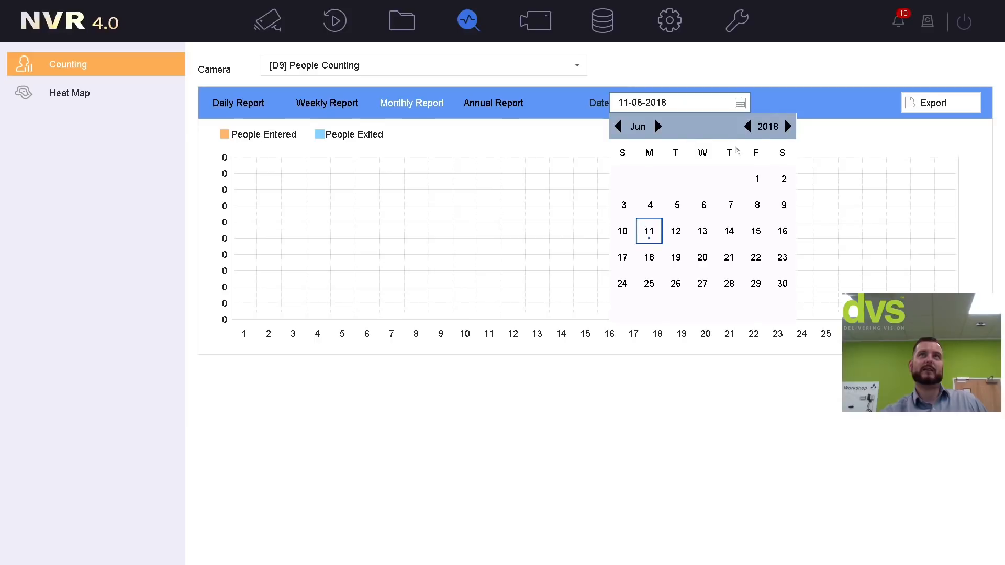
left_click(618, 127)
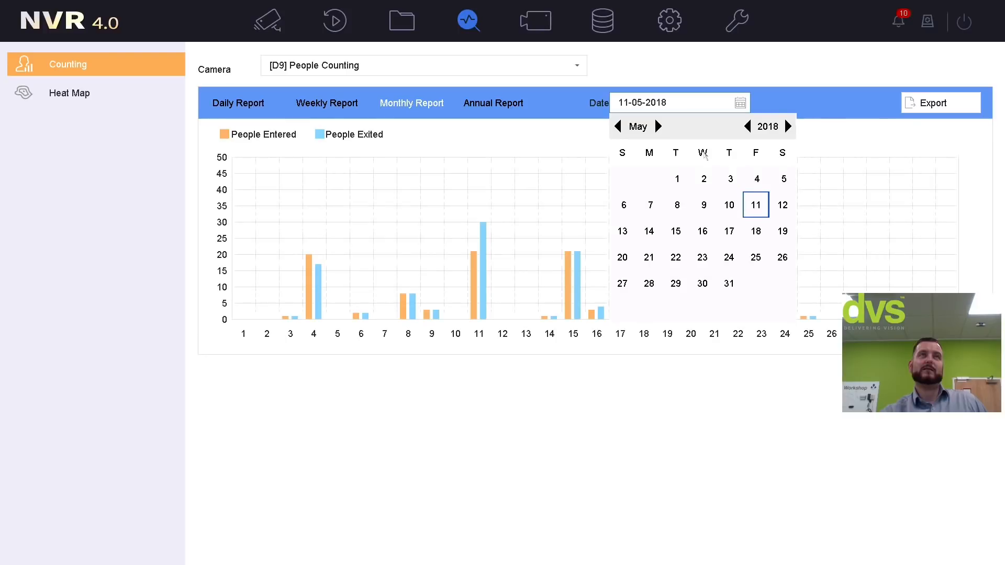
left_click(666, 438)
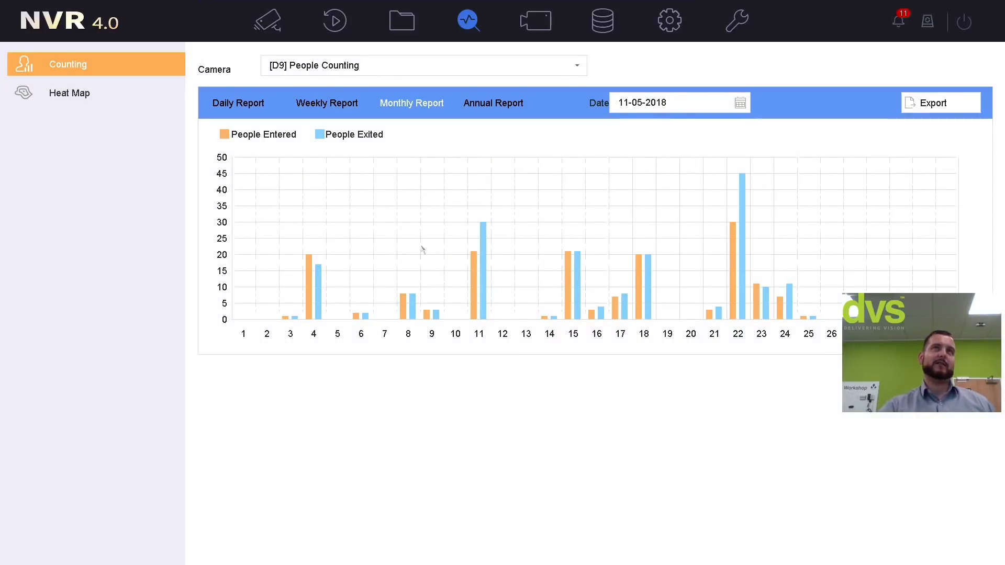
left_click(327, 103)
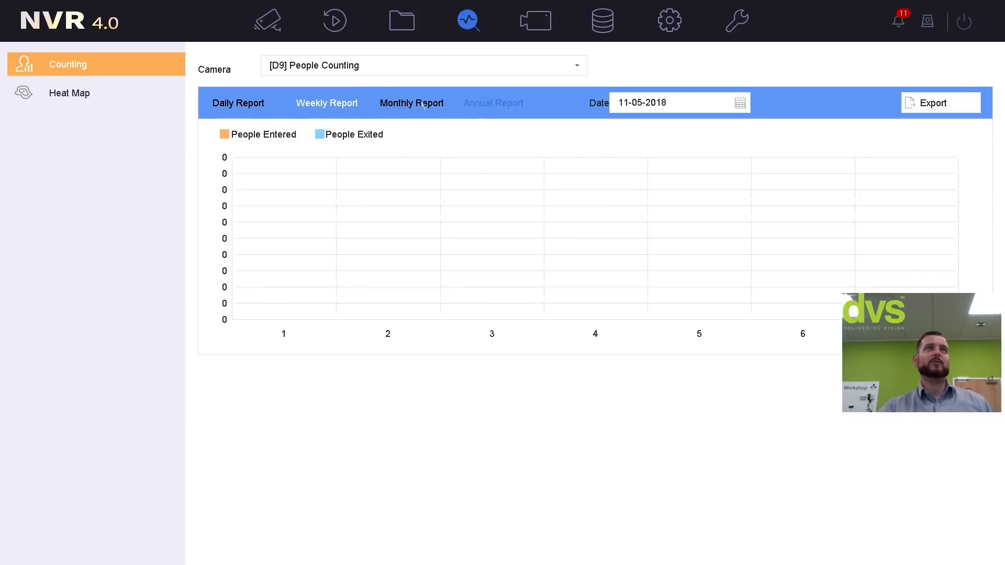
left_click(492, 108)
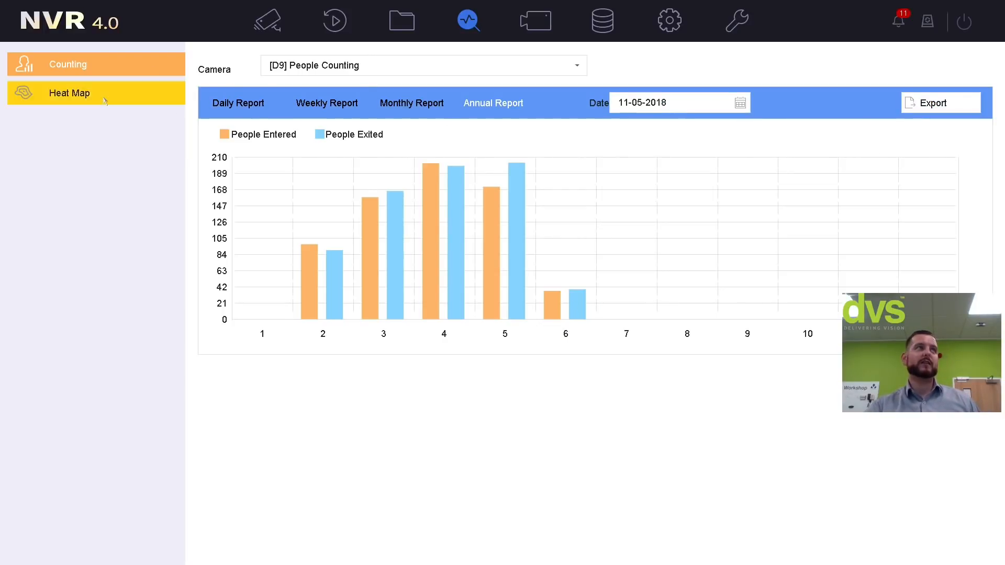
Generate the weekly and monthly heat maps of the [D6] 12MP FISHEYE camera for 11-06-2018.
left_click(152, 94)
left_click(352, 68)
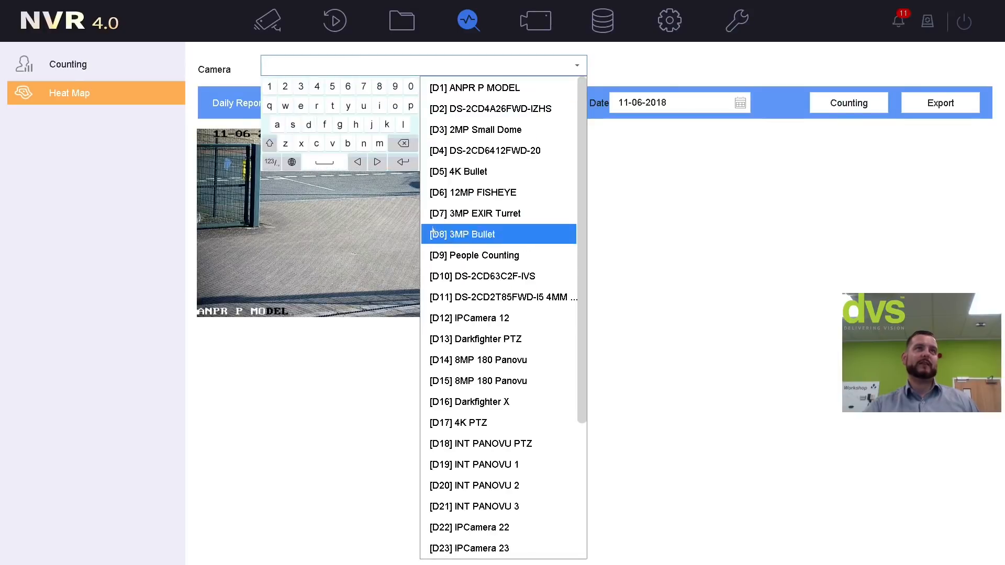
scroll(477, 373, "down", 1)
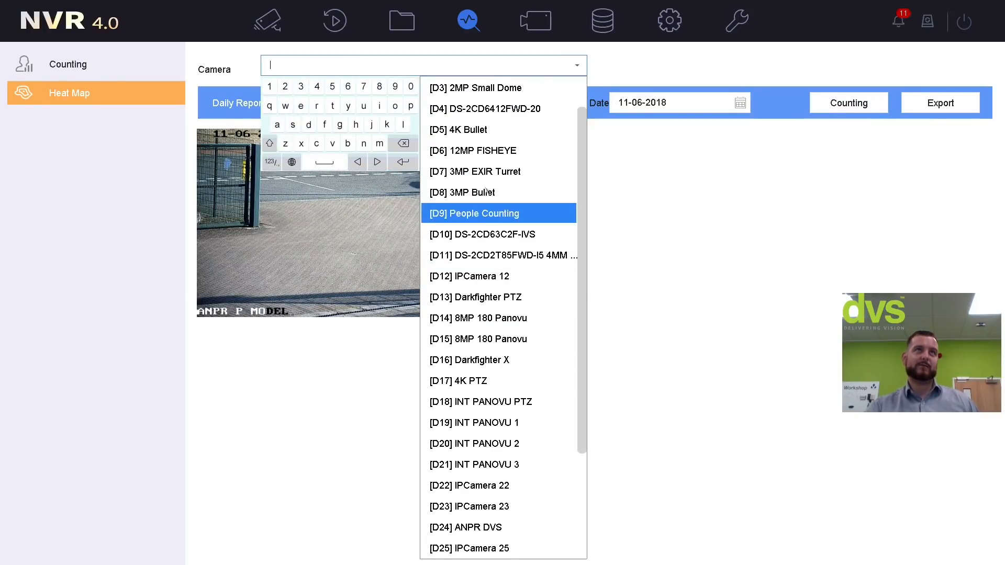
left_click(492, 150)
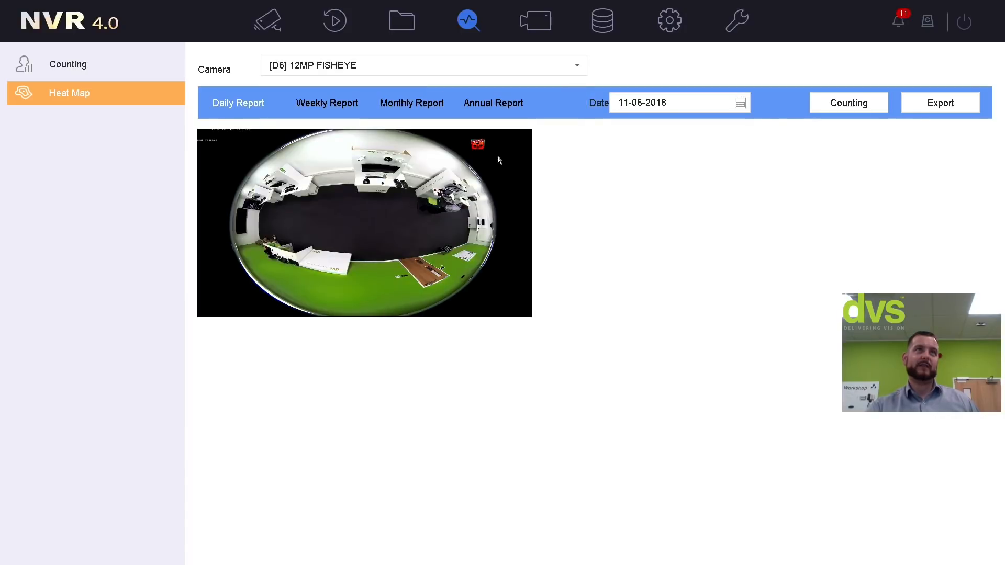
left_click(338, 103)
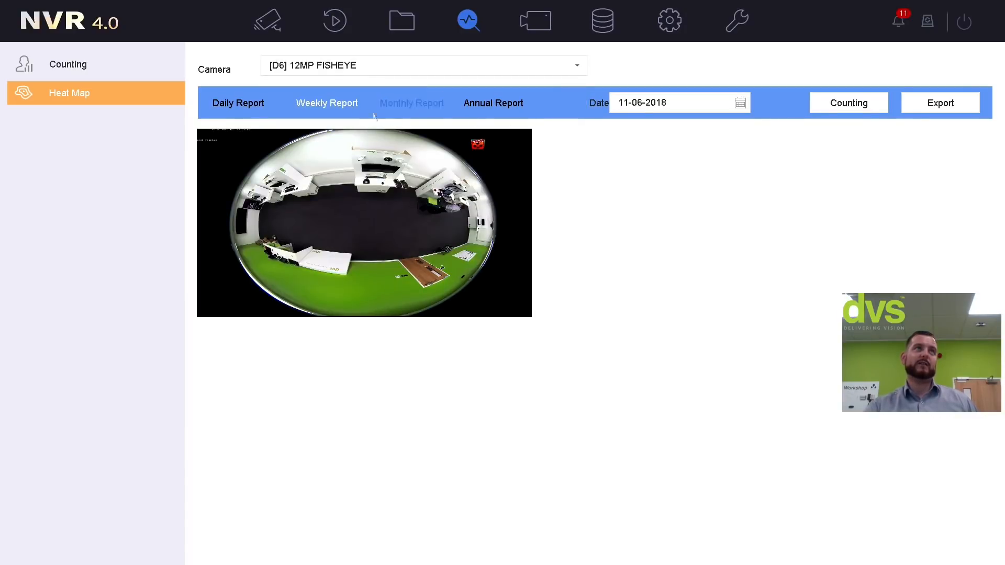
left_click(846, 107)
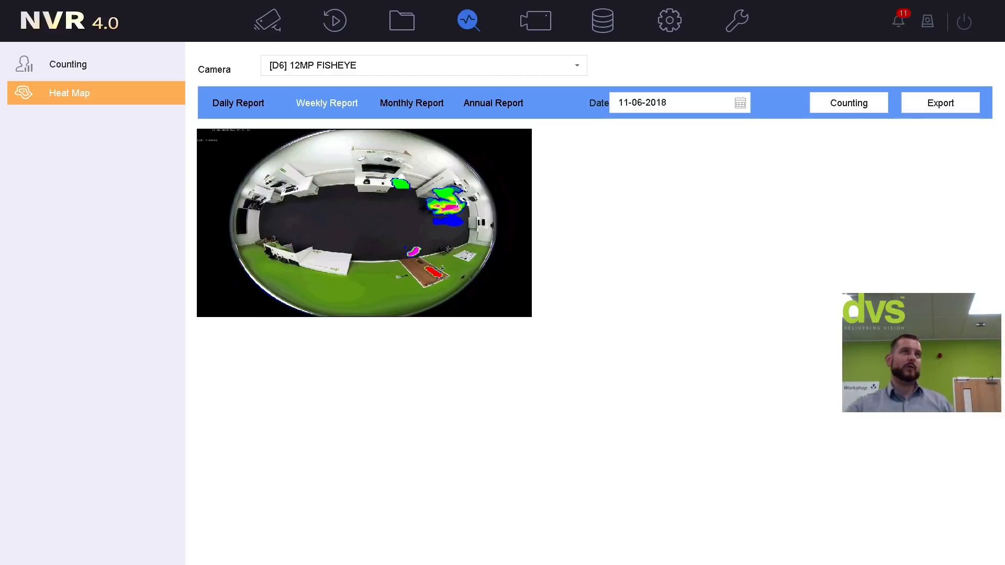
left_click(419, 103)
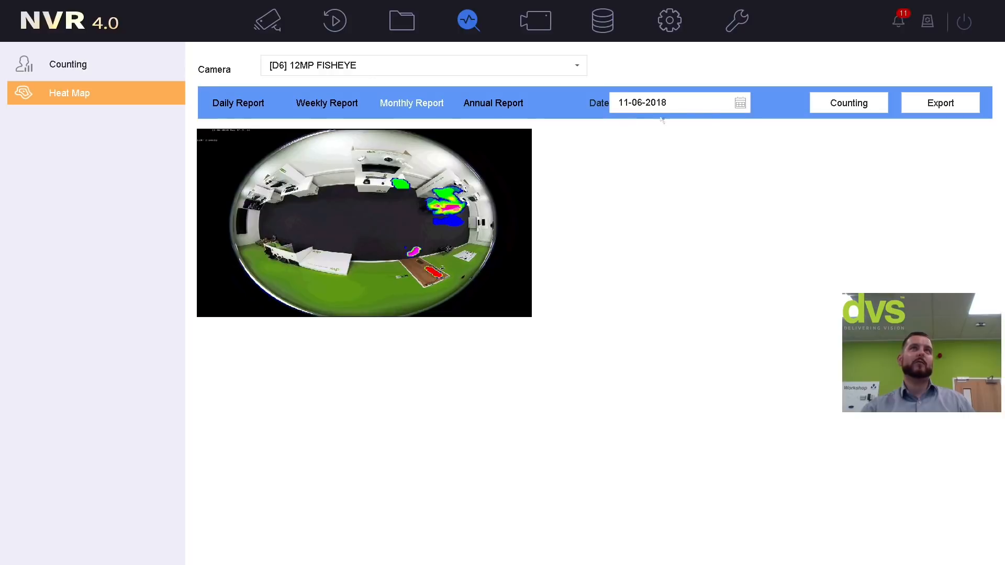
left_click(822, 104)
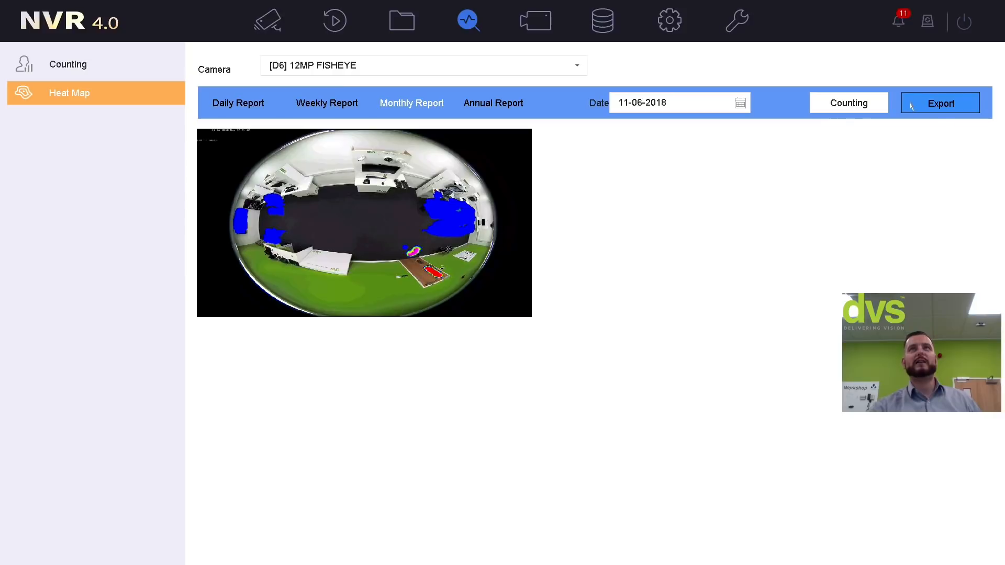
Open the IP camera management page and preview the live image of camera D2: DS-2CD4A26FWD-IZHS.
left_click(554, 21)
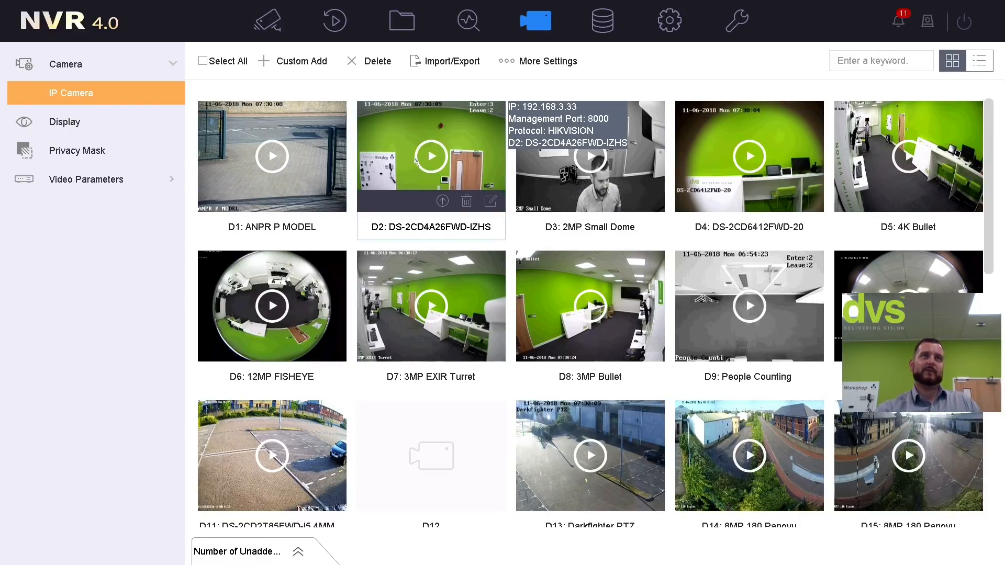
left_click(428, 162)
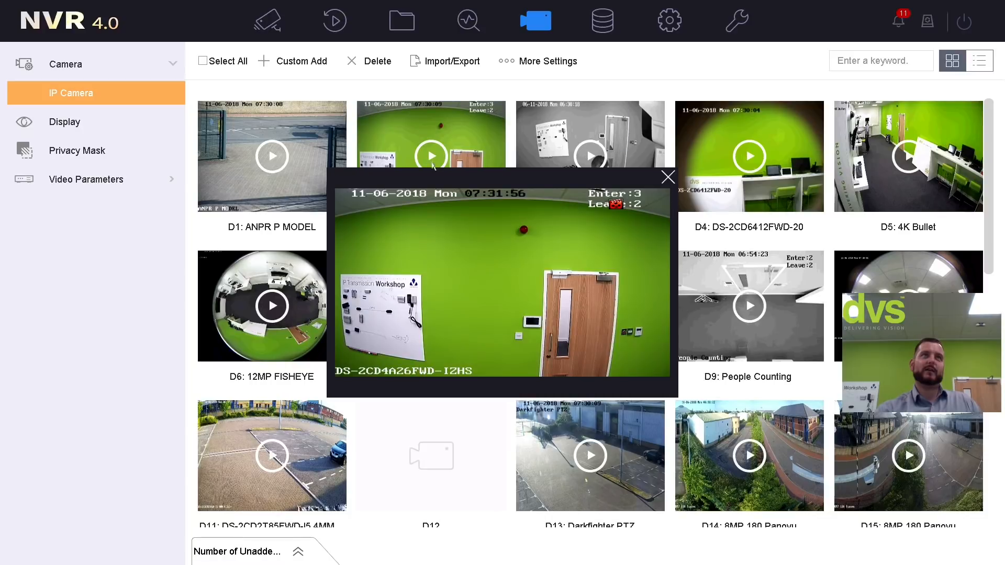
Close the live preview and view the connection settings of camera D2: DS-2CD4A26FWD-IZHS without changing them.
left_click(668, 177)
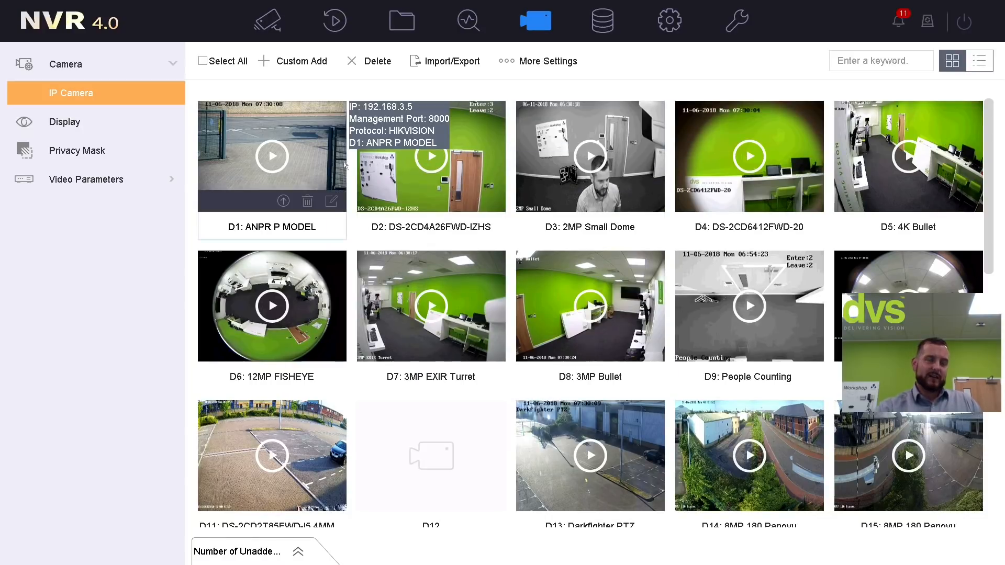
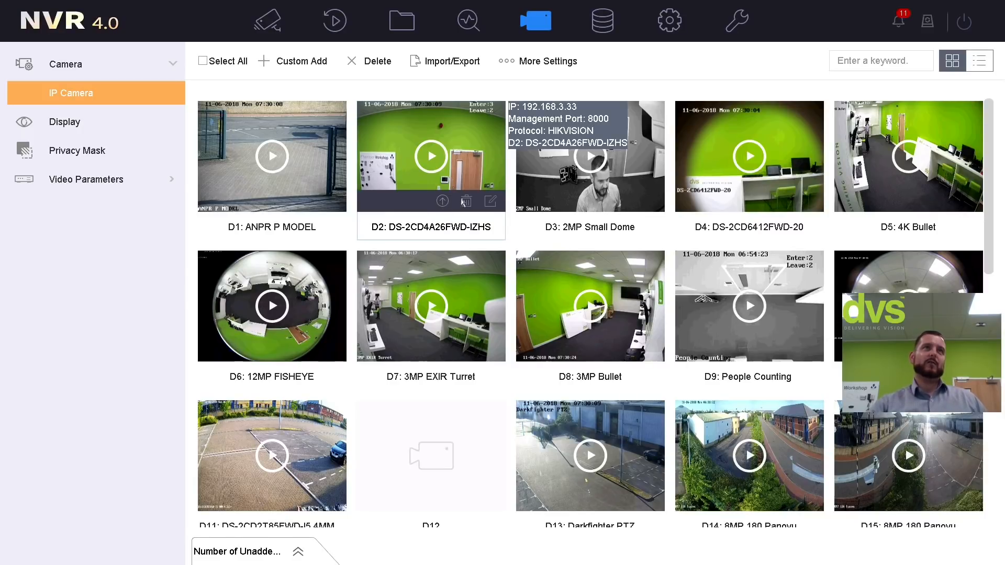
left_click(491, 202)
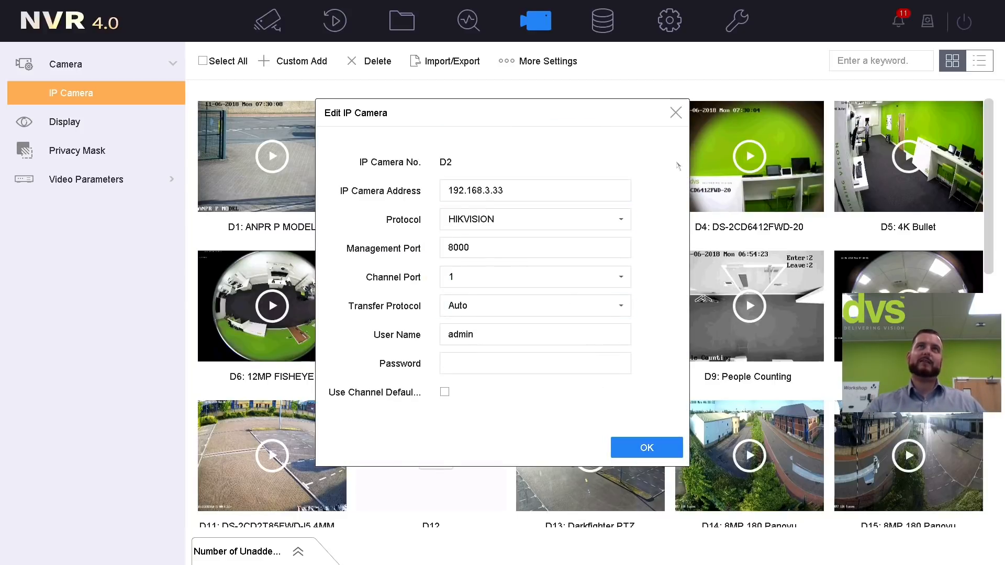
left_click(677, 115)
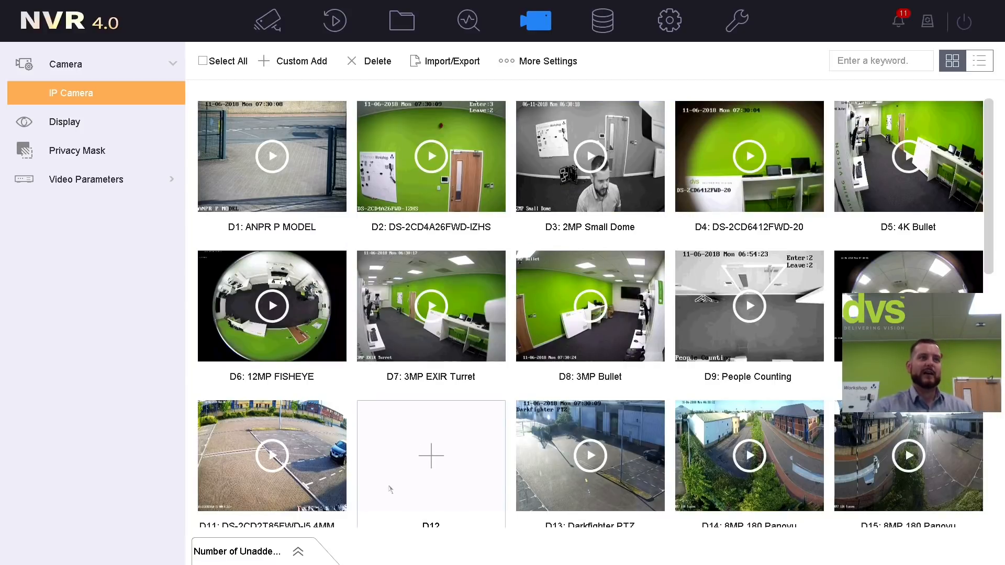
Expand the list of unadded online devices, check the status of the DS-2CD7126G0/L-IZS device, and collapse the list.
left_click(298, 552)
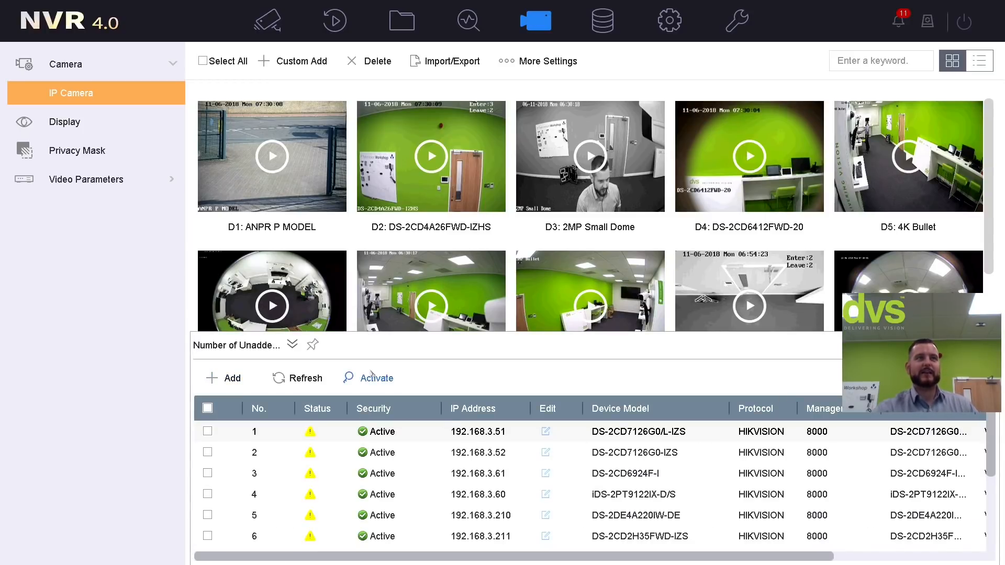
left_click(310, 433)
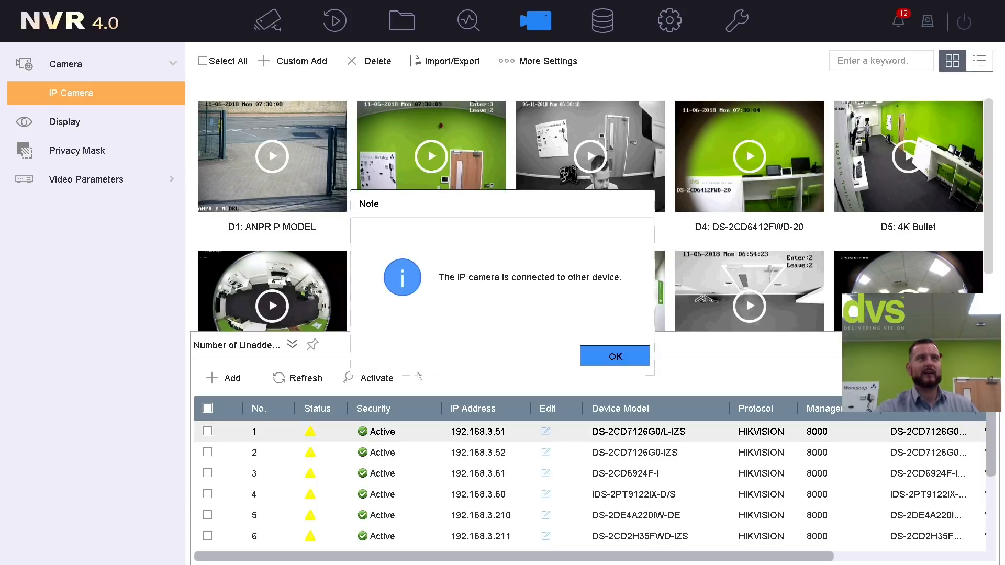
left_click(613, 357)
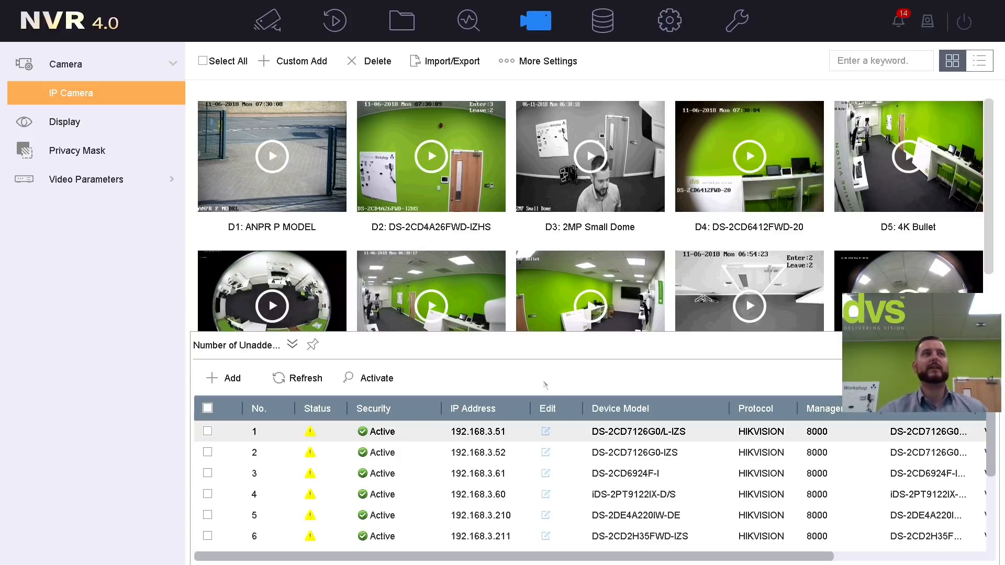
left_click(292, 344)
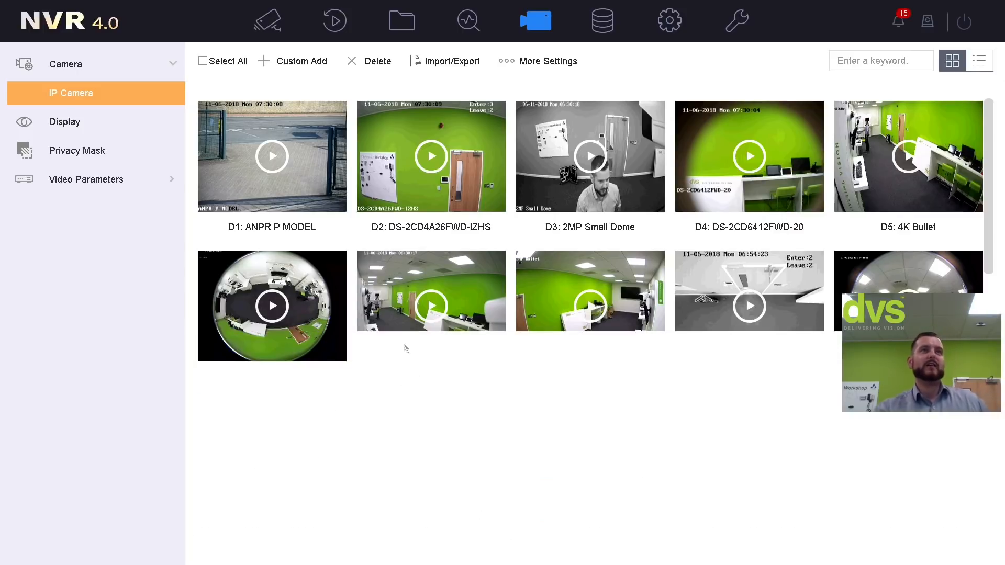
Switch the IP cameras to the detailed list view and preview the live image of camera D1: ANPR P MODEL.
left_click(979, 61)
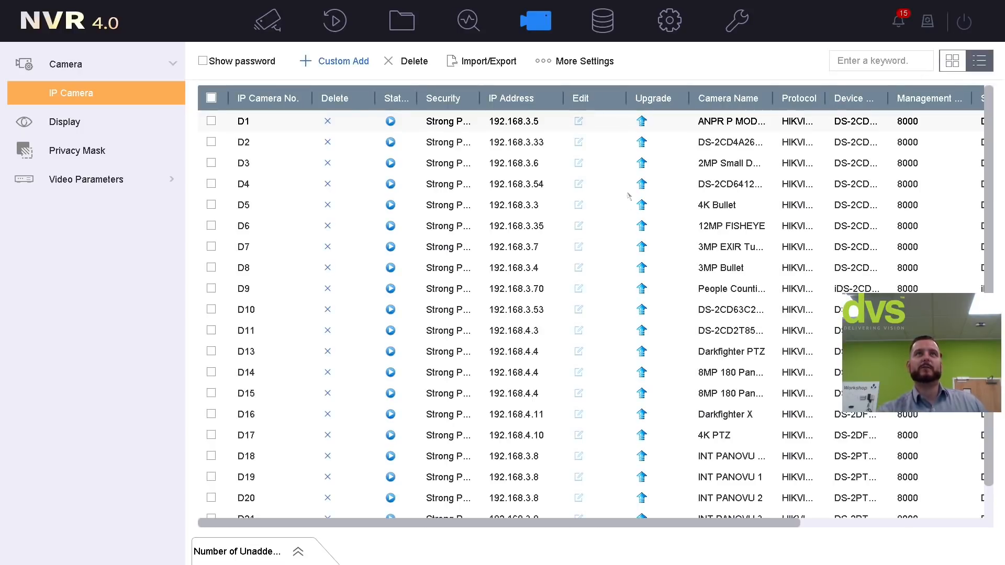
left_click(390, 122)
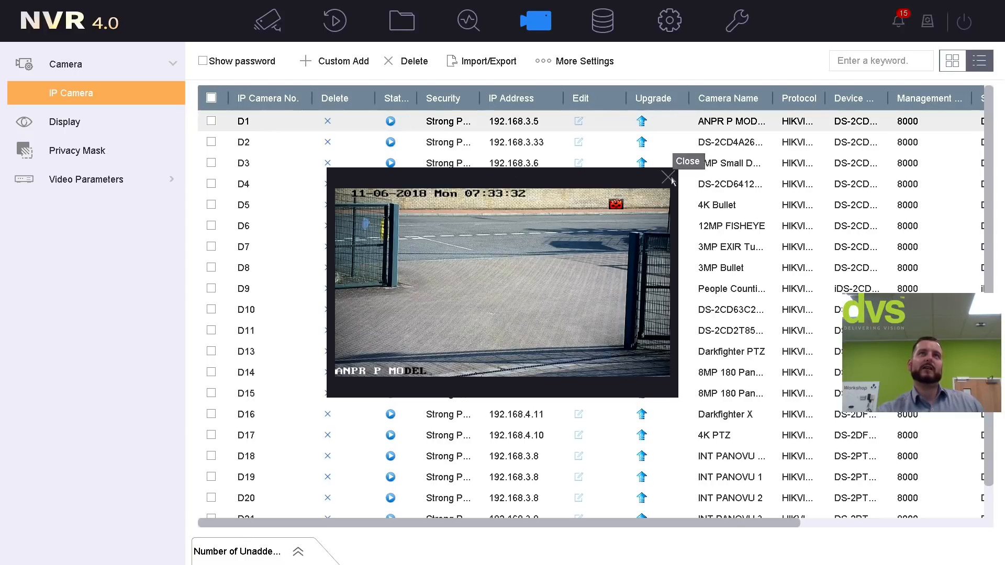
left_click(669, 178)
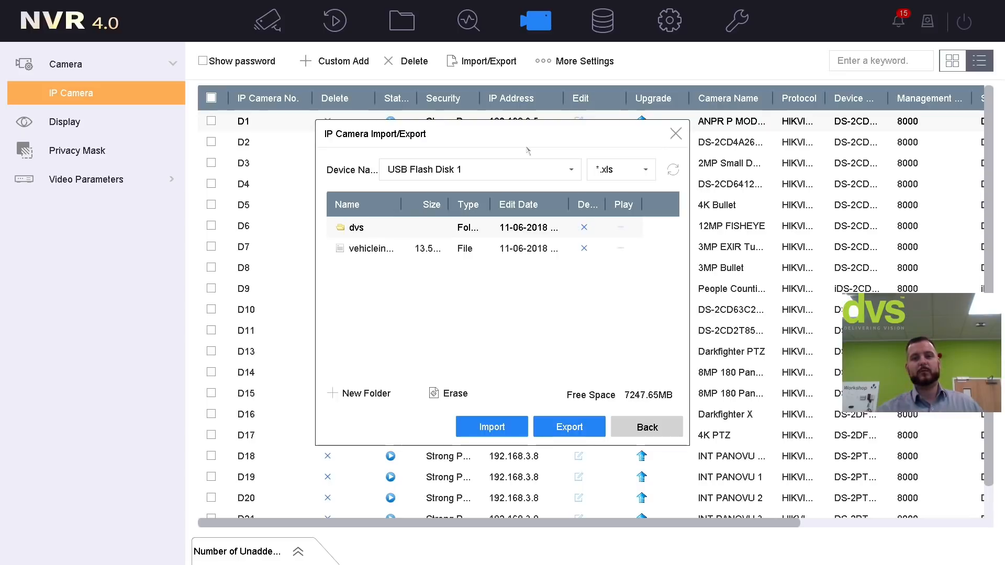
Look at the IP camera import/export options and the Channel Default Password Management settings, leaving both without changes.
left_click(637, 436)
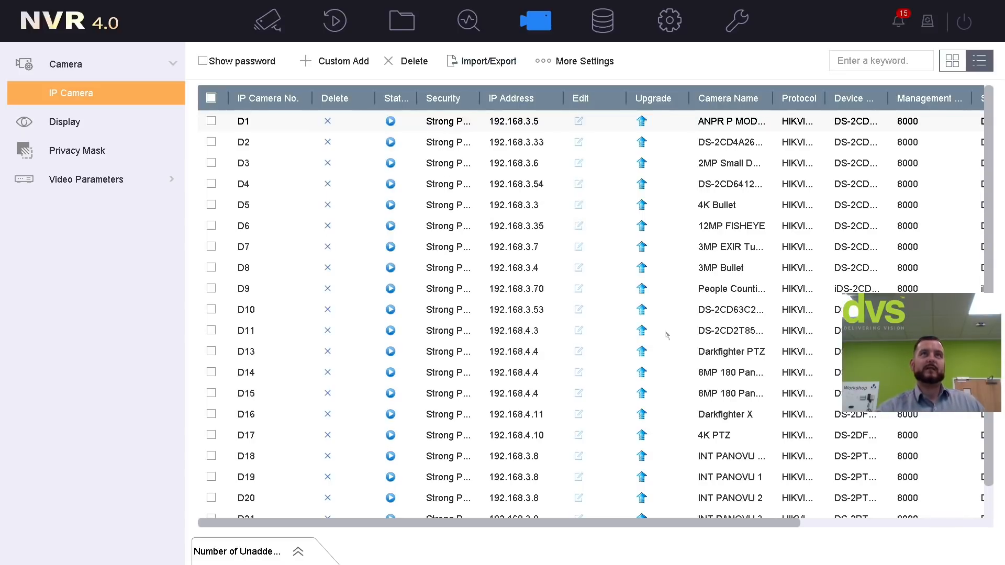
left_click(599, 69)
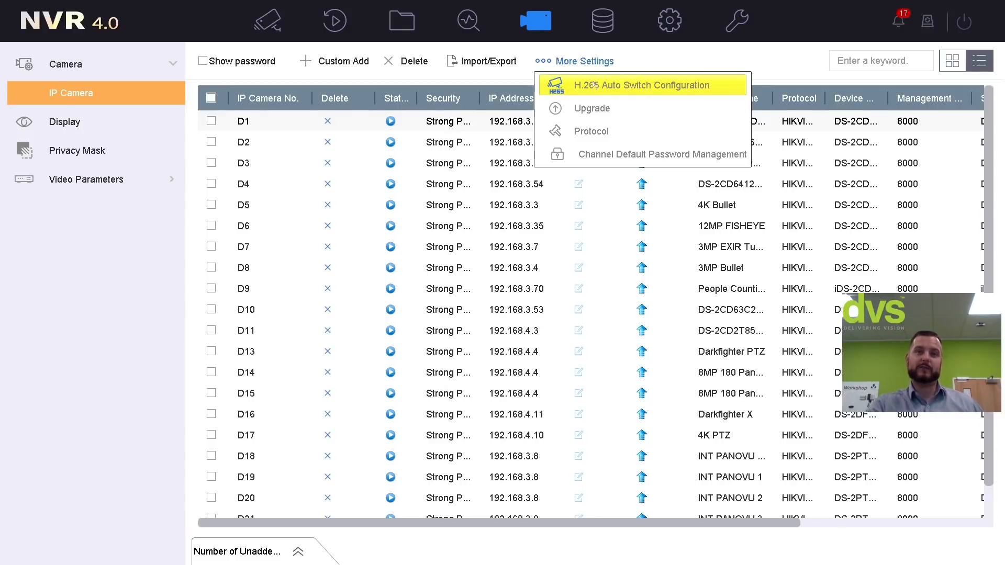
left_click(598, 153)
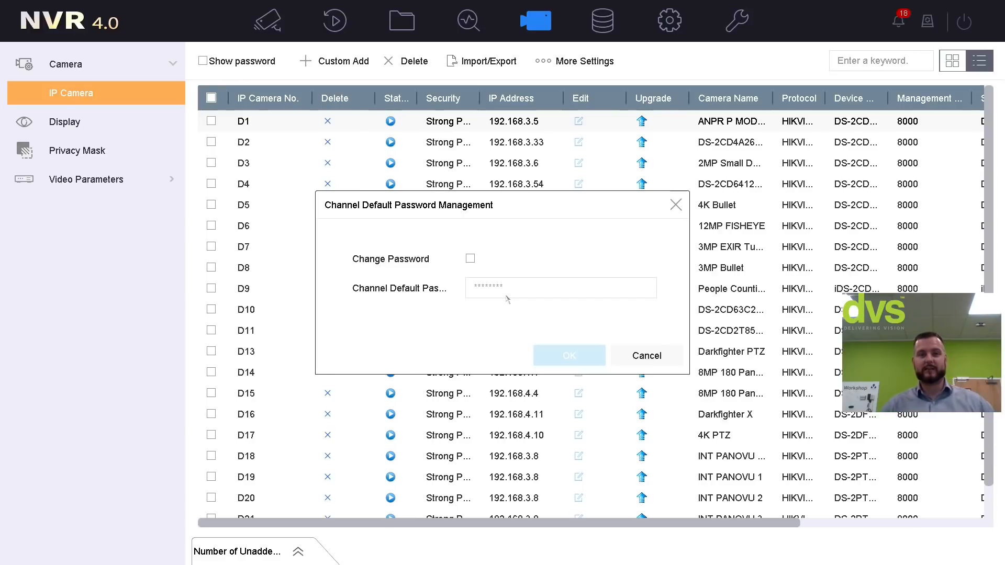
left_click(649, 356)
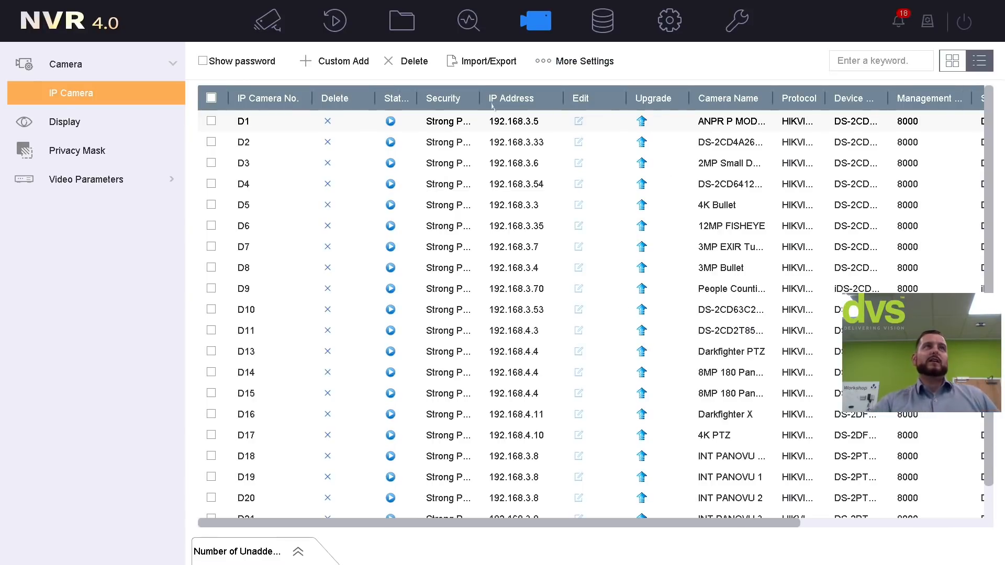
Try to show the camera passwords in the list, and cancel at the permission confirmation.
left_click(204, 61)
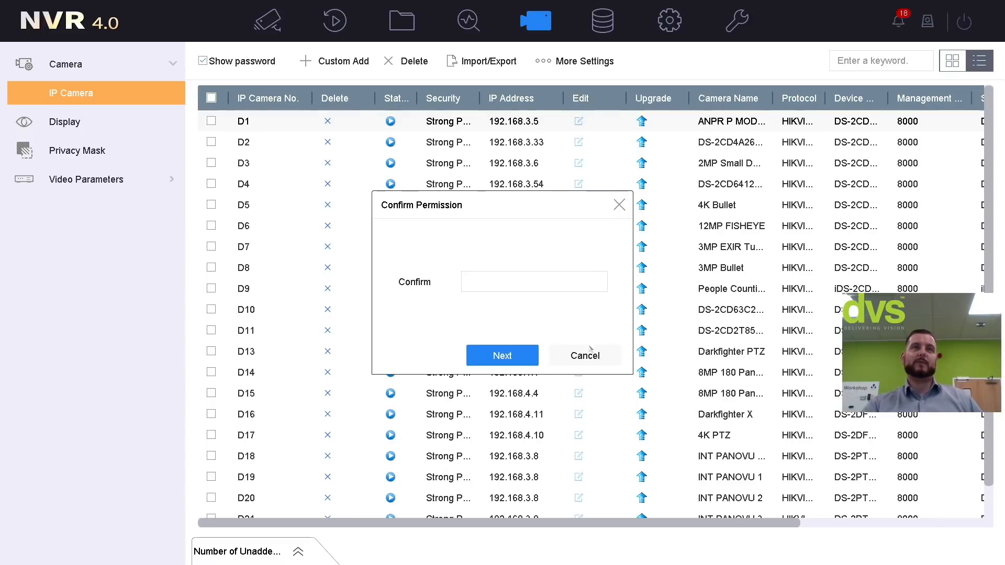
left_click(560, 355)
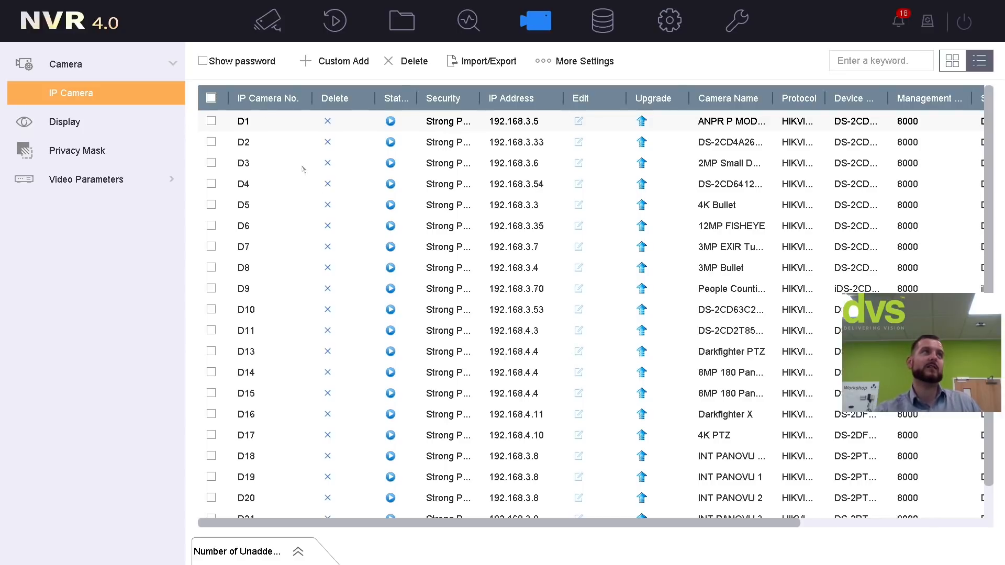
Review the display settings of [D1] ANPR P MODEL: OSD, image, exposure, day/night switch, backlight and image enhancement.
left_click(151, 150)
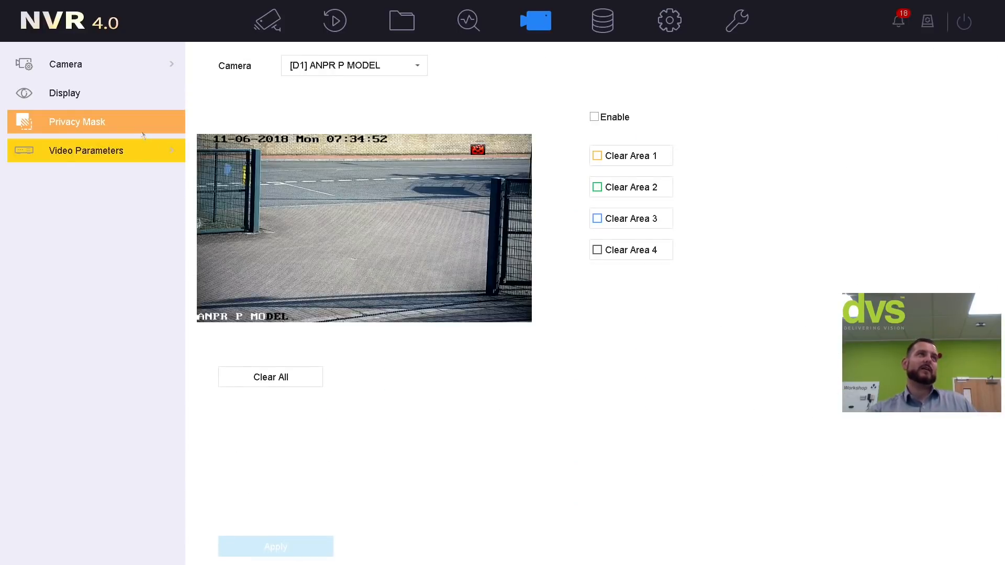
left_click(113, 99)
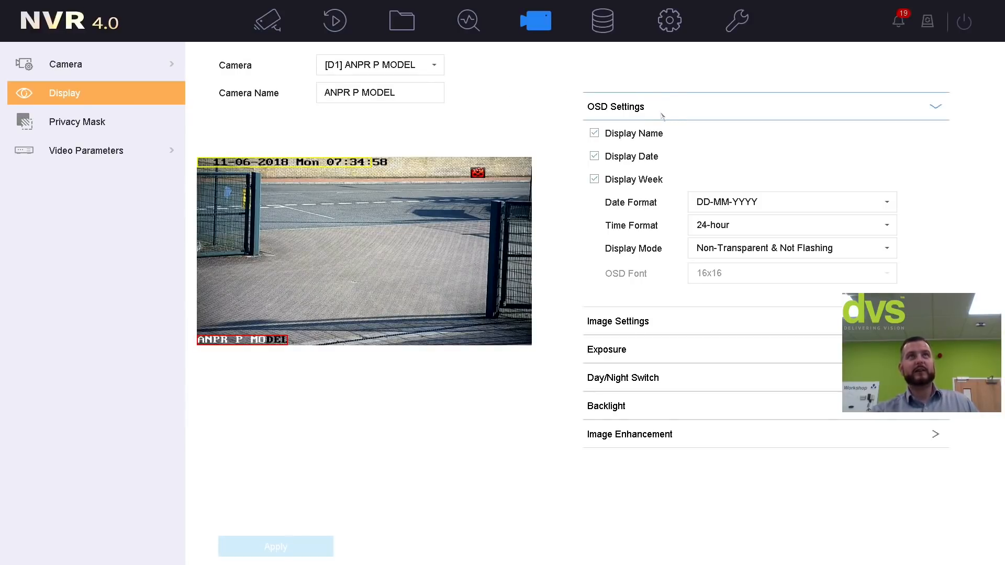
left_click(640, 318)
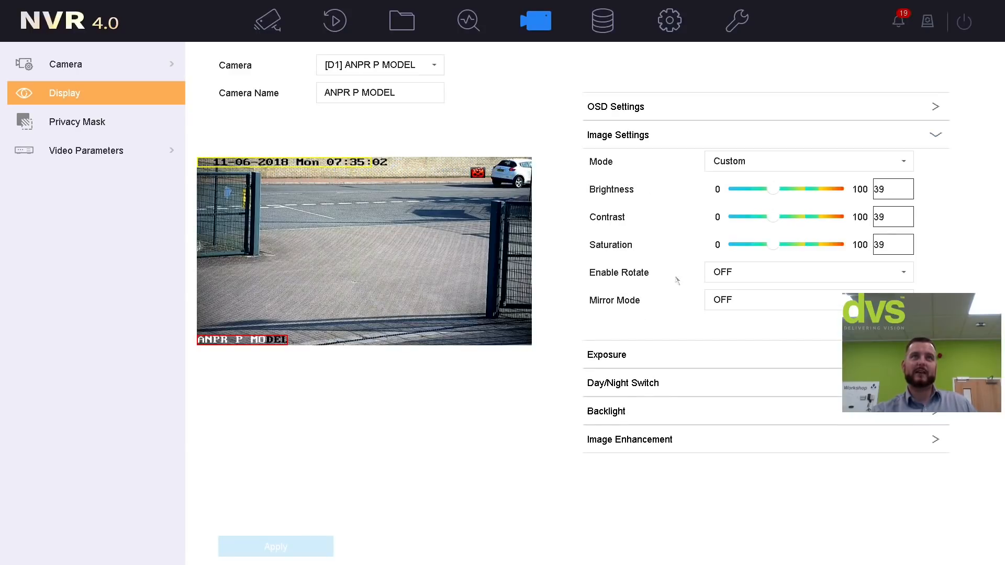
left_click(657, 349)
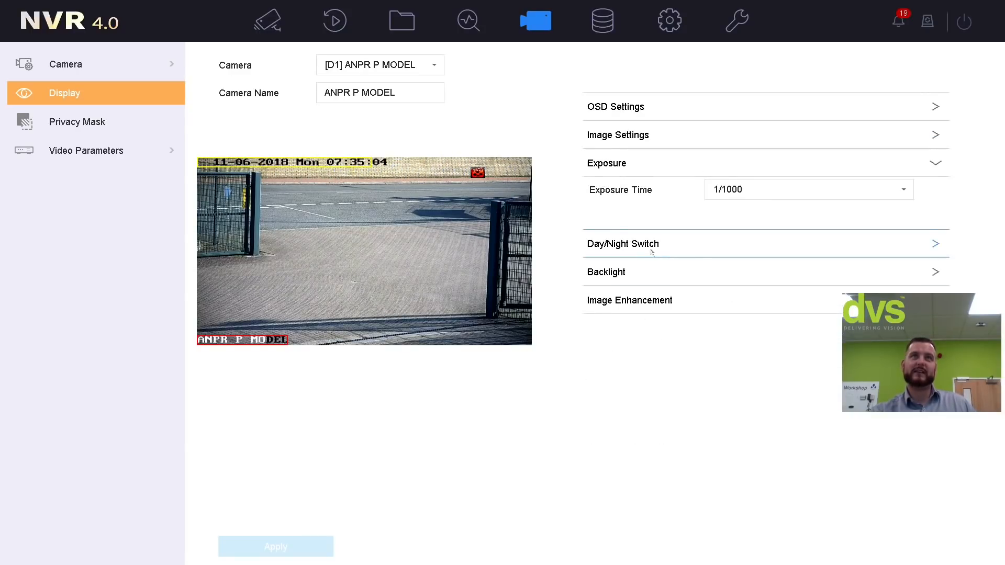
left_click(651, 253)
left_click(625, 329)
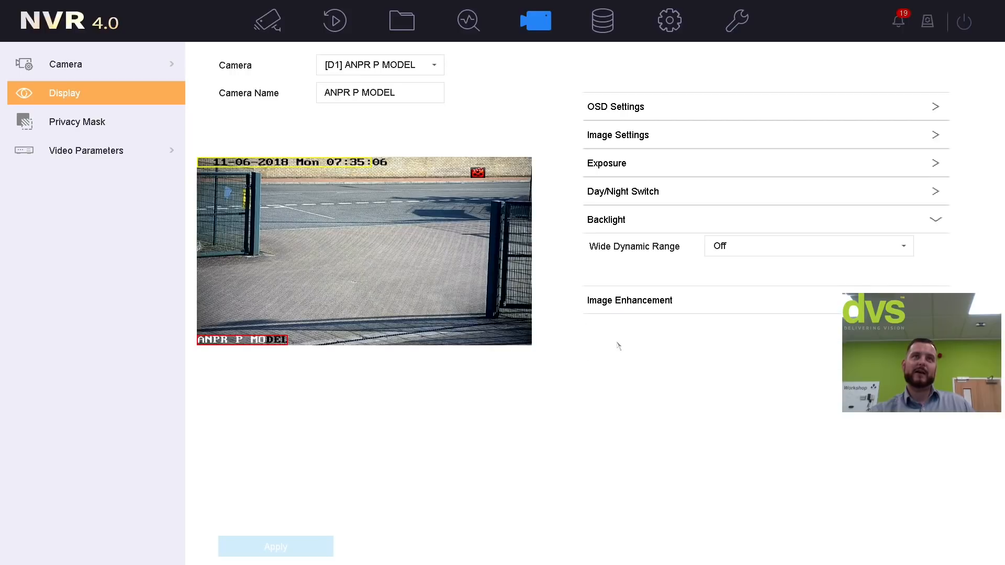
left_click(624, 309)
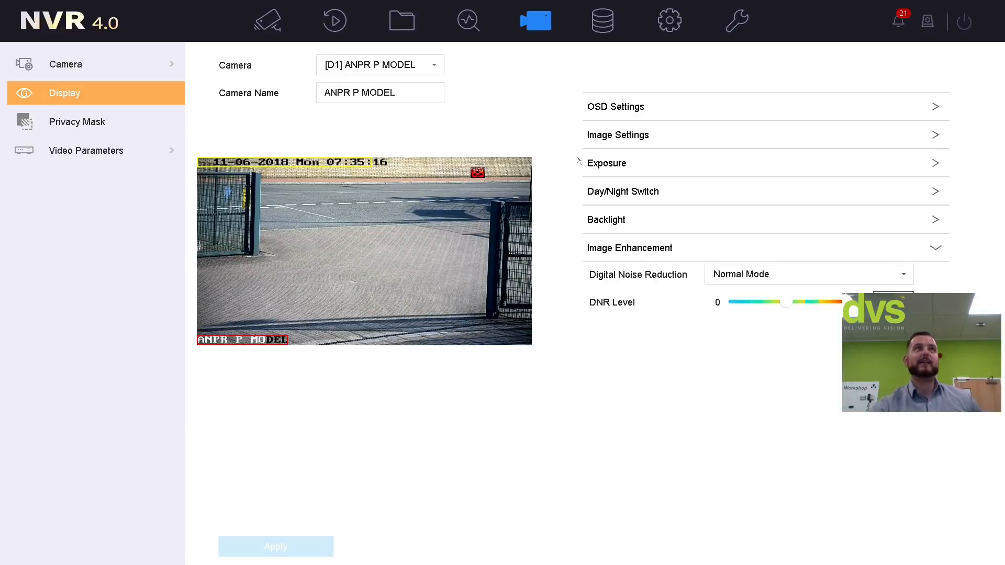
Select camera [D3] 2MP Small Dome and review its OSD, image, exposure, backlight and image enhancement settings.
left_click(434, 68)
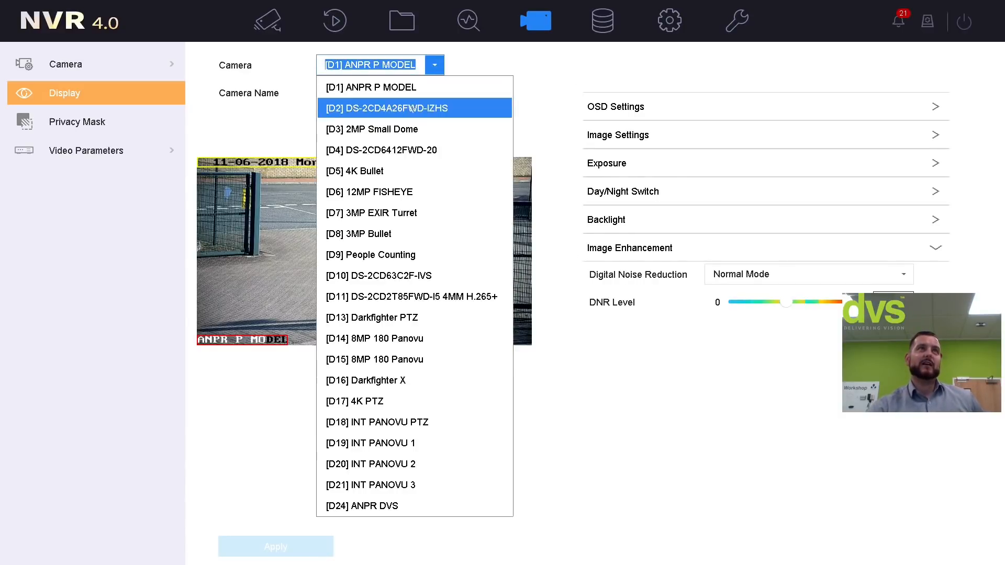
left_click(377, 130)
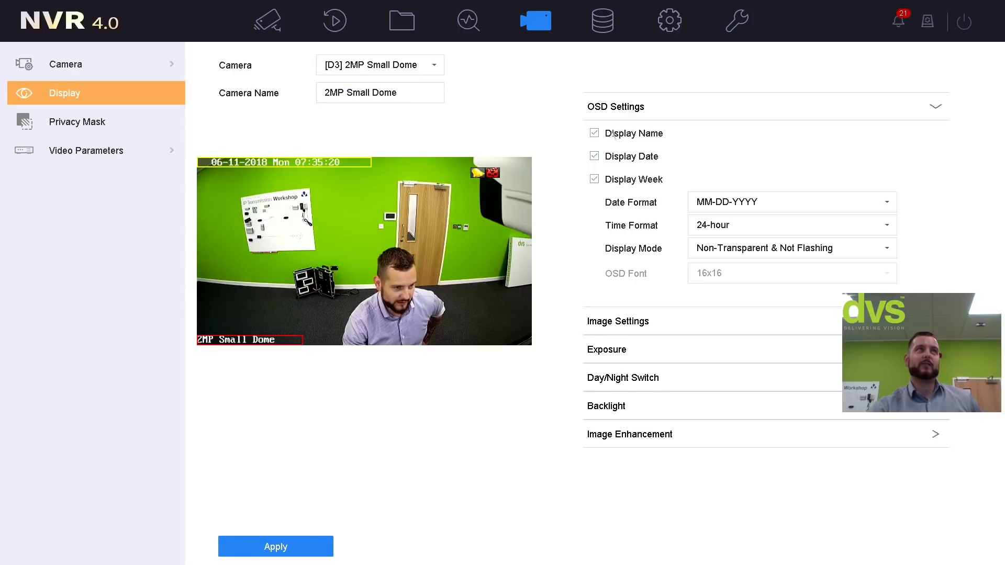
left_click(628, 332)
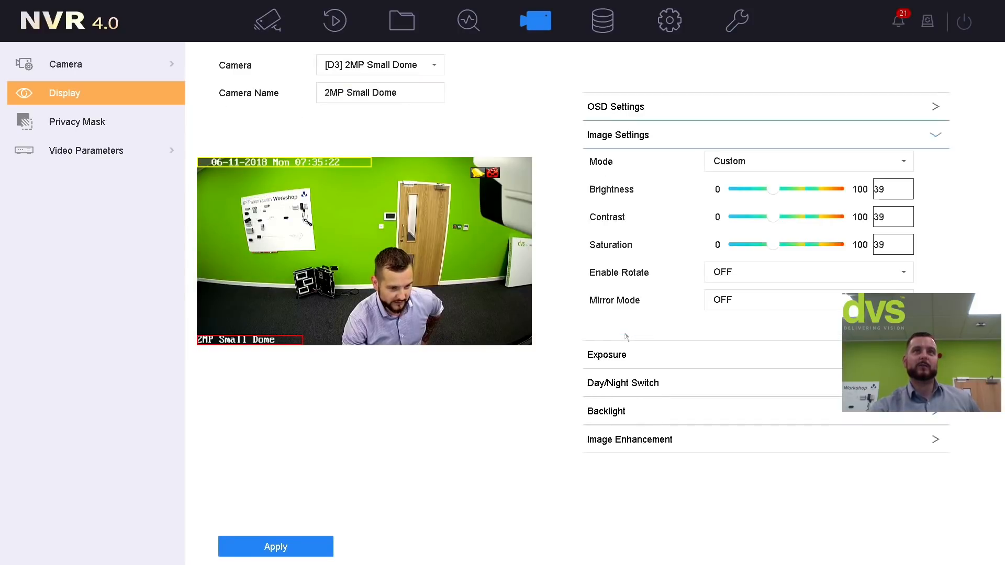
left_click(621, 349)
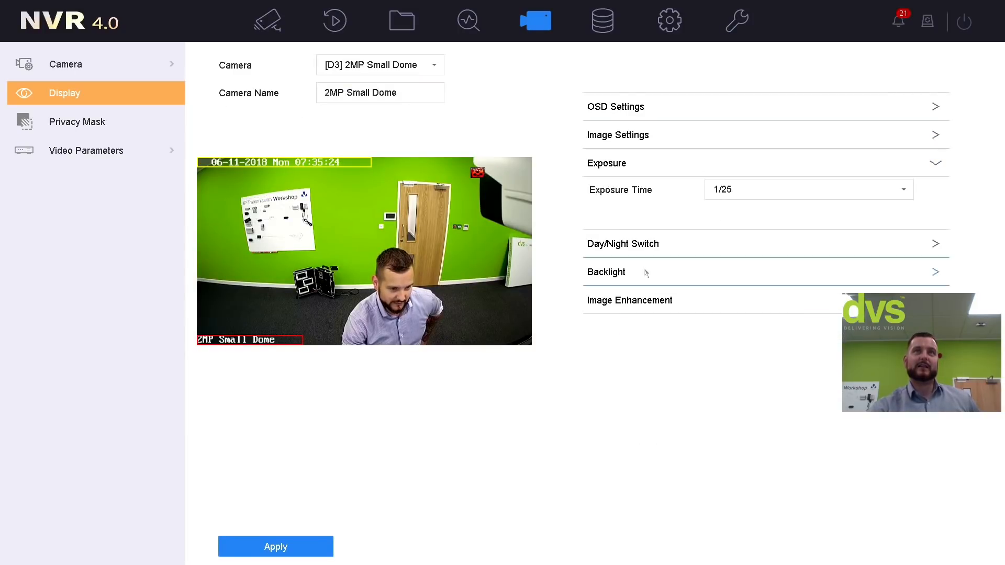
left_click(630, 268)
left_click(619, 297)
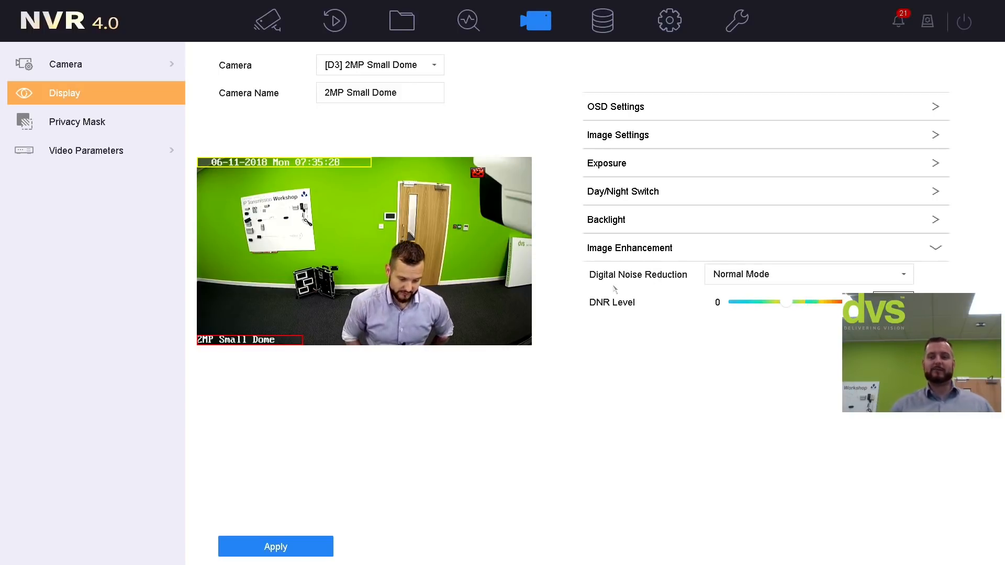
View the privacy mask settings and the main stream and sub-stream video parameters of [D1] ANPR P MODEL.
left_click(141, 122)
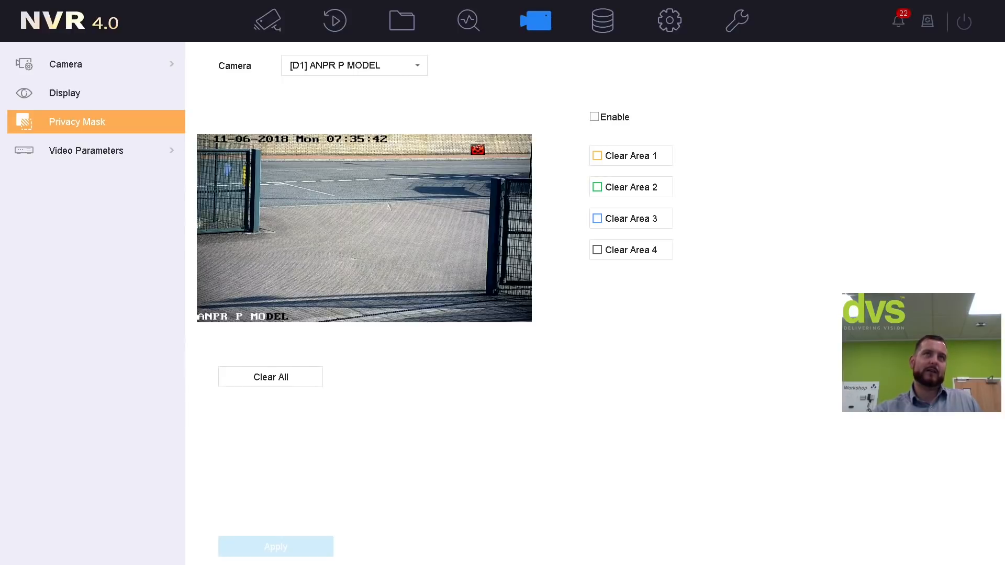
left_click(97, 156)
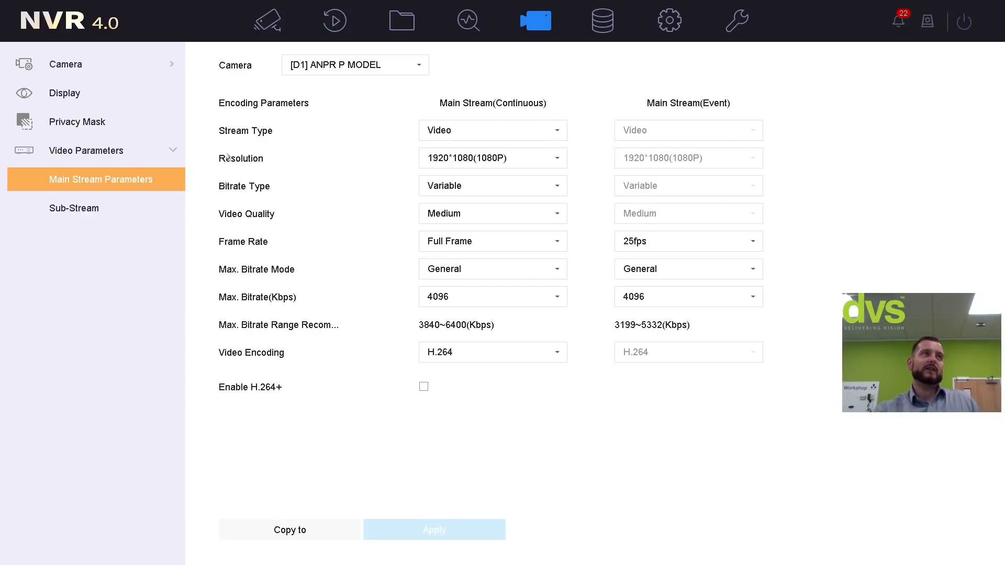
left_click(115, 208)
left_click(121, 181)
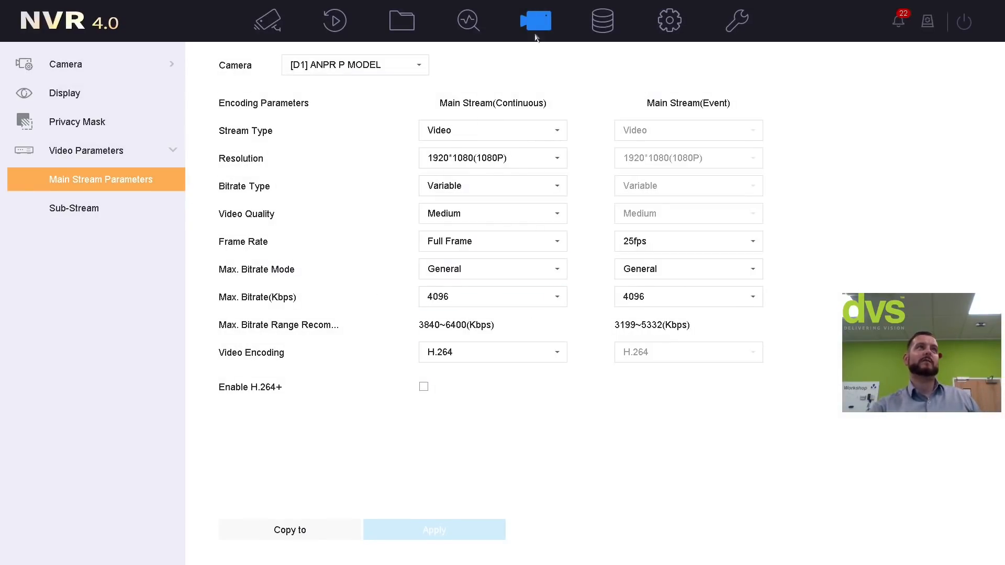
View the recording schedule of [D1] ANPR P MODEL and its Monday time-period and recording-type settings, cancelling the edit.
left_click(596, 22)
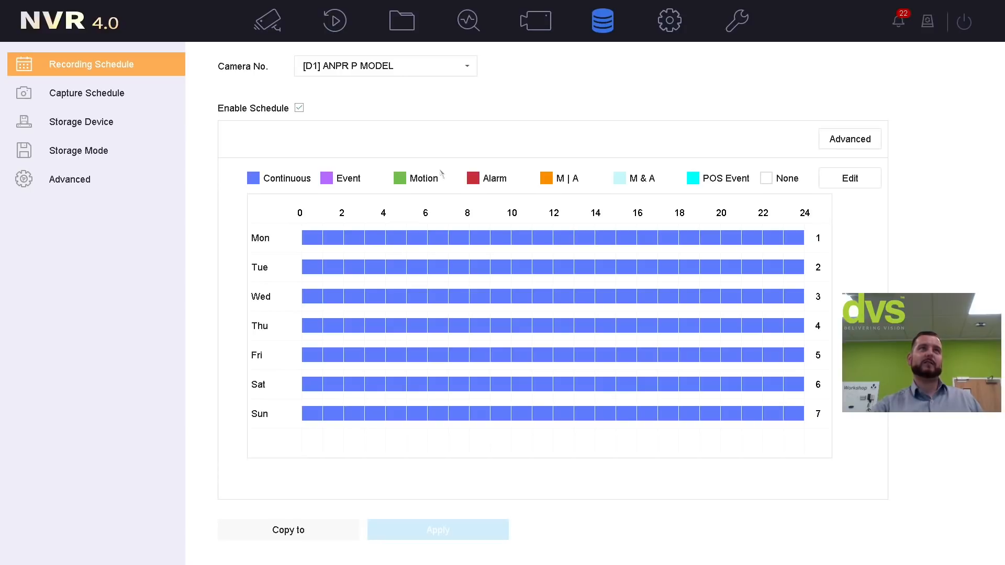
left_click(568, 178)
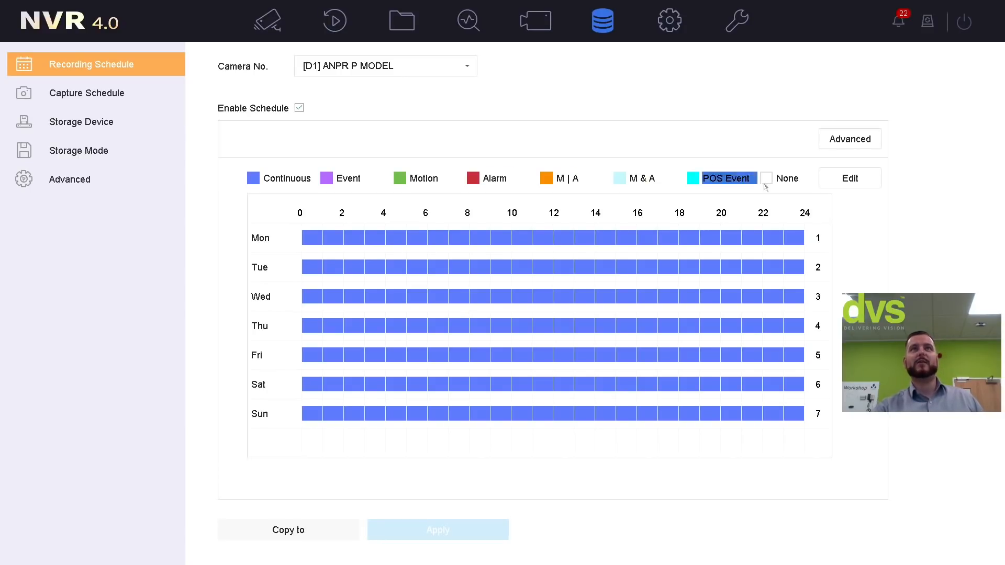
left_click(850, 178)
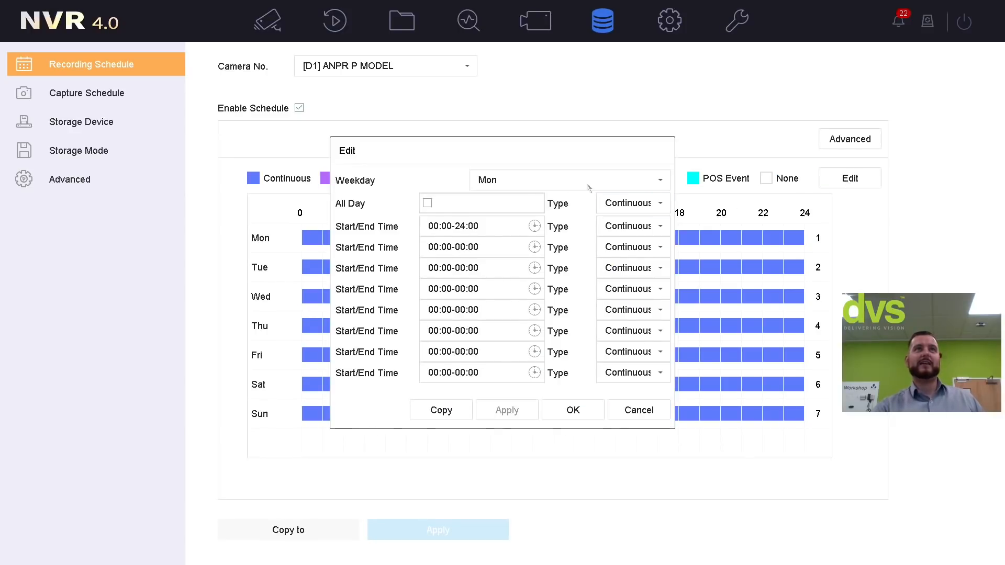
left_click(477, 247)
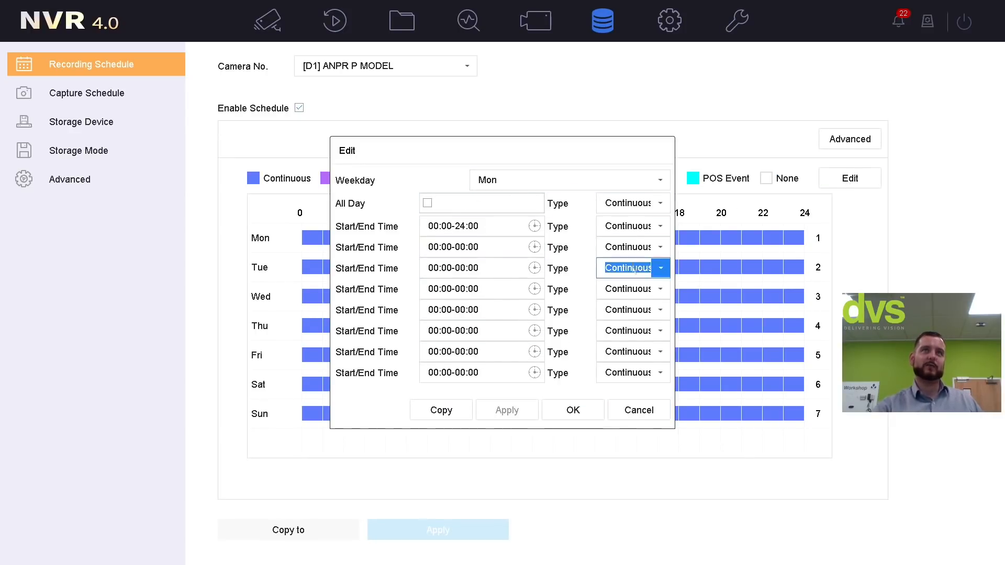
left_click(615, 413)
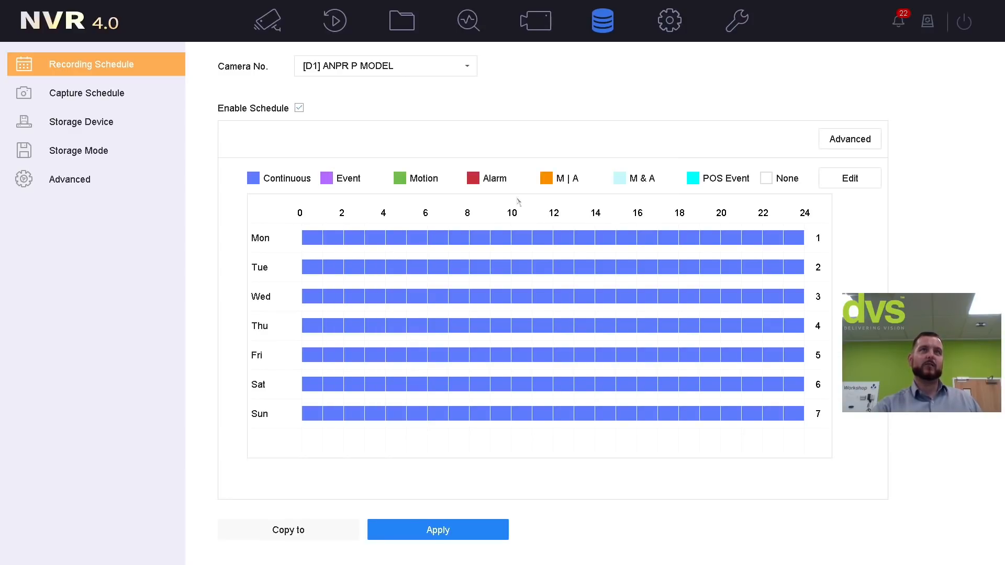
Mark motion recording from 4:00 to 19:00, Monday to Friday, in the recording schedule of [D1] ANPR P MODEL.
left_click(401, 184)
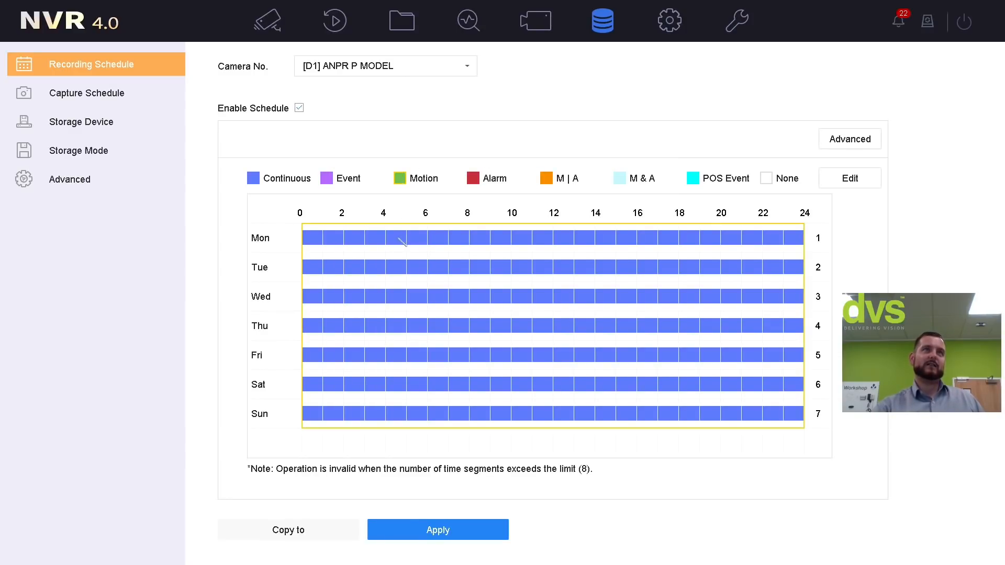
left_click_drag(395, 238, 686, 352)
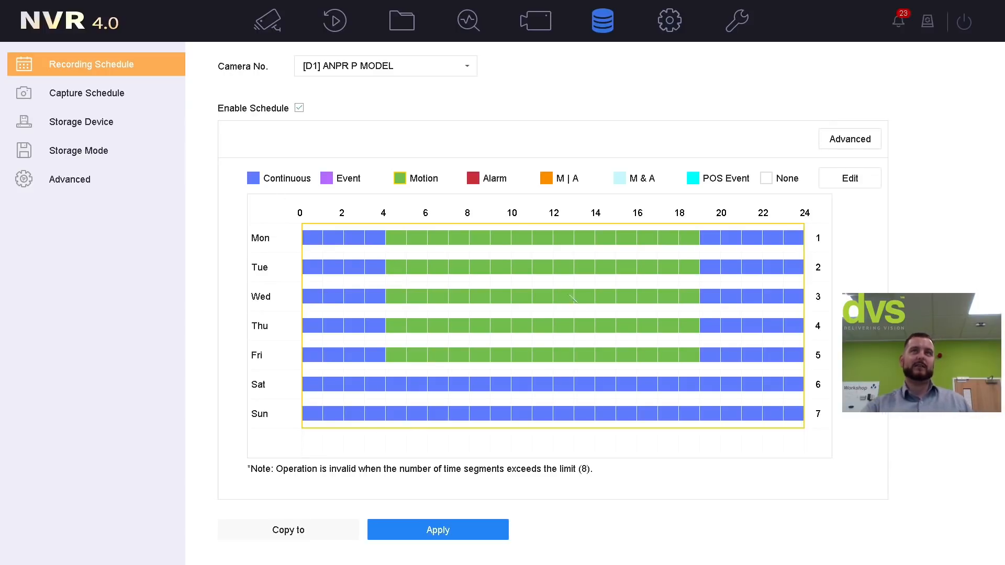
Review the schedule's advanced parameters: pre-record, post-record, stream type options and video/picture expiry time, then cancel.
left_click(828, 137)
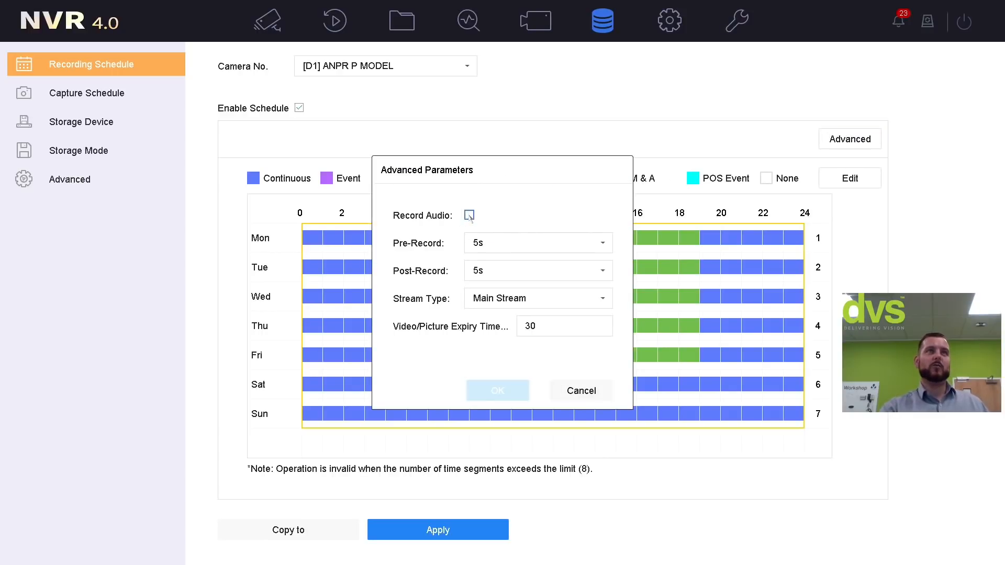
left_click(503, 244)
left_click(505, 272)
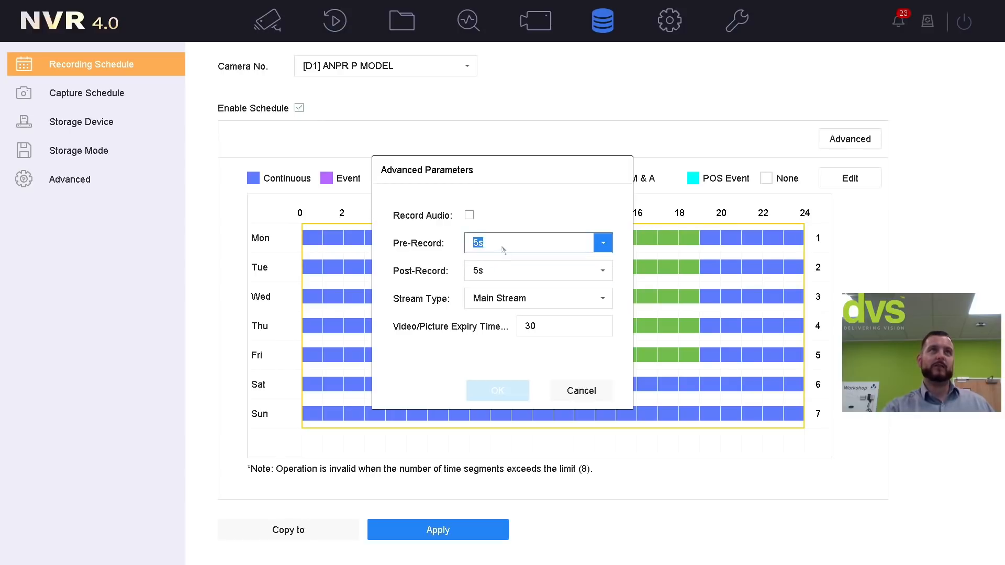
left_click(524, 299)
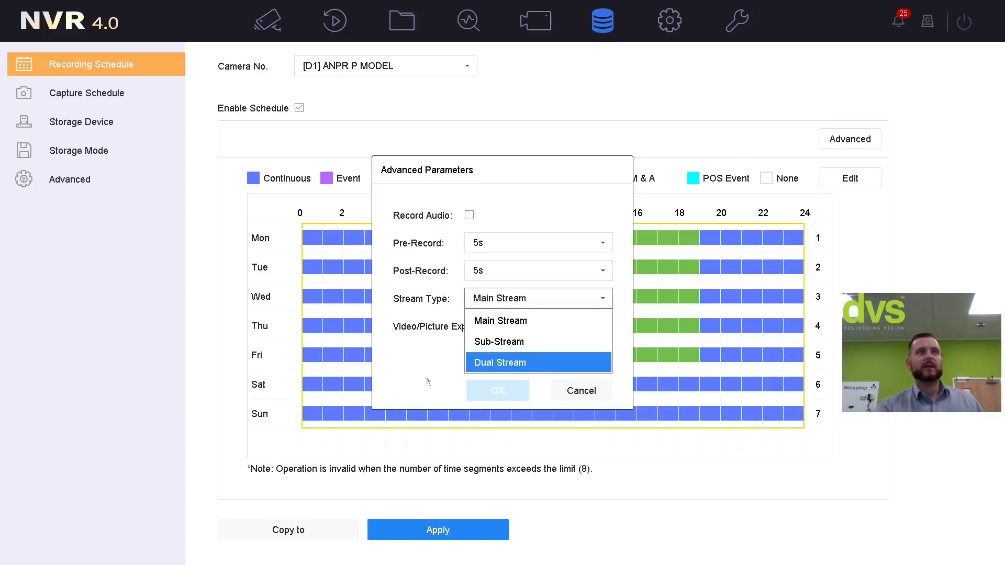
left_click(431, 353)
left_click(521, 324)
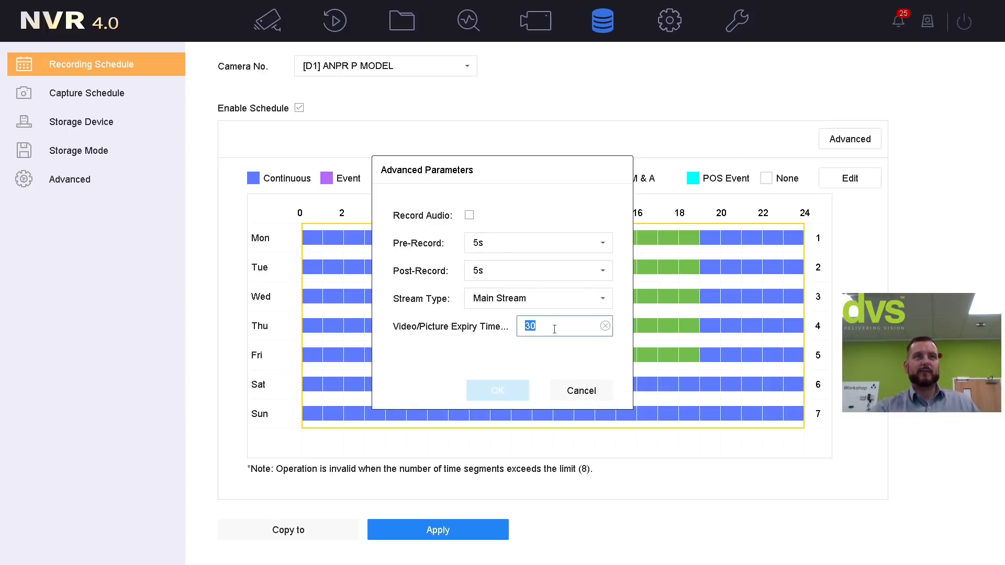
left_click(516, 333)
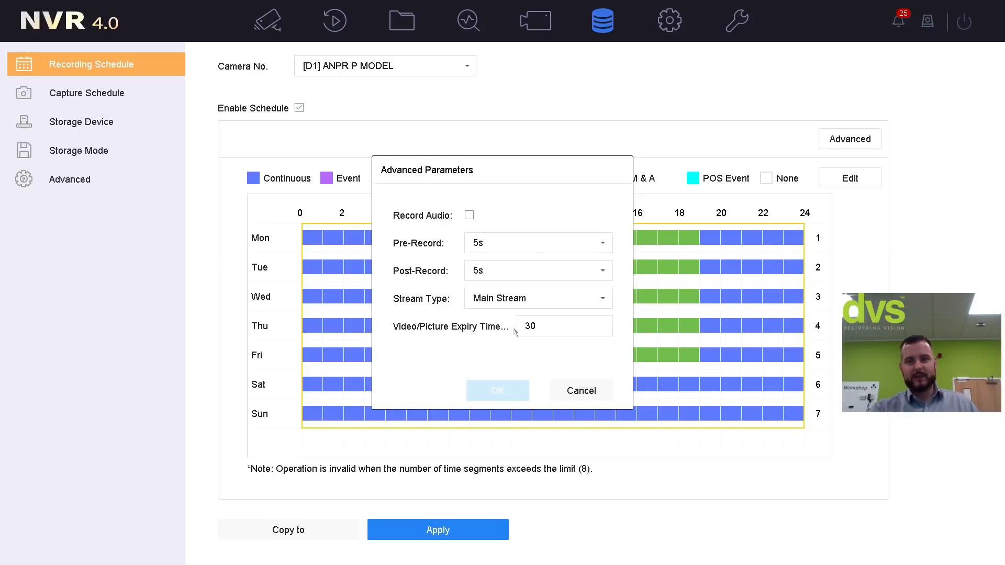
left_click(574, 396)
Look through the cameras available for the recording schedule and view the capture schedule of [D1] ANPR P MODEL.
left_click(118, 121)
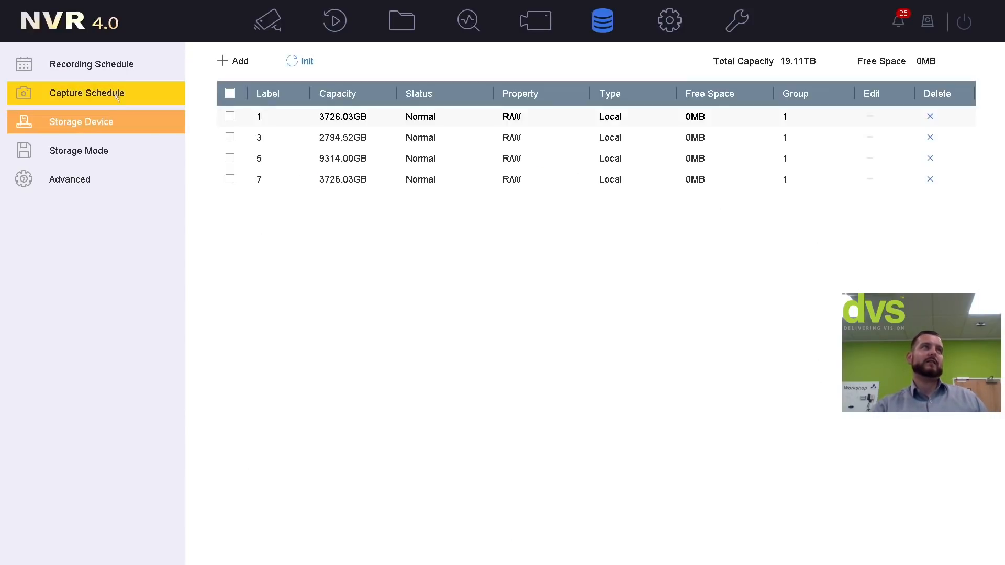
left_click(120, 66)
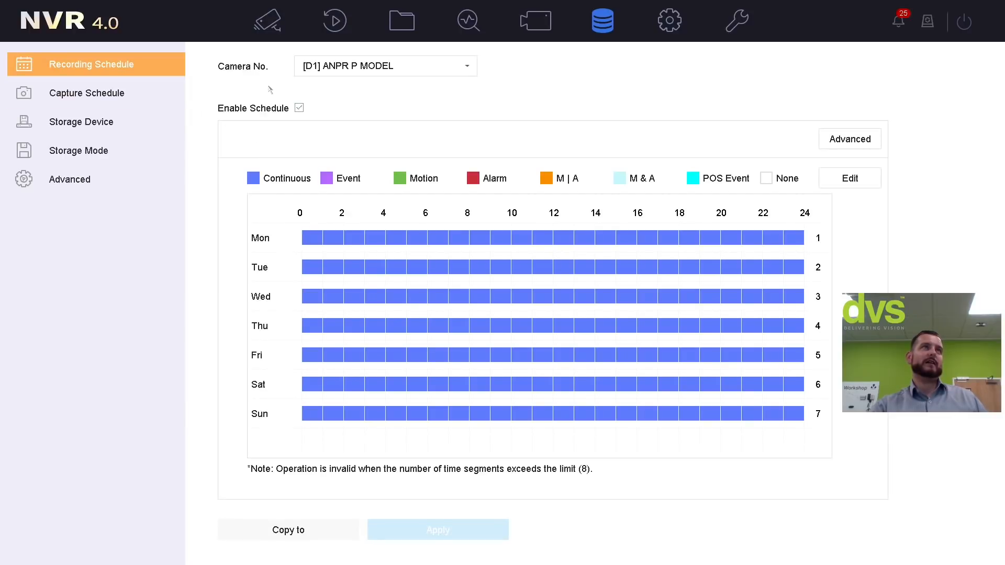
left_click(328, 68)
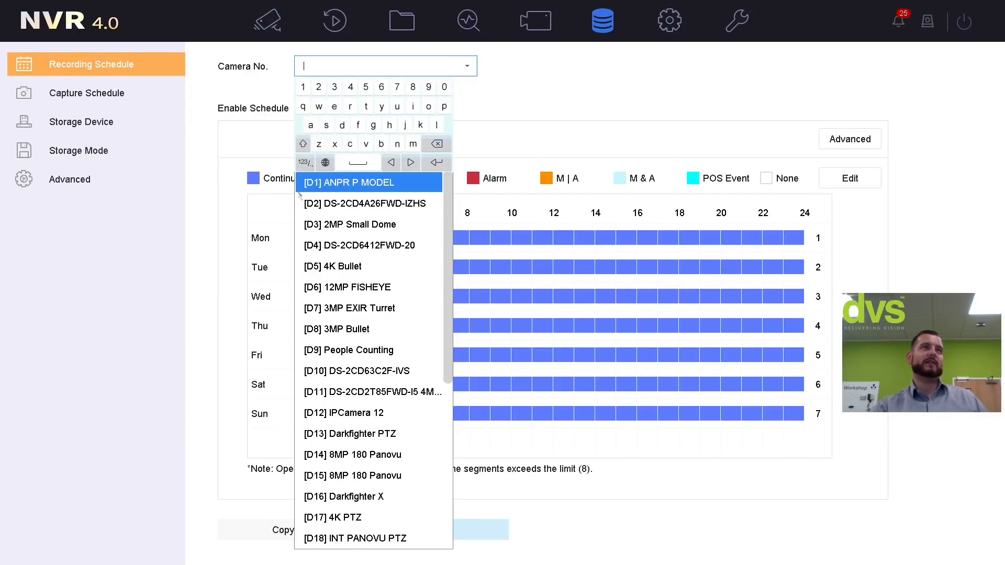
left_click(327, 189)
left_click(308, 61)
left_click(119, 83)
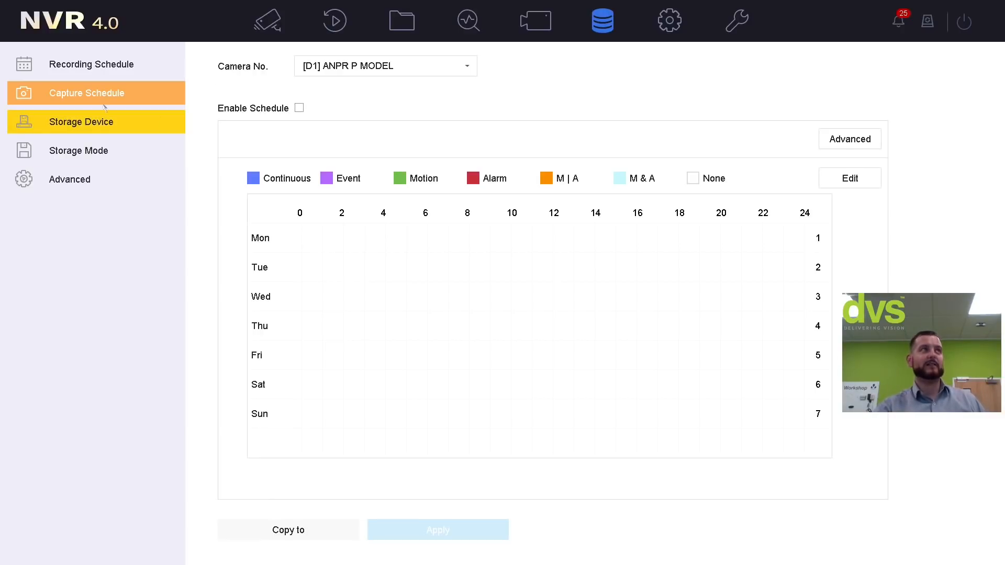
View the storage devices and the NetHDD choices and NAS fields for adding a network disk, cancelling the addition.
left_click(103, 124)
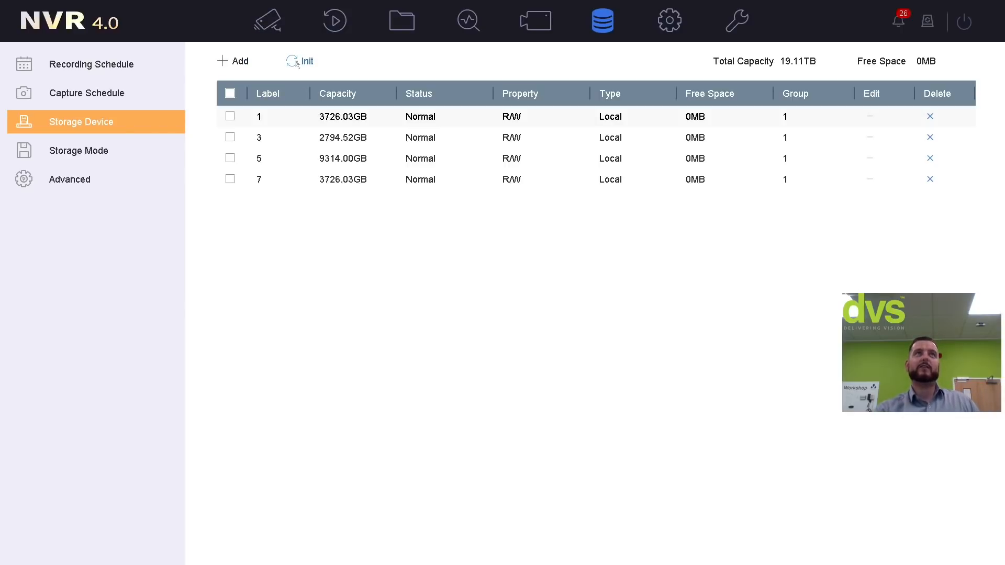
left_click(243, 61)
left_click(456, 171)
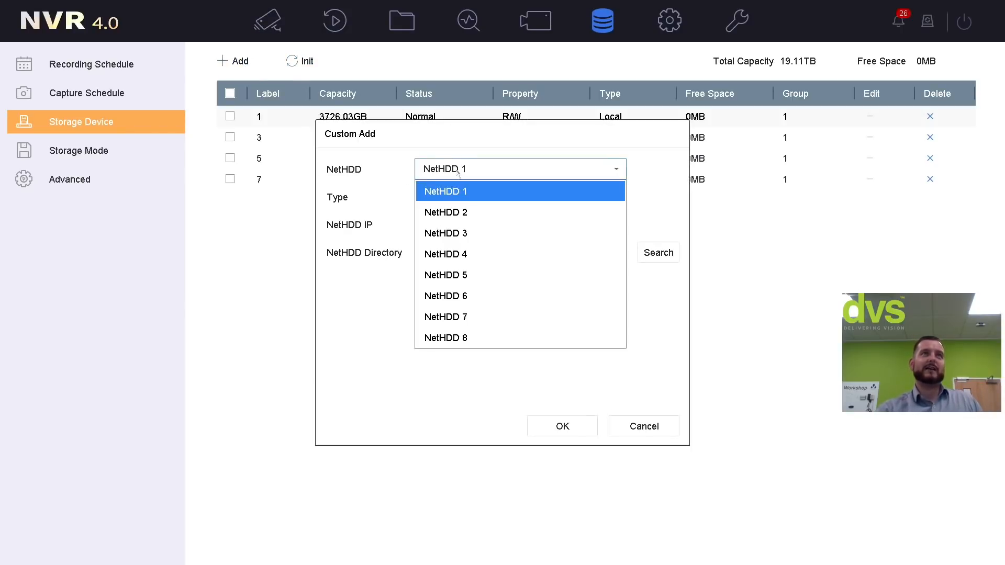
left_click(413, 198)
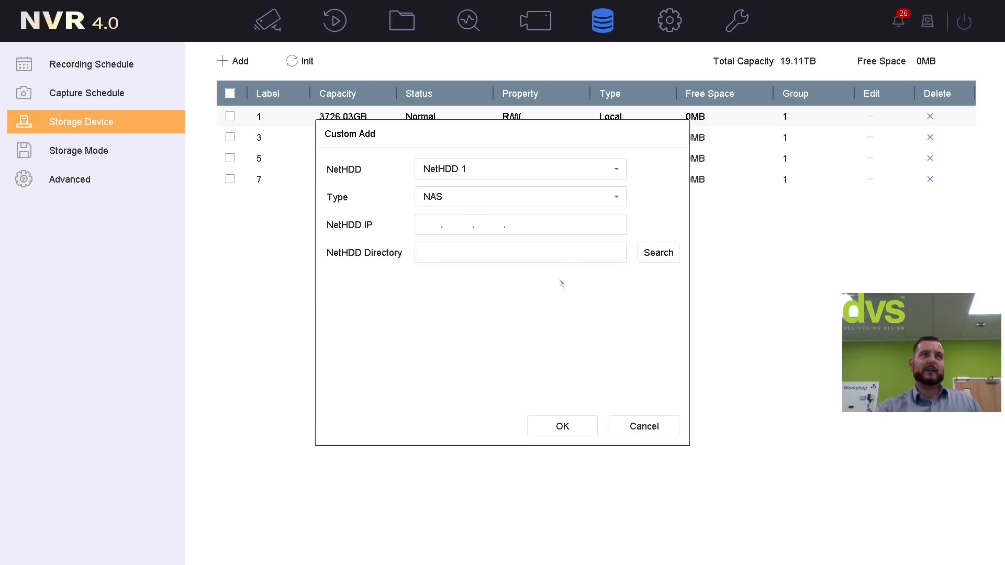
left_click(618, 426)
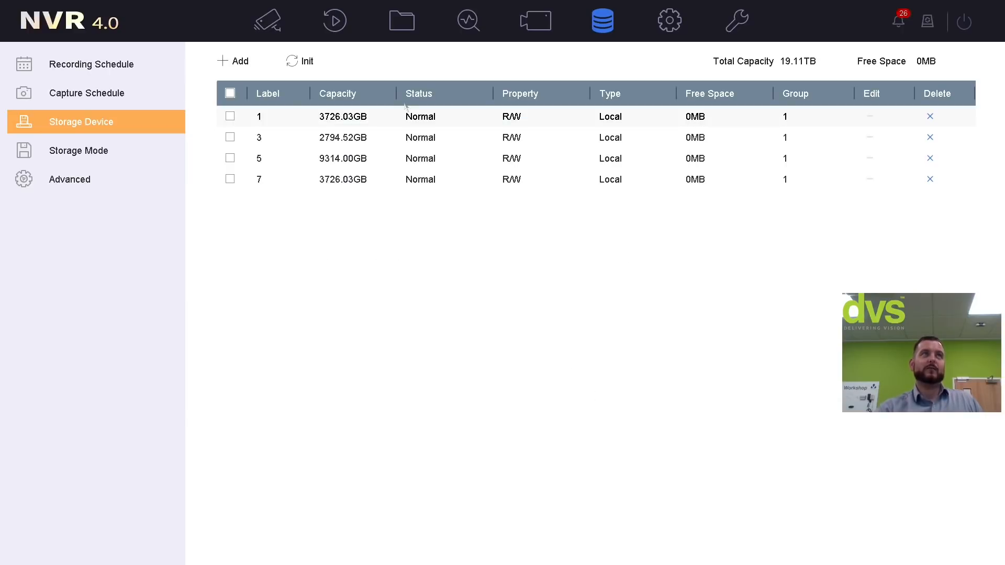
Review the storage mode quota settings and the advanced storage settings, including the eSATA usage options.
left_click(78, 150)
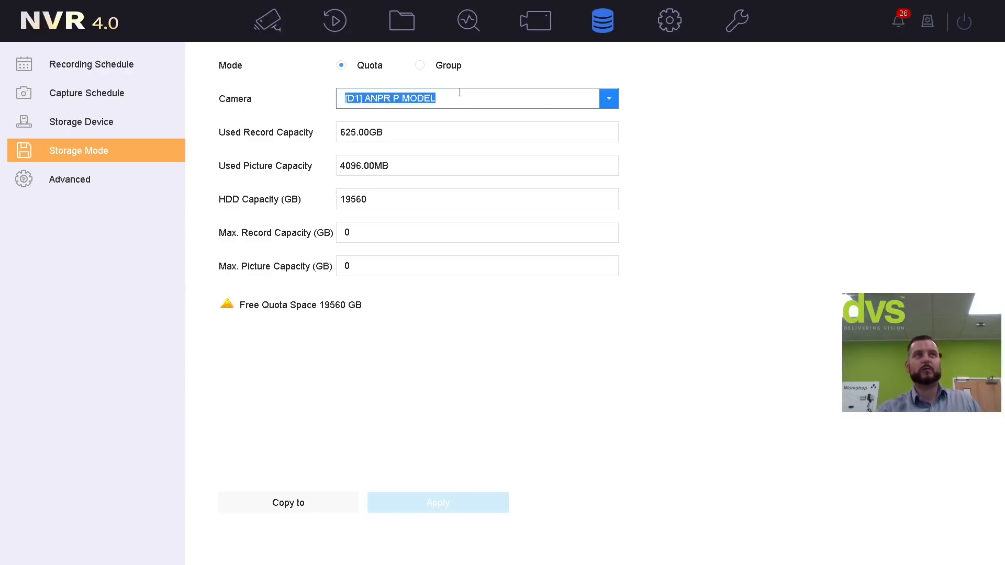
left_click(99, 173)
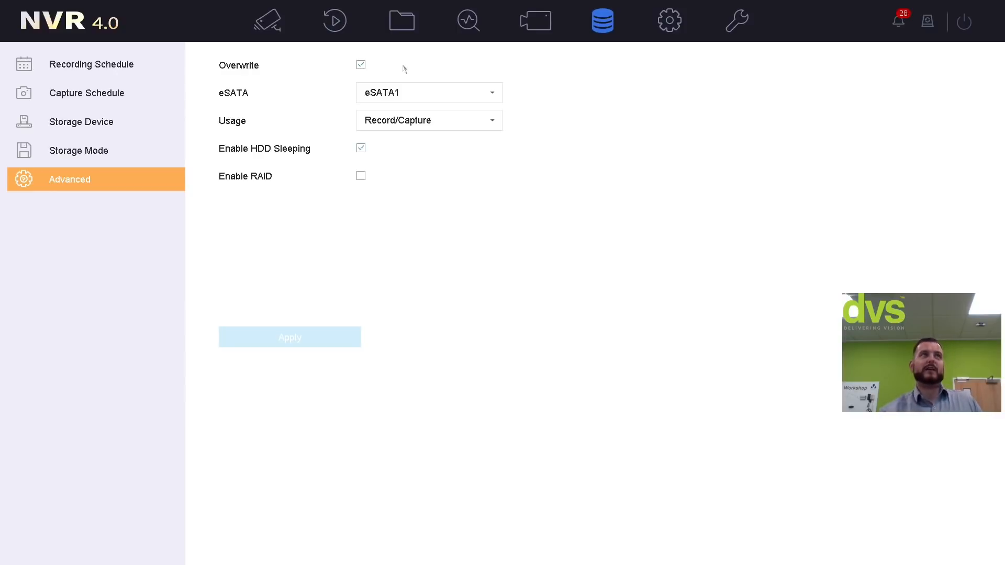
left_click(391, 93)
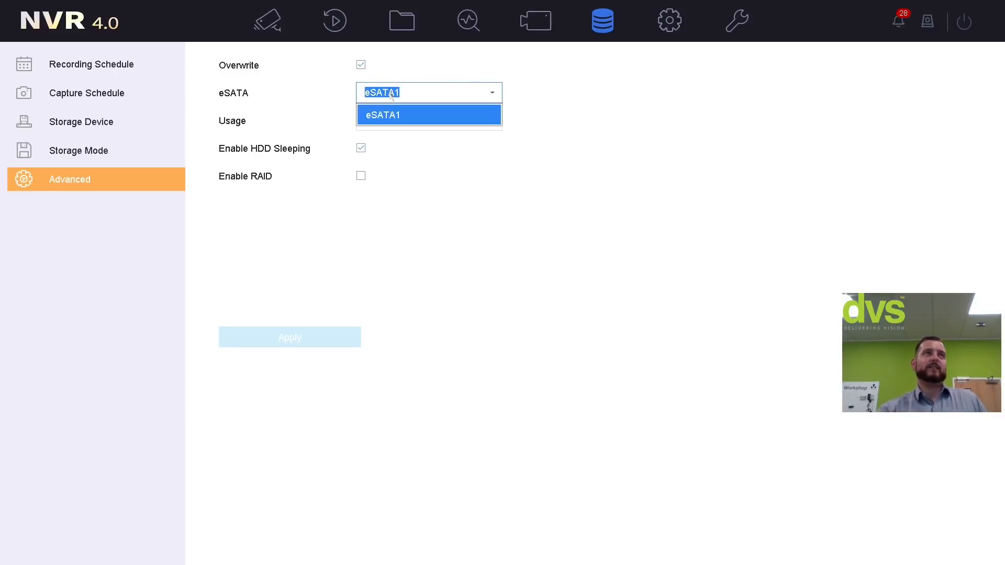
left_click(390, 115)
left_click(401, 120)
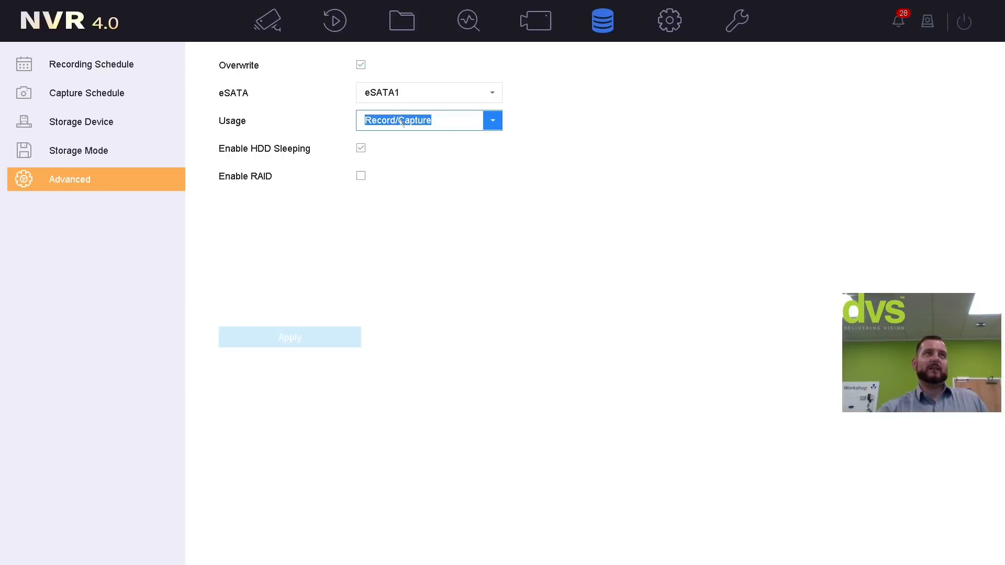
left_click(402, 118)
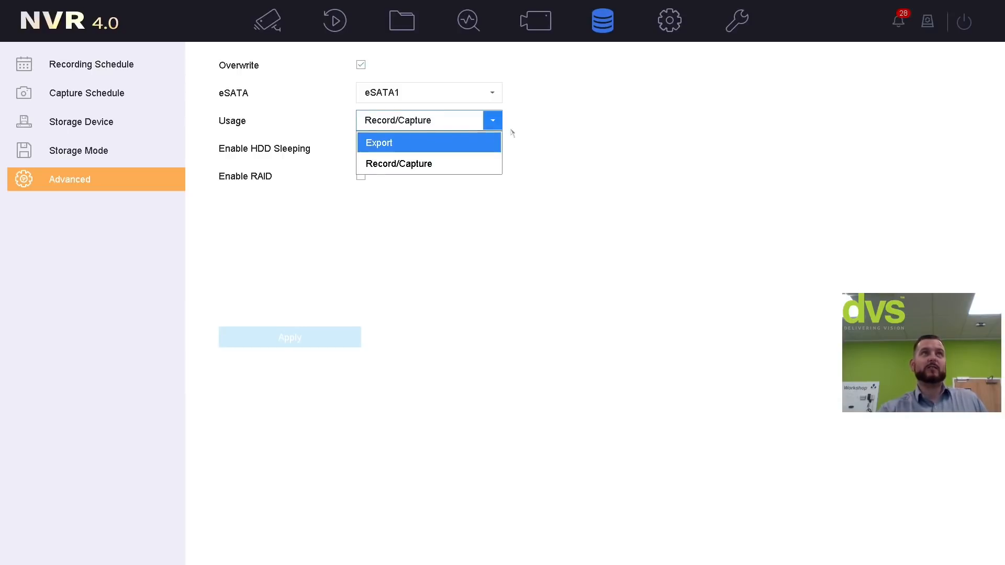
left_click(555, 141)
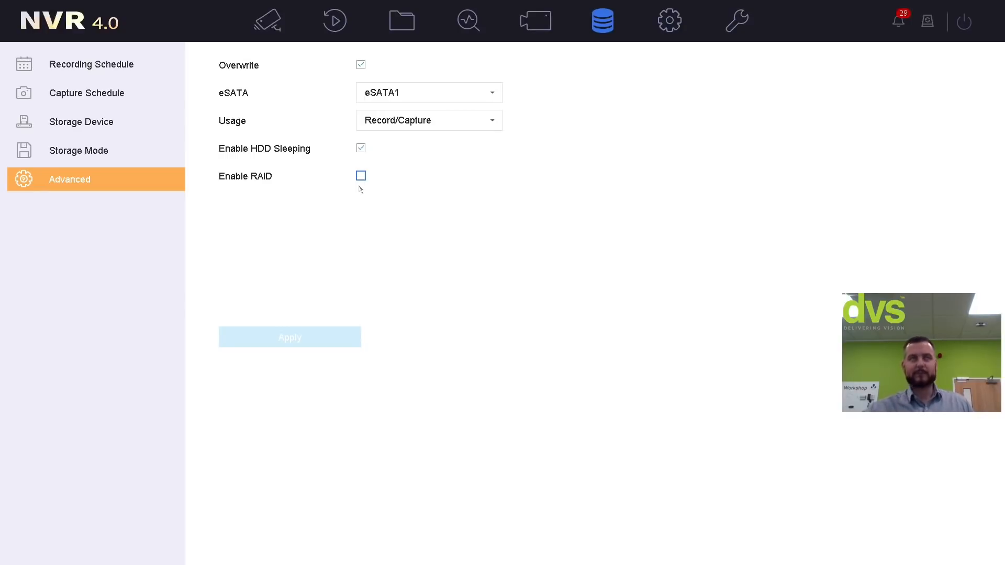
Review the general system settings: language, time, device name, auto log out, display resolution and DST.
left_click(669, 27)
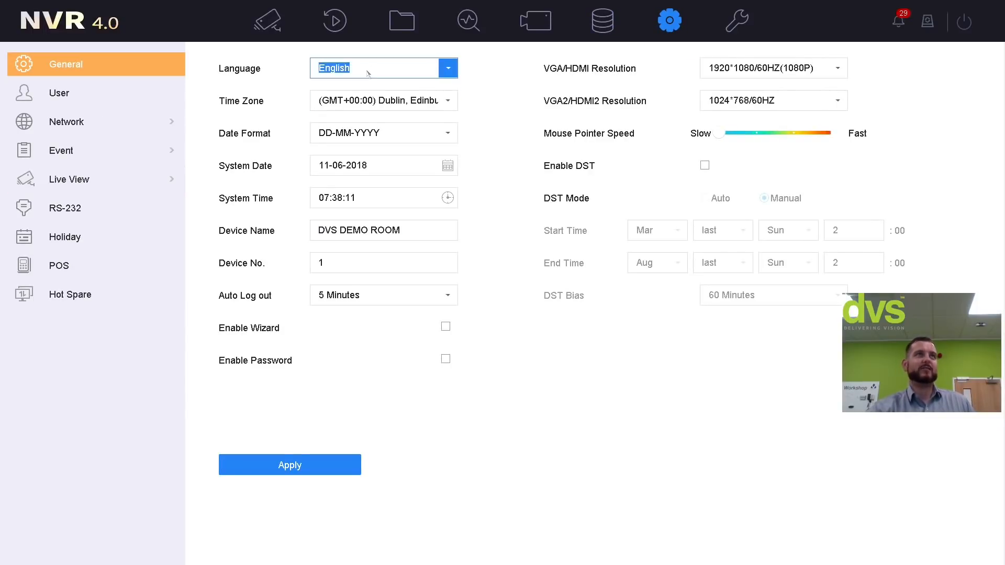
left_click(368, 74)
left_click(377, 71)
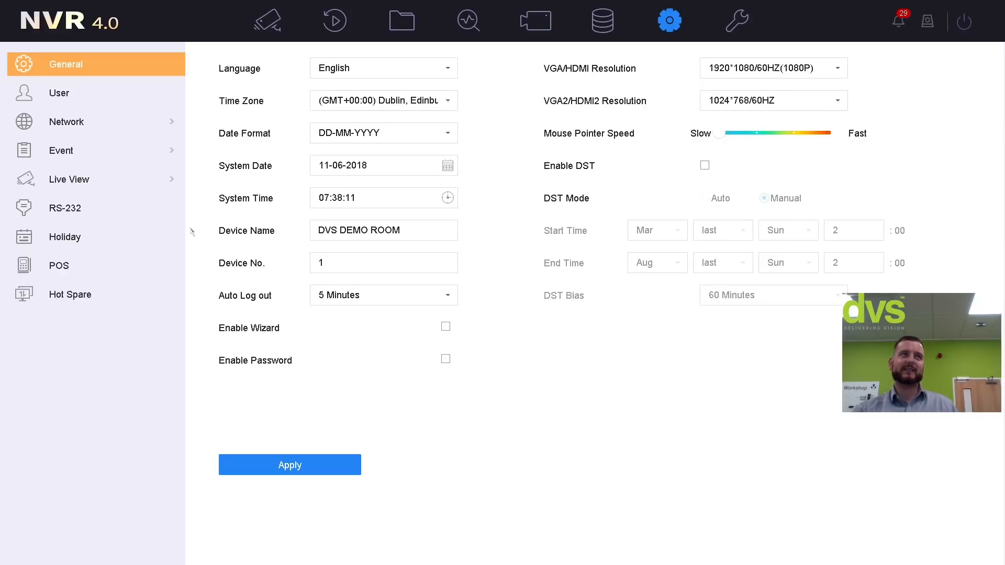
View the user accounts and open the live view permission confirmation, closing it without granting permission.
left_click(122, 89)
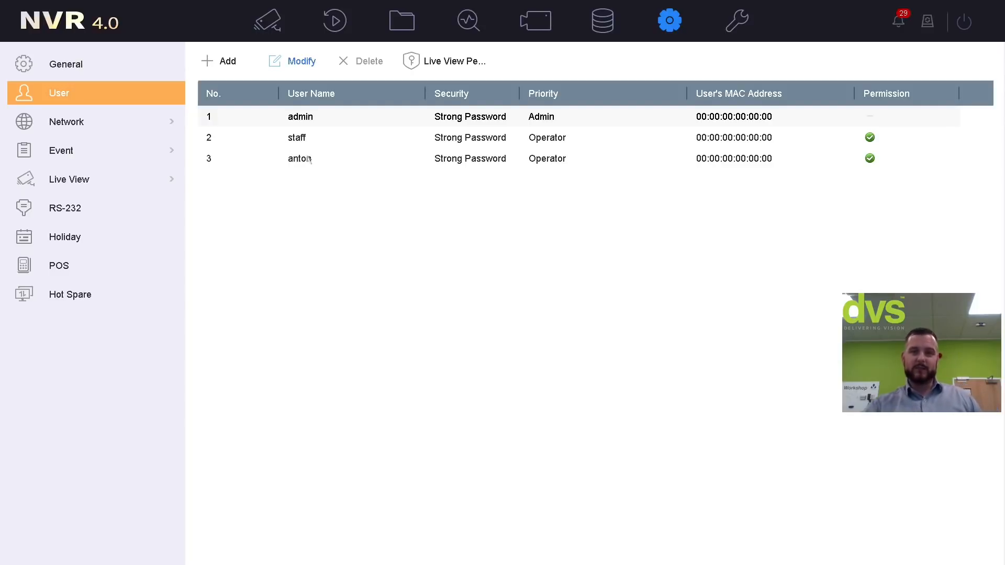
left_click(449, 62)
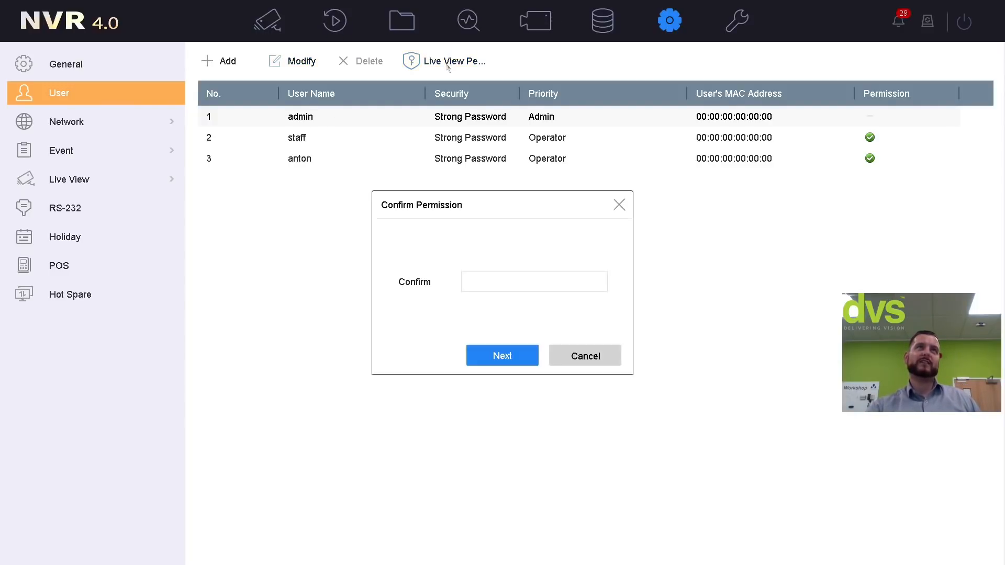
left_click(469, 282)
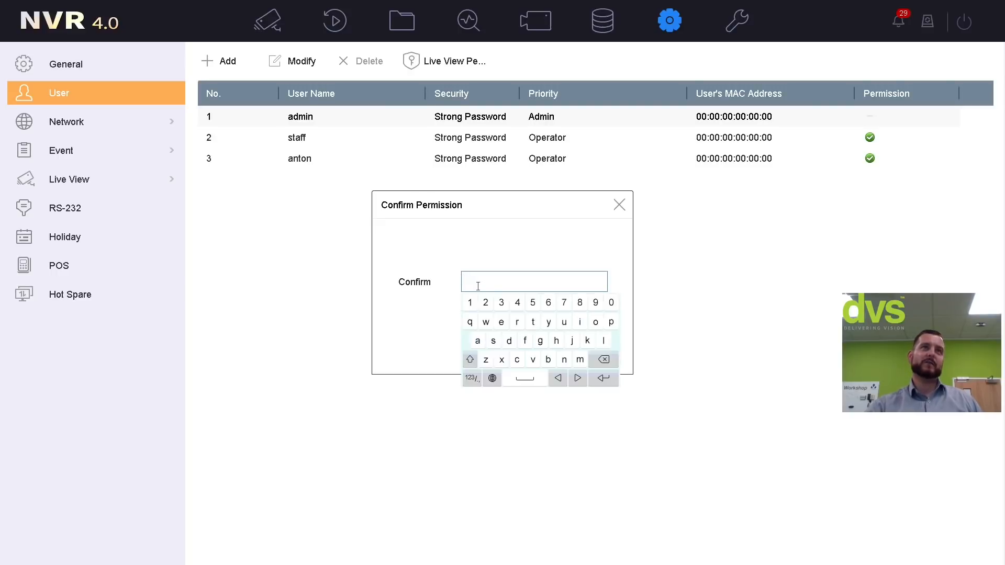
left_click(619, 205)
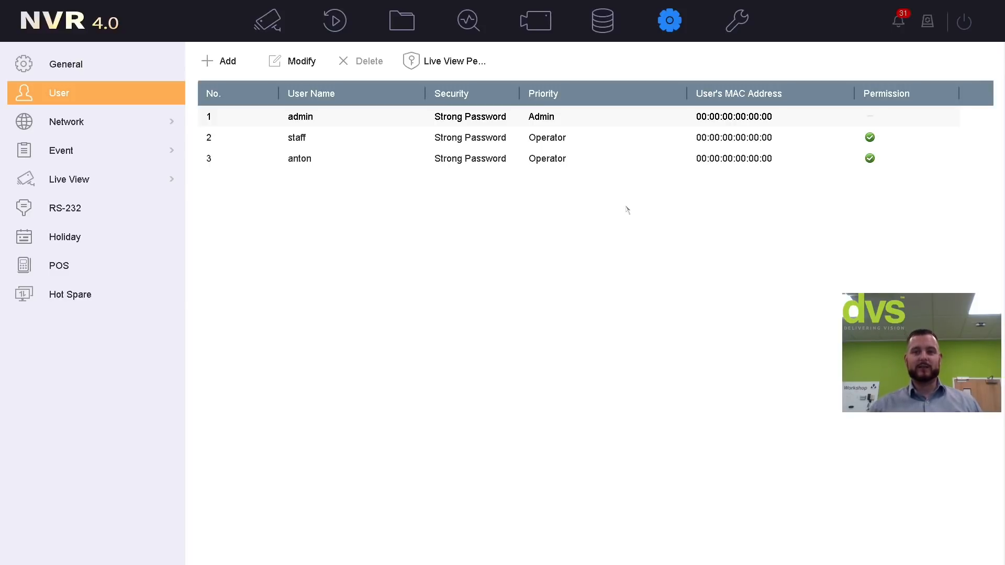
left_click(429, 59)
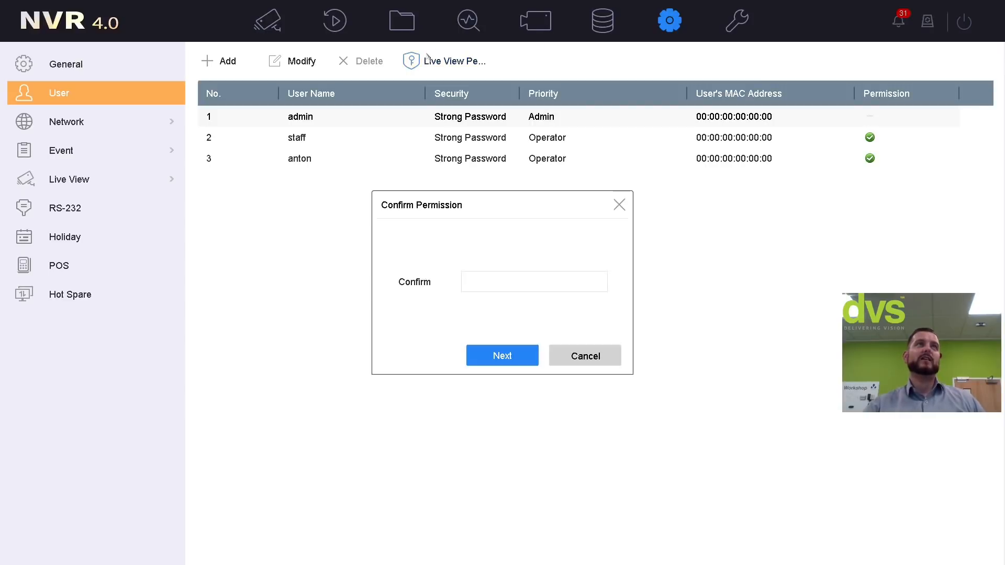
left_click(477, 284)
left_click(470, 359)
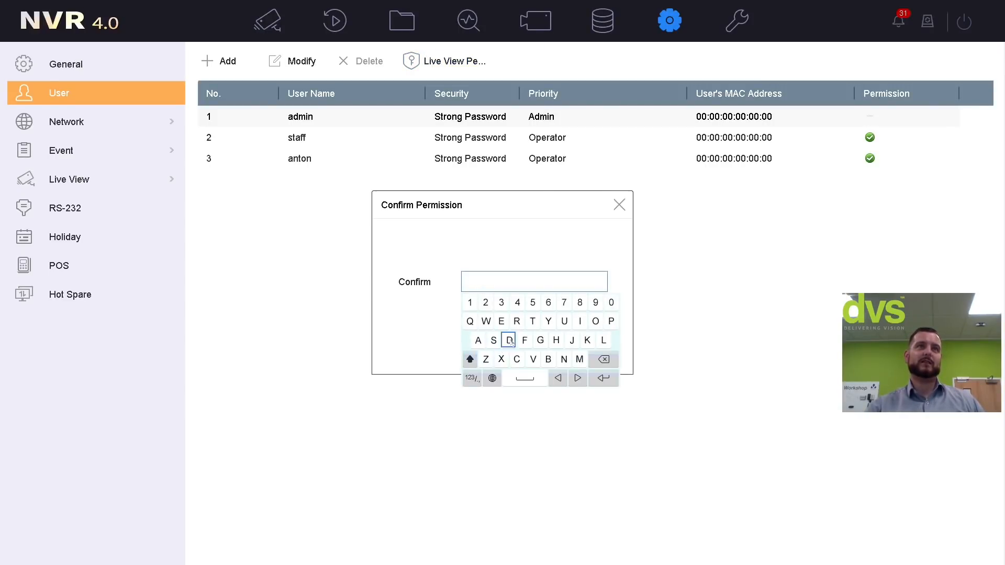
left_click(433, 321)
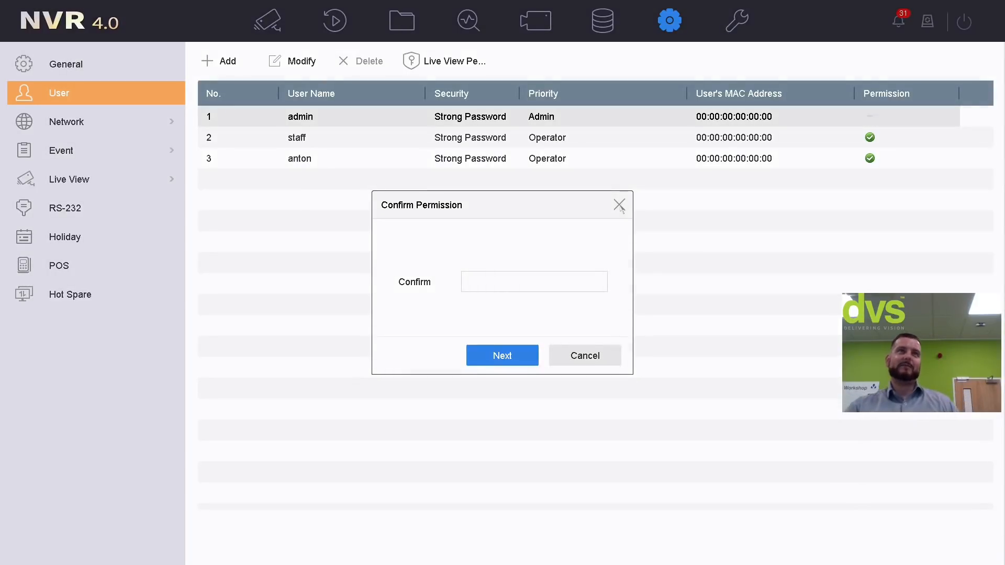
left_click(619, 206)
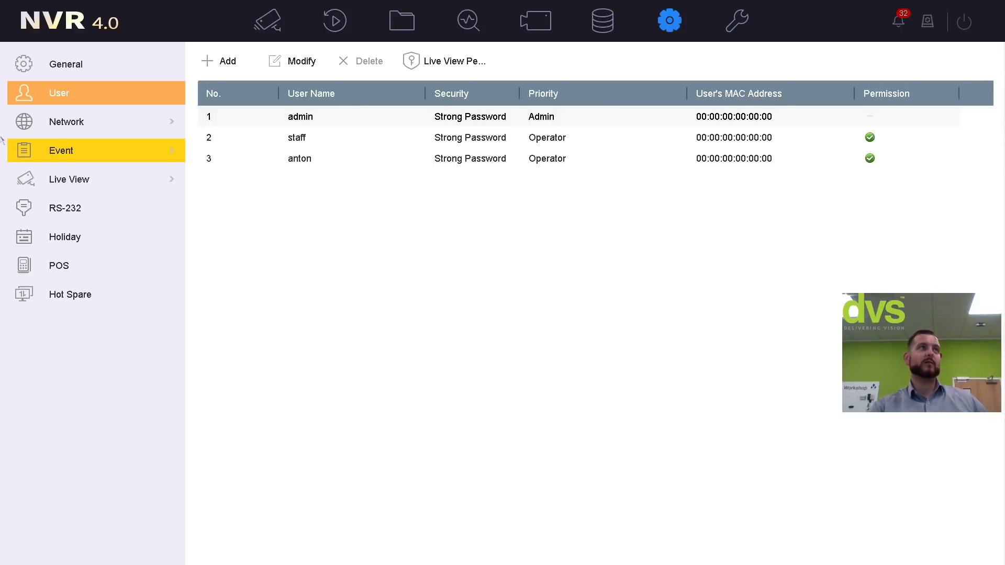
Review the TCP/IP and advanced network settings and the normal and smart event settings.
left_click(43, 129)
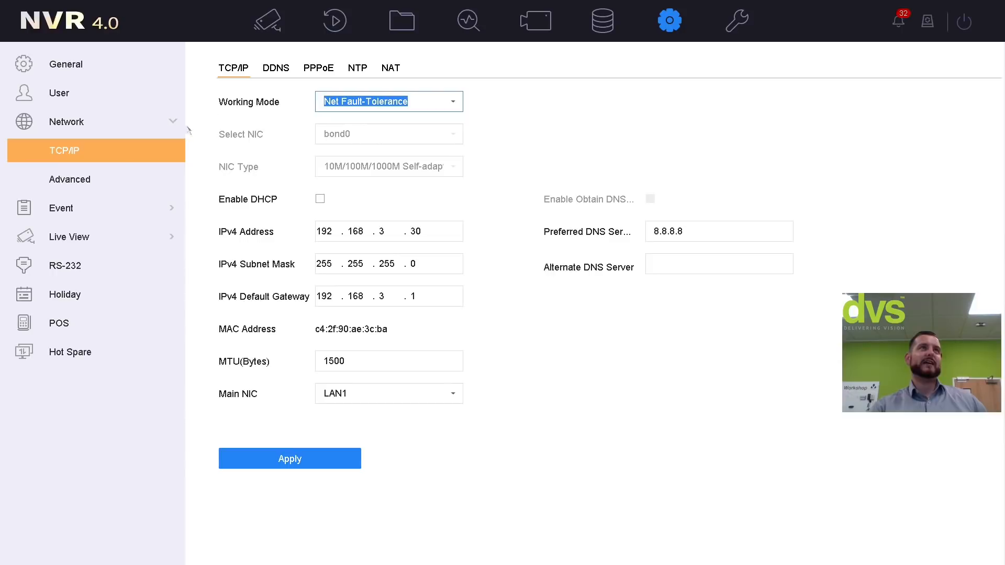
left_click(116, 179)
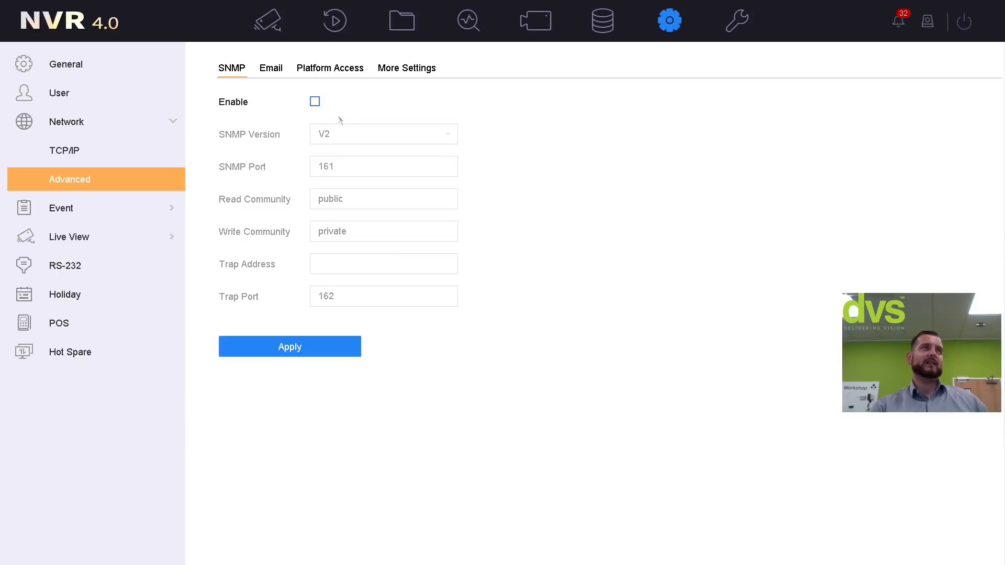
left_click(93, 210)
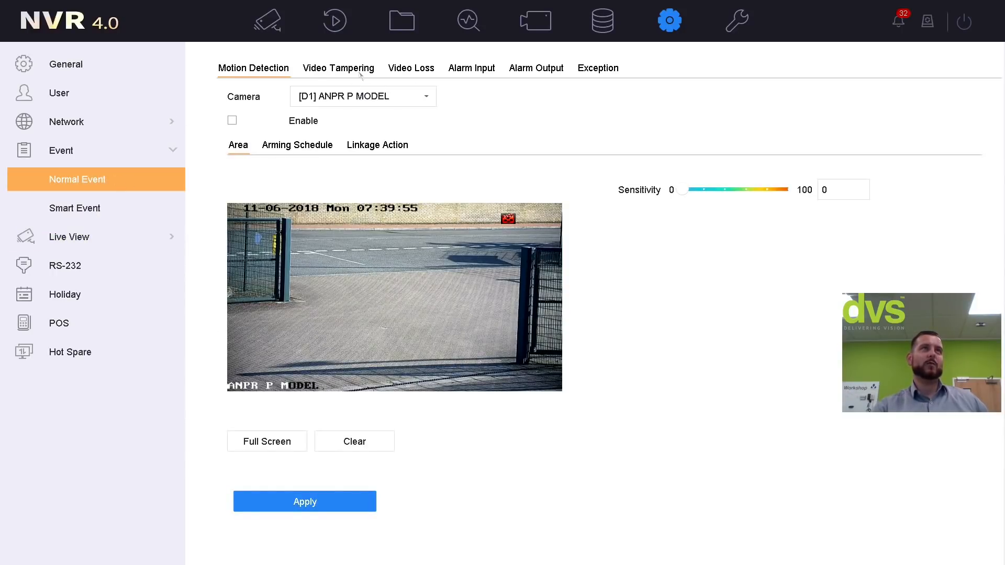
left_click(120, 208)
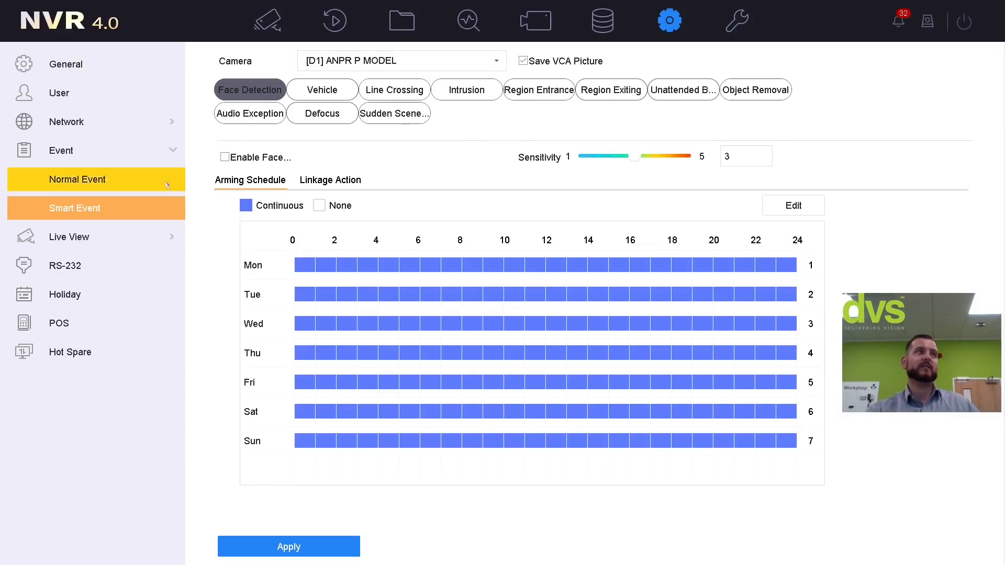
Review the general live view, RS-232, holiday, POS and hot spare settings.
left_click(139, 228)
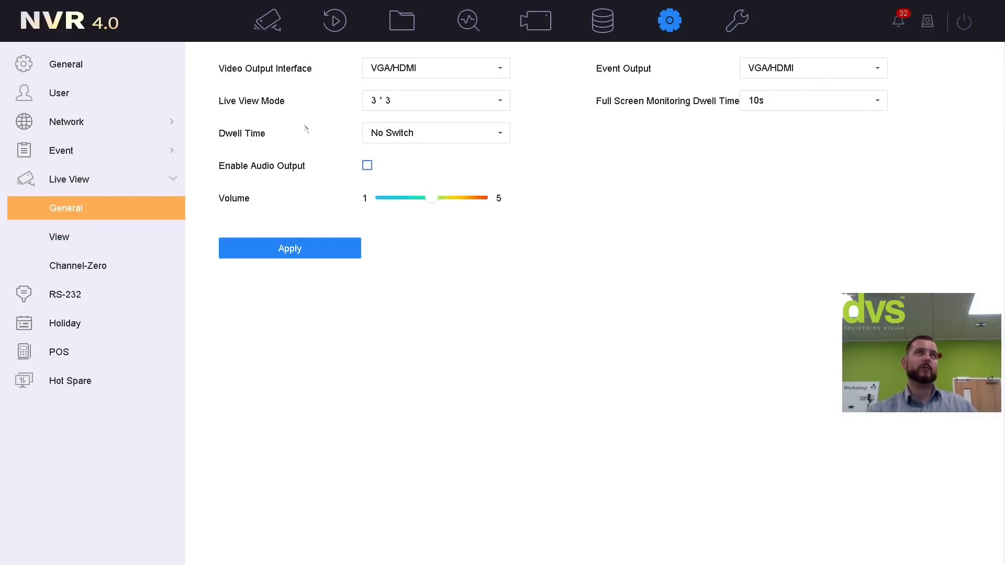
left_click(84, 291)
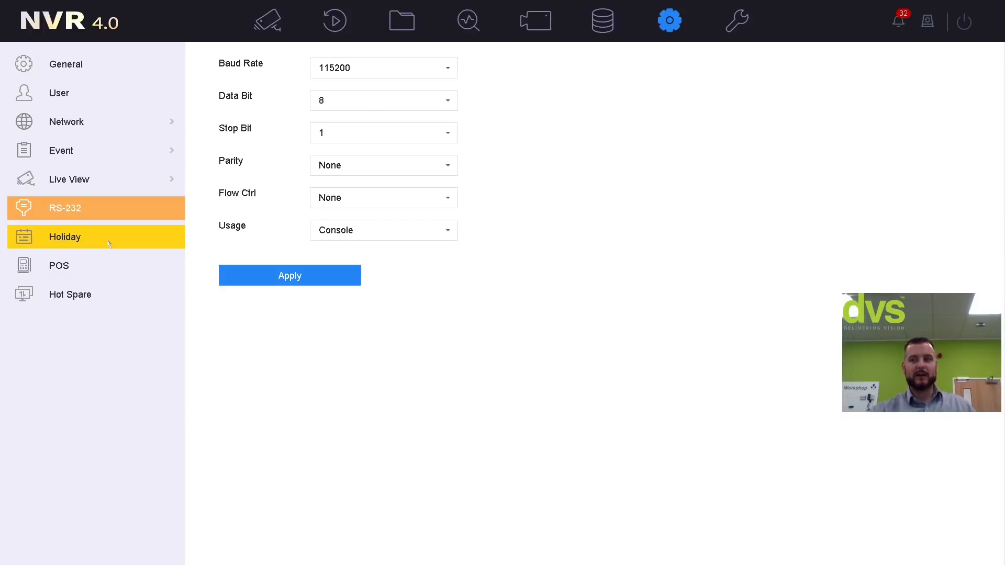
left_click(107, 261)
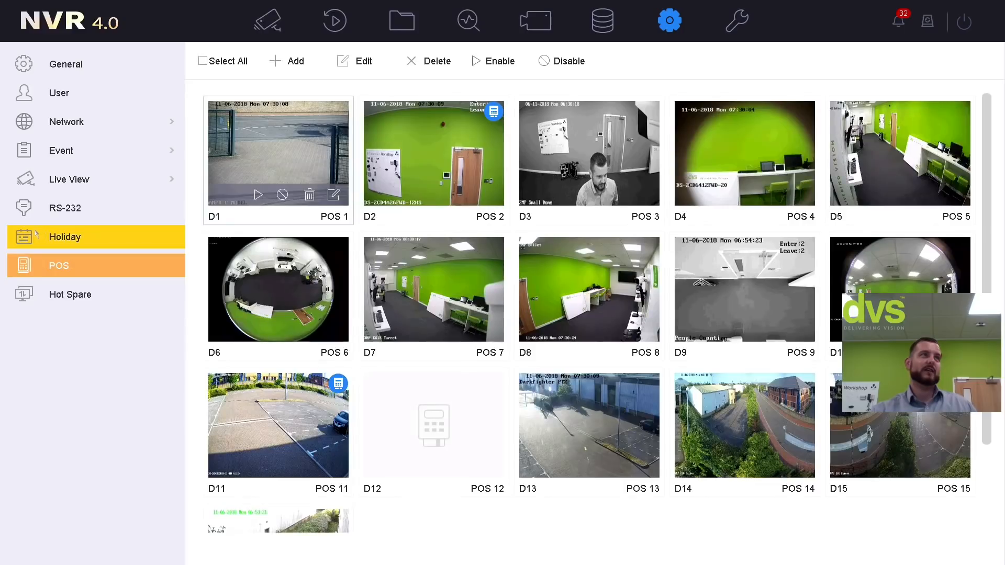
left_click(34, 235)
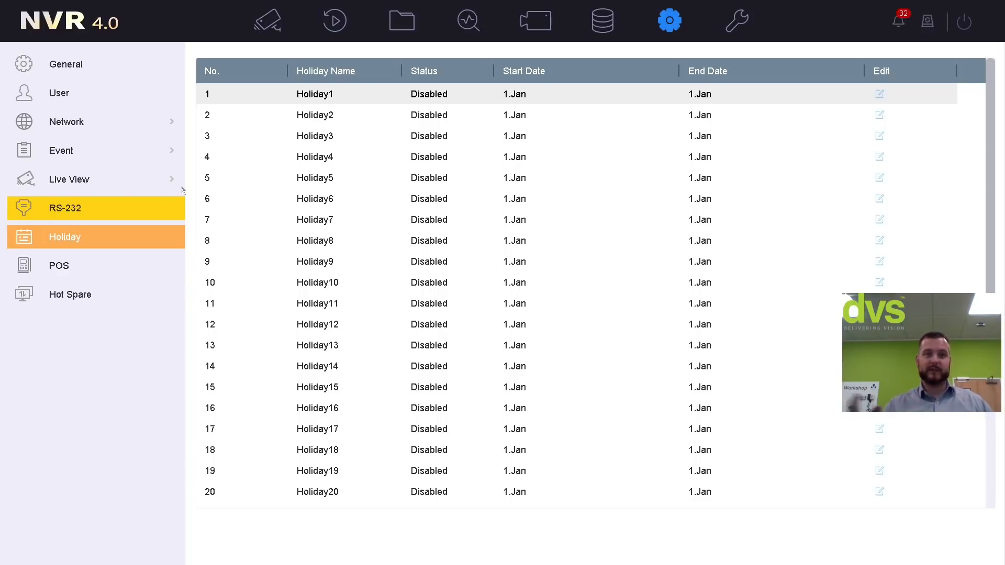
left_click(116, 266)
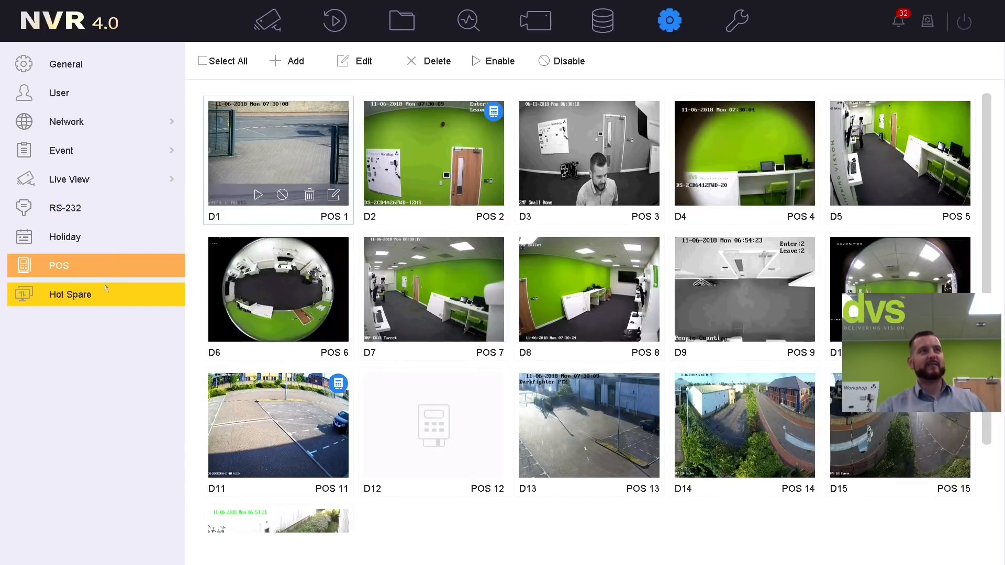
left_click(103, 295)
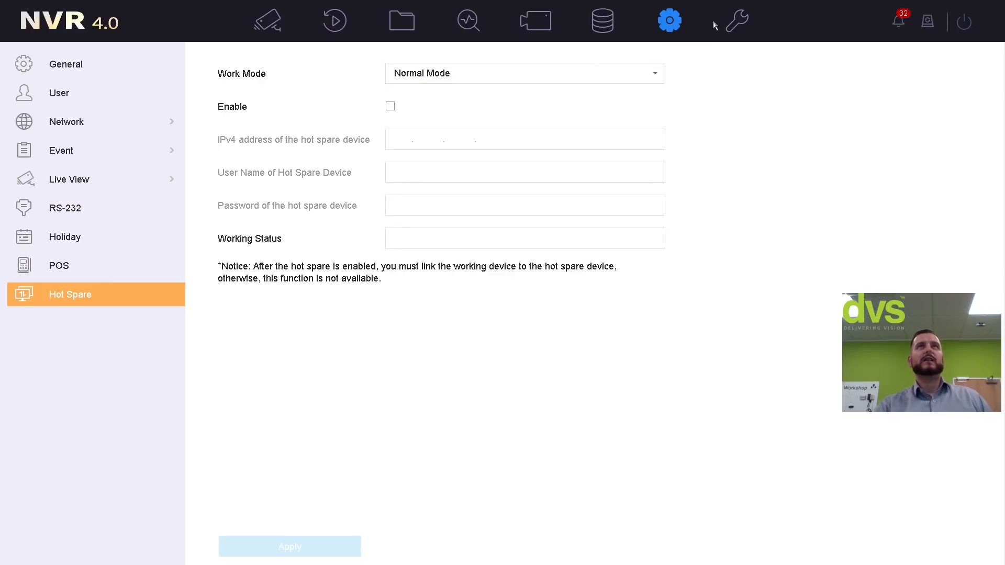
View the device information and the network traffic, network detection and network statistics in the maintenance section.
left_click(736, 21)
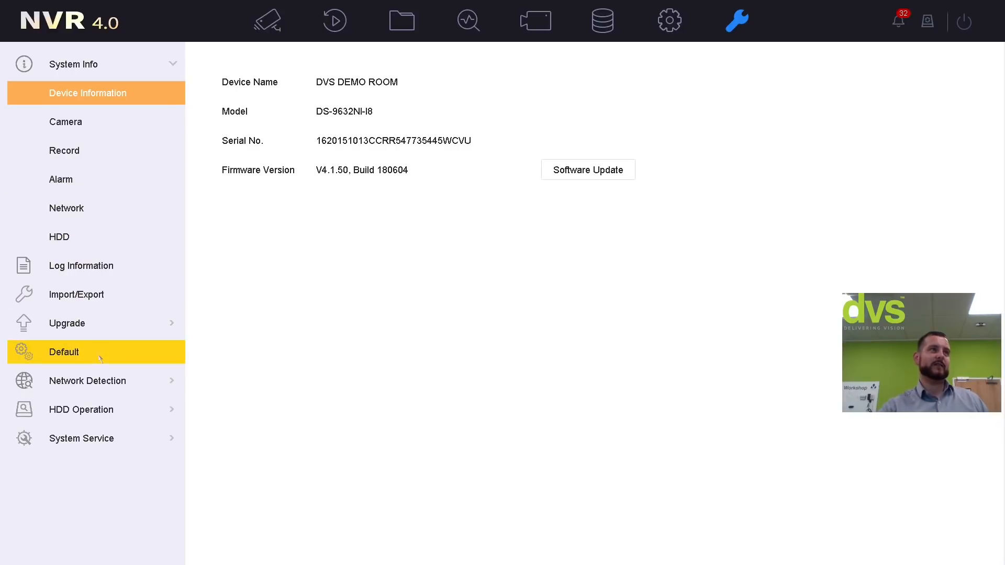
left_click(93, 386)
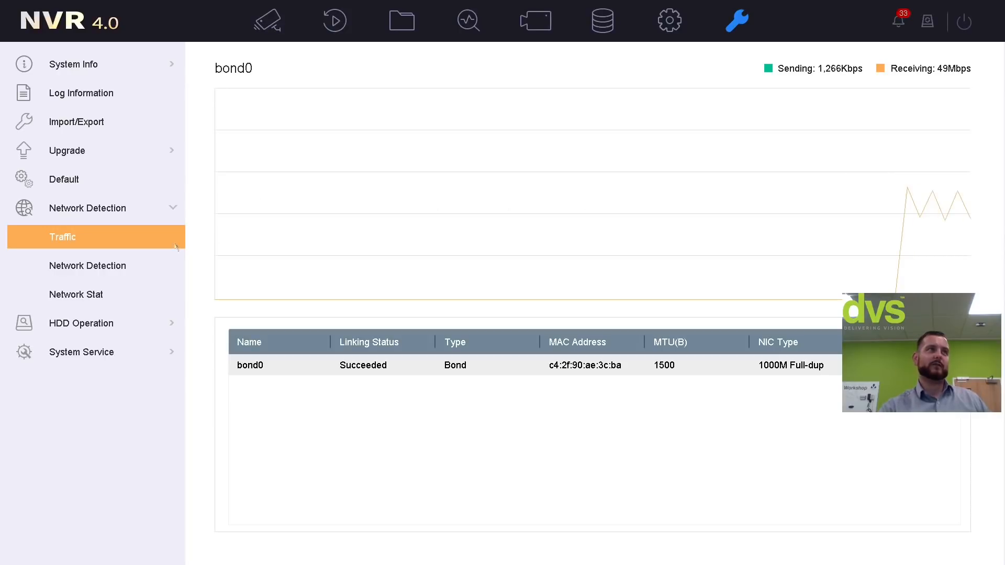
left_click(154, 260)
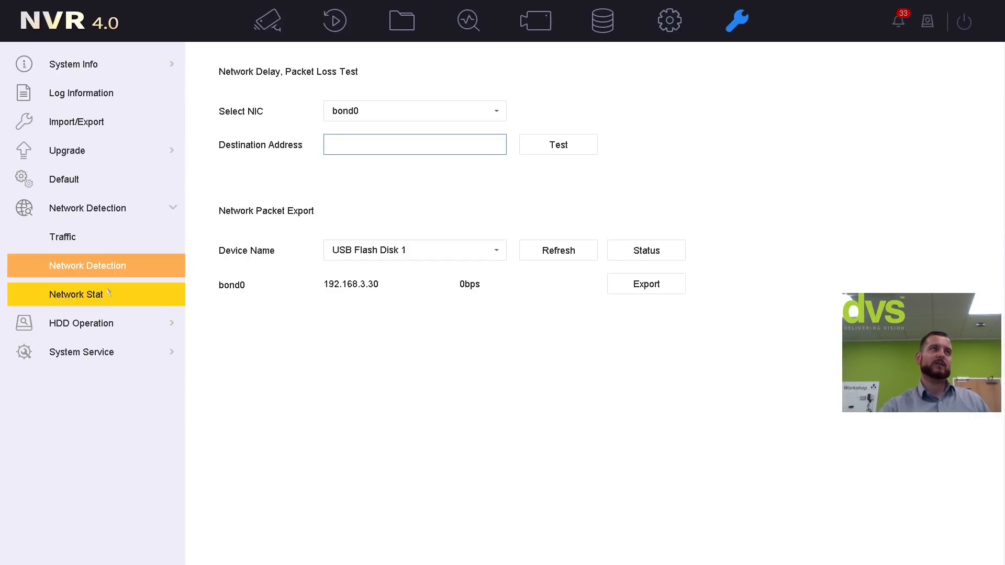
left_click(110, 294)
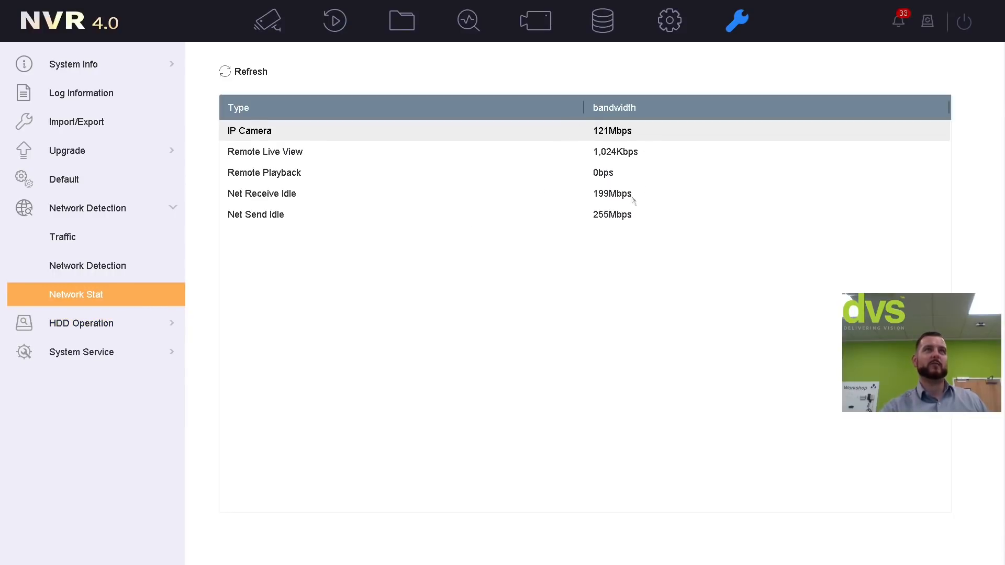
Review the HDD operations: S.M.A.R.T. information, health detection details for HDD 1, HDD clone and bad sector detection.
left_click(99, 323)
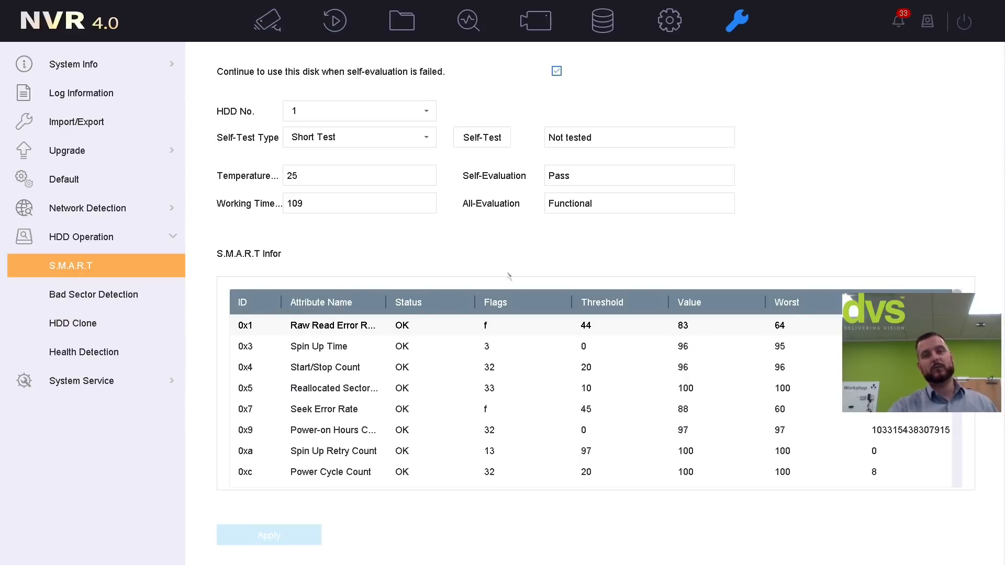
left_click(96, 350)
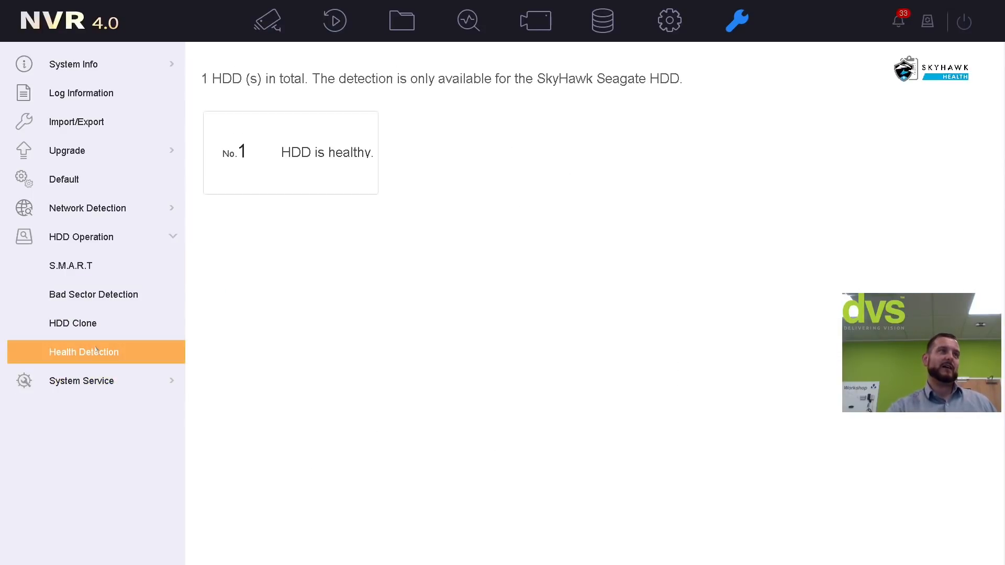
left_click(324, 165)
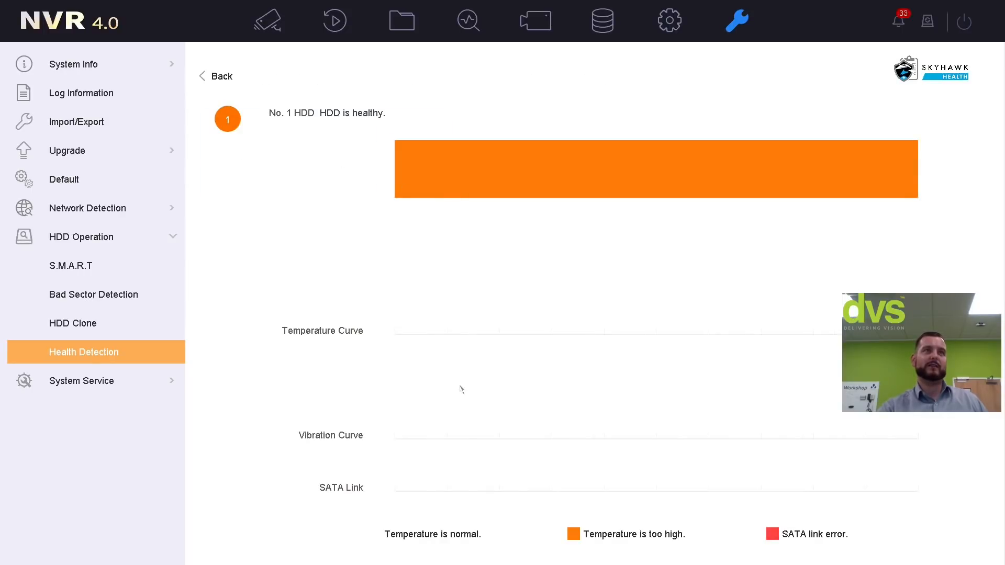
left_click(132, 323)
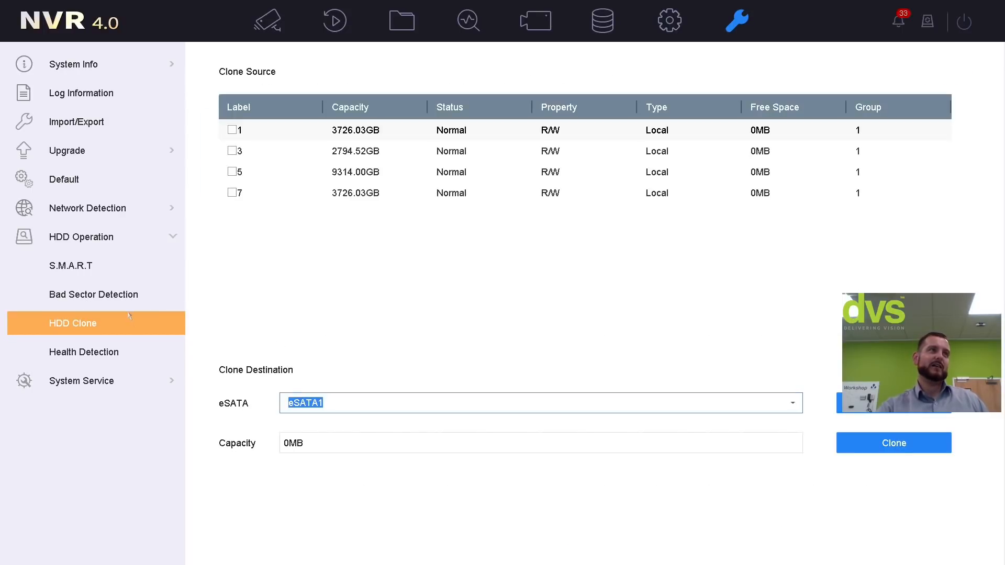
left_click(149, 291)
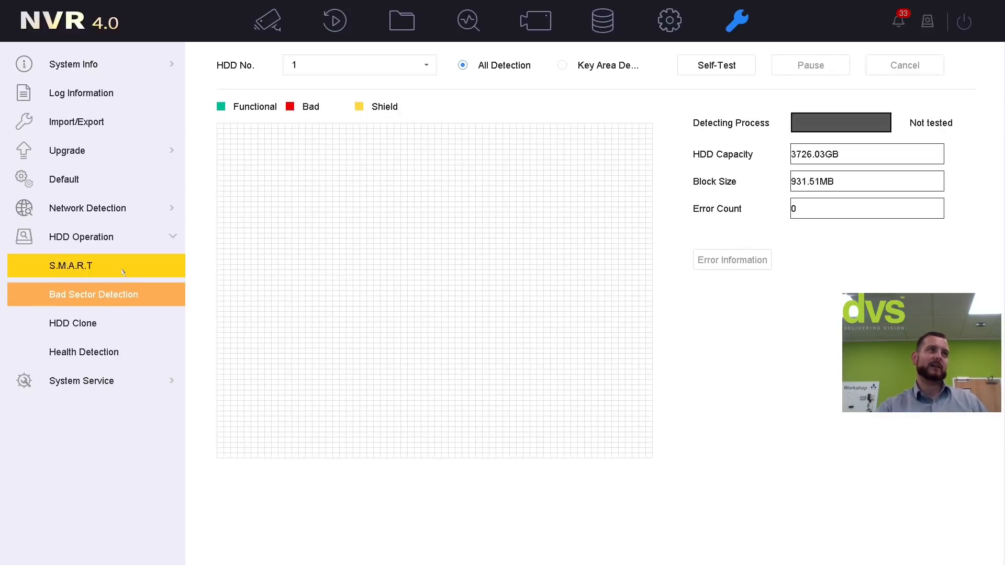
left_click(113, 271)
Review the system service options for RTSP, ISAPI and HTTP, plus the ONVIF and stream encryption settings.
left_click(100, 381)
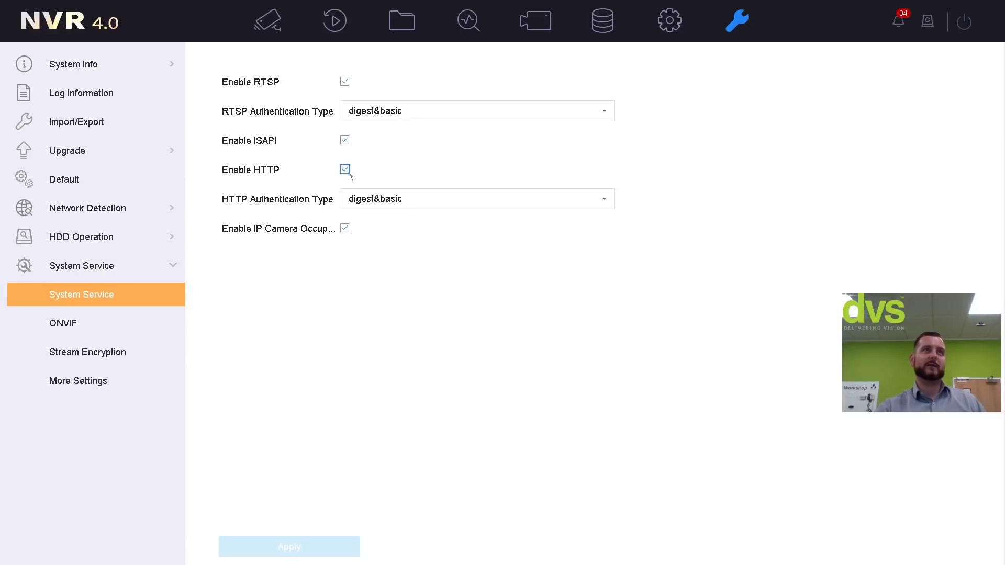
left_click(89, 334)
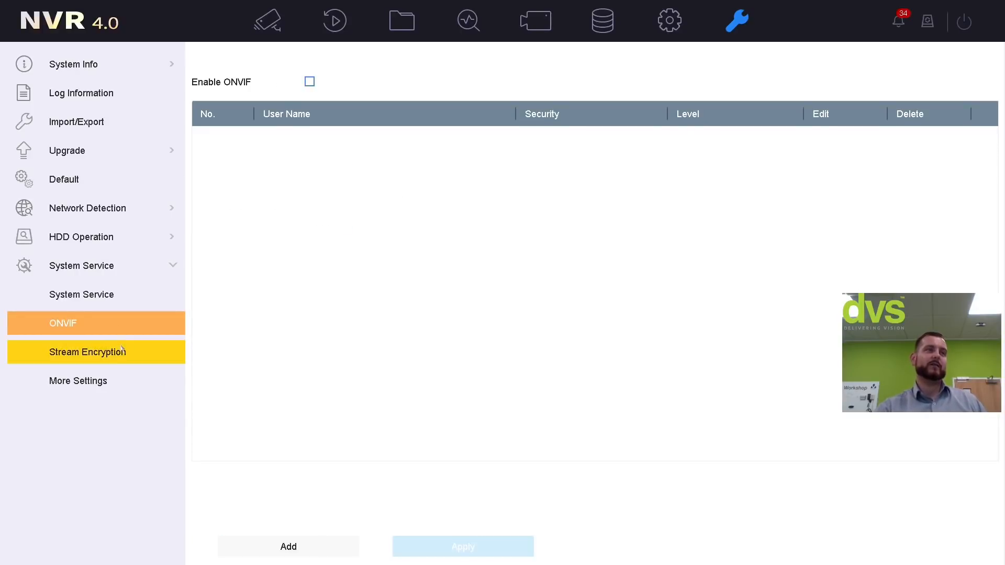
left_click(102, 352)
Try the I-VIEW-NOW UPNP Reporting option, switching it on and off again, and view the Control4 settings.
left_click(104, 379)
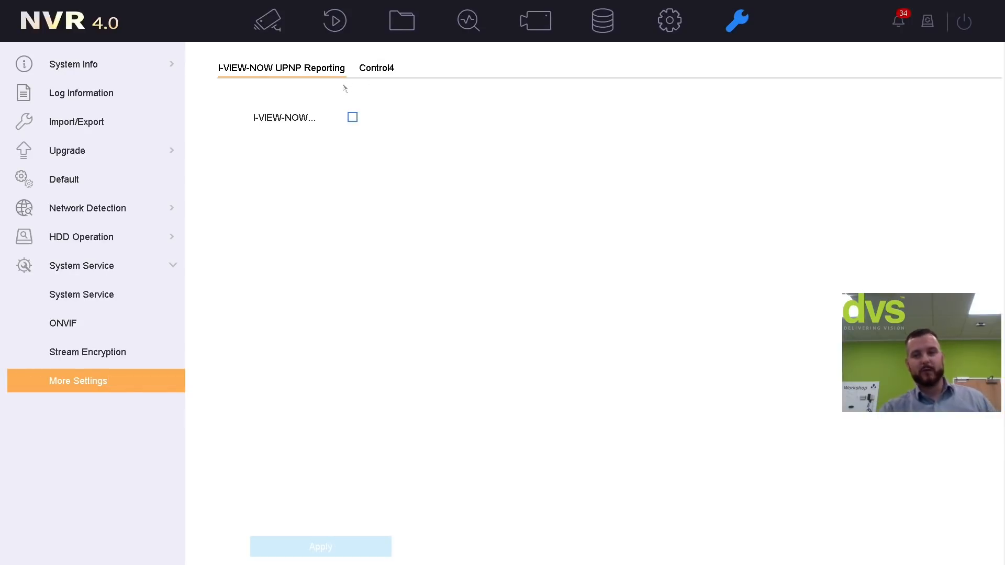
left_click(352, 118)
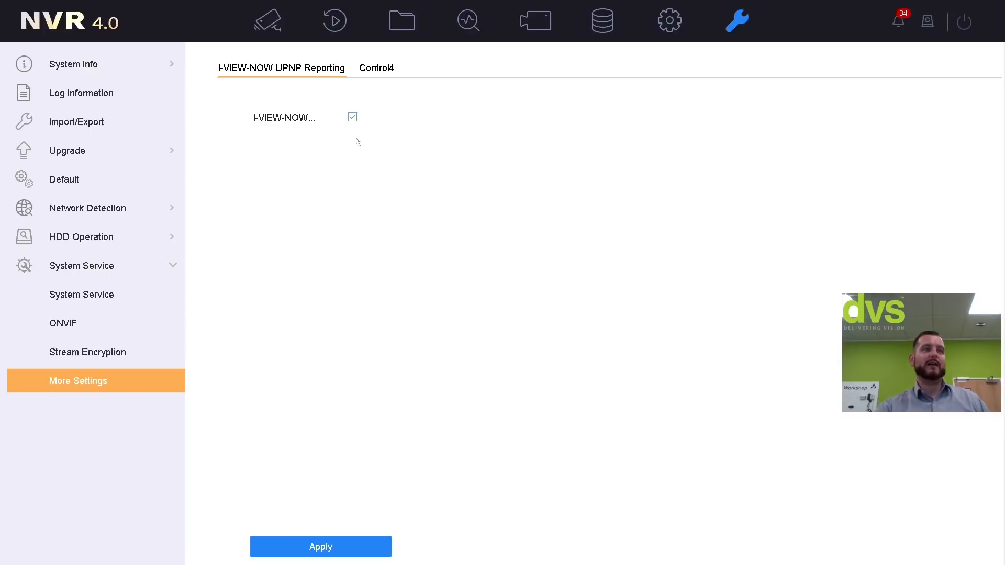
left_click(353, 118)
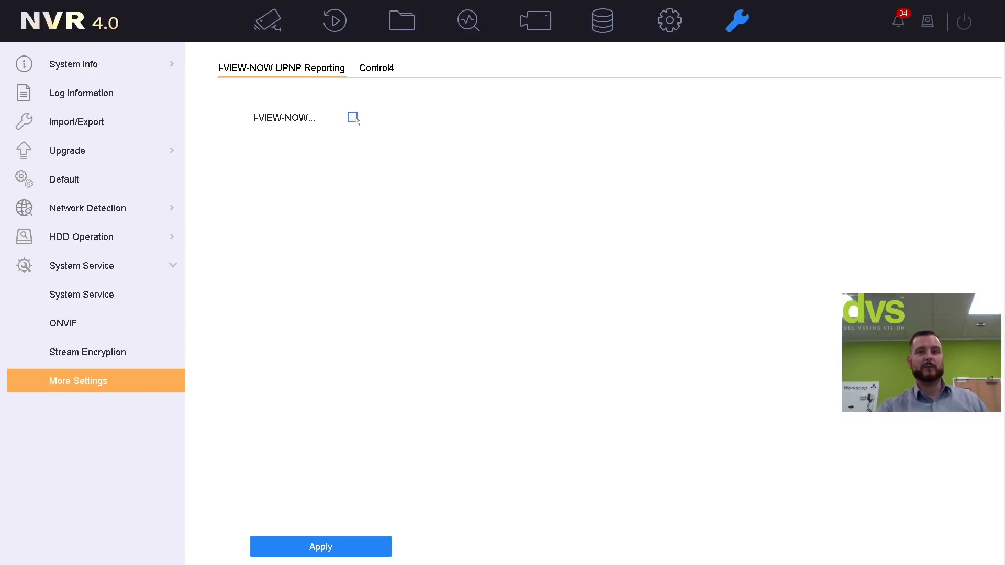
left_click(383, 68)
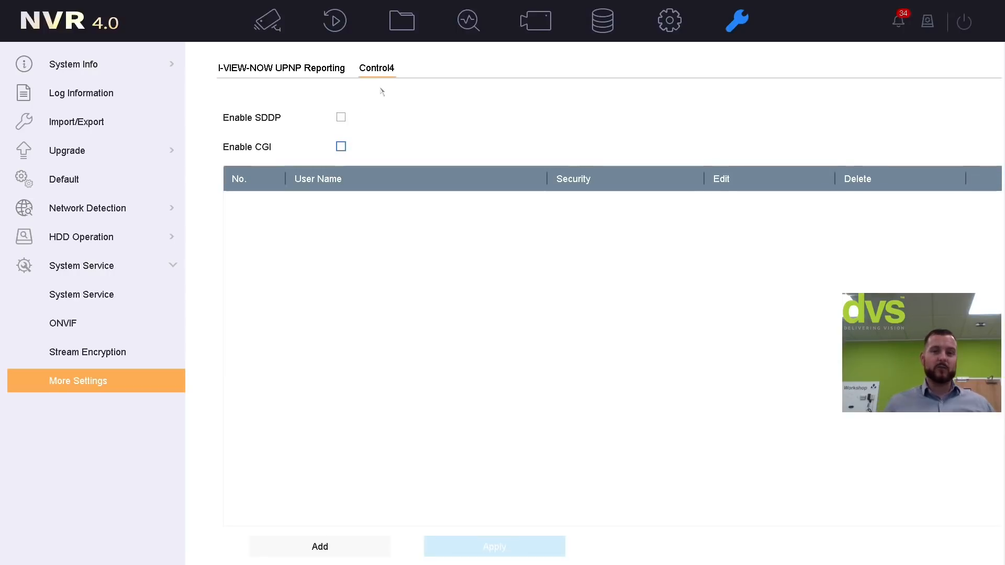